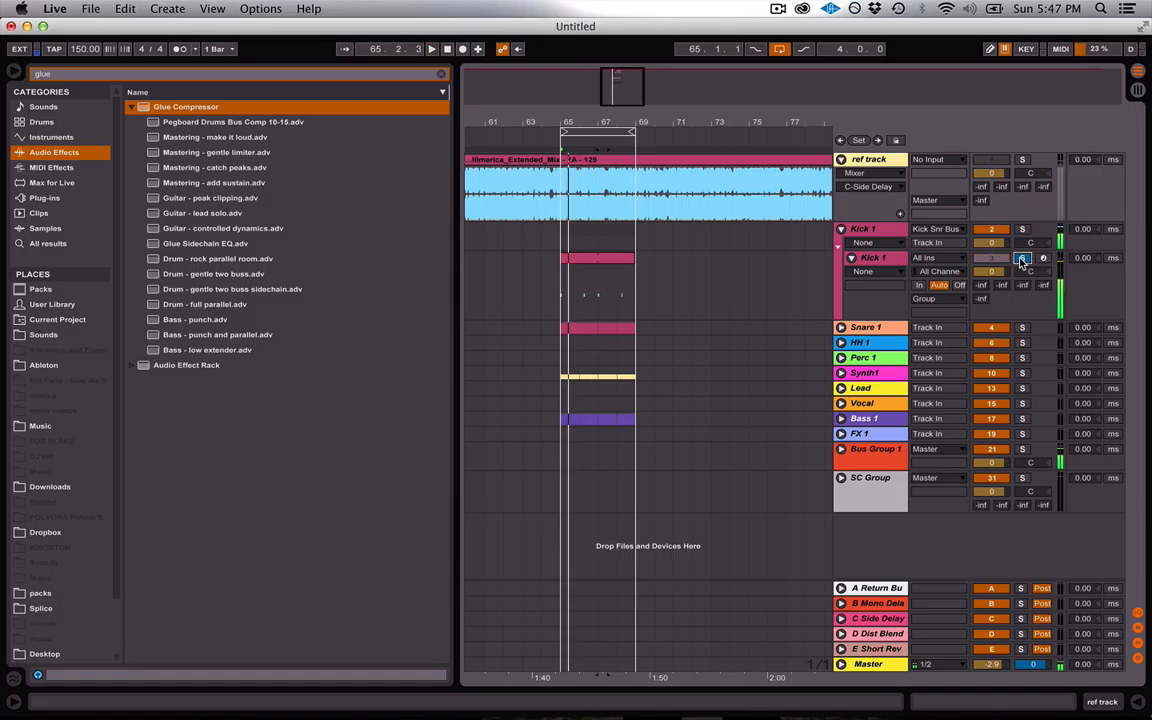
# Unfold the Snare 1 group and audition it in solo, then fold both the Snare 1 and Kick 1 groups
pyautogui.click(841, 328)
pyautogui.click(1021, 327)
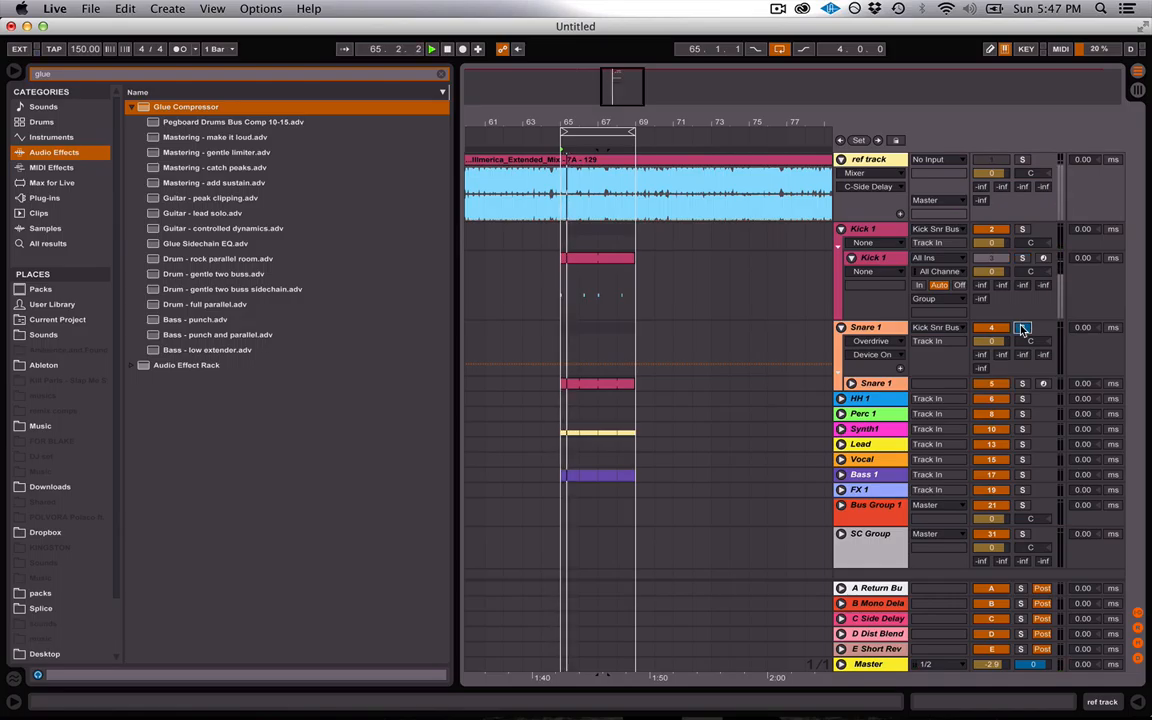
pyautogui.click(841, 328)
pyautogui.click(841, 229)
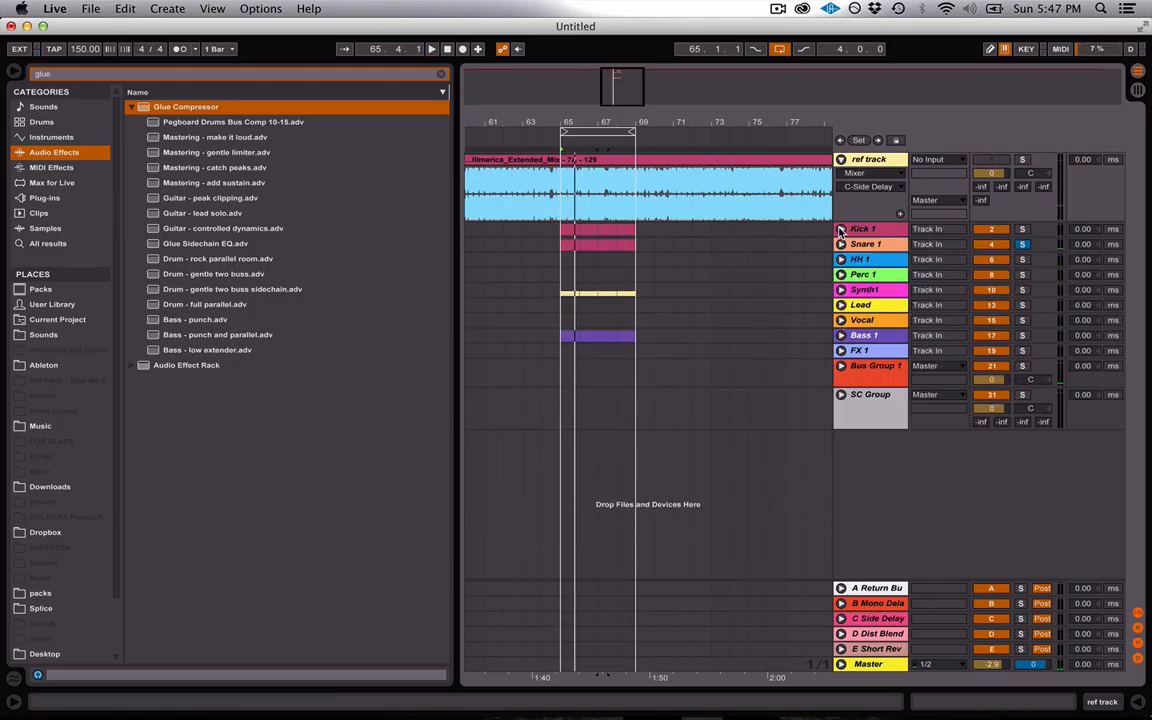
# Unfold the Synth1 group, solo its frozen 12-Instrument Rack track and show that track's device chain
pyautogui.click(841, 290)
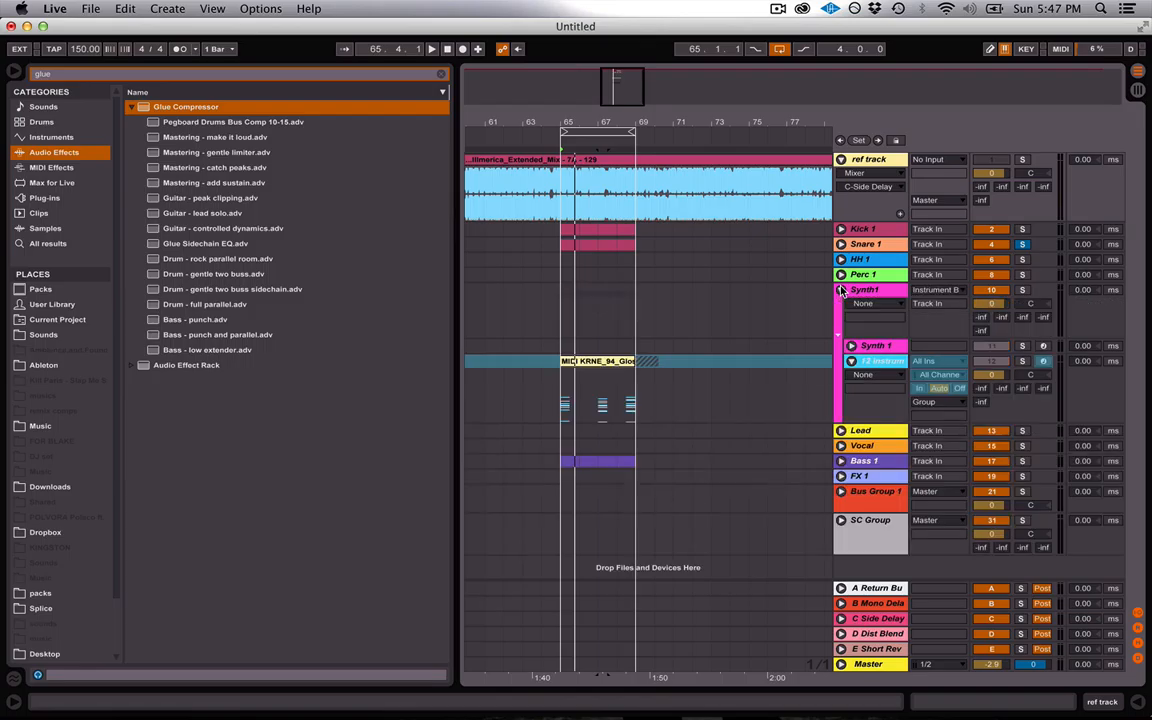
pyautogui.click(1021, 361)
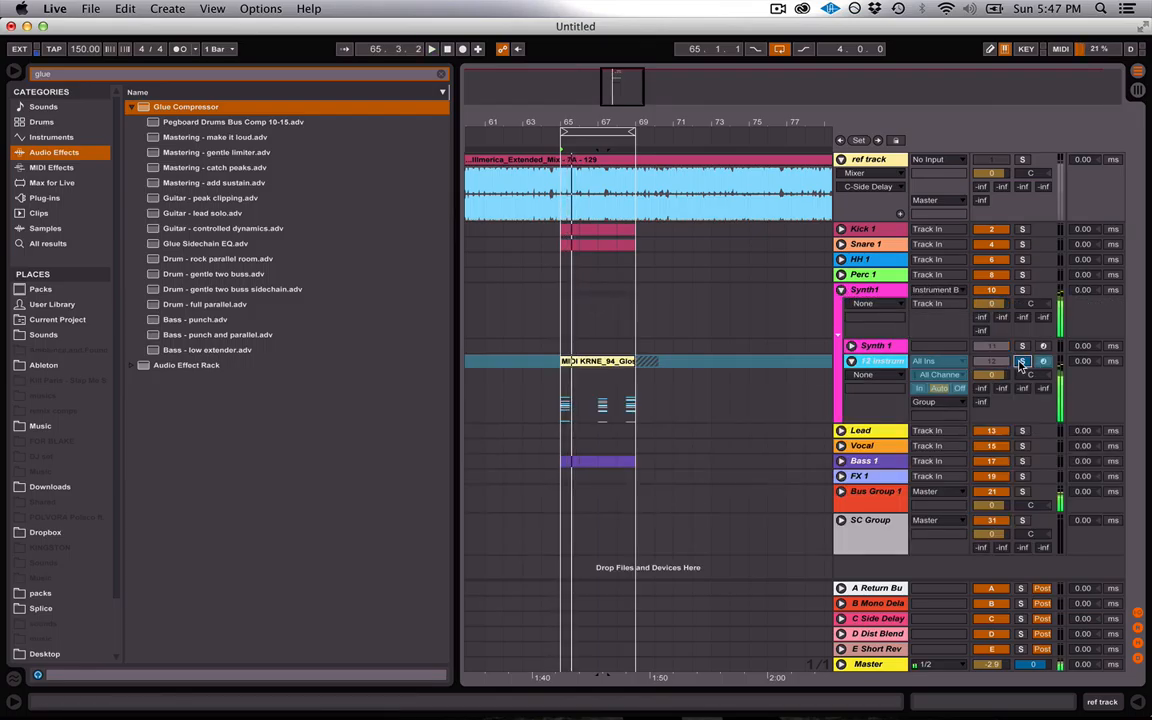
pyautogui.doubleClick(882, 363)
pyautogui.scroll(-5, 882, 366)
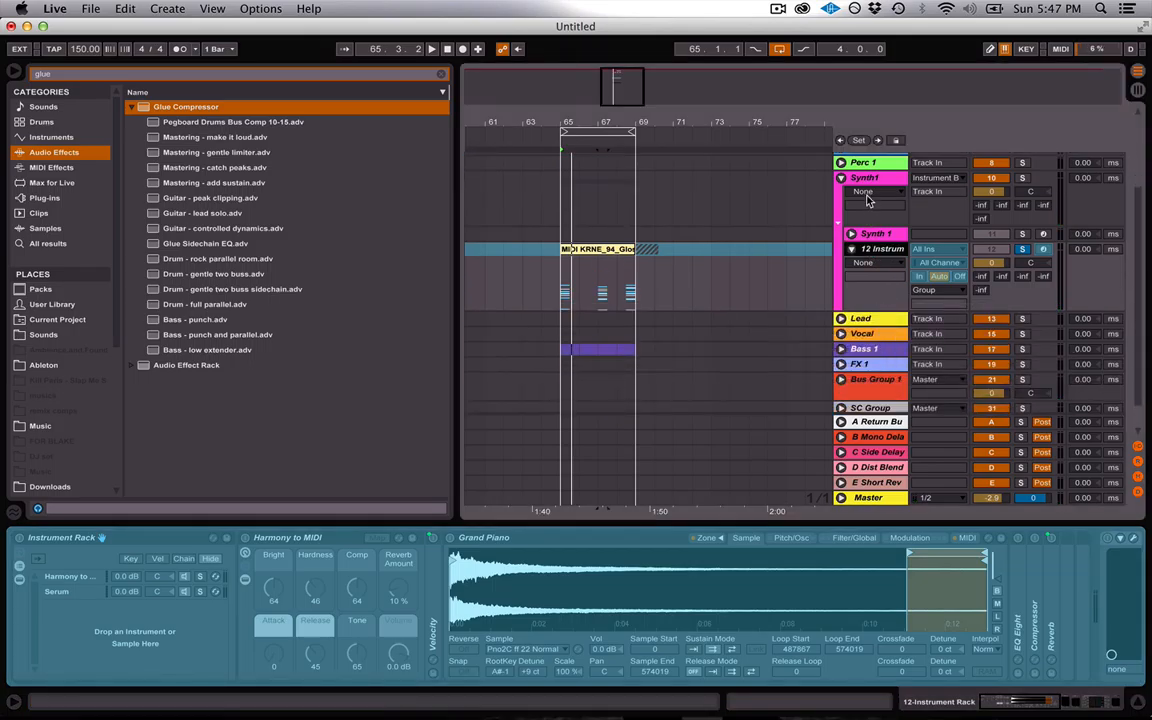
# Inspect the Synth1 group's Compressor while playing the soloed instrument track, and unfold the Kick 1 group to view its MIDI notes
pyautogui.click(858, 180)
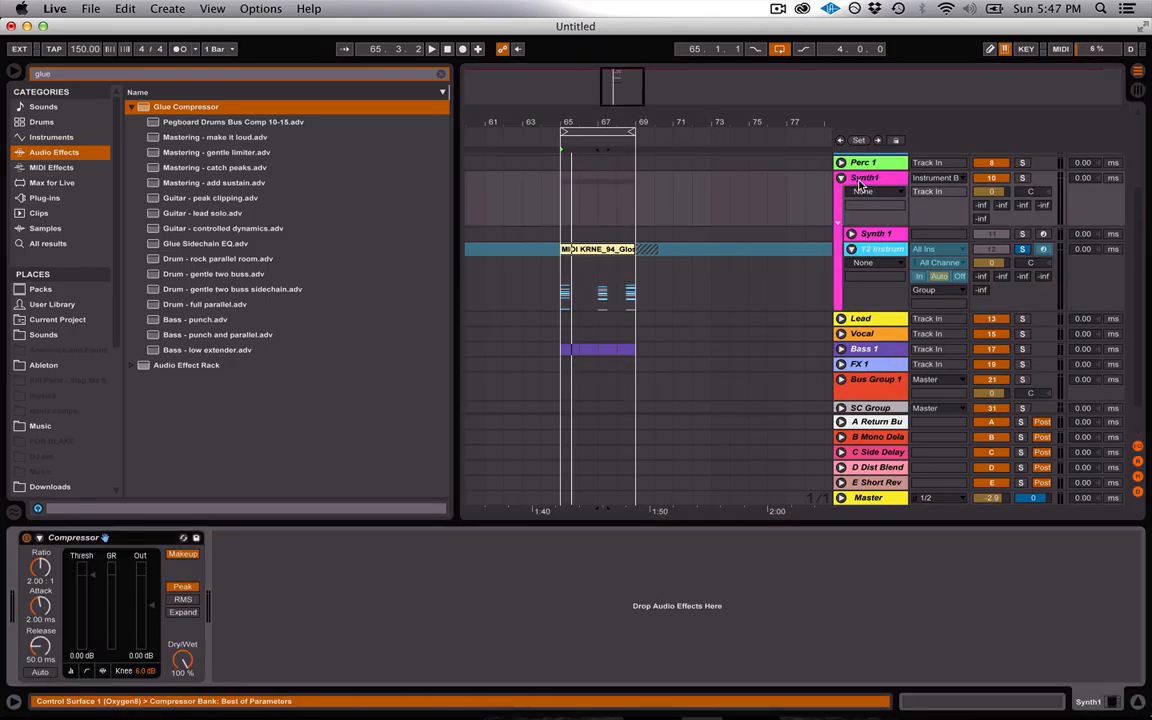
pyautogui.scroll(-2, 841, 386)
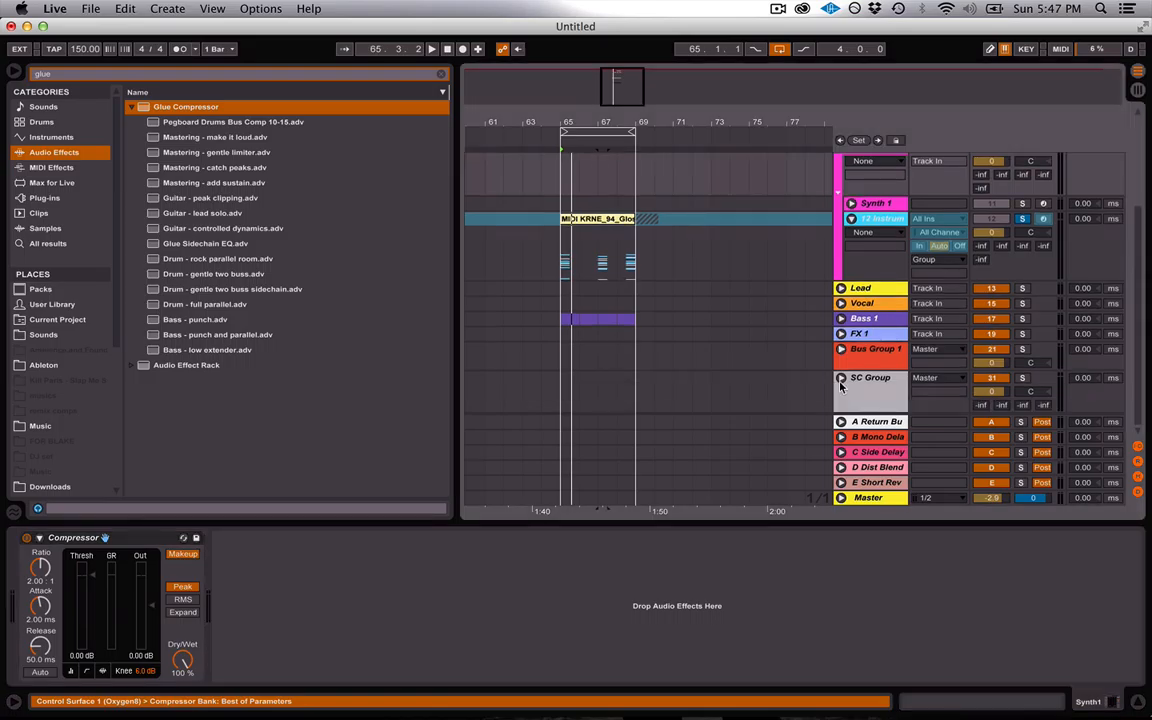
pyautogui.click(988, 380)
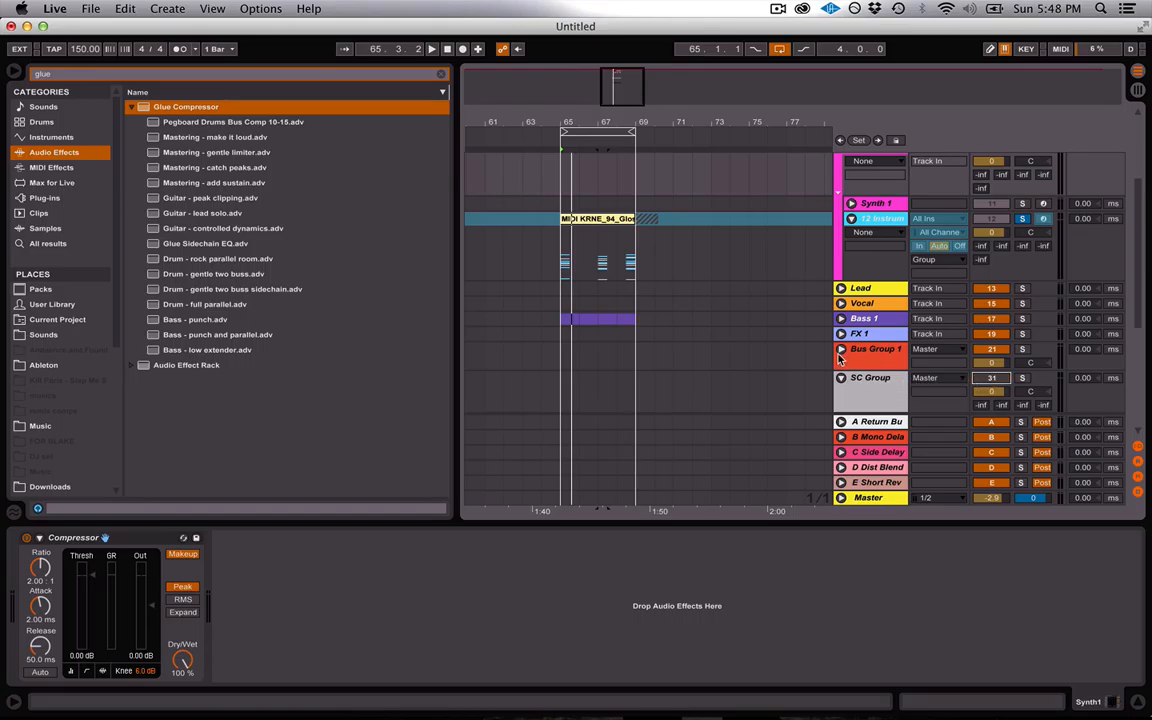
pyautogui.press('space')
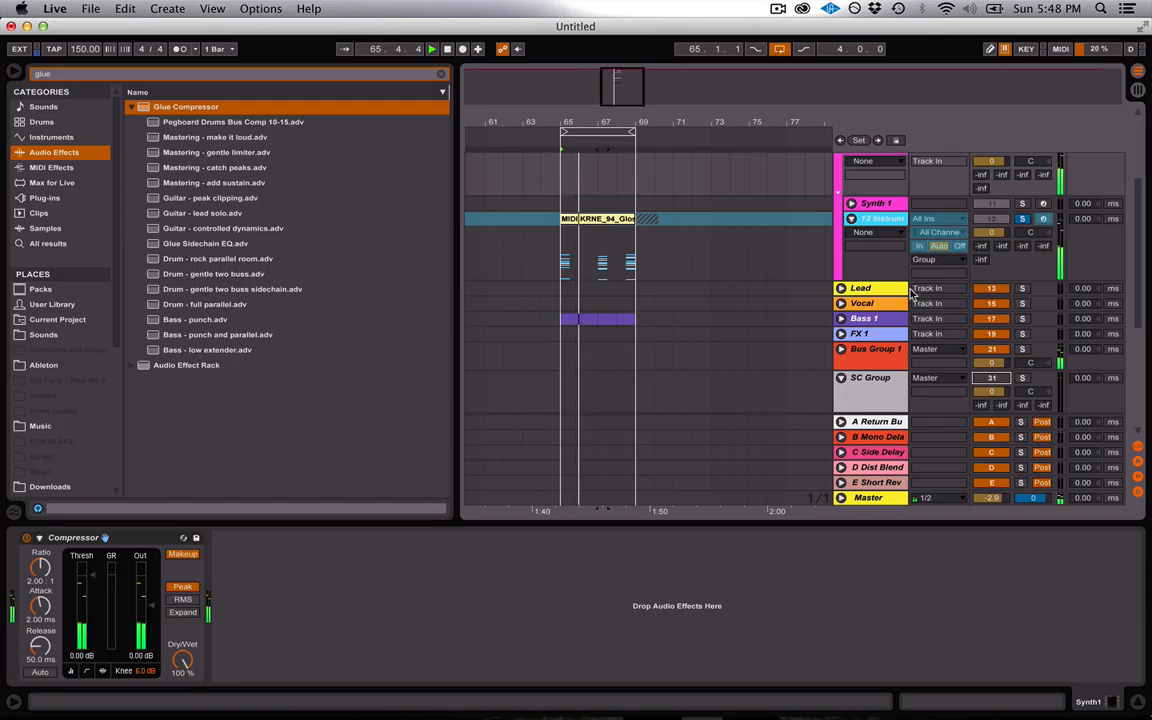
pyautogui.scroll(5, 900, 280)
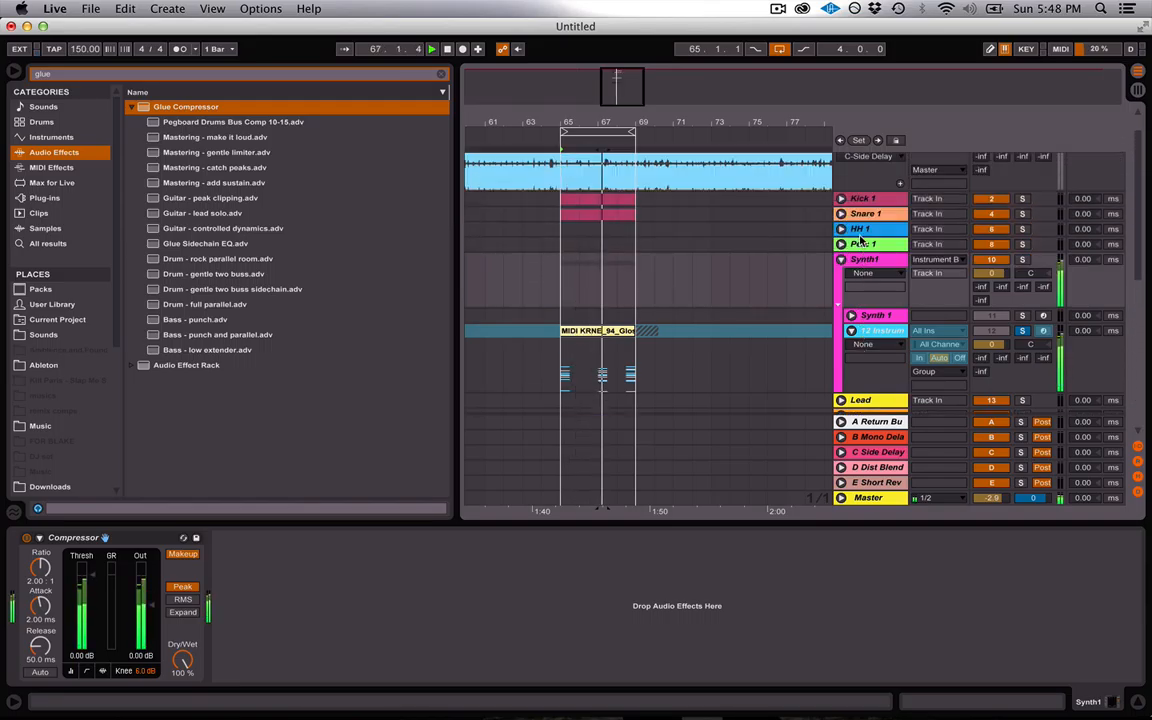
pyautogui.click(842, 199)
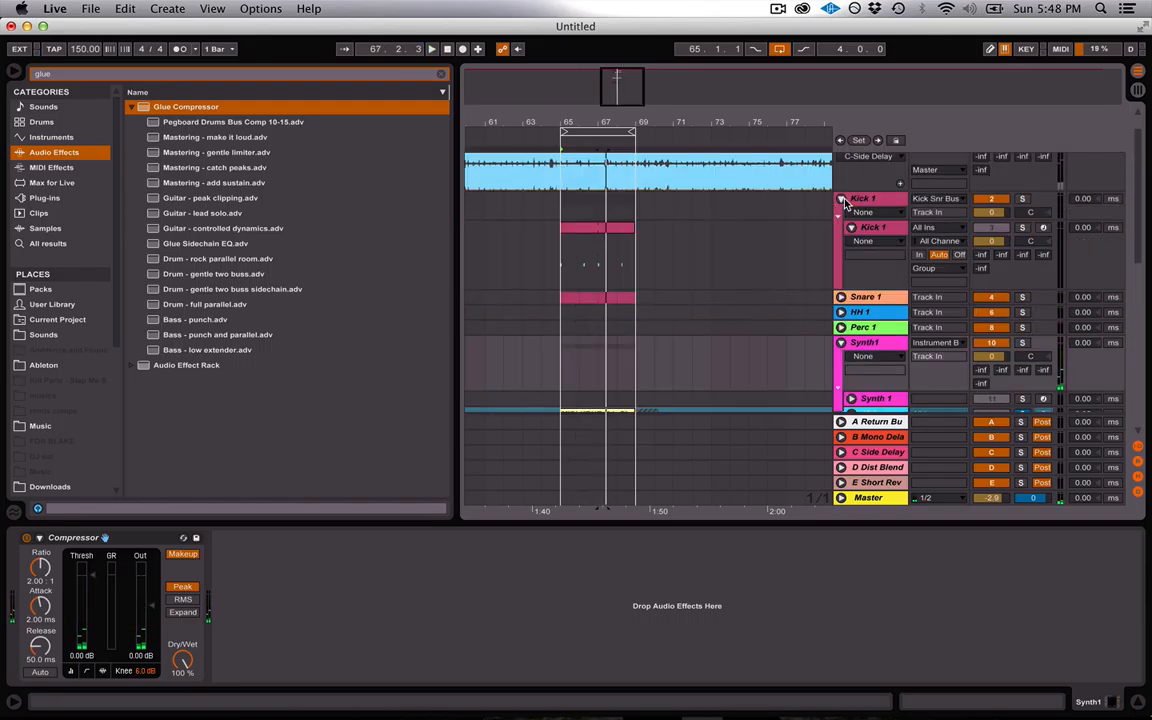
pyautogui.scroll(-4, 870, 260)
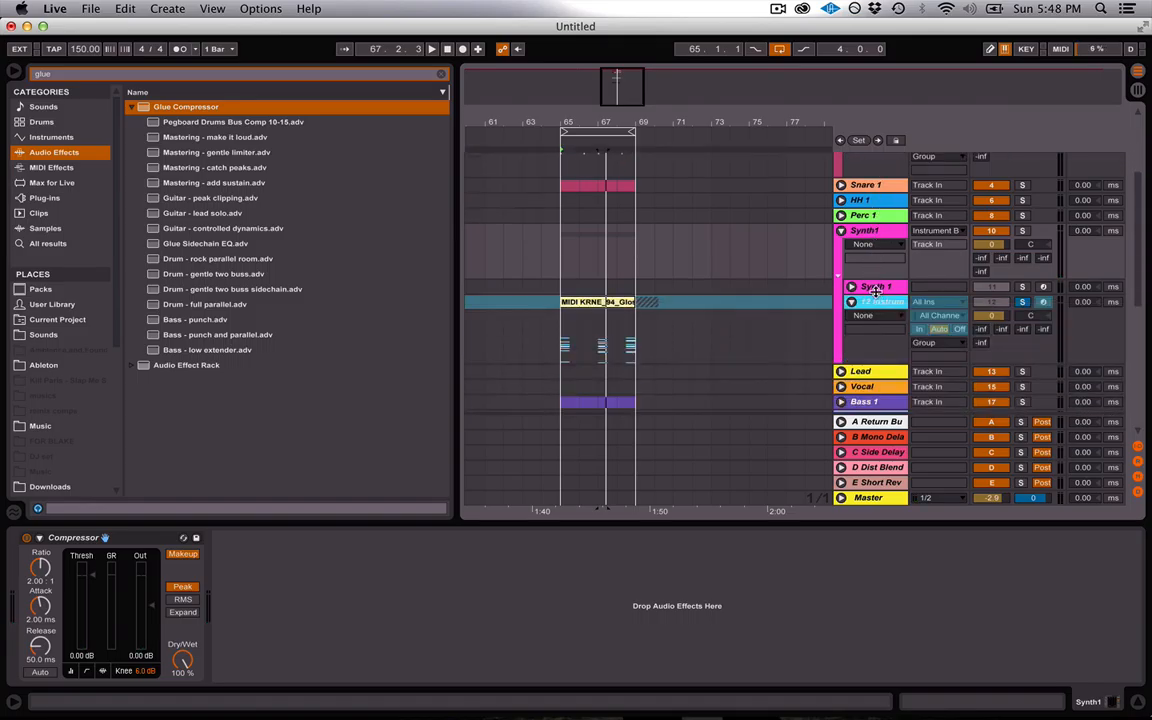
# Flatten the frozen 12-Instrument Rack track in the Synth1 group to audio
pyautogui.click(873, 306)
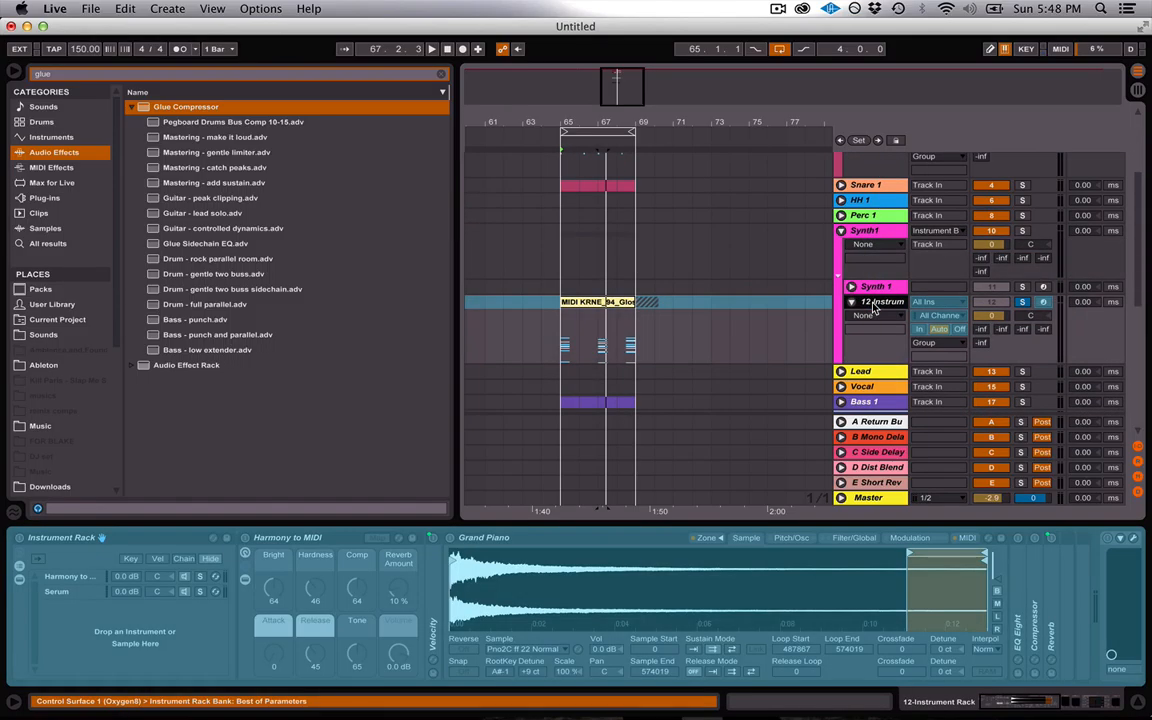
pyautogui.rightClick(875, 305)
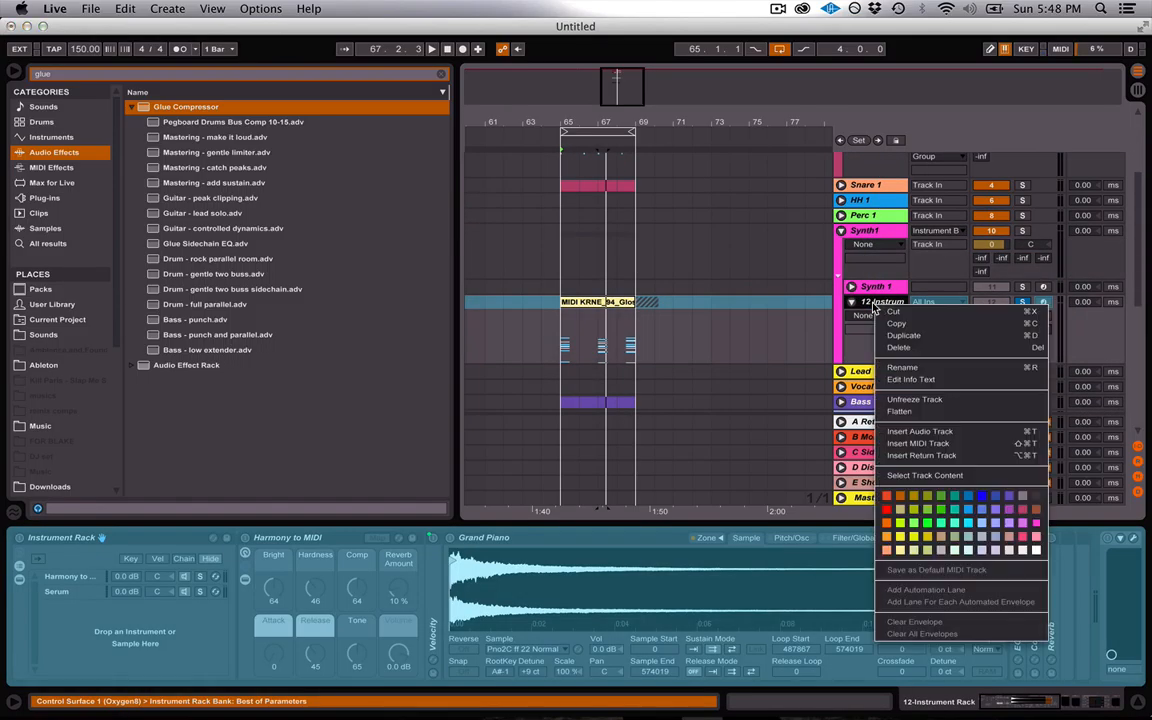
pyautogui.click(907, 400)
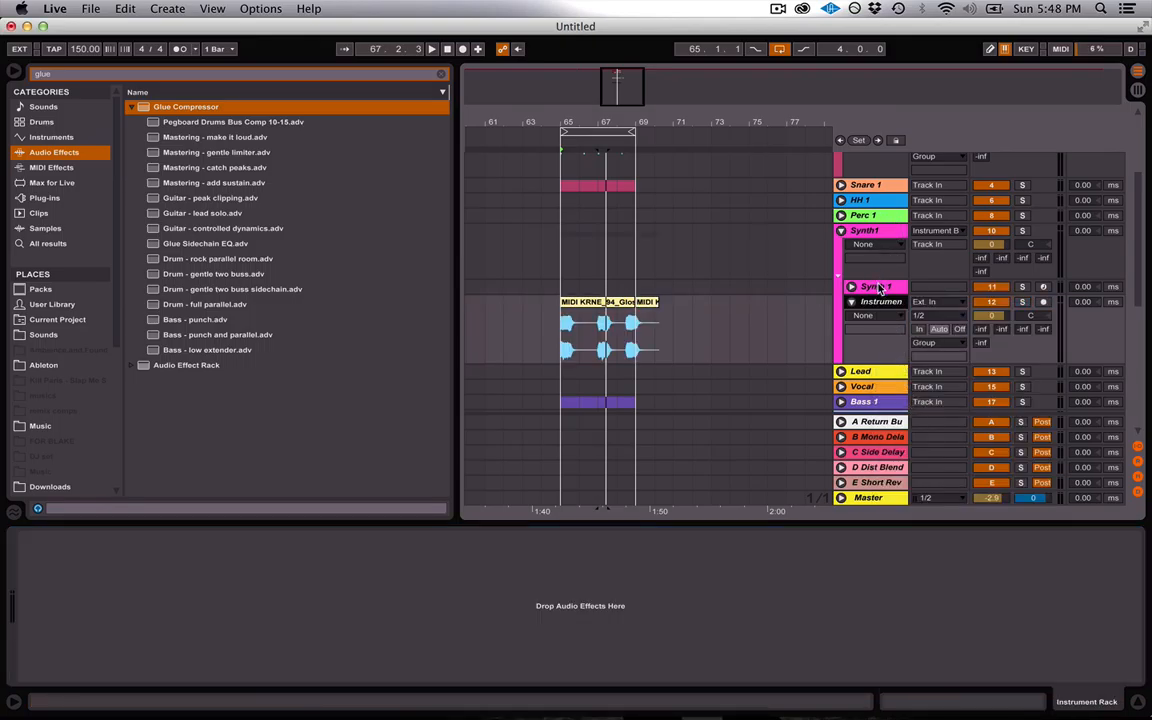
# Replace the browser search term with "lfo"
pyautogui.click(185, 590)
pyautogui.click(88, 75)
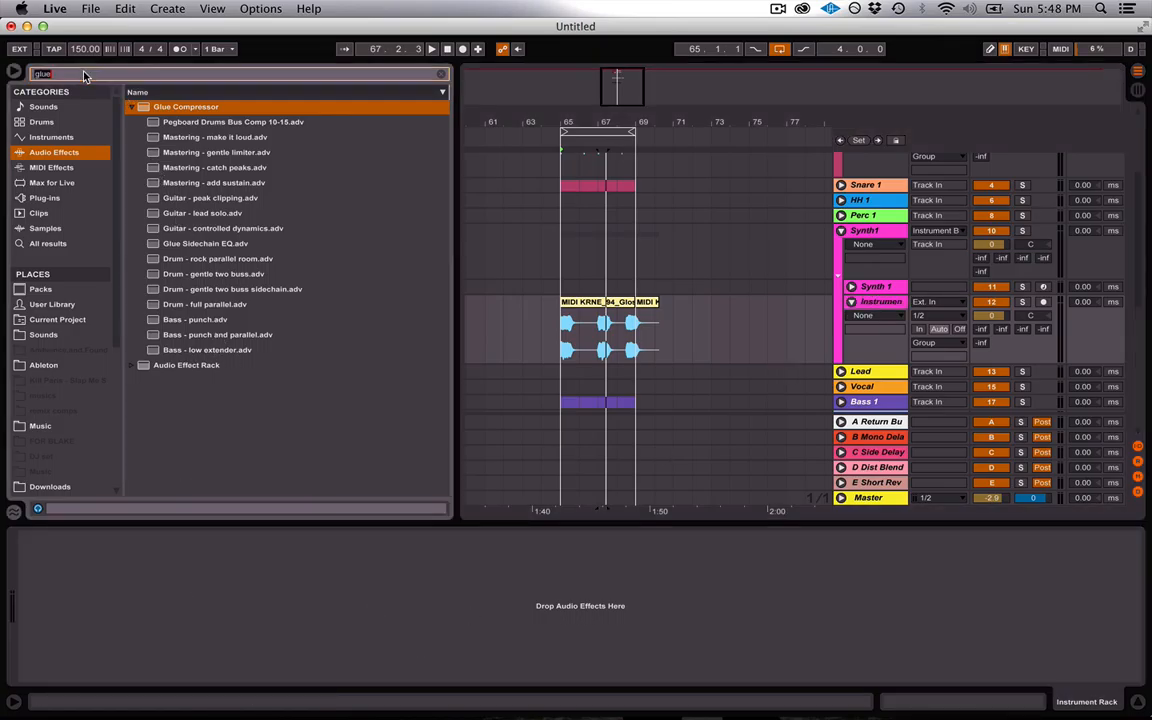
pyautogui.press('BackSpace')
pyautogui.press('BackSpace')
pyautogui.press('BackSpace')
pyautogui.press('BackSpace')
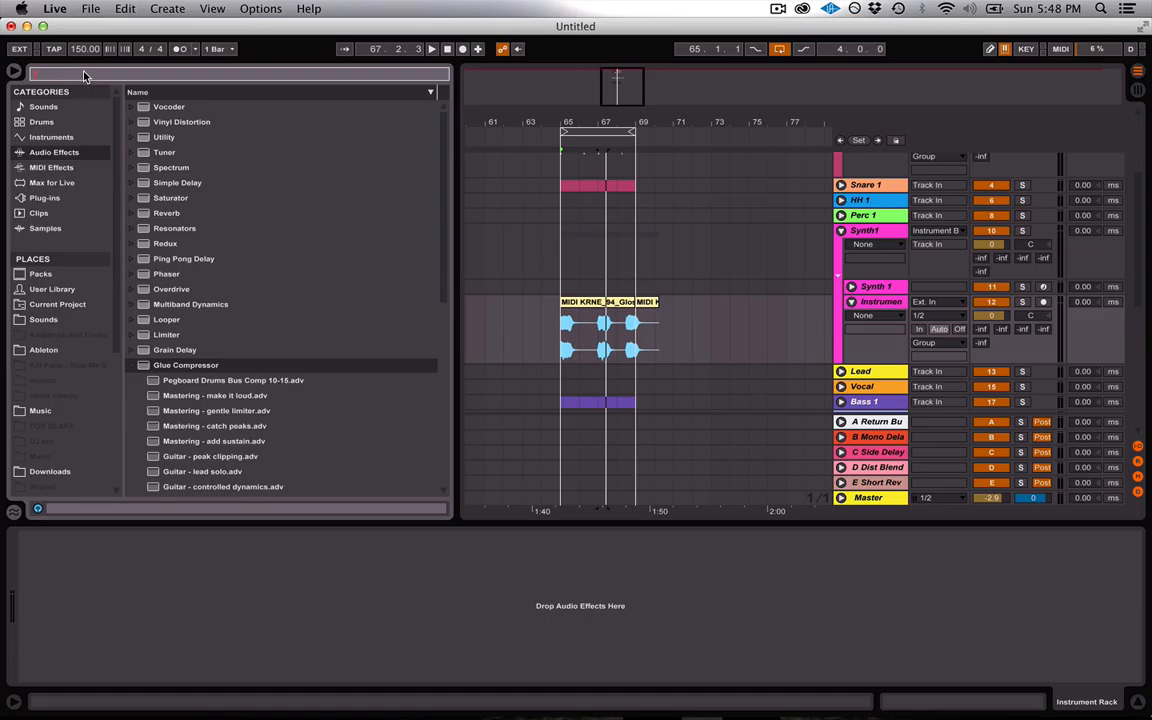
pyautogui.write('lfo')
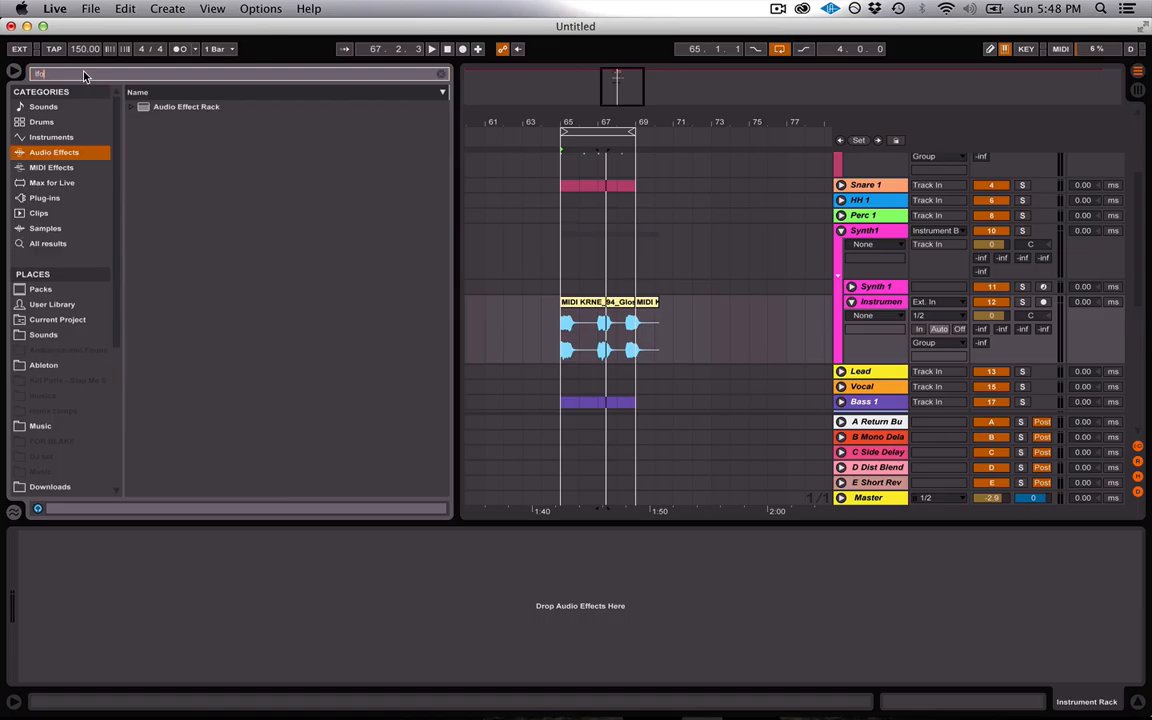
# Load the LFOTool VST plug-in onto the flattened Instrument Rack track and enable its Note Retrig option
pyautogui.click(44, 199)
pyautogui.doubleClick(175, 168)
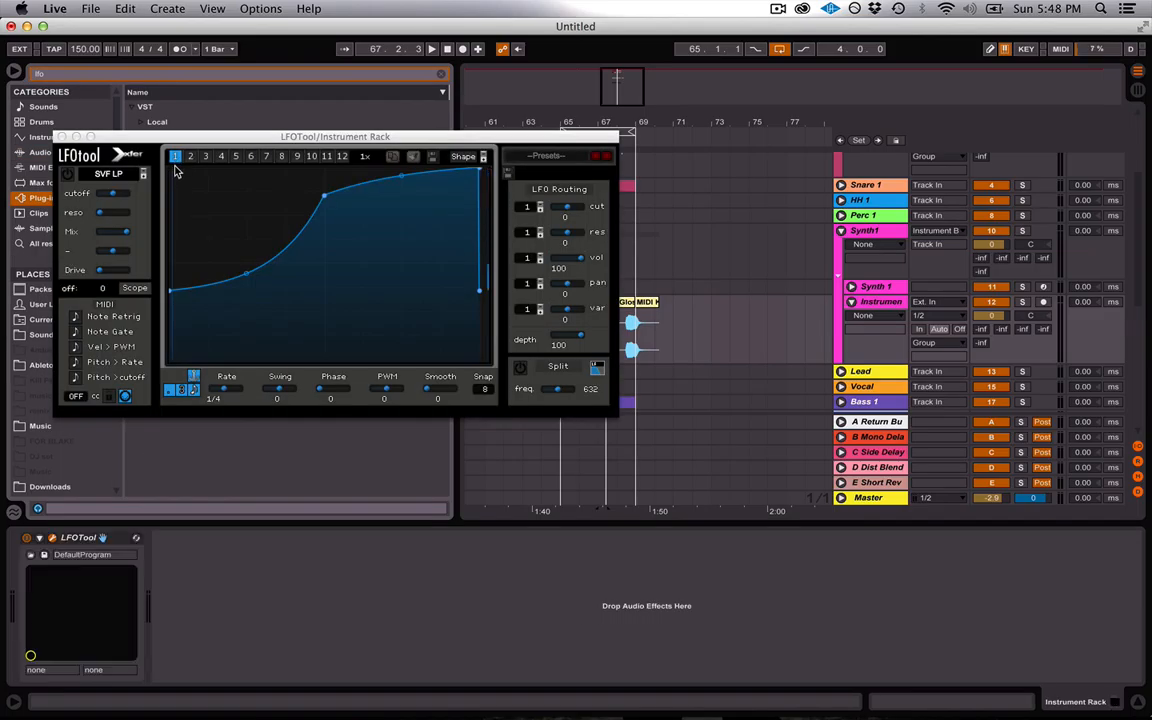
pyautogui.click(72, 318)
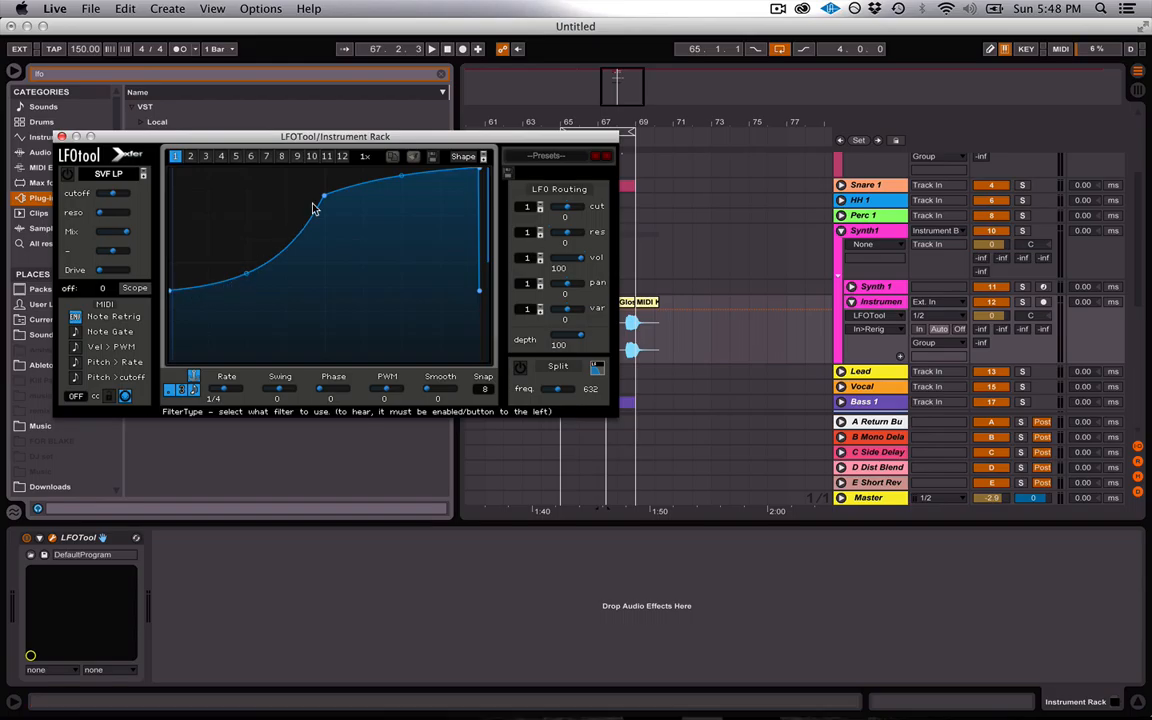
pyautogui.moveTo(148, 135); pyautogui.dragTo(379, 594)
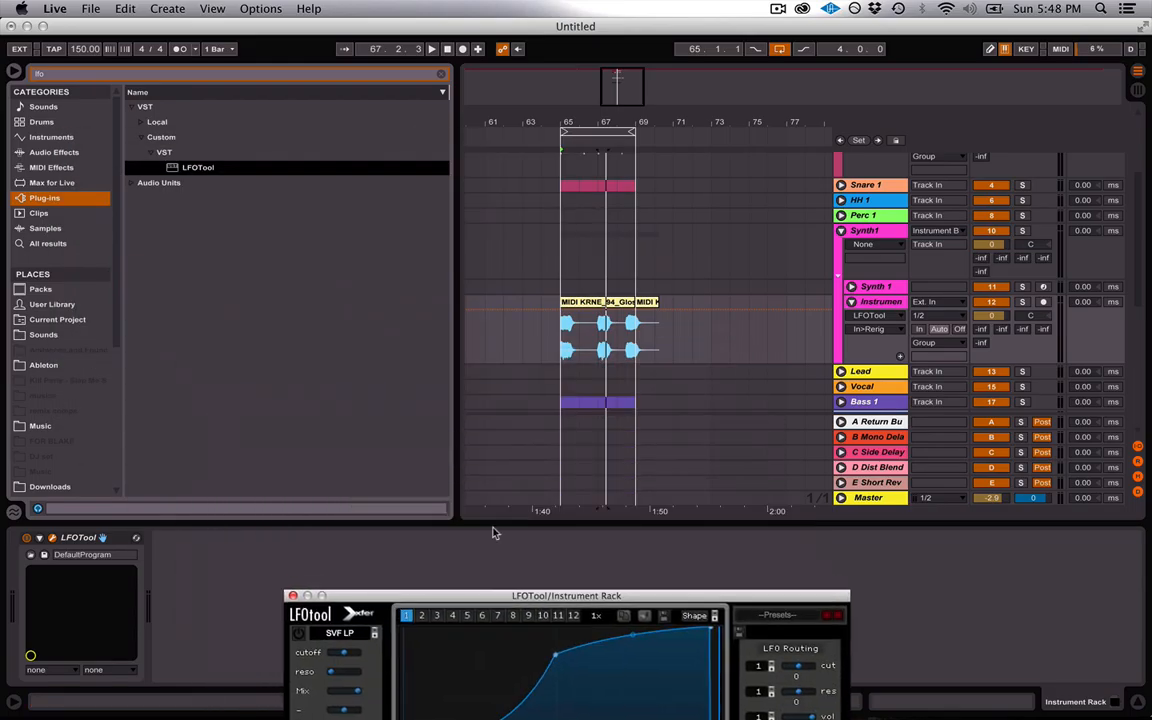
# Insert a new MIDI track below the Instrument Rack track and set its MIDI input to Kick 1
pyautogui.click(883, 307)
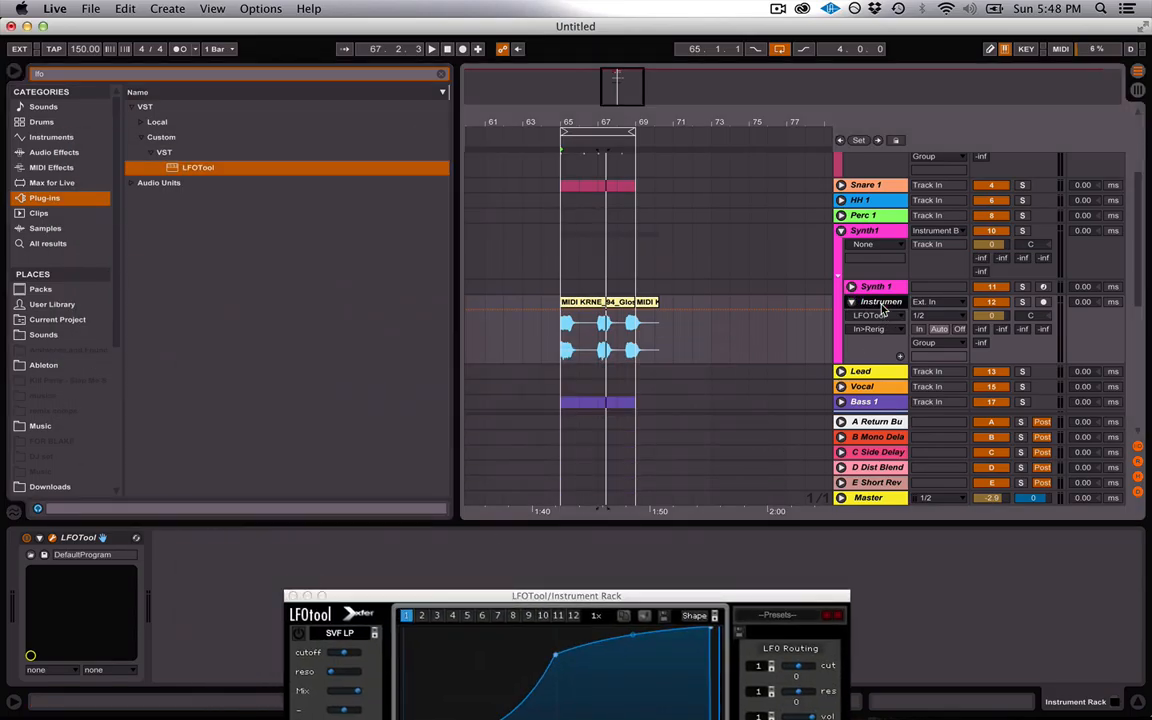
pyautogui.press('super+shift+t')
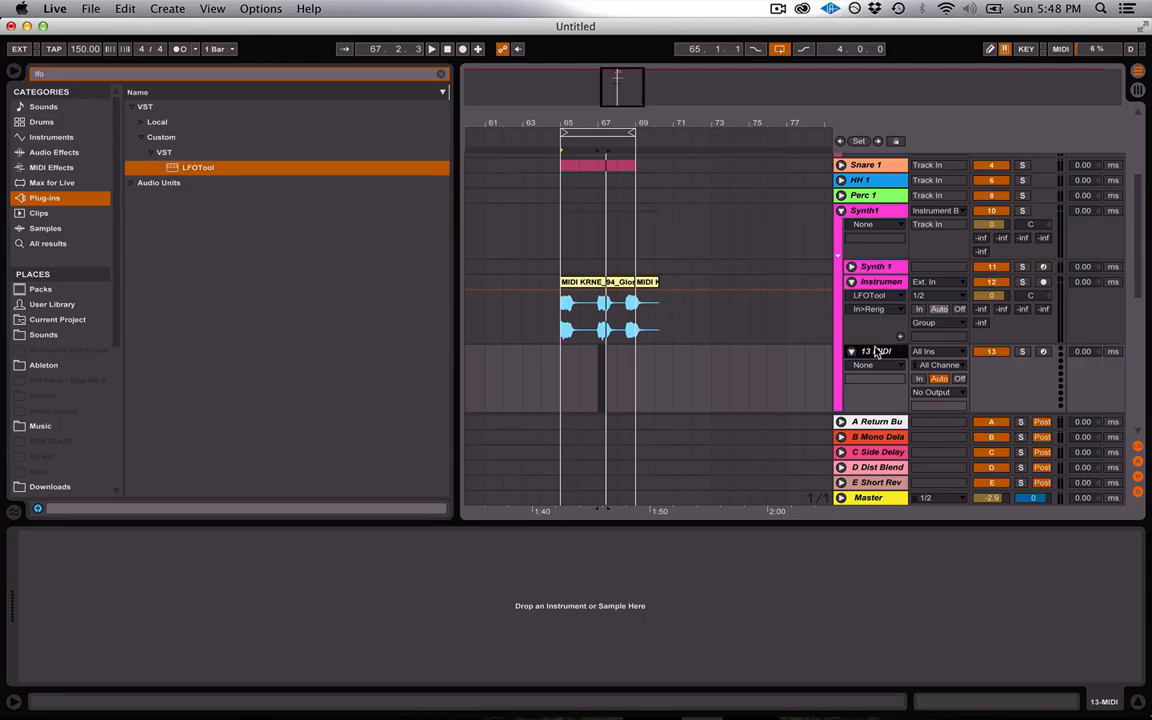
pyautogui.click(935, 351)
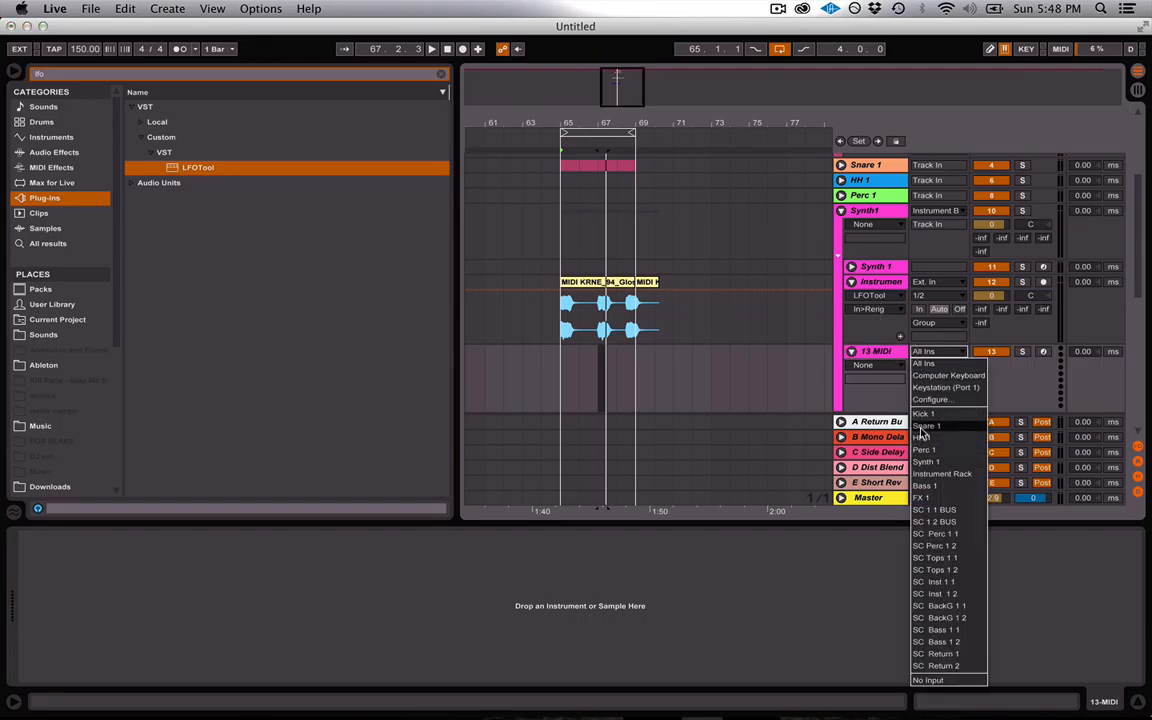
pyautogui.click(922, 414)
# Set the new MIDI track's monitoring to In and its input tap to Pre FX, and route its output to LFOTool on Instrument Rack
pyautogui.scroll(5, 870, 240)
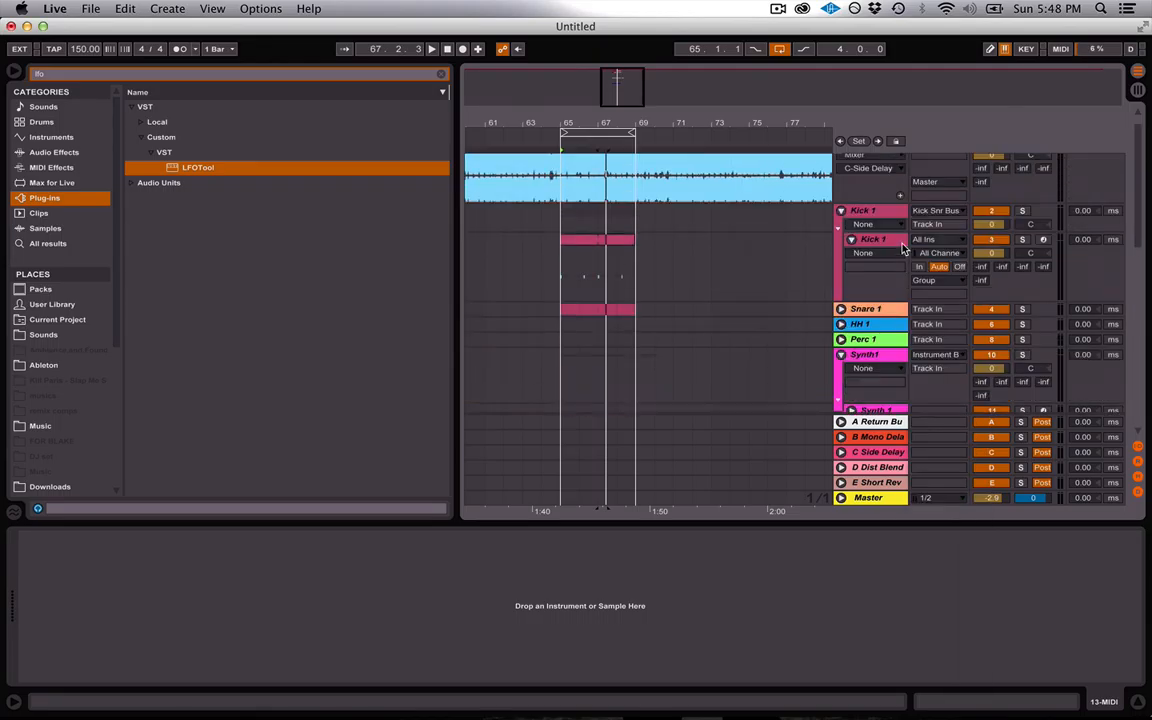
pyautogui.scroll(-6, 870, 244)
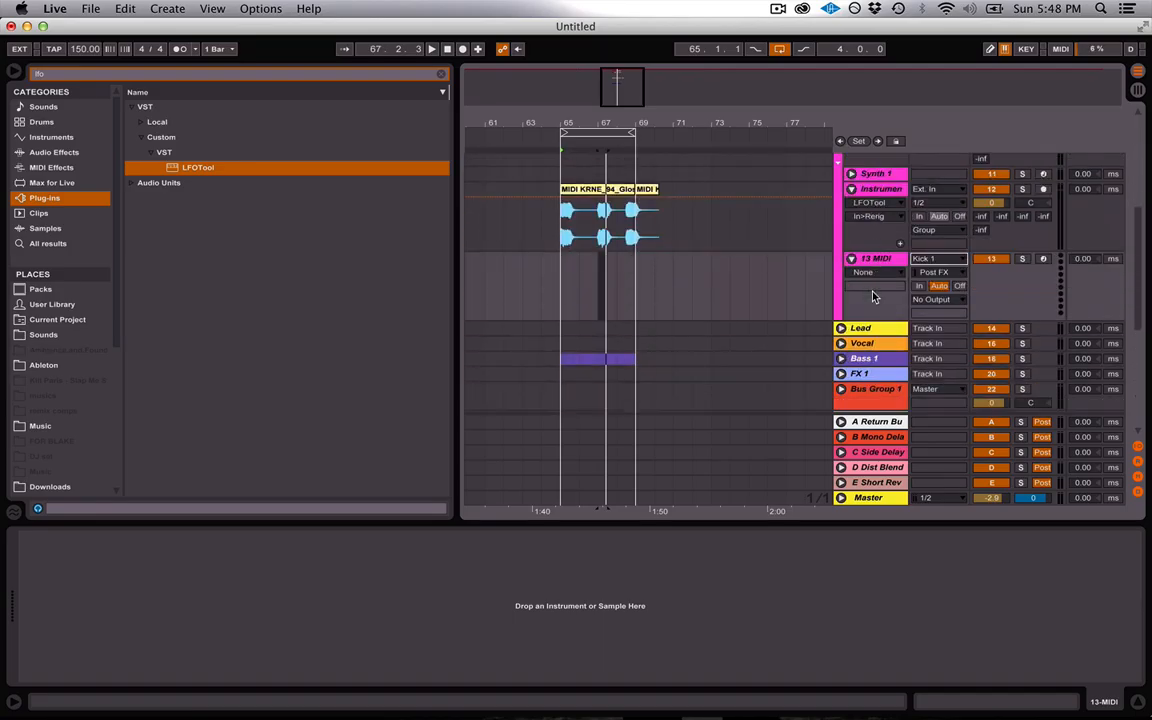
pyautogui.click(919, 287)
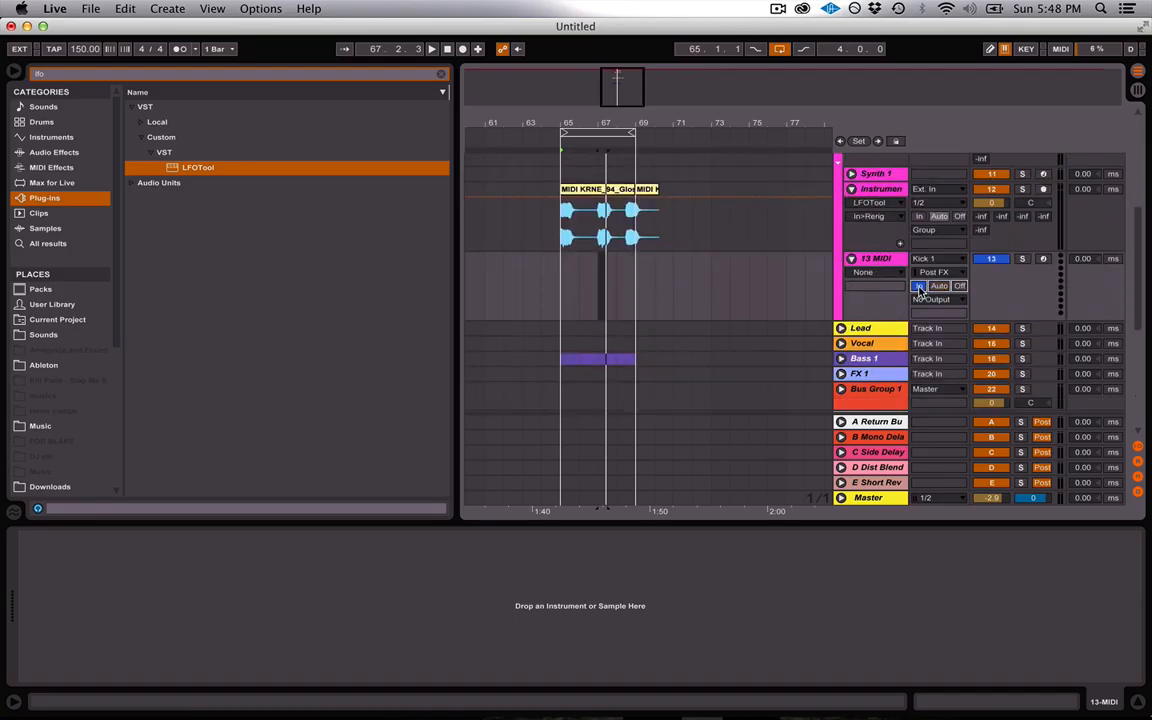
pyautogui.click(927, 273)
pyautogui.click(870, 292)
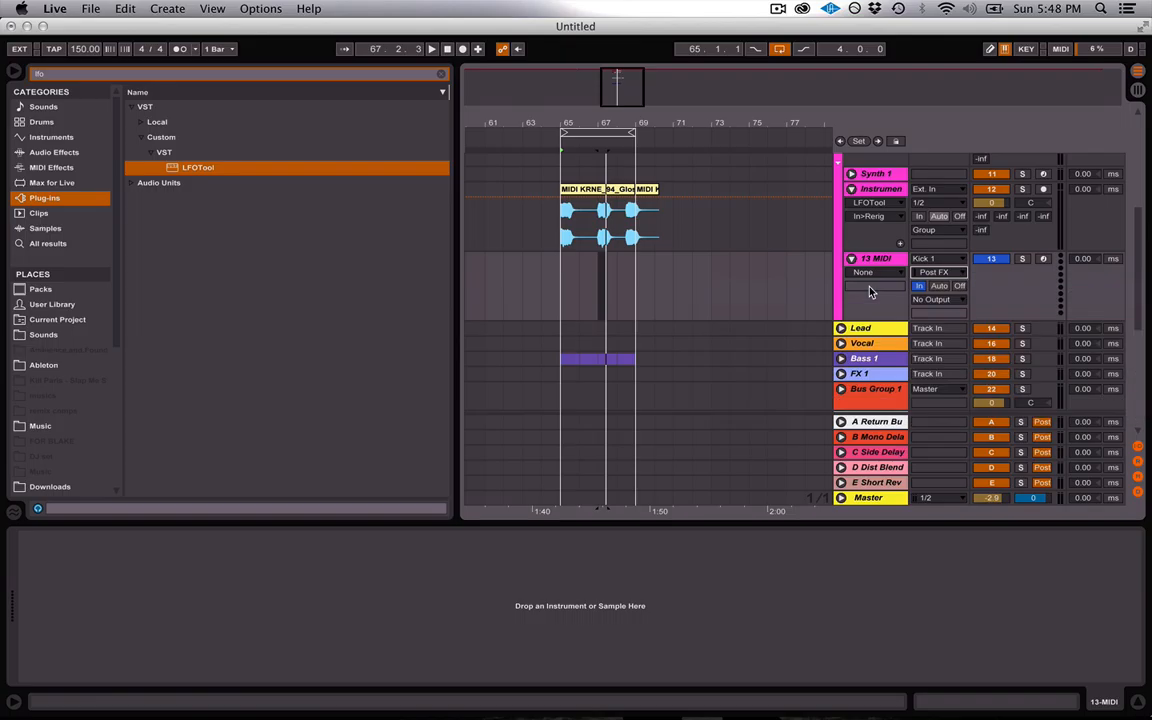
pyautogui.click(922, 300)
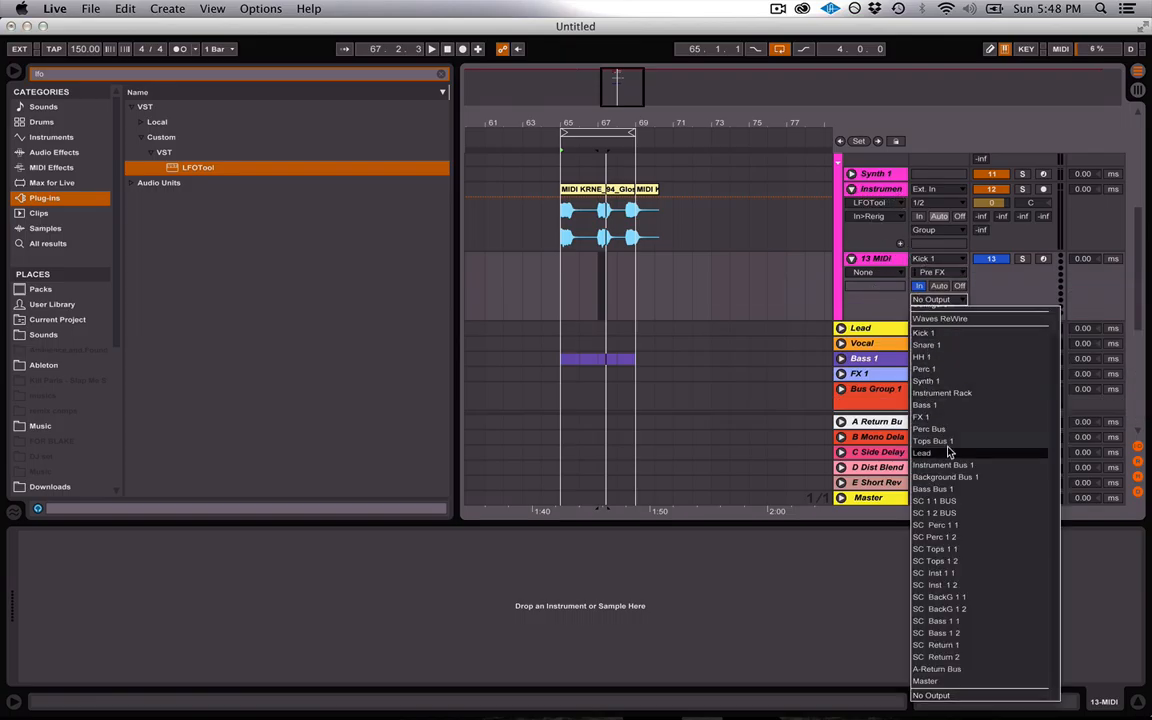
pyautogui.click(939, 395)
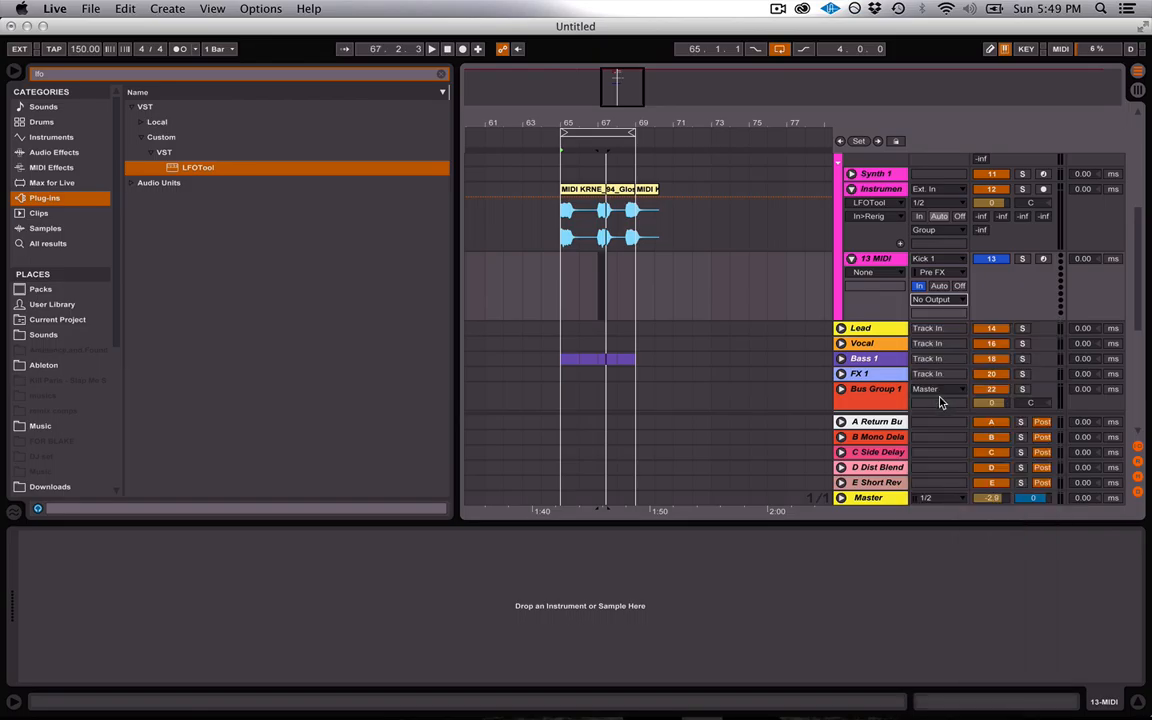
# Rename the flattened Instrument Rack audio track as "pad"
pyautogui.click(870, 190)
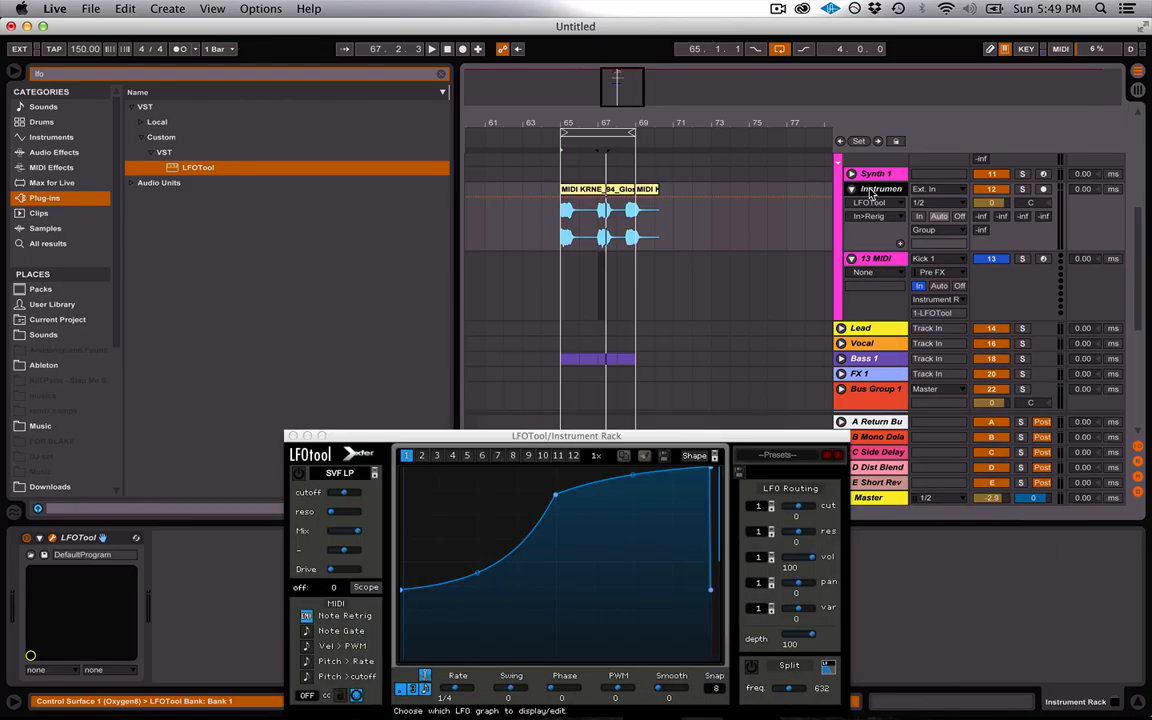
pyautogui.press('super+r')
pyautogui.write('pad')
pyautogui.press('Return')
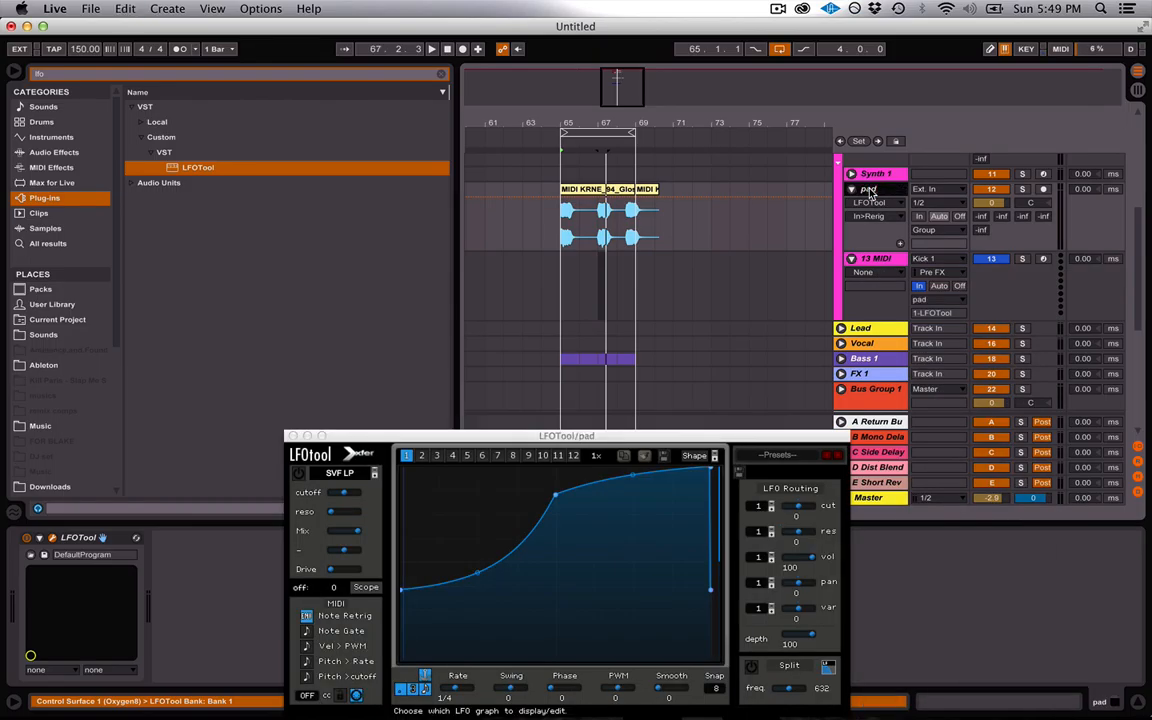
# Review the MIDI track's available output destinations, and reselect the pad track to show its LFOTool
pyautogui.click(938, 299)
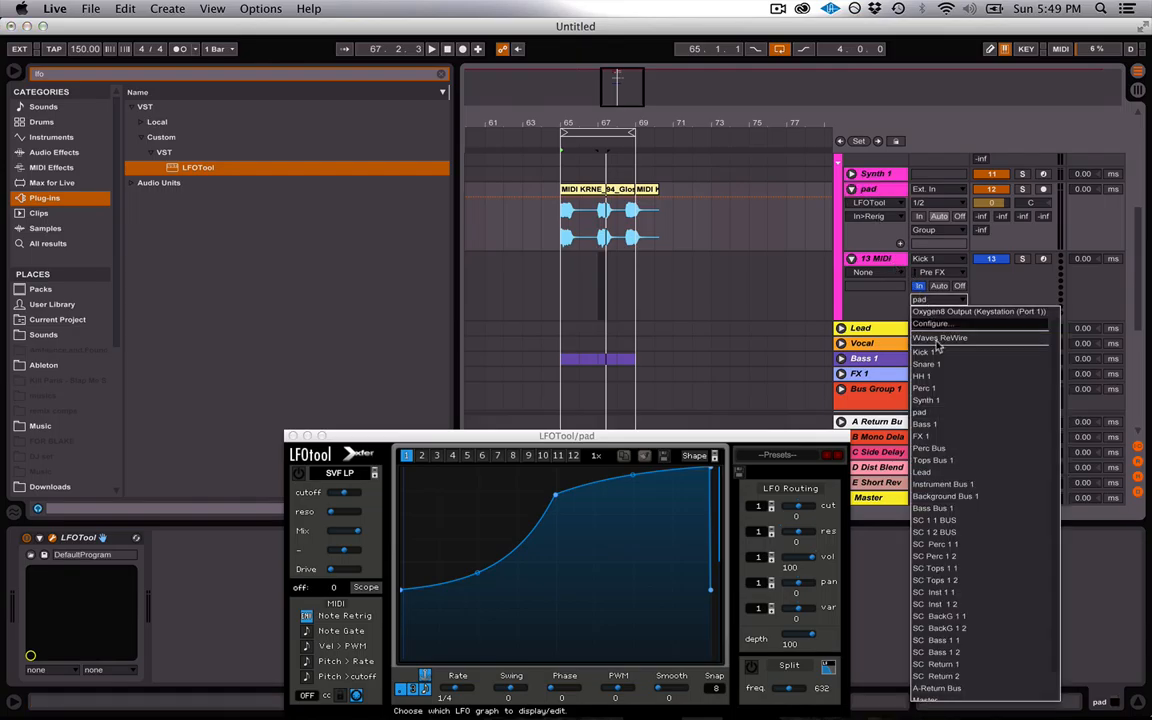
pyautogui.click(932, 347)
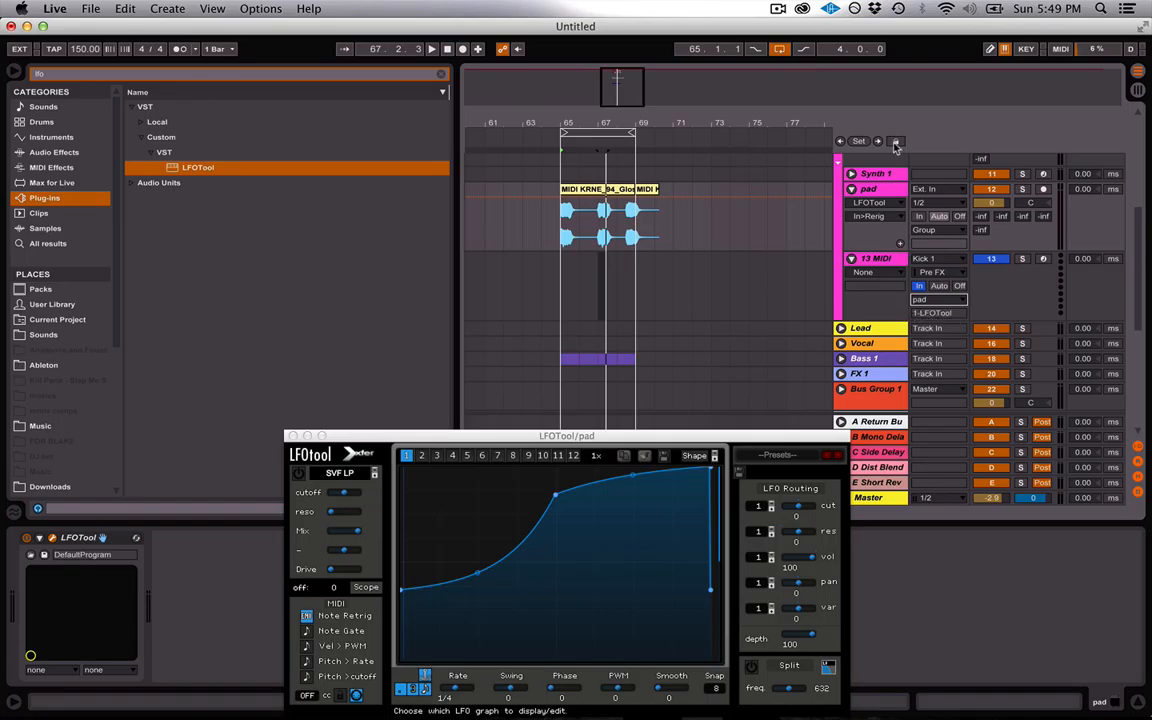
pyautogui.click(876, 194)
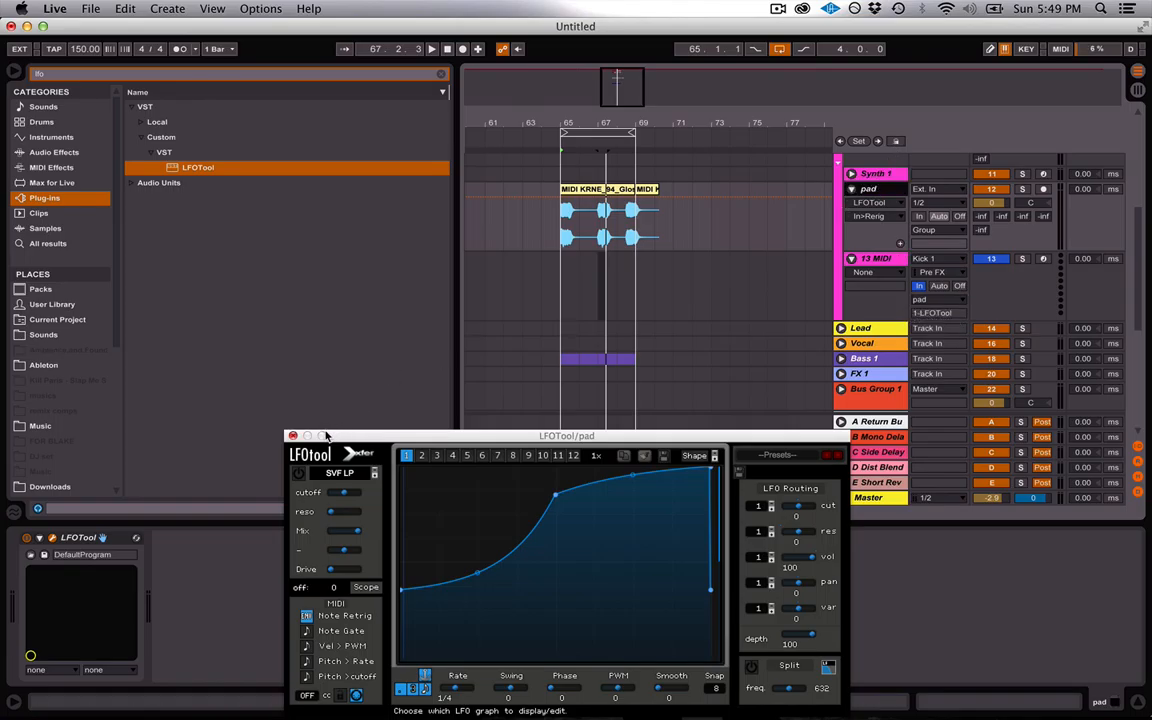
# Audition the loop with the pad's LFOTool in view, pull the start point of its curve down to zero, and play it again
pyautogui.press('space')
pyautogui.press('space')
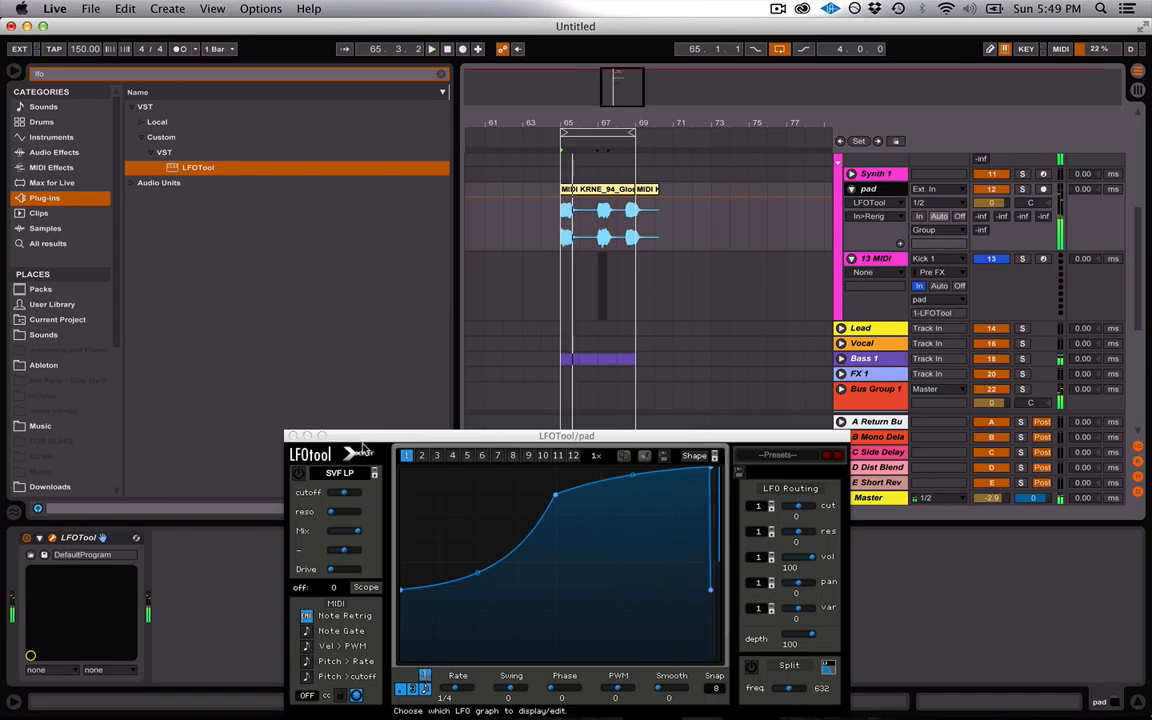
pyautogui.moveTo(365, 442); pyautogui.dragTo(340, 264)
pyautogui.press('space')
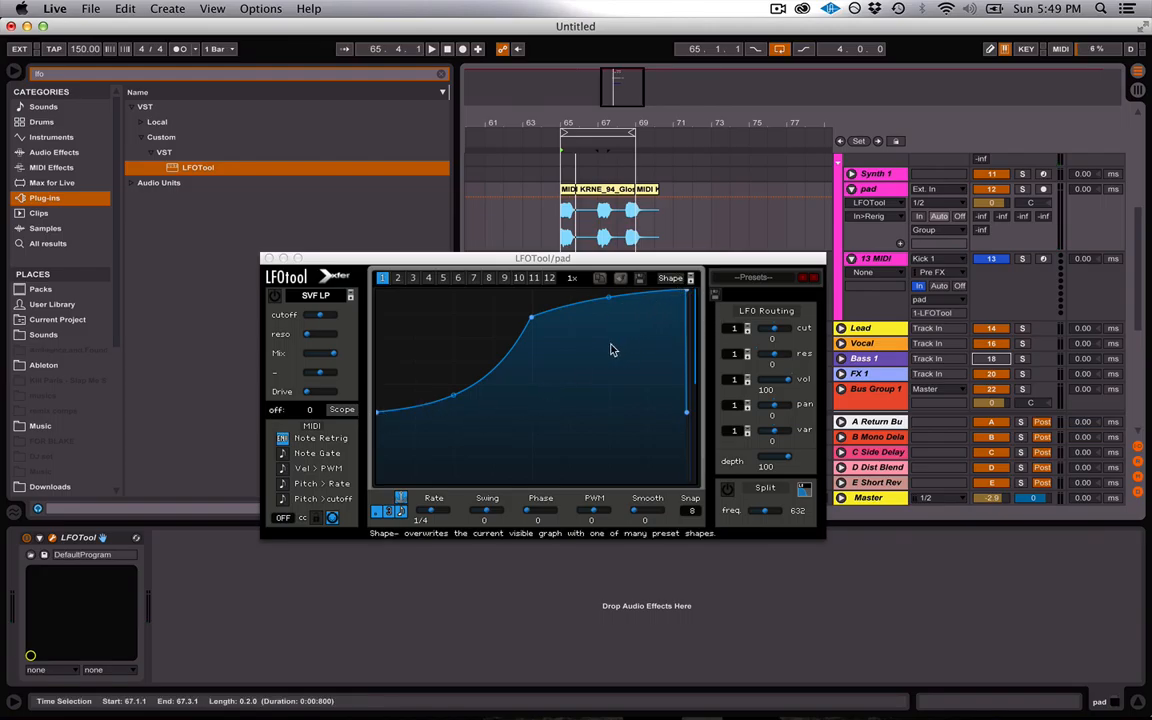
pyautogui.moveTo(387, 413); pyautogui.dragTo(355, 507)
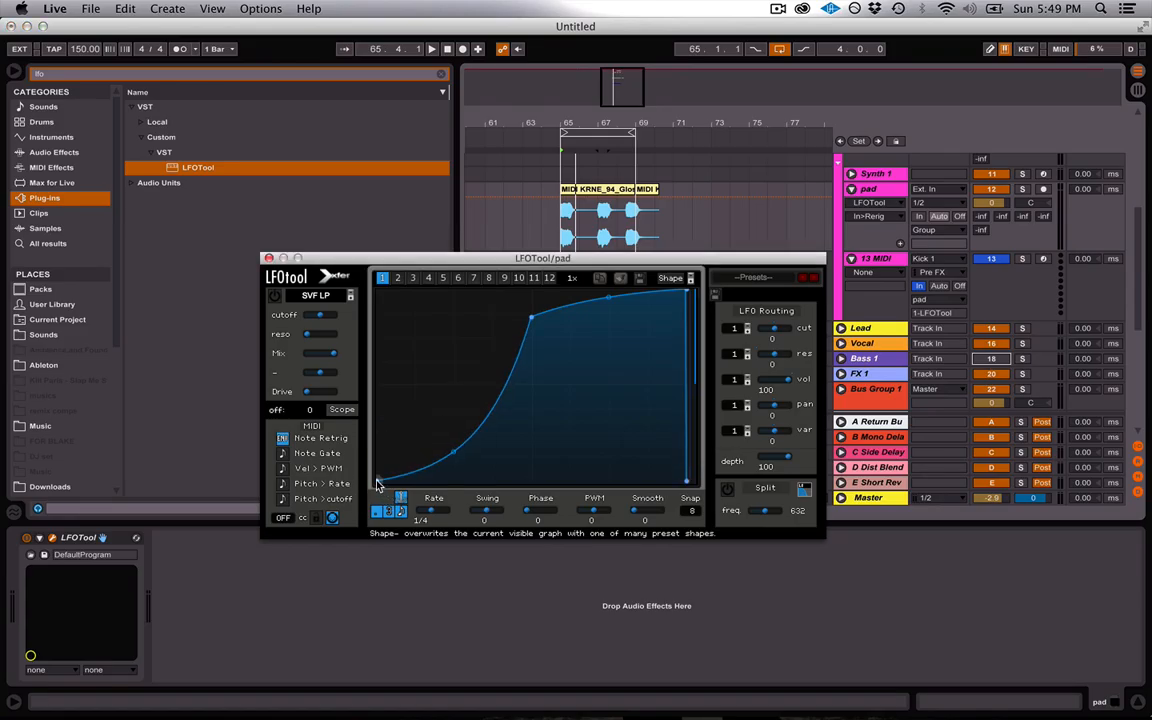
pyautogui.press('space')
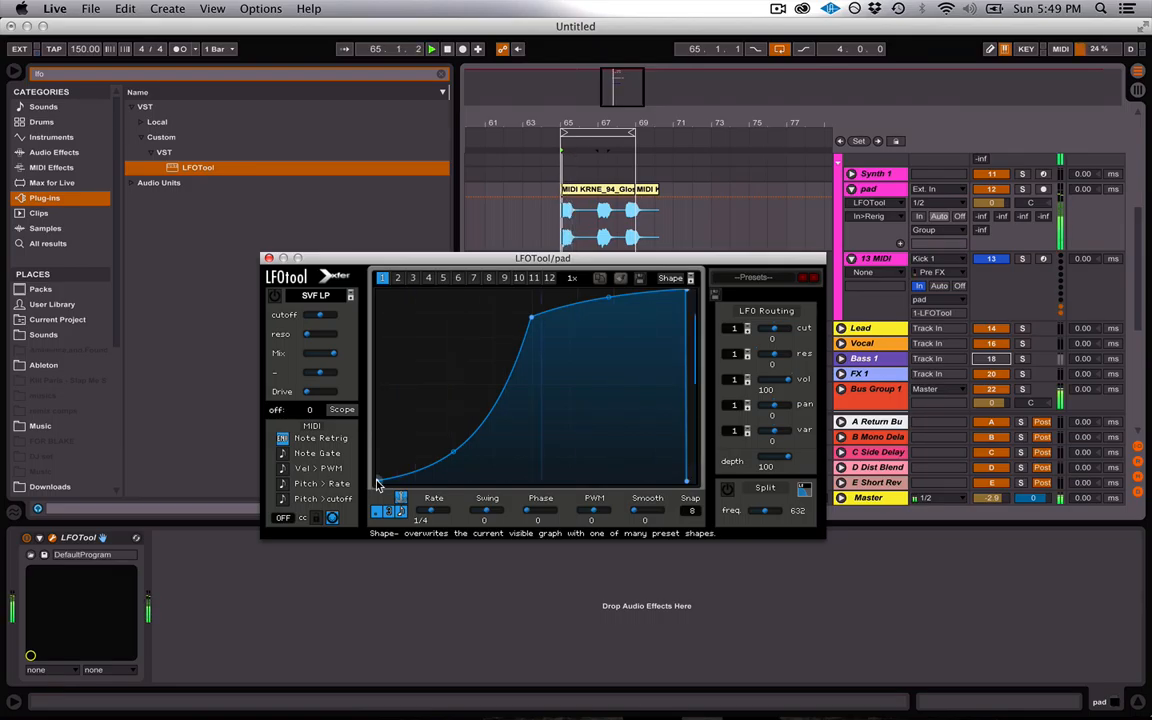
# Enable LFOTool's Split section, set its crossover frequency to 6168 Hz, and audition the loop
pyautogui.click(727, 490)
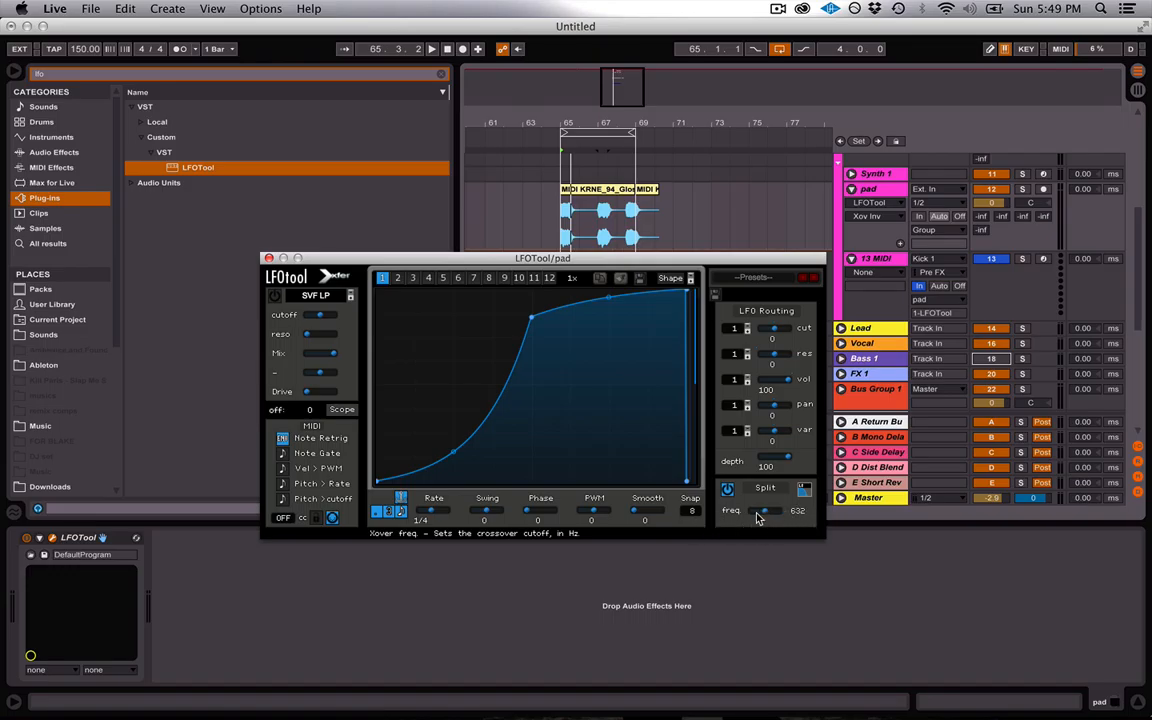
pyautogui.moveTo(758, 518); pyautogui.dragTo(790, 513)
pyautogui.press('space')
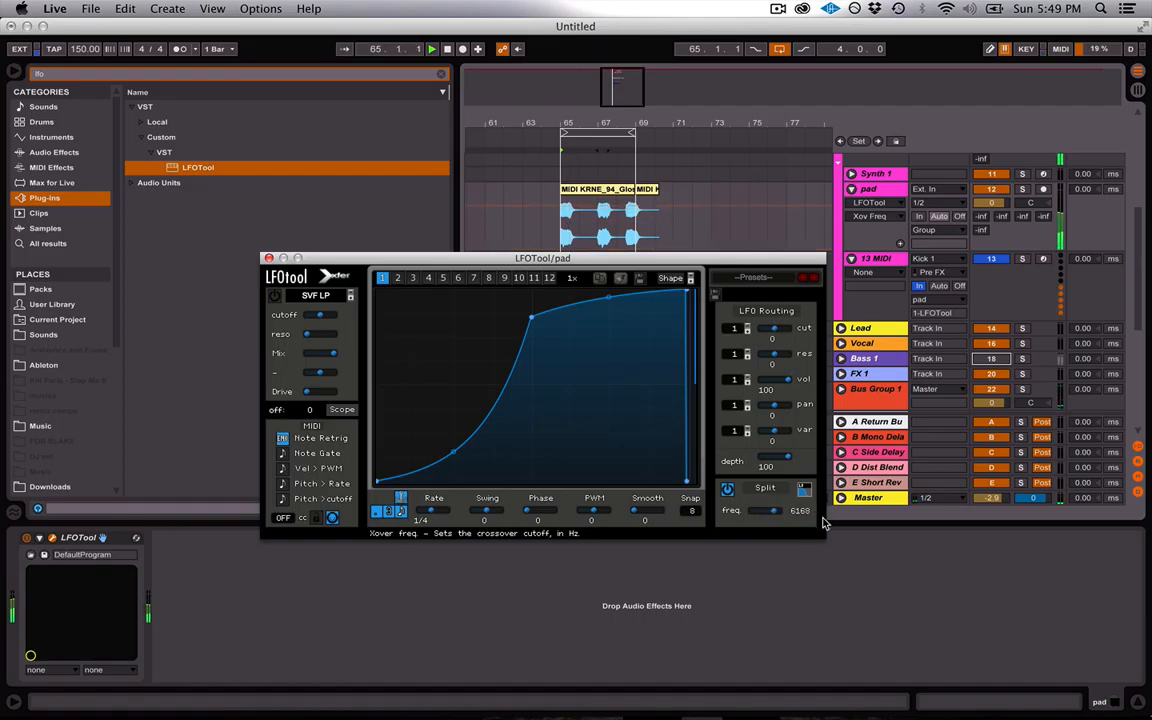
pyautogui.press('space')
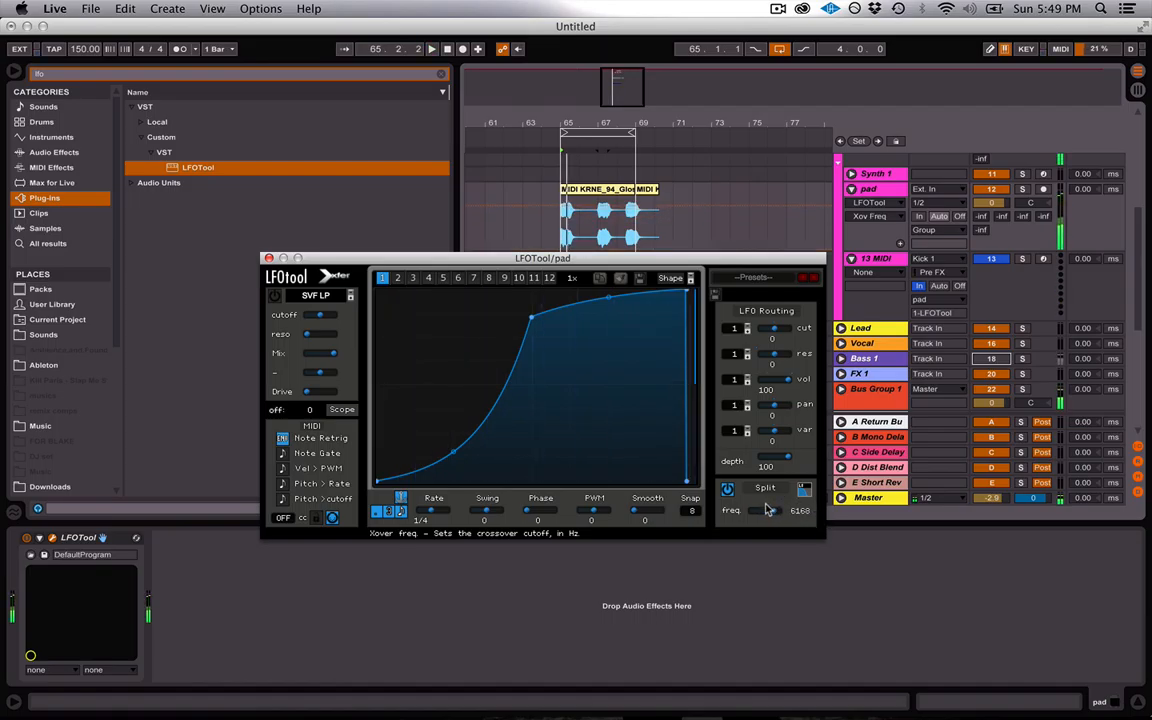
# Raise the split crossover frequency to 8081 Hz and audition the loop
pyautogui.moveTo(773, 509); pyautogui.dragTo(784, 513)
pyautogui.press('space')
pyautogui.press('space')
pyautogui.press('space')
pyautogui.press('space')
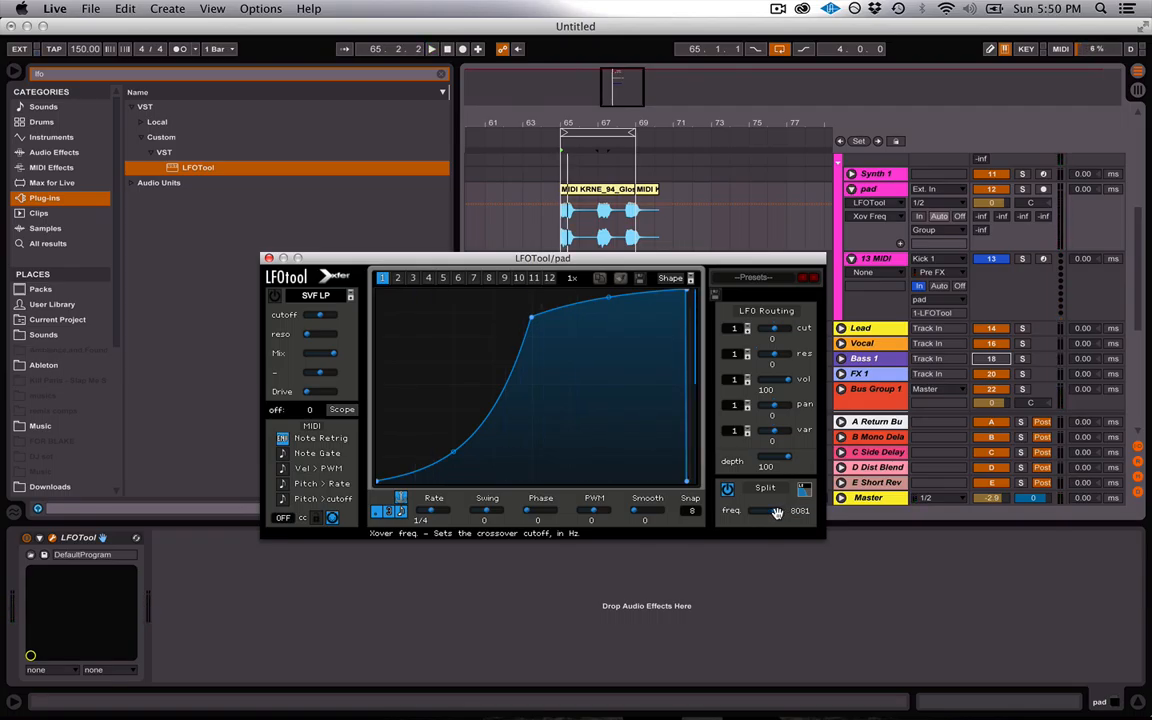
# Set the split crossover frequency to 3161 Hz while auditioning the loop, and close the LFOTool window
pyautogui.moveTo(777, 513); pyautogui.dragTo(733, 515)
pyautogui.press('space')
pyautogui.moveTo(759, 511); pyautogui.dragTo(846, 519)
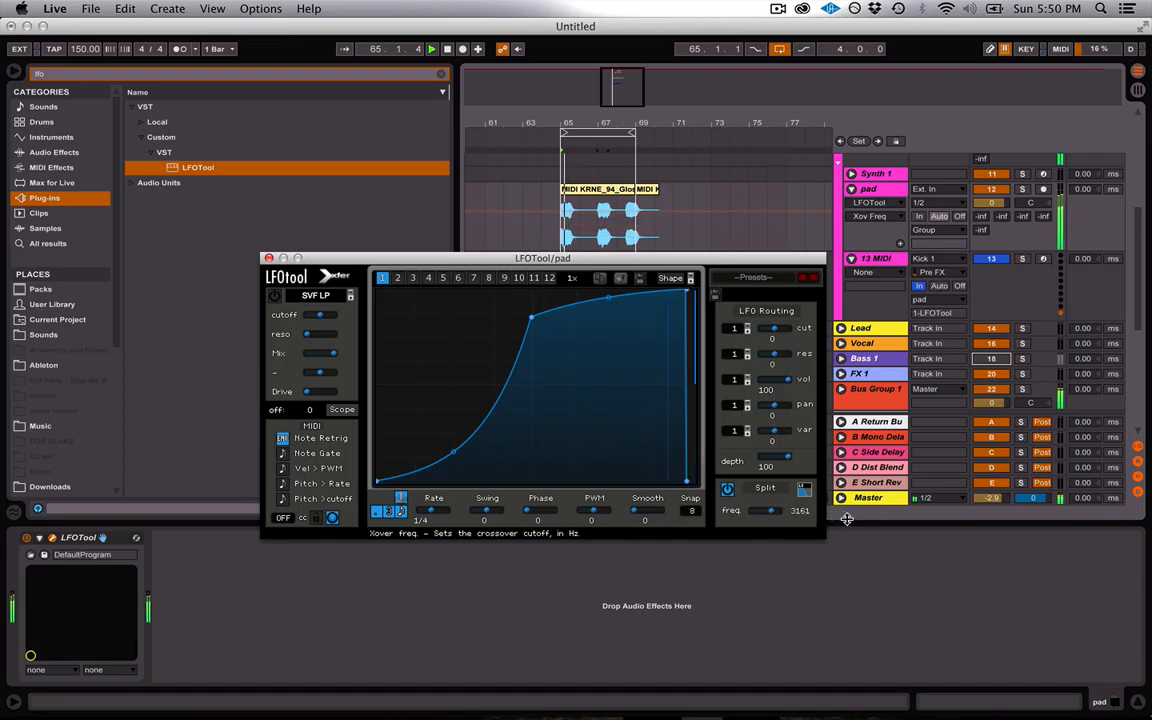
pyautogui.click(268, 258)
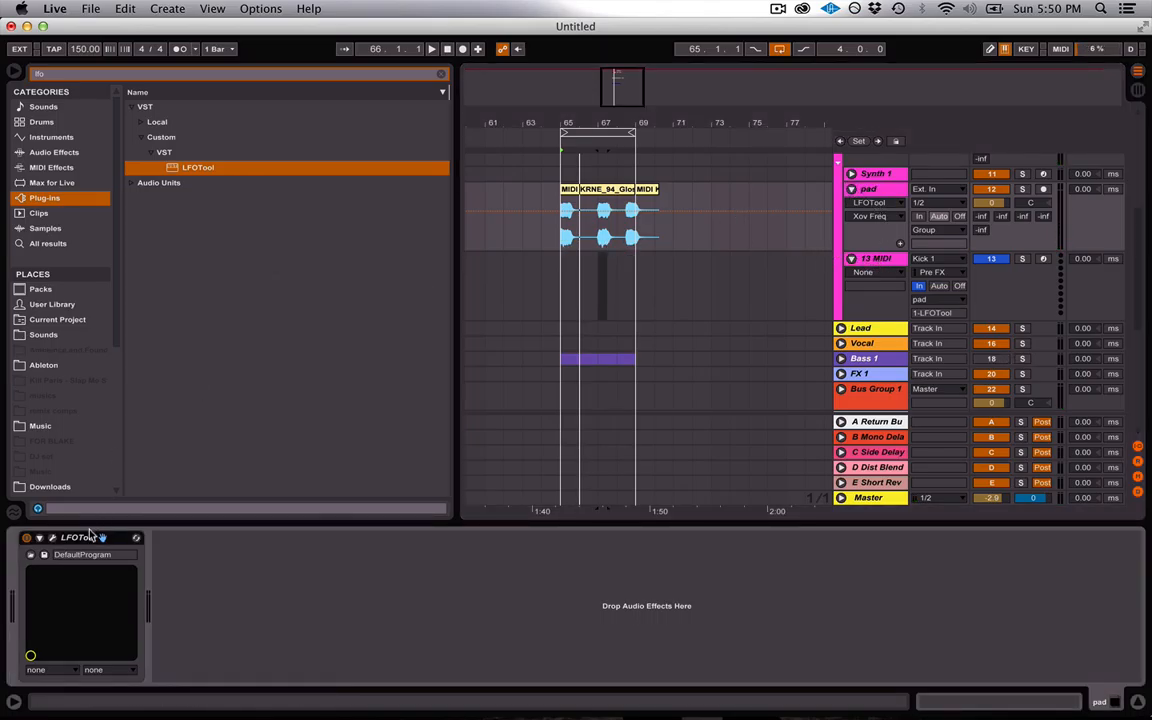
# Duplicate LFOTool on the pad track and duplicate the 13 MIDI routing track
pyautogui.press('super+d')
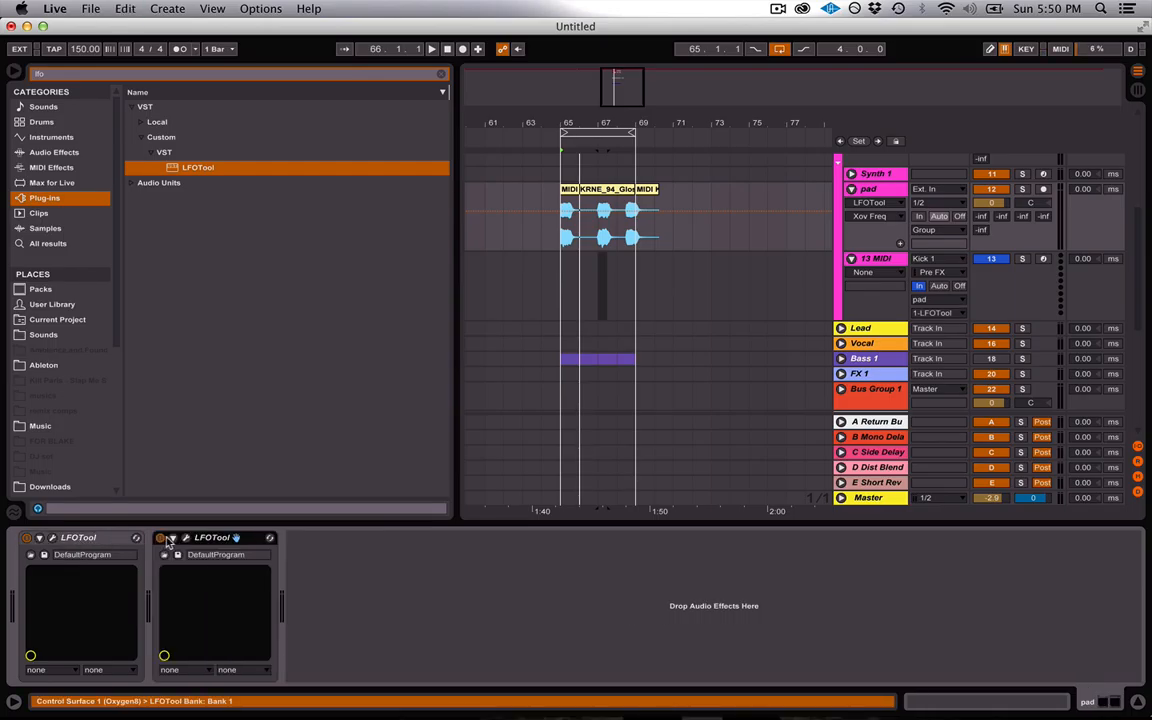
pyautogui.click(884, 259)
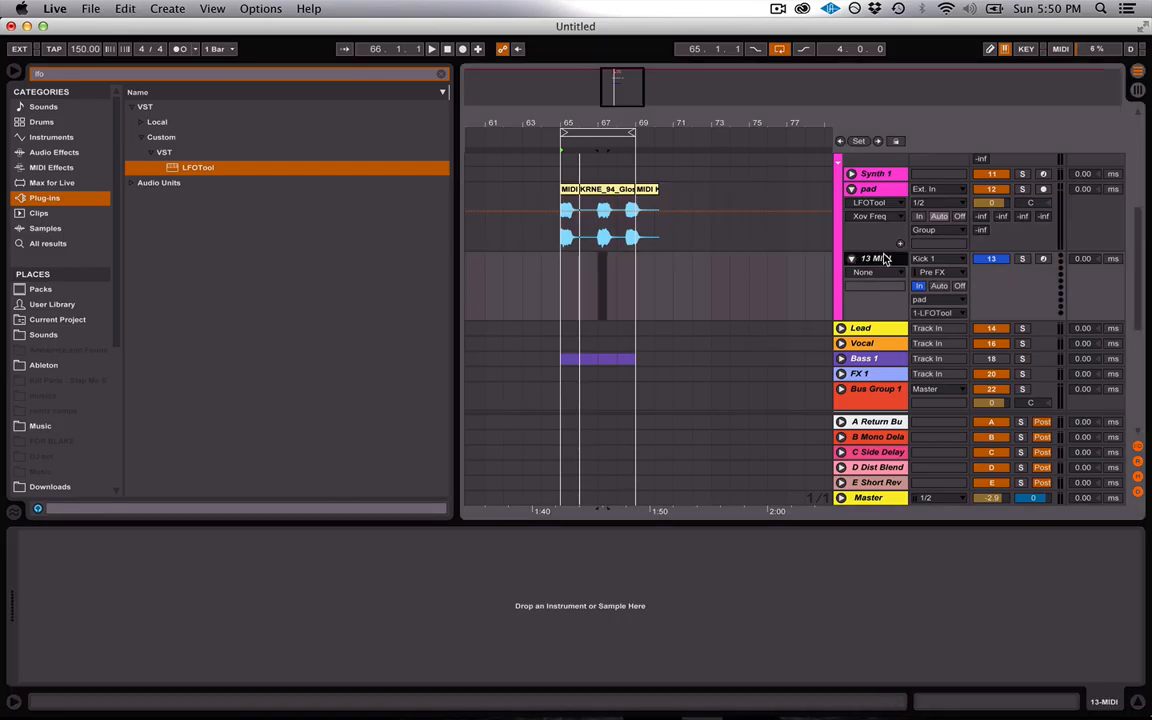
pyautogui.press('super+d')
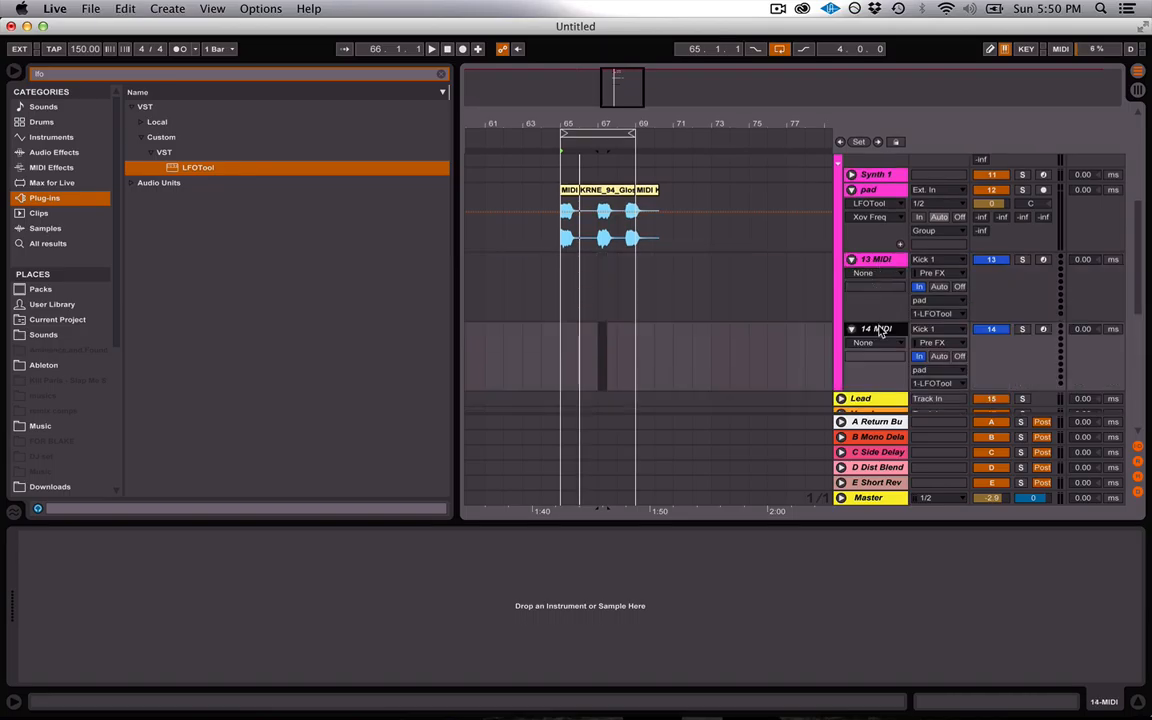
# Set the 14 MIDI track's input to Snare 1 and select 1-LFOTool on the pad track as its output
pyautogui.click(923, 330)
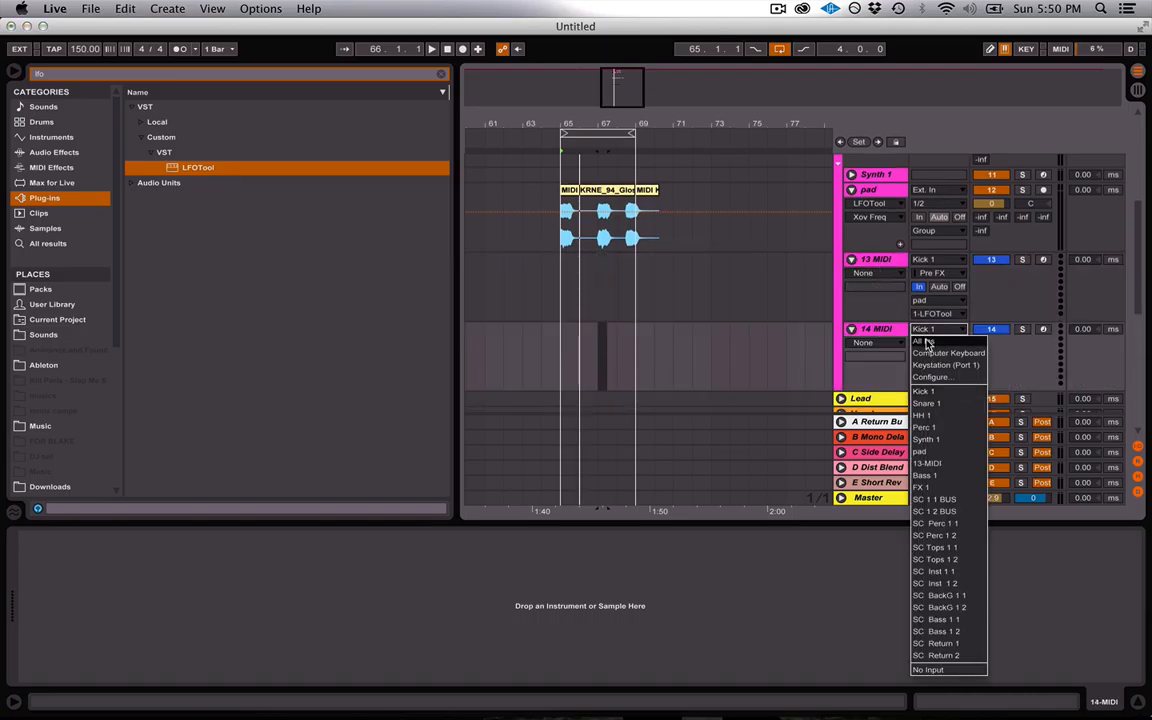
pyautogui.click(928, 404)
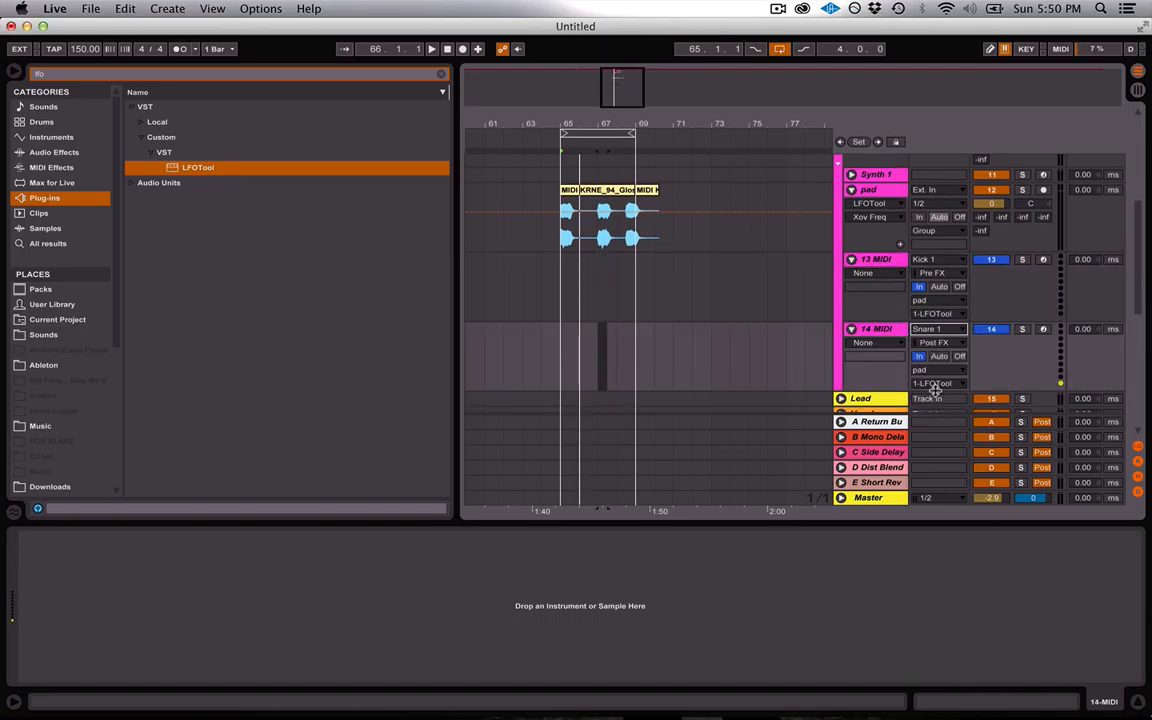
pyautogui.click(932, 384)
pyautogui.click(930, 407)
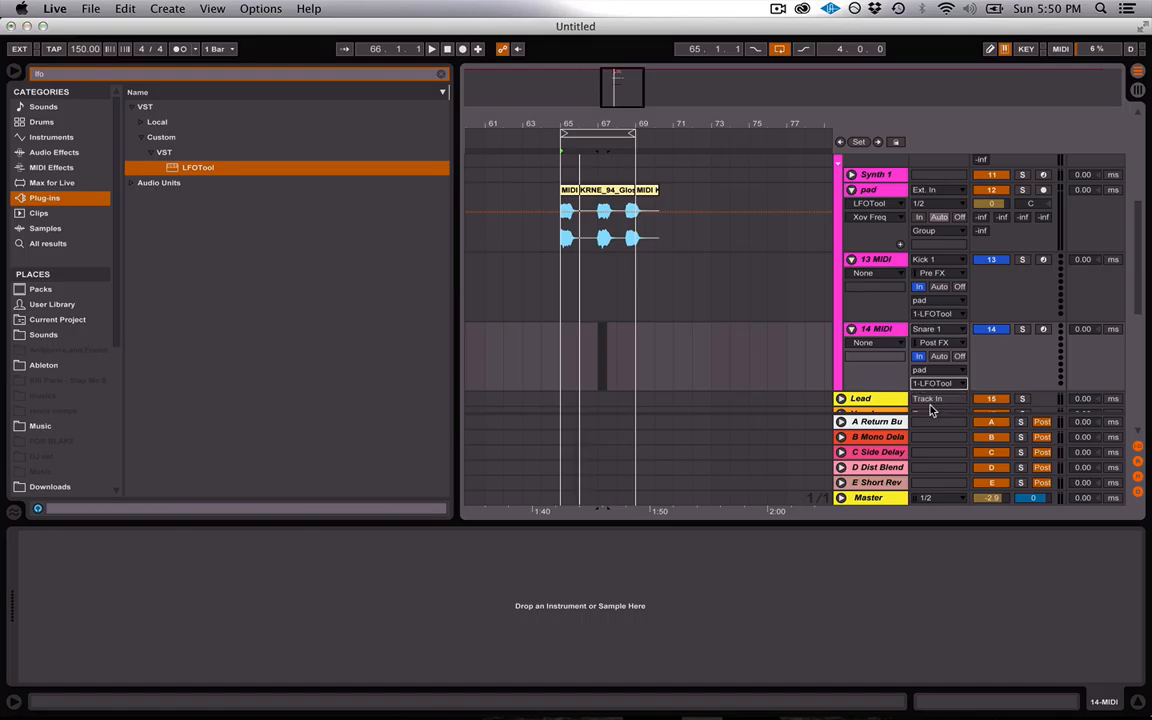
# Open the pad track's second LFOTool, play the loop to check its curve, and close its window
pyautogui.click(872, 191)
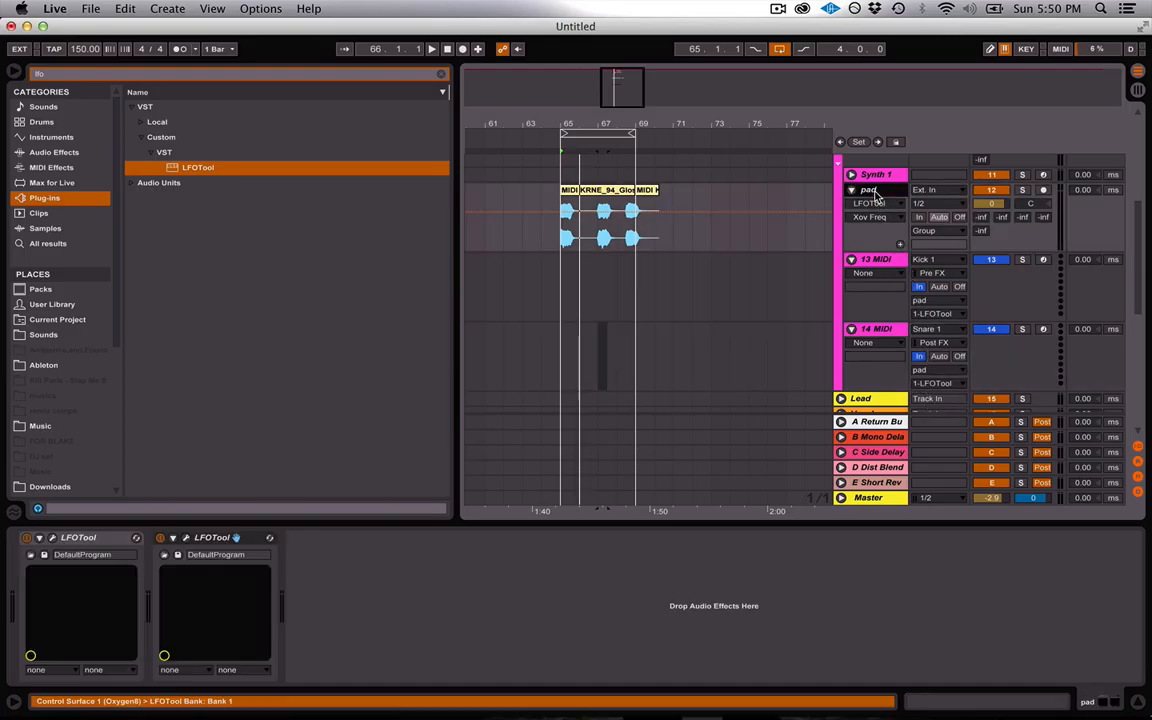
pyautogui.click(186, 538)
pyautogui.press('space')
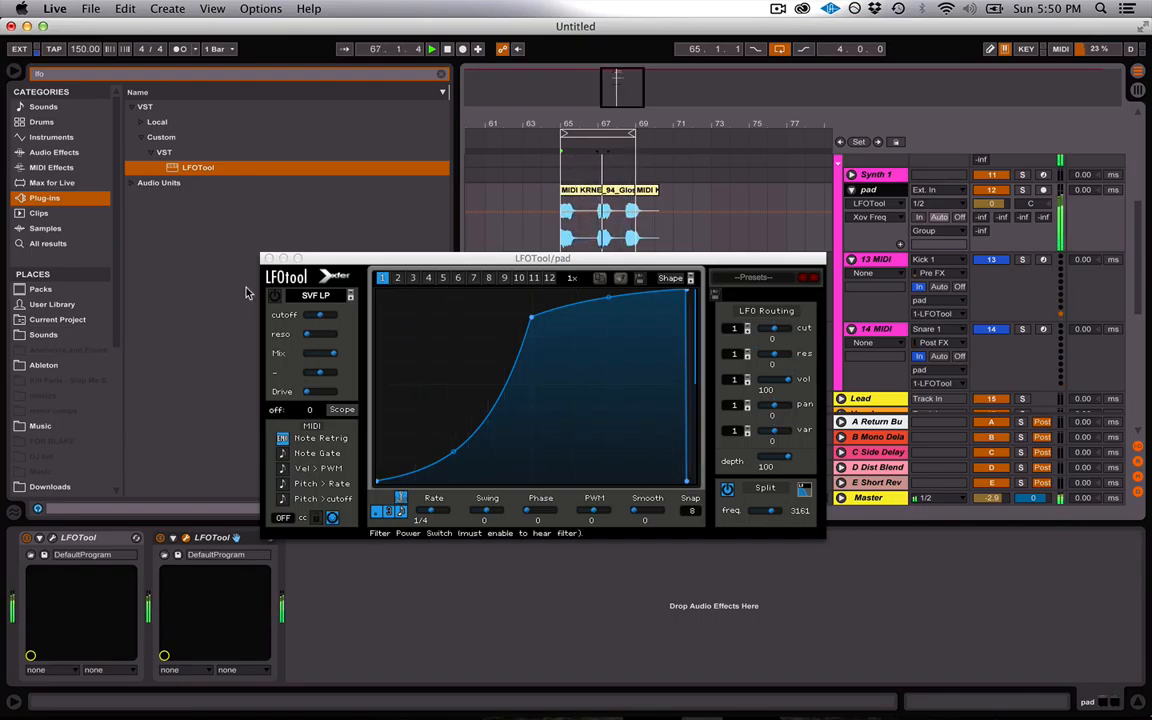
pyautogui.click(268, 258)
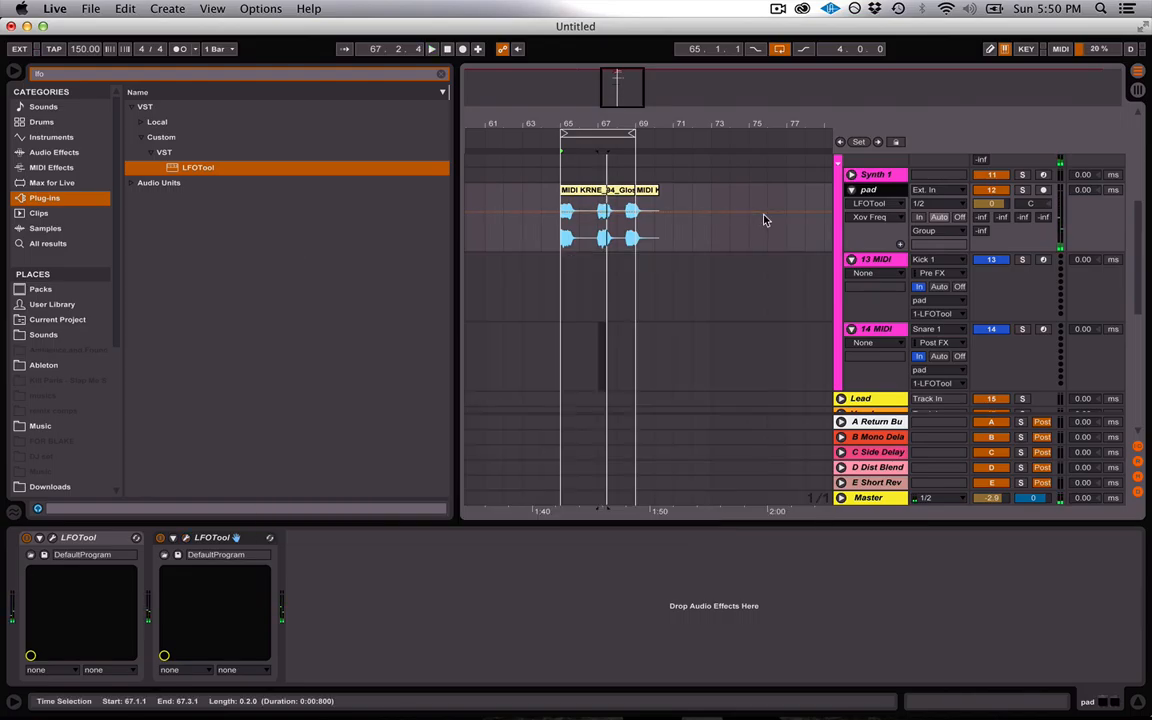
# Look over the sidechain tracks in SC Group, and compare SC 1 1 BUS with the 13 MIDI routing track
pyautogui.scroll(-10, 860, 279)
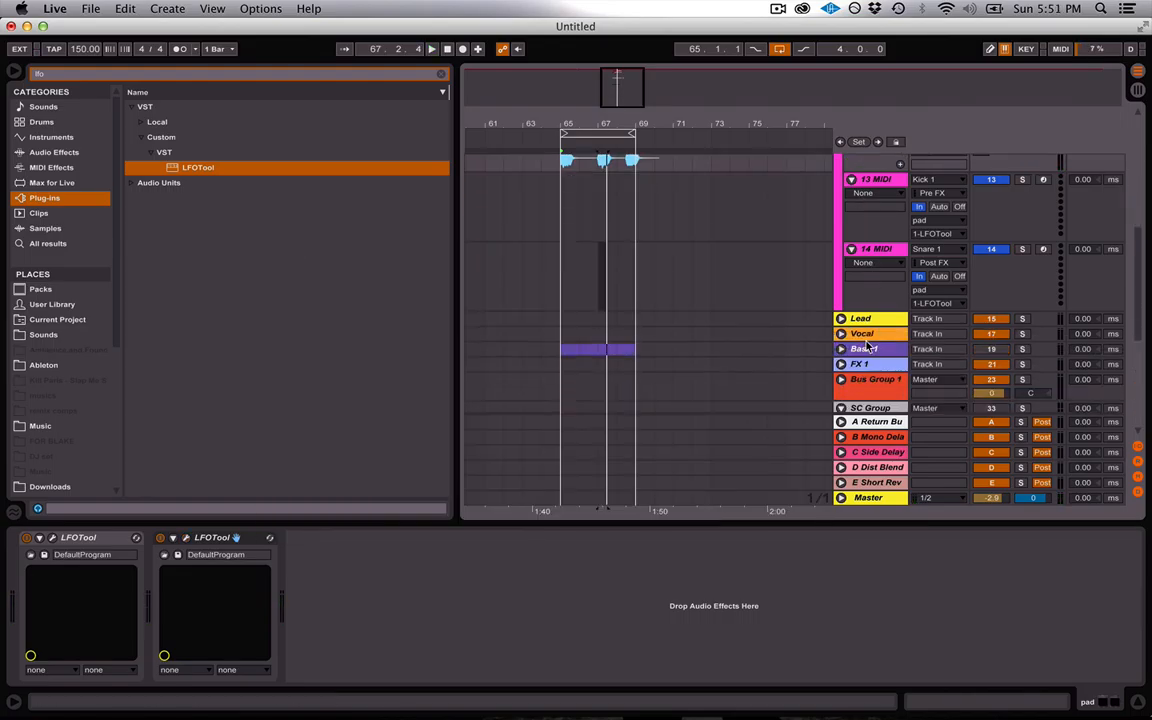
pyautogui.scroll(5, 866, 346)
pyautogui.scroll(-5, 866, 346)
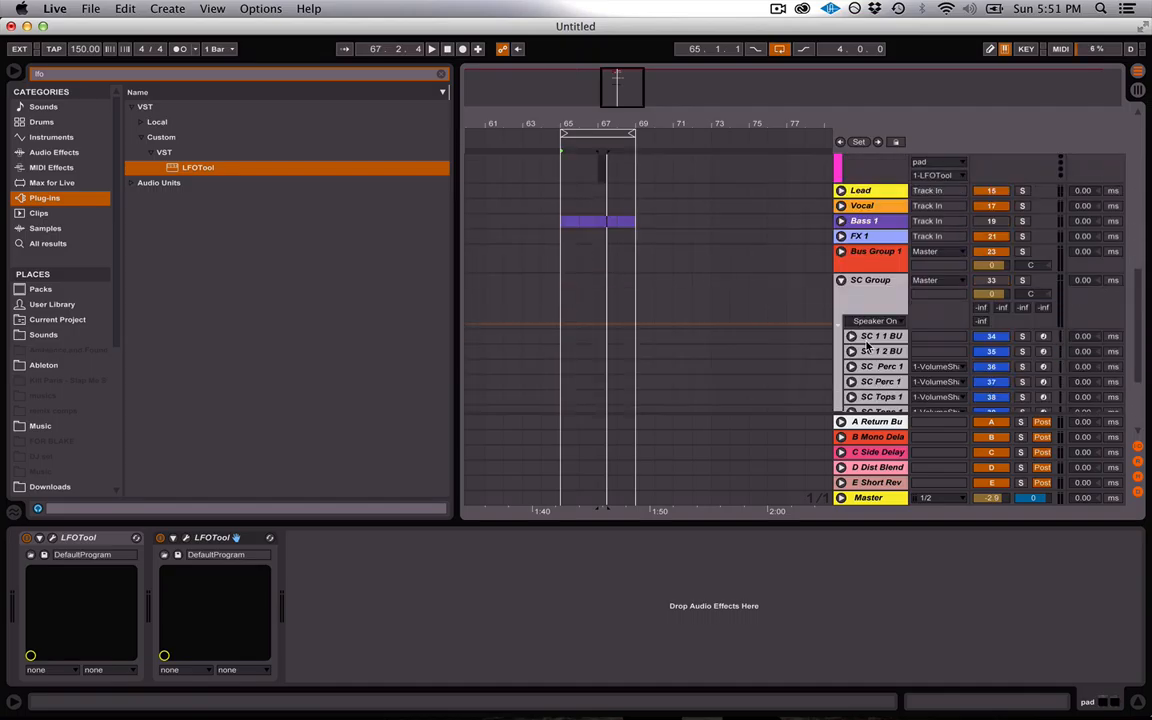
pyautogui.scroll(6, 867, 345)
pyautogui.scroll(-5, 867, 345)
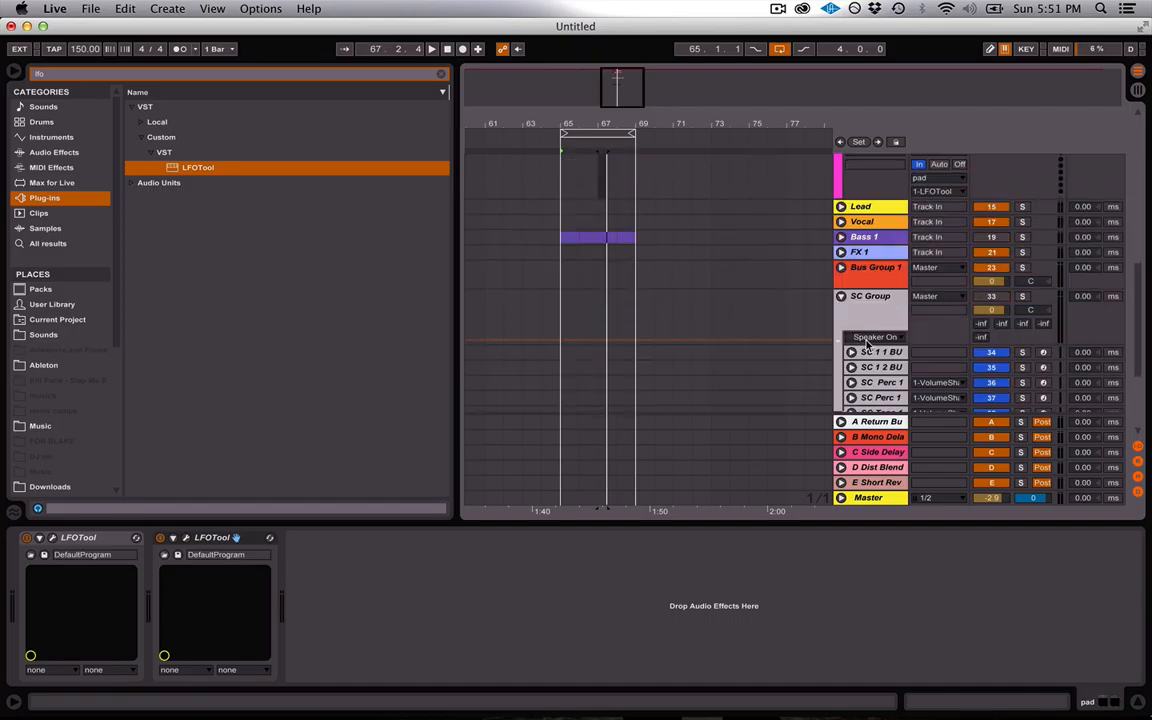
pyautogui.scroll(-5, 866, 343)
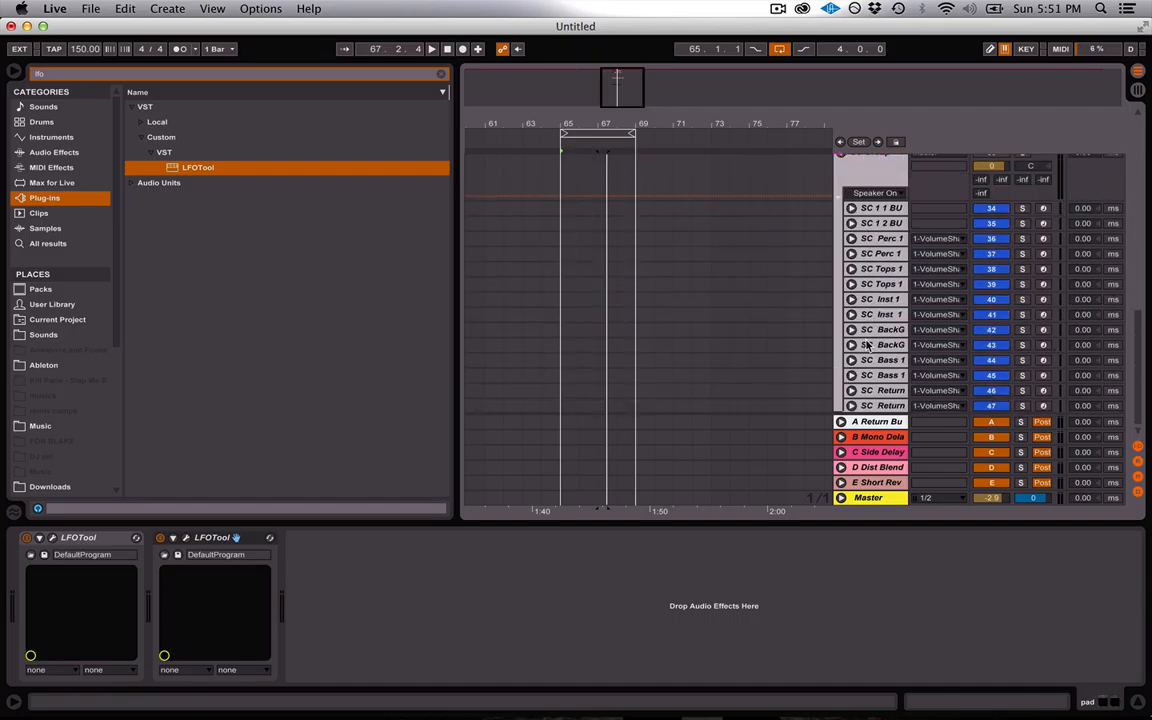
pyautogui.click(878, 208)
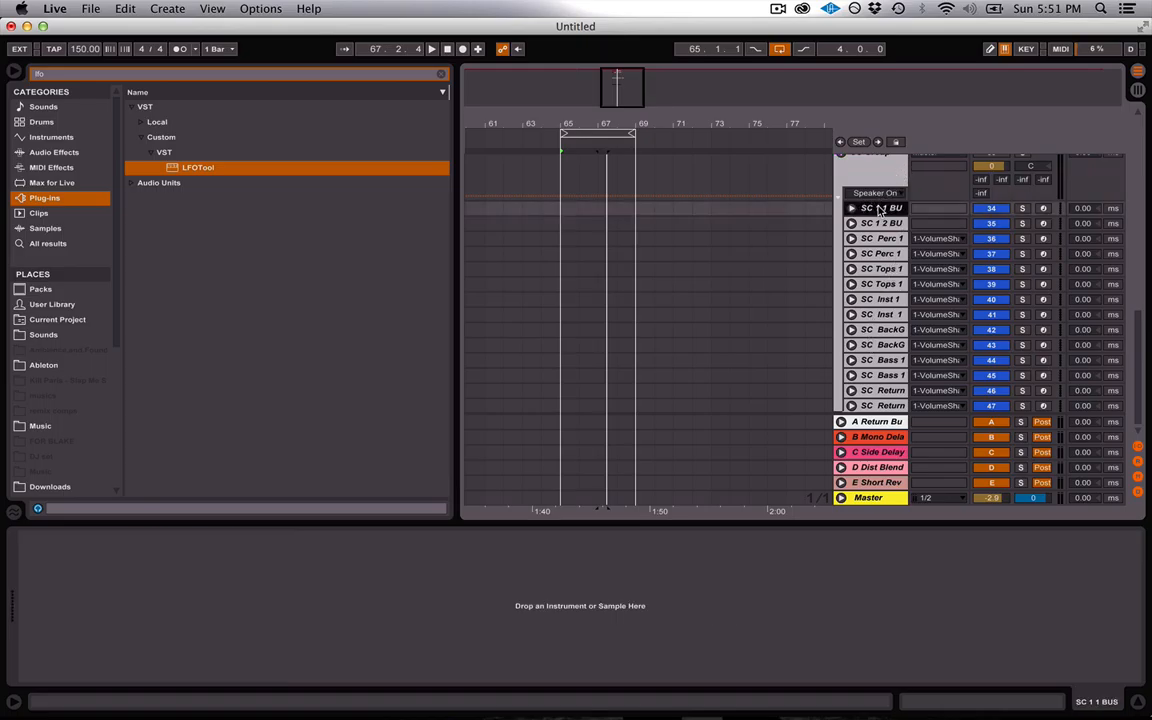
pyautogui.scroll(6, 879, 210)
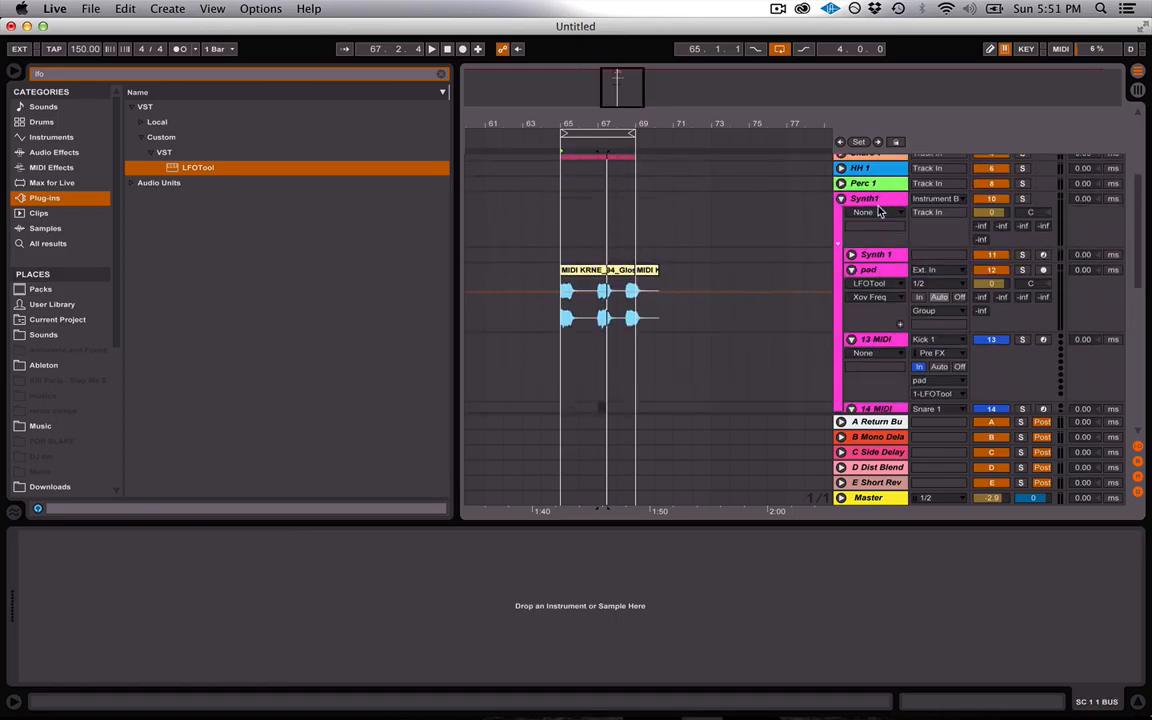
pyautogui.click(875, 340)
pyautogui.scroll(-1, 875, 345)
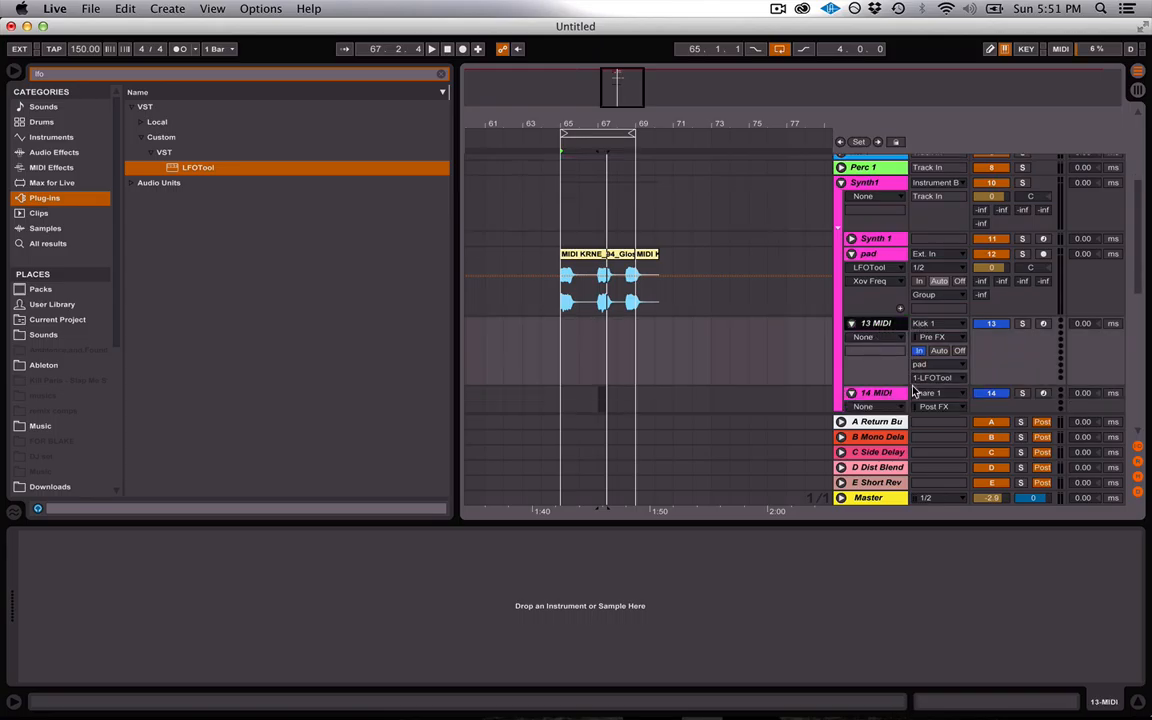
# Unfold SC 1 1 BUS and SC 1 2 BUS to examine their MIDI routing during playback, and fold both again
pyautogui.scroll(-10, 893, 394)
pyautogui.scroll(5, 893, 394)
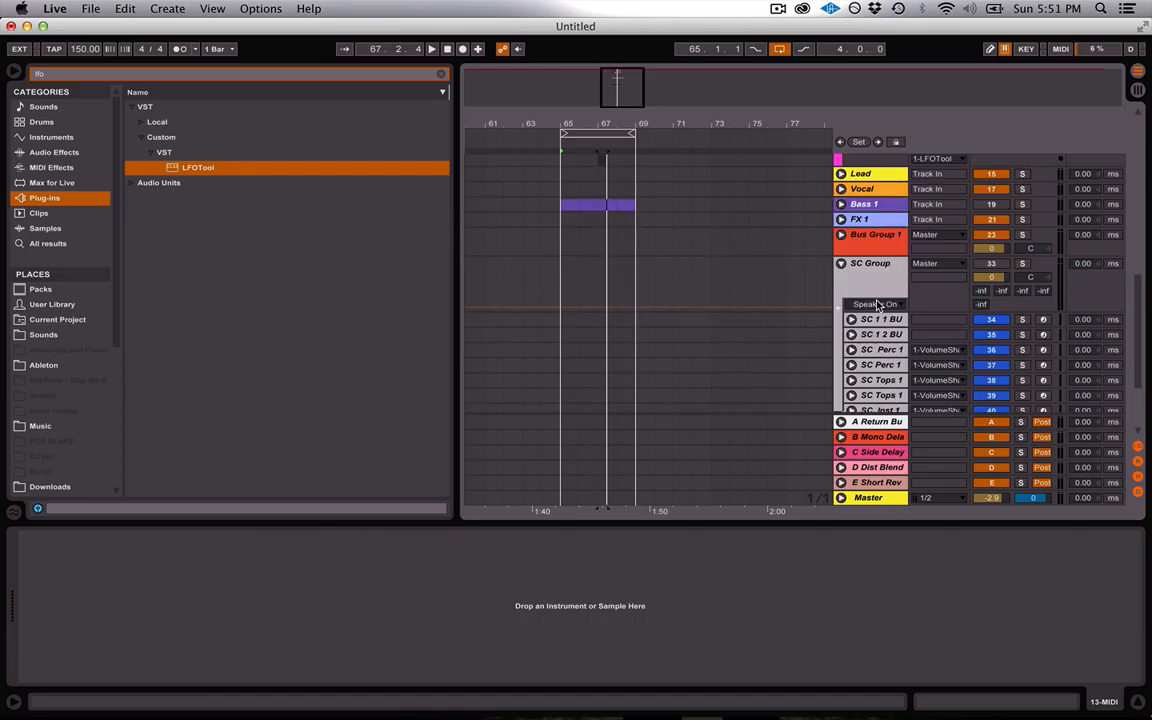
pyautogui.click(851, 319)
pyautogui.scroll(-8, 858, 260)
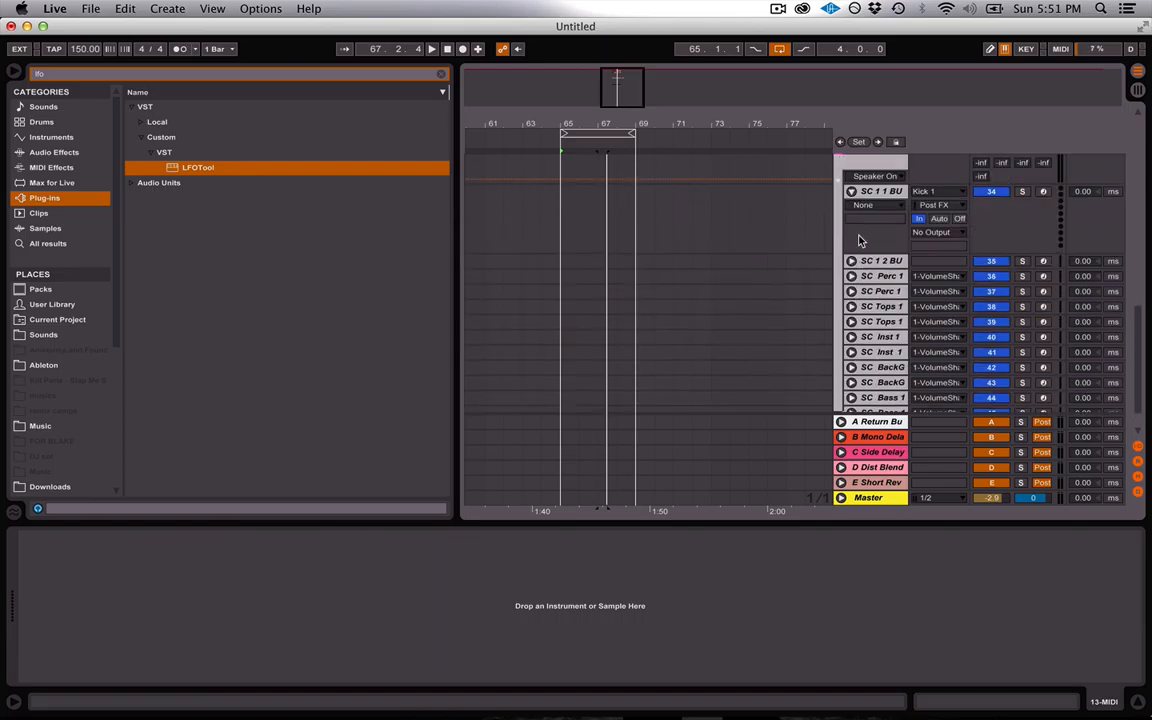
pyautogui.click(851, 260)
pyautogui.press('space')
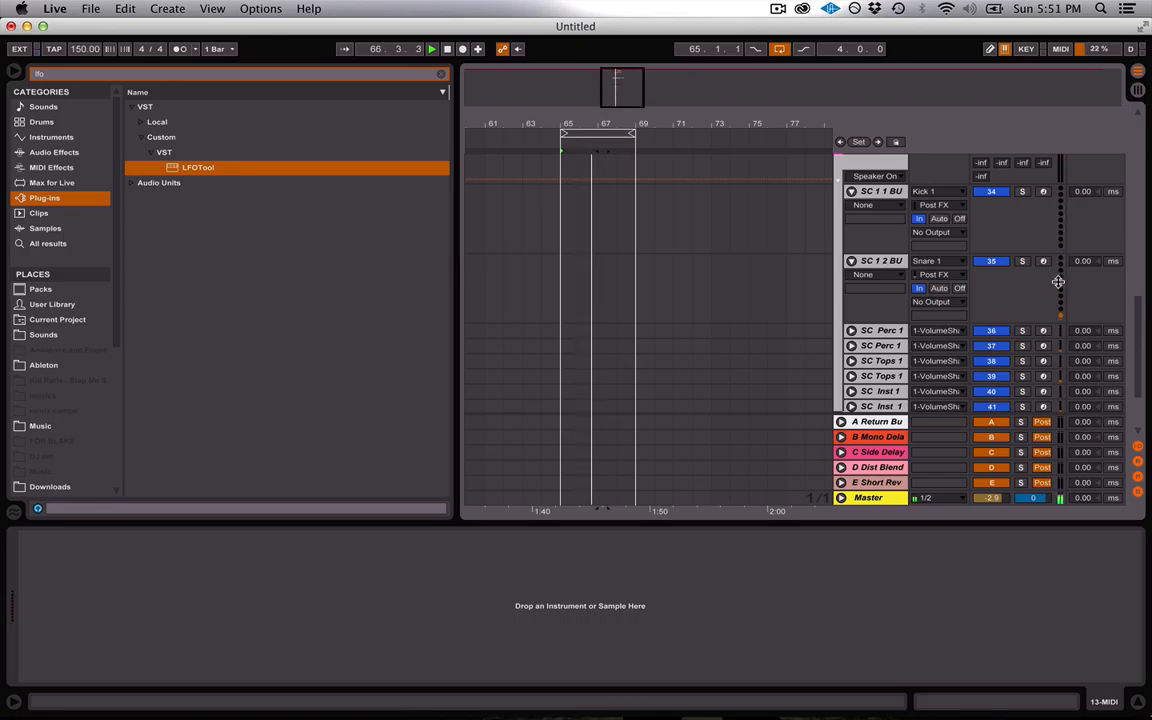
pyautogui.click(851, 191)
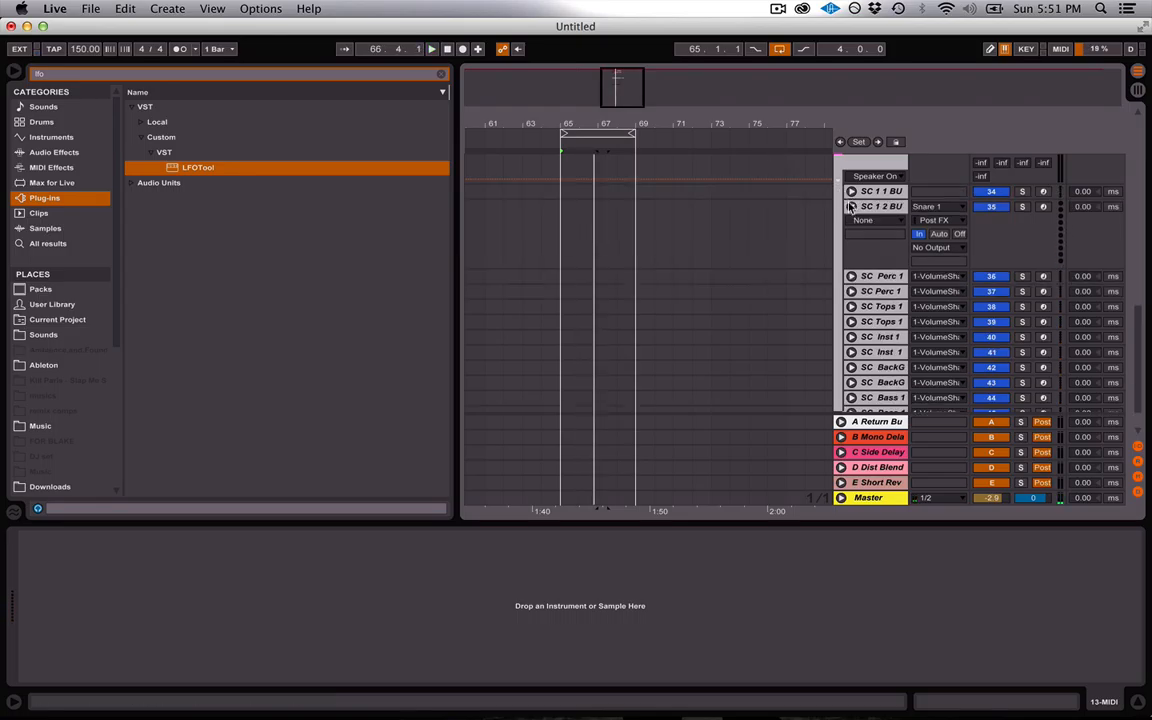
pyautogui.click(851, 206)
# Unfold Bus Group 1 and audition its Kick Snr bus in solo, followed by its Instrument bus
pyautogui.scroll(3, 865, 241)
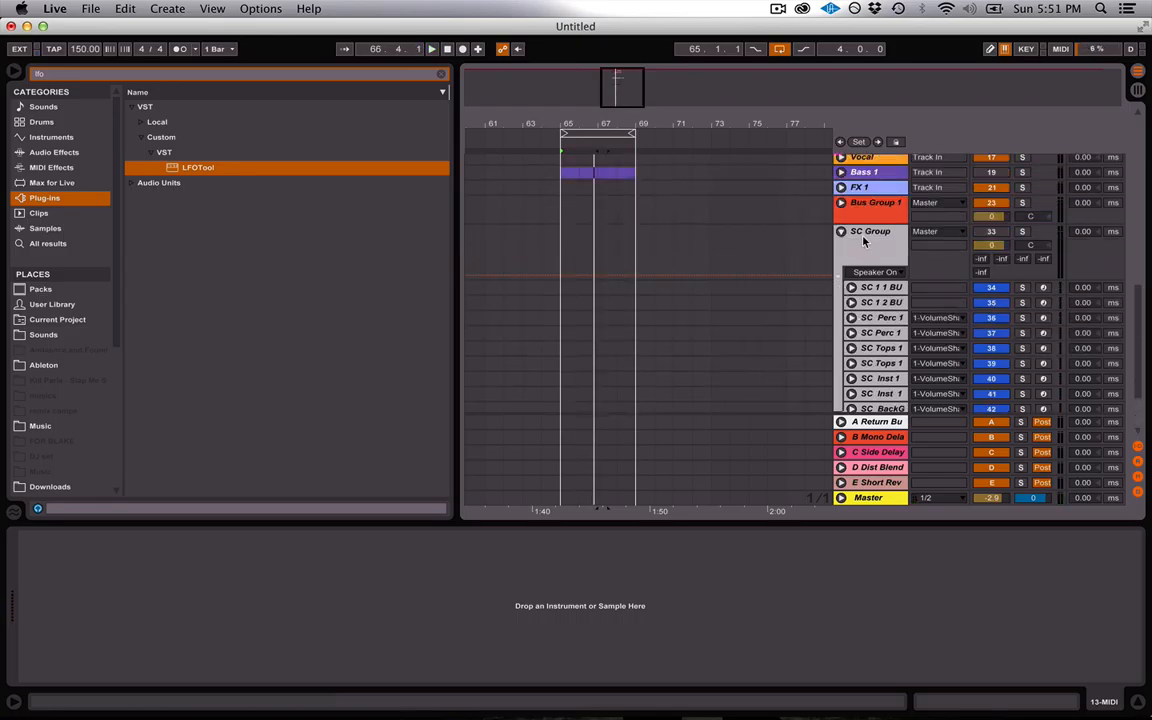
pyautogui.scroll(2, 865, 241)
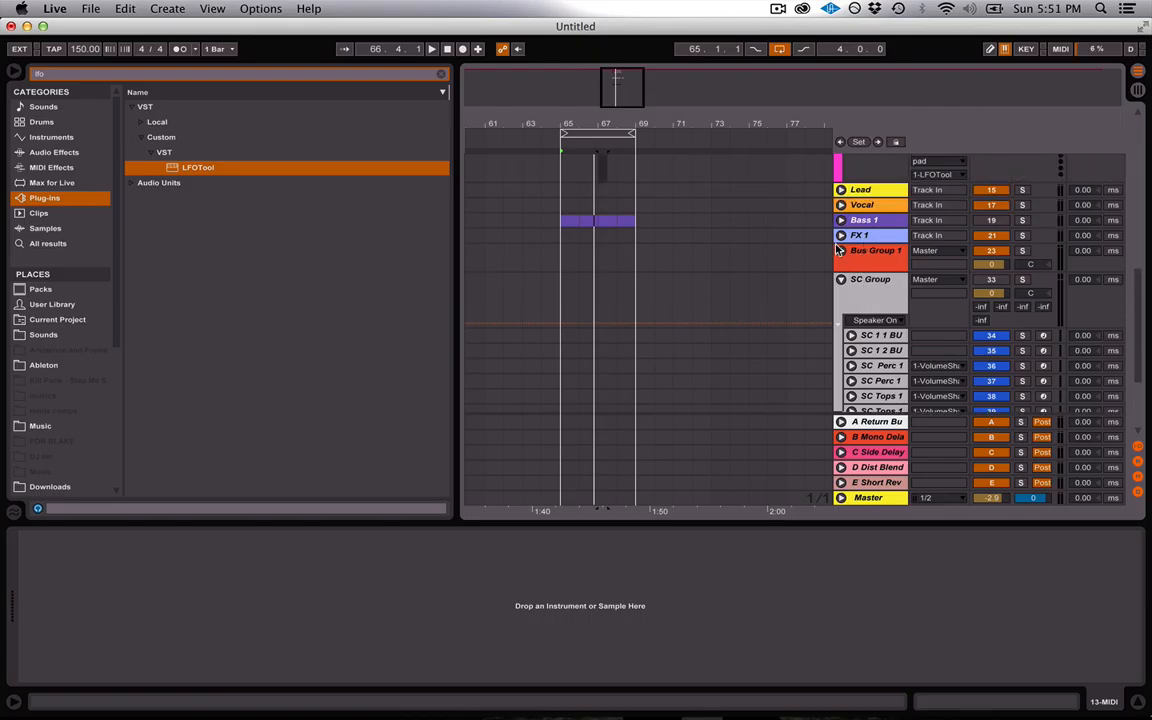
pyautogui.click(841, 251)
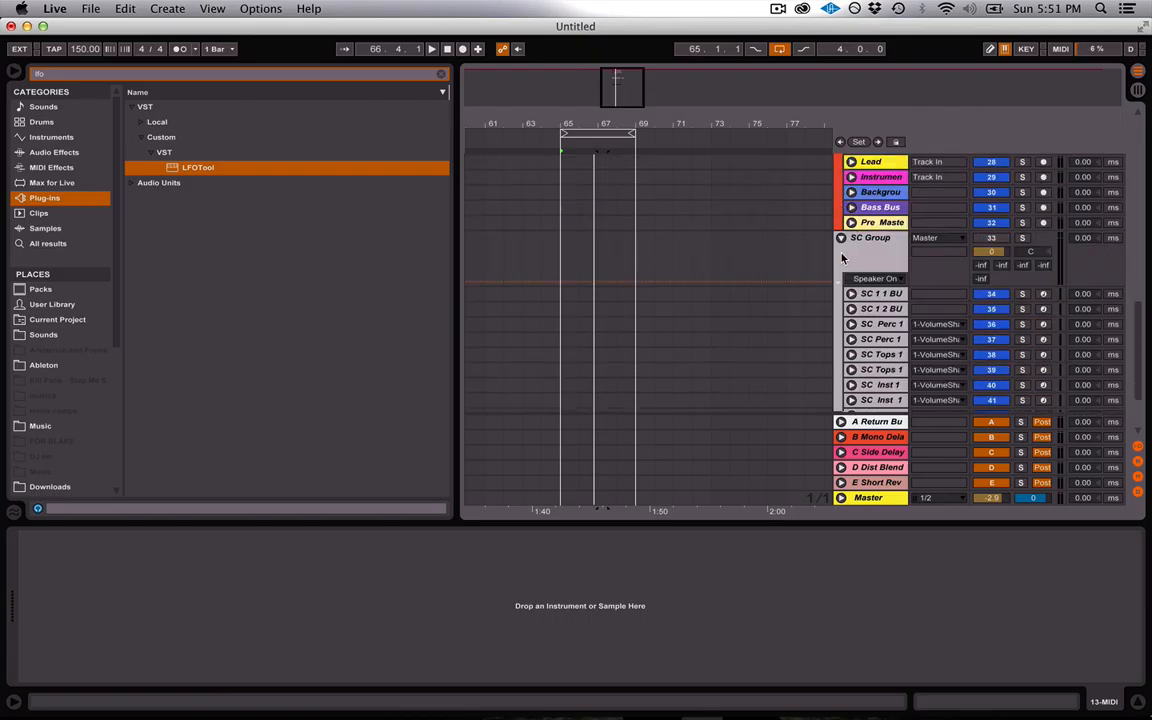
pyautogui.scroll(3, 849, 258)
pyautogui.click(1022, 197)
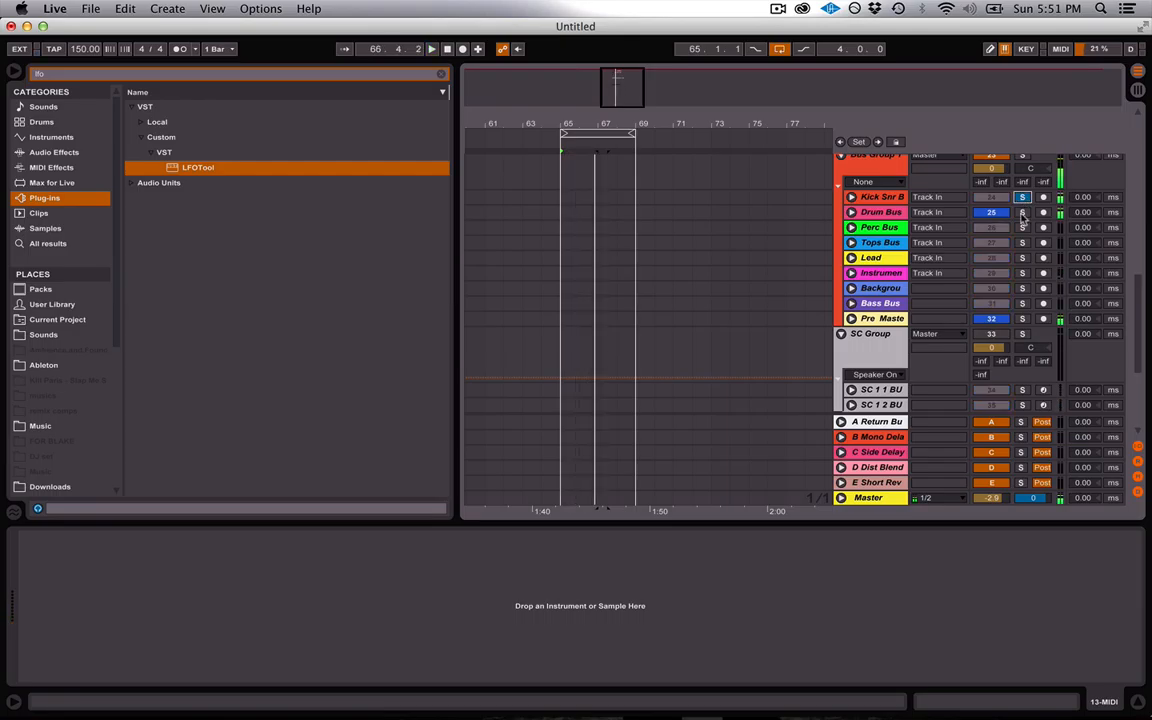
pyautogui.click(1022, 273)
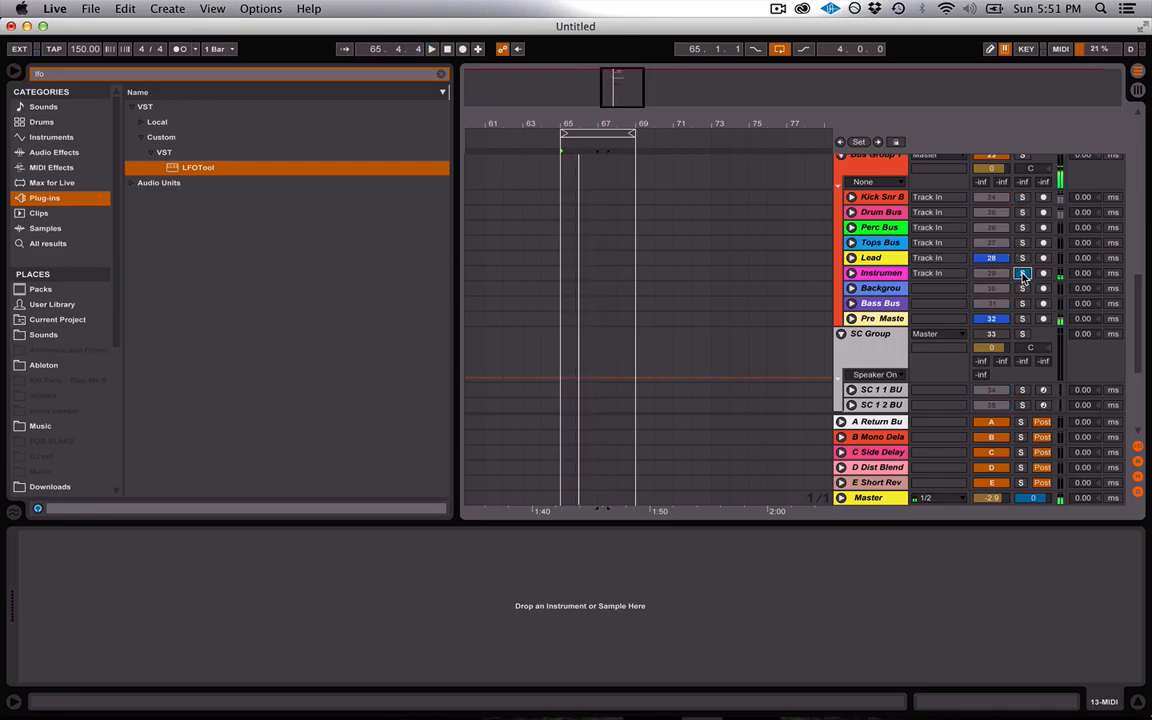
# Play the soloed Instrument bus, open its first VolumeShaper4 to examine the ducking curve, and close the plug-in window
pyautogui.press('space')
pyautogui.click(891, 275)
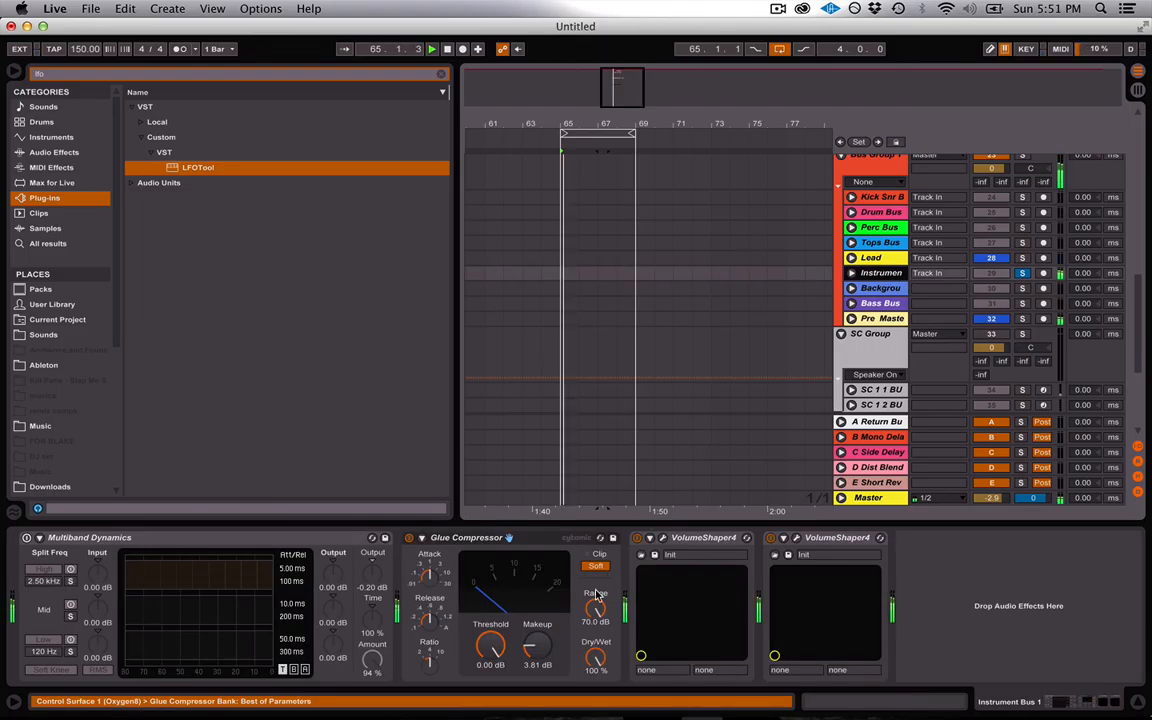
pyautogui.press('space')
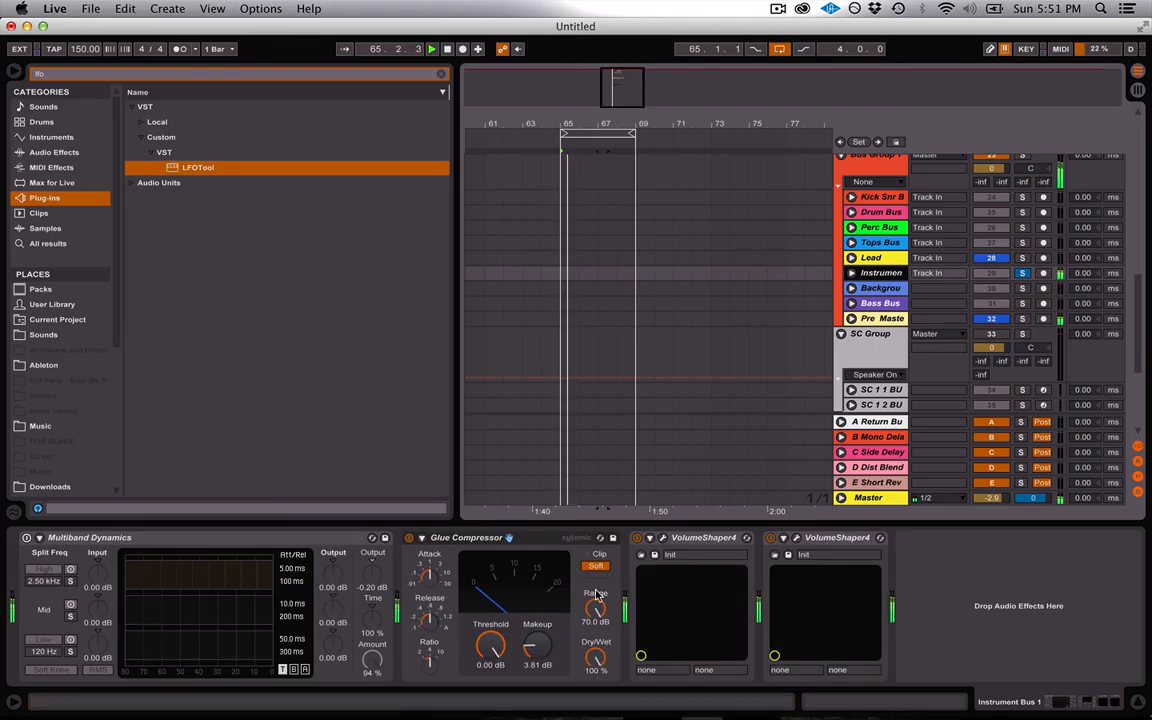
pyautogui.click(664, 540)
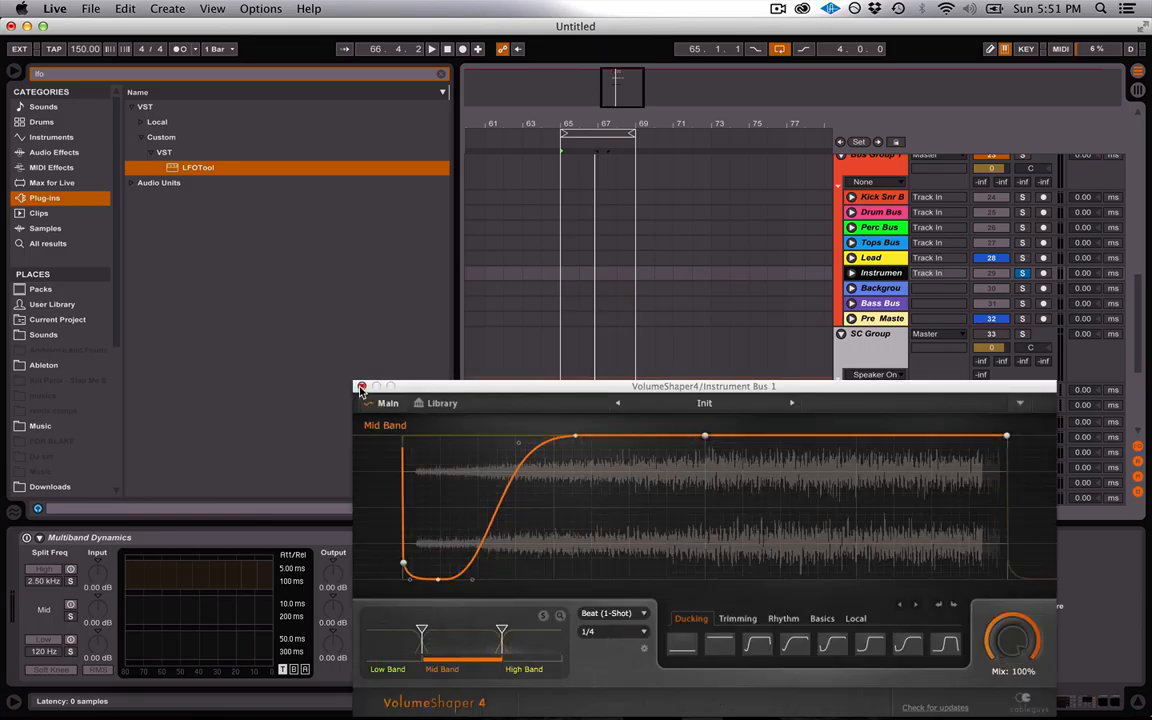
pyautogui.click(361, 387)
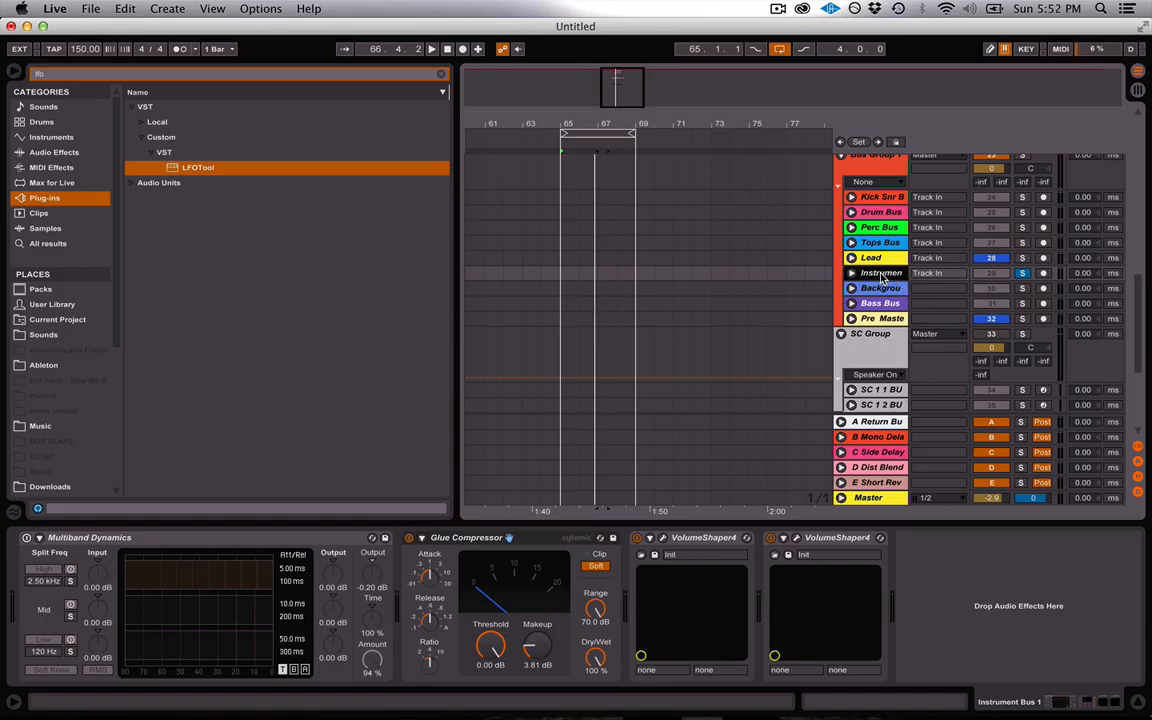
# Look over the two SC Inst tracks in SC Group and compare the sidechain tracks with the buses in Bus Group 1
pyautogui.scroll(-5, 881, 277)
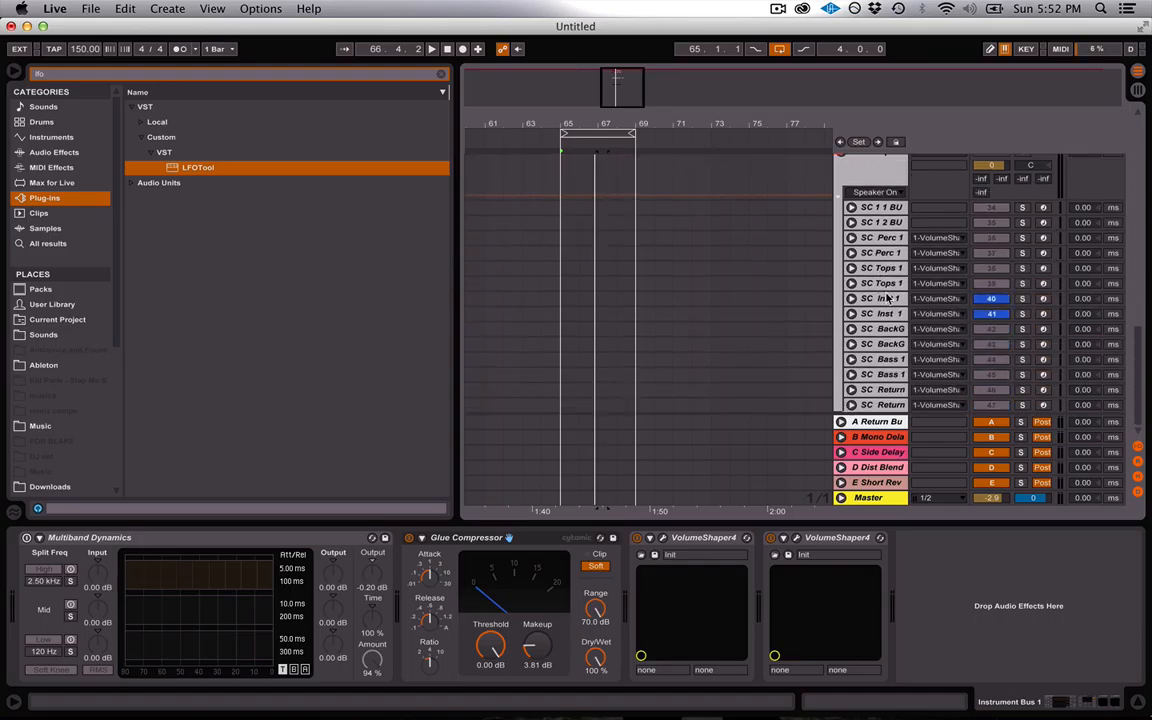
pyautogui.click(886, 298)
pyautogui.press('Down')
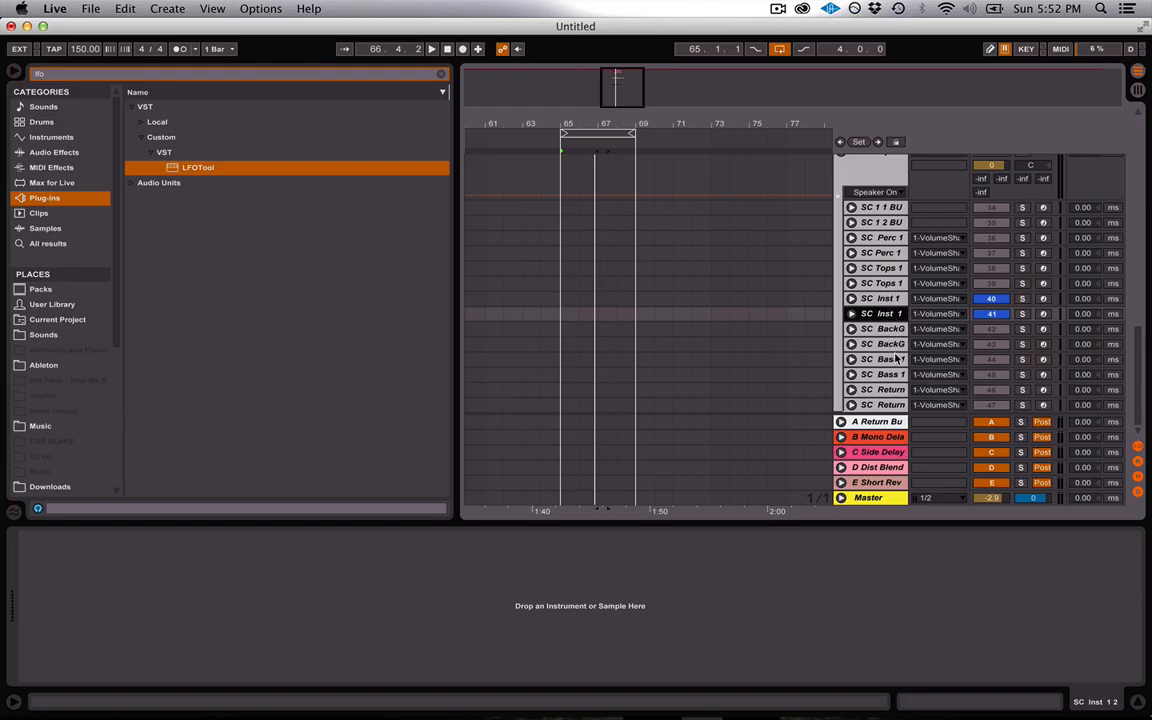
pyautogui.scroll(2, 892, 370)
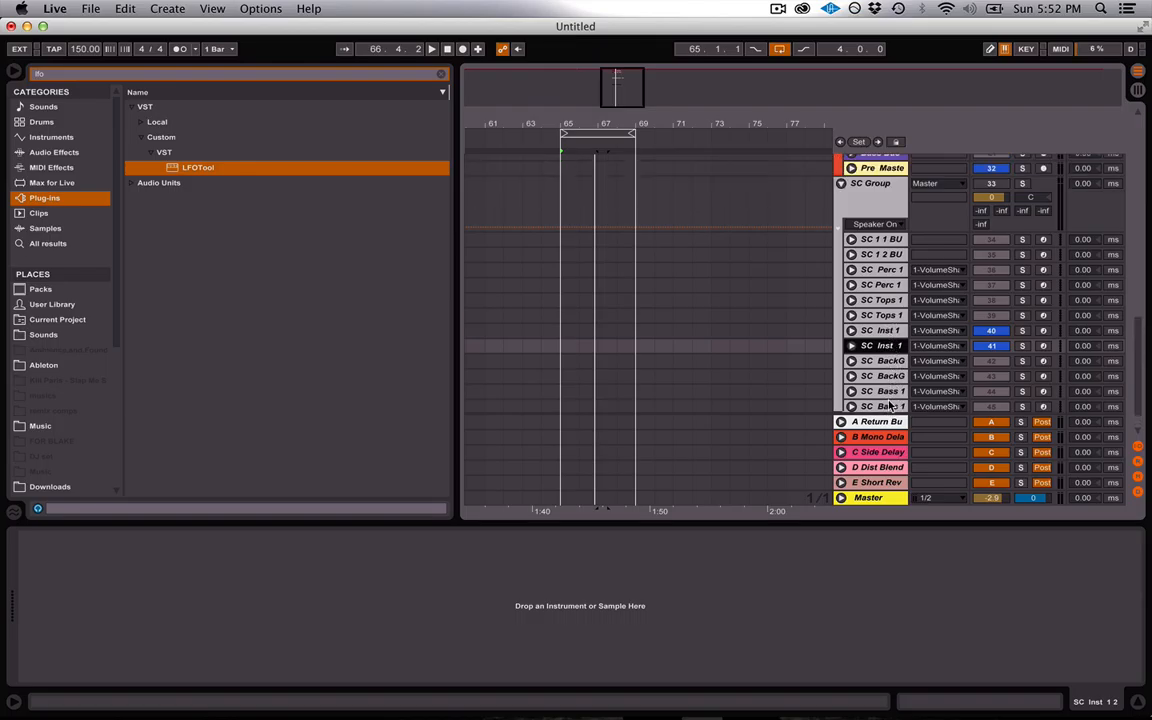
pyautogui.scroll(10, 889, 405)
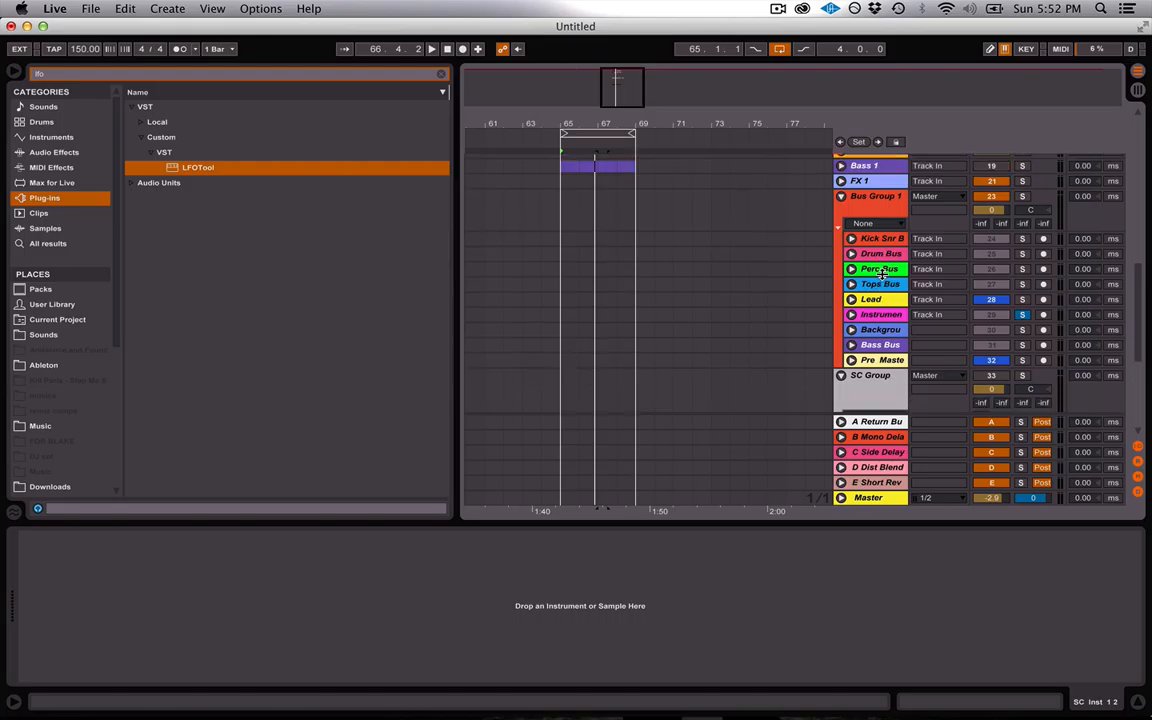
pyautogui.scroll(-12, 880, 272)
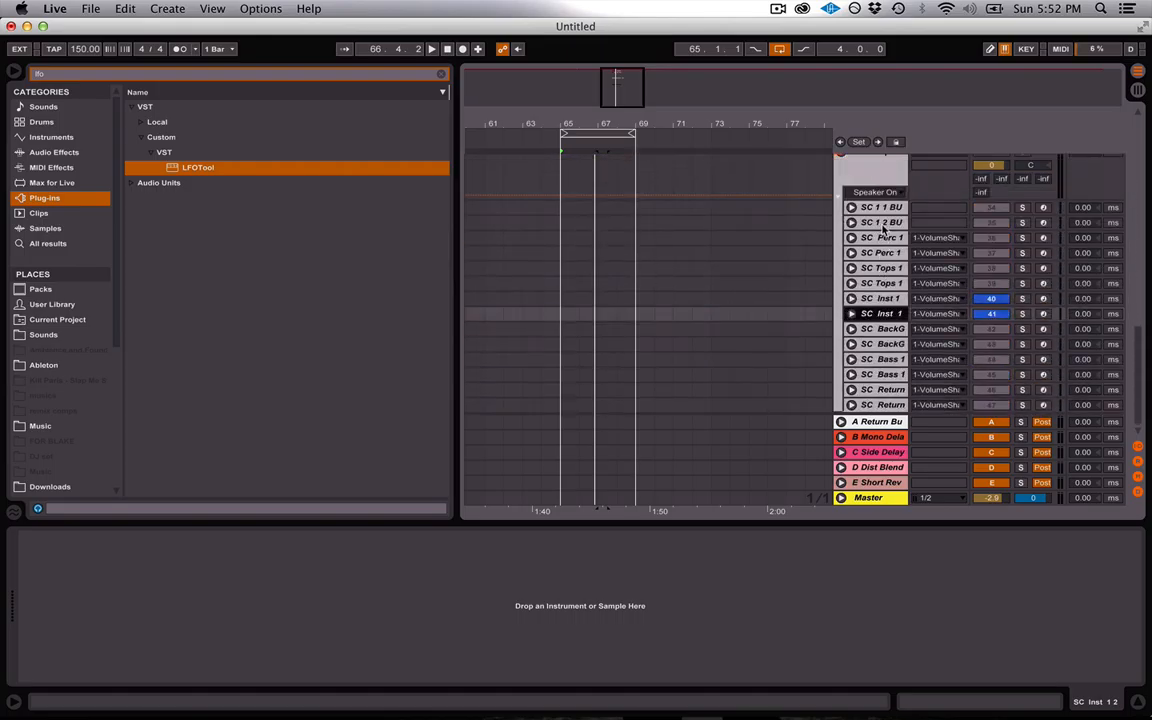
# Unfold the first SC Perc track to examine its MIDI routing against SC 1 1 BUS and SC 1 2 BUS during playback, and fold it again
pyautogui.click(851, 237)
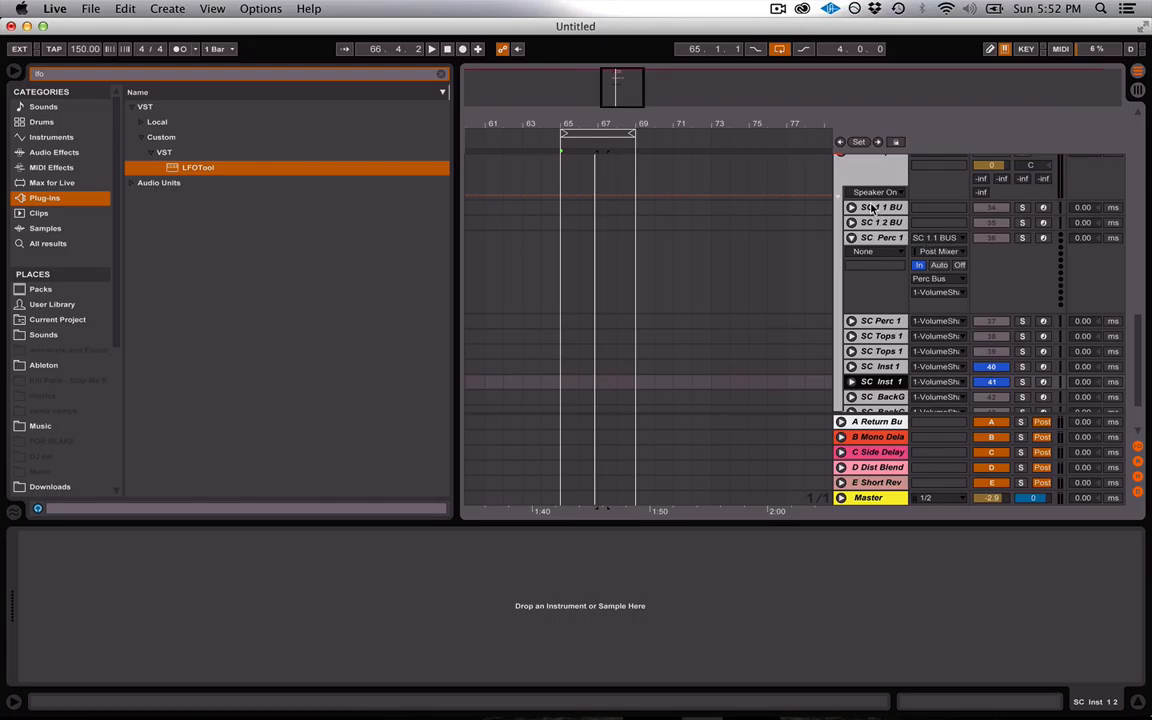
pyautogui.click(872, 208)
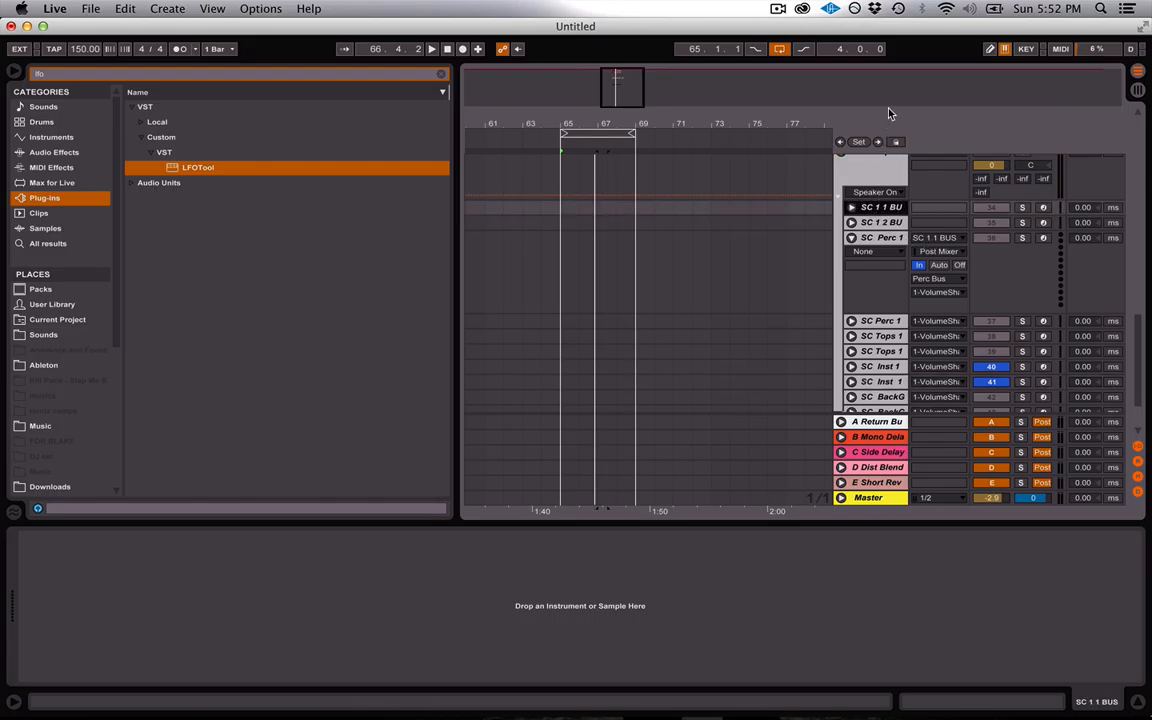
pyautogui.click(880, 222)
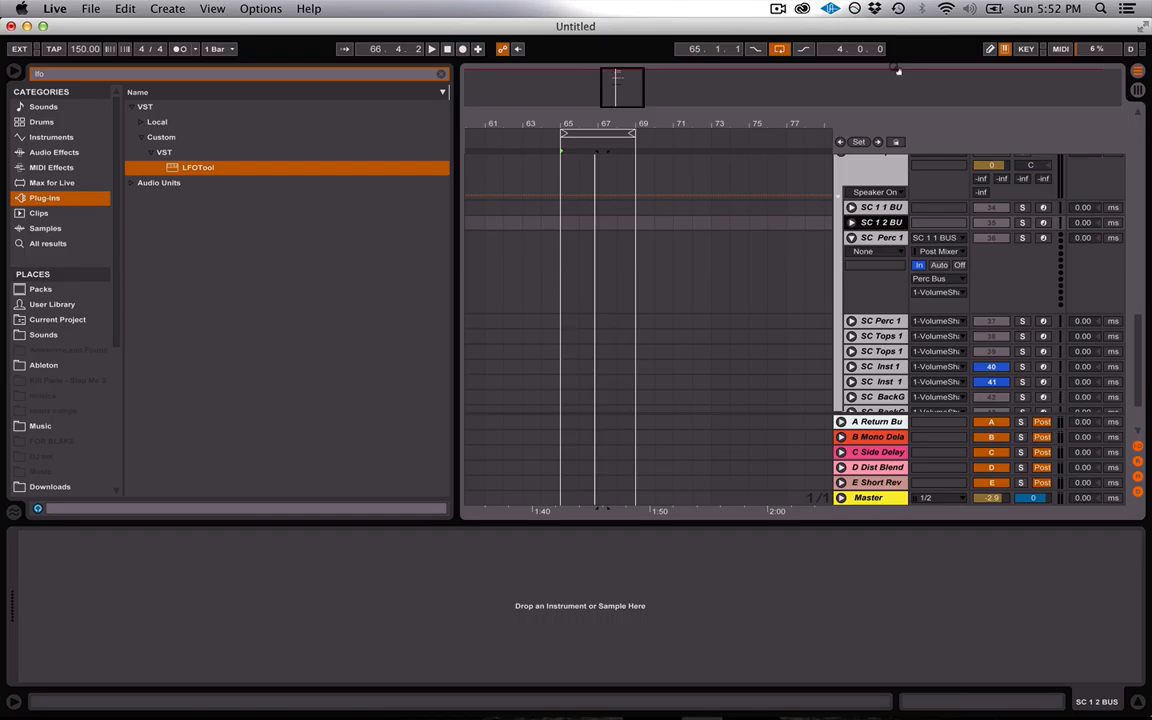
pyautogui.click(884, 237)
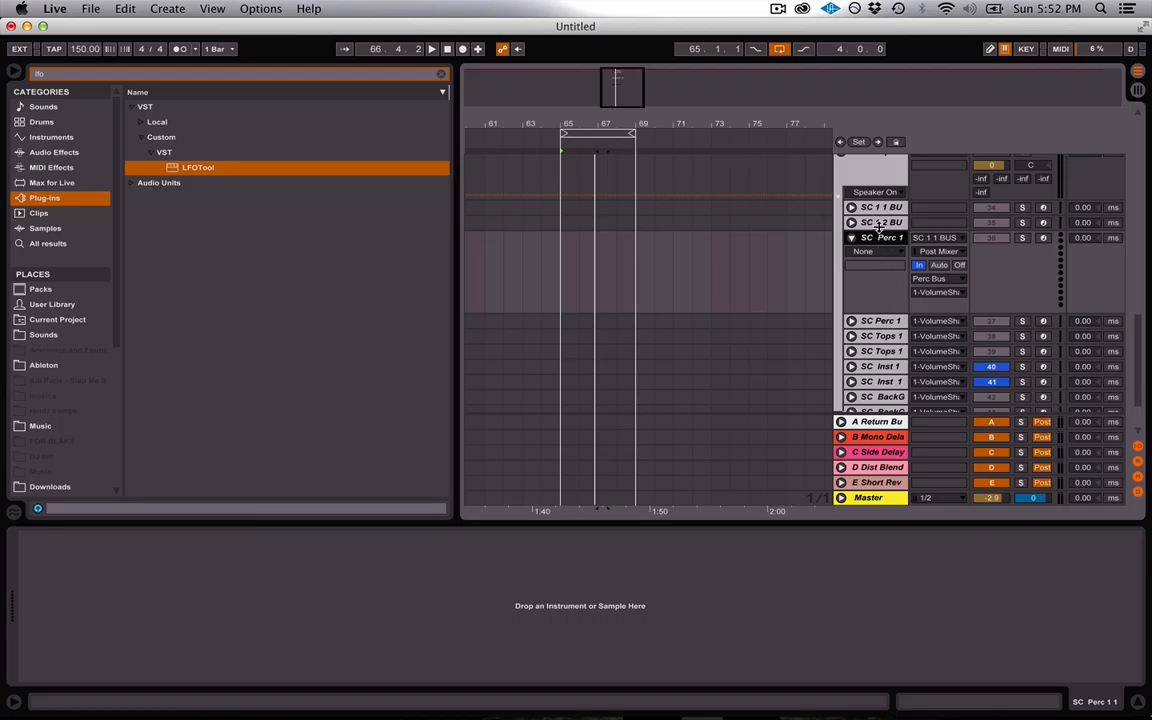
pyautogui.press('space')
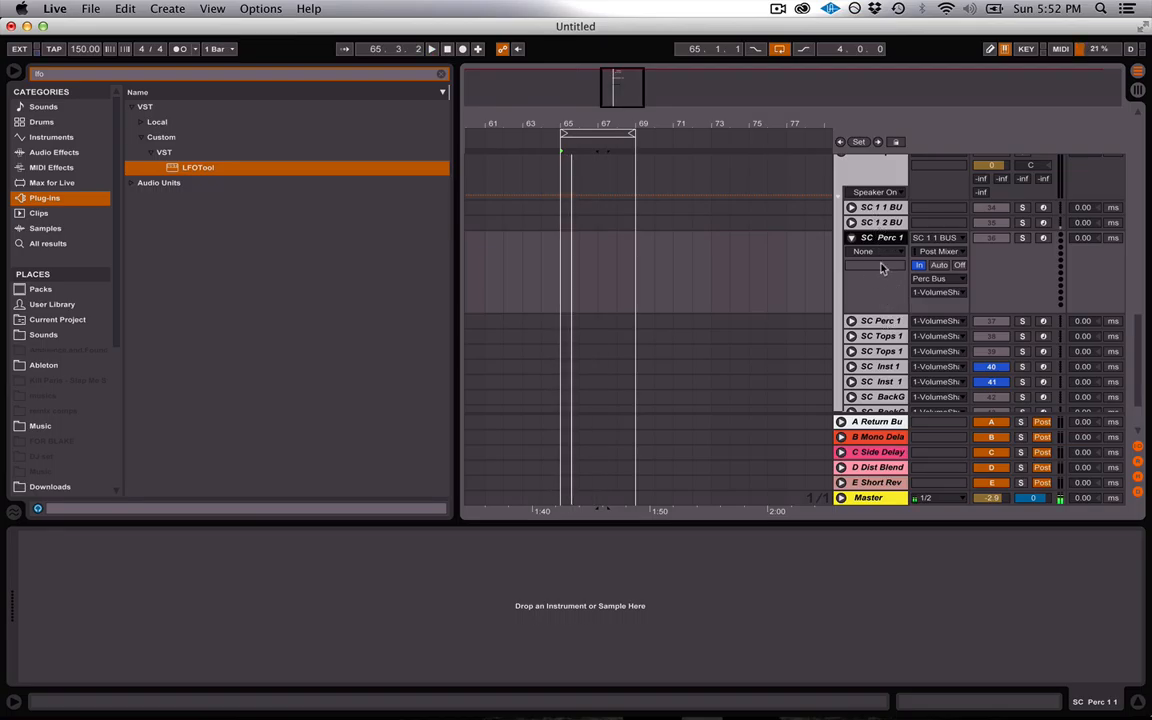
pyautogui.click(851, 238)
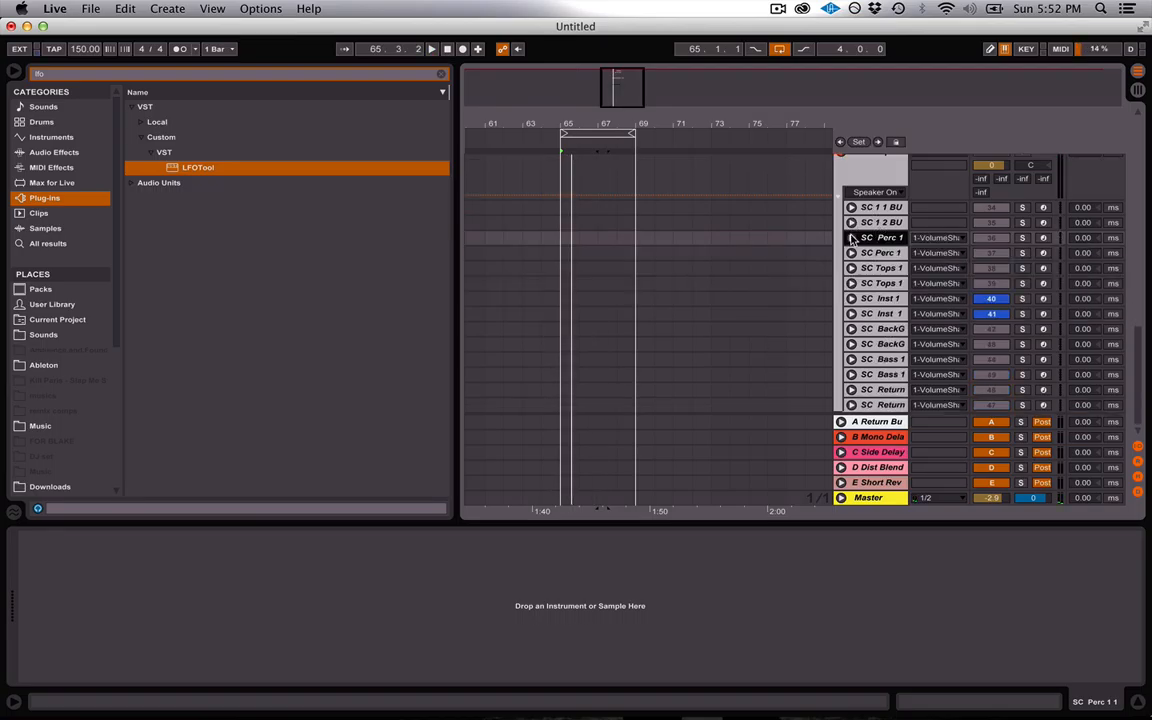
# Fold SC Group to hide all of its sidechain tracks
pyautogui.scroll(3, 852, 240)
pyautogui.scroll(-3, 852, 240)
pyautogui.scroll(1, 849, 208)
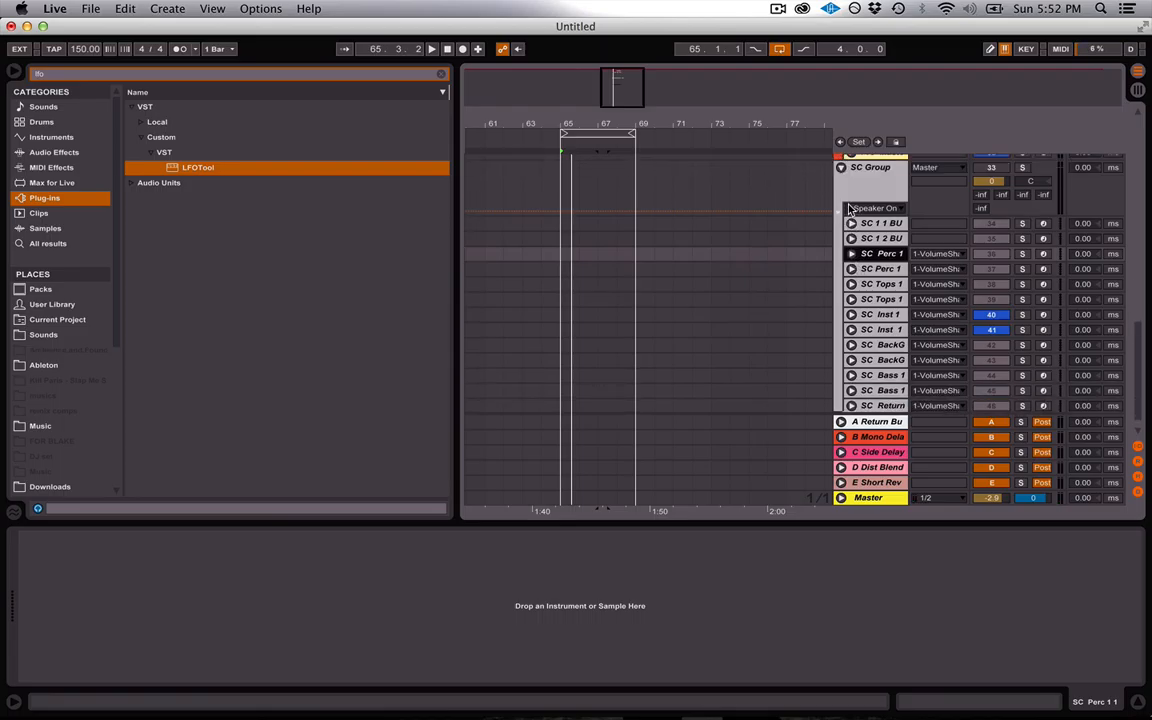
pyautogui.scroll(1, 849, 208)
pyautogui.click(842, 200)
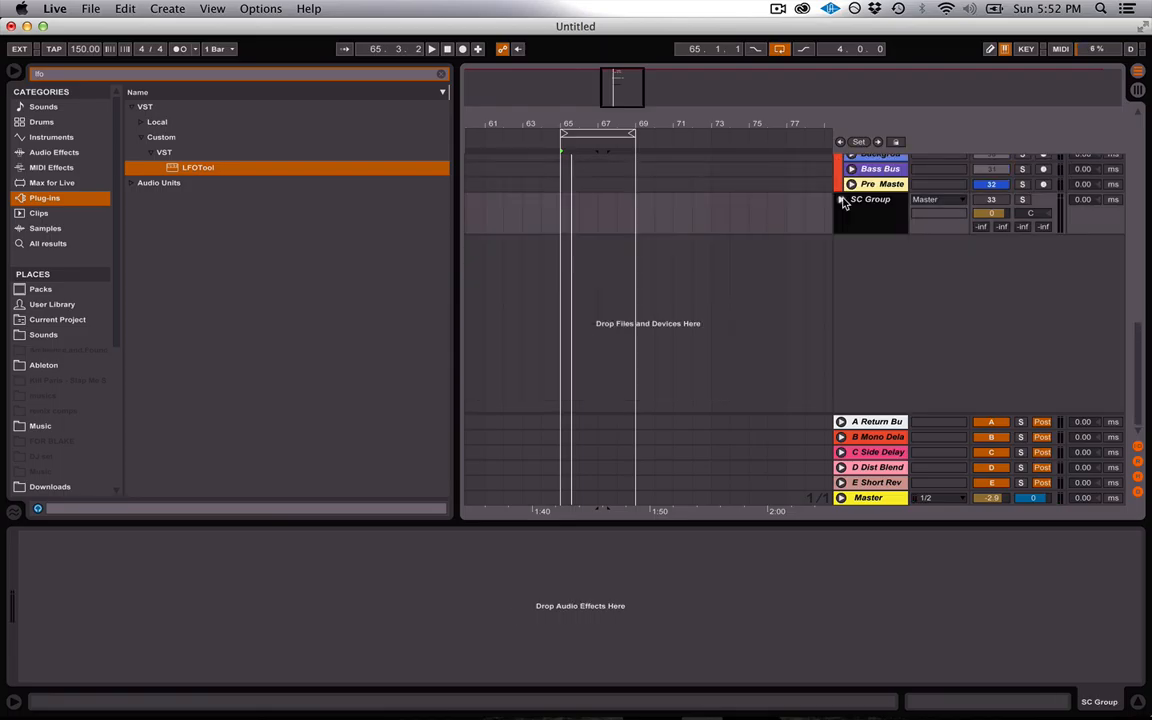
# Take the Instrument bus in Bus Group 1 out of solo and play the loop with all buses audible
pyautogui.scroll(2, 845, 203)
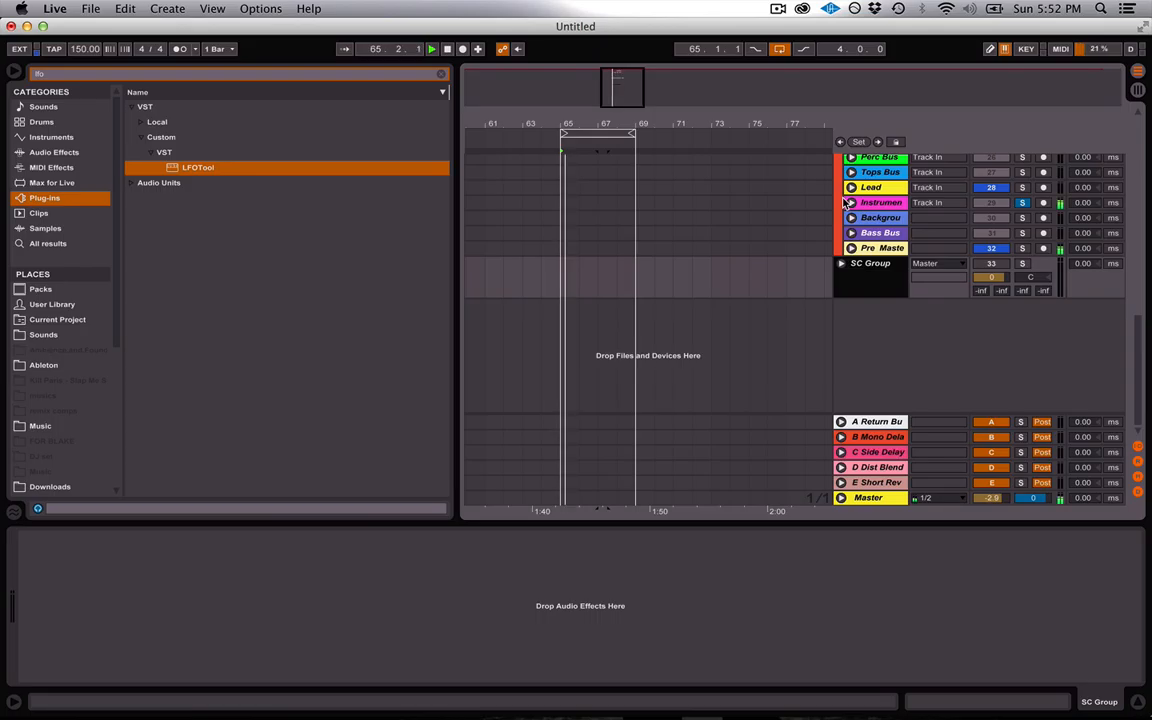
pyautogui.scroll(3, 845, 203)
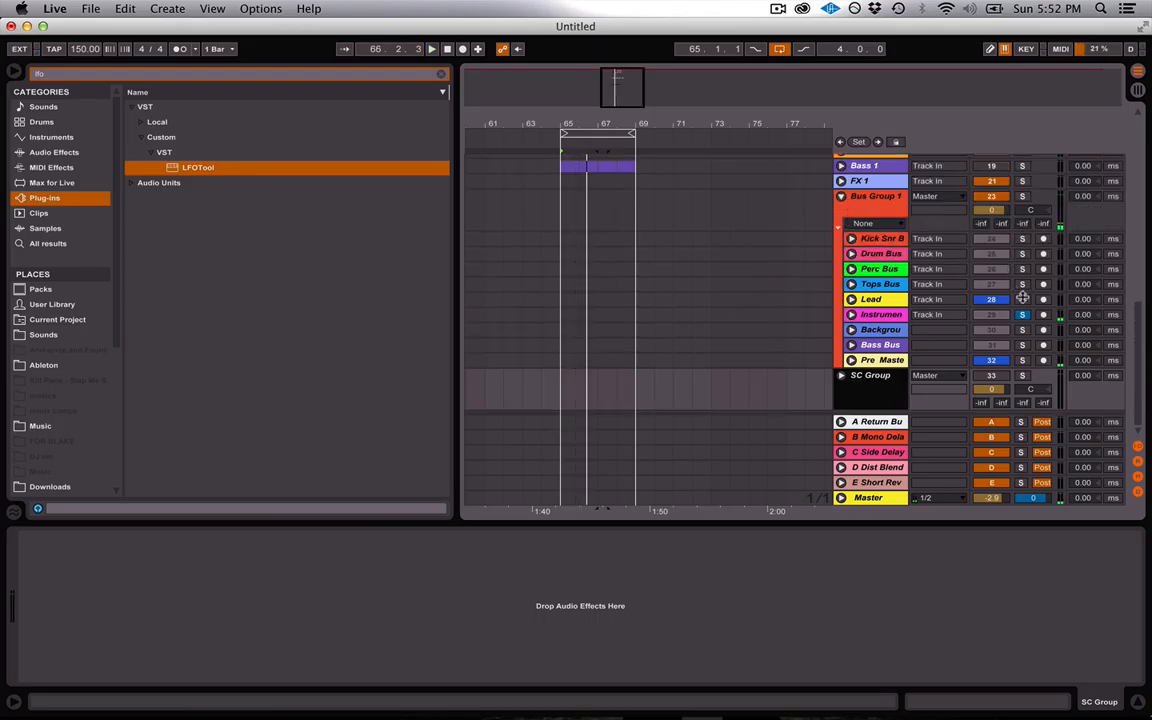
pyautogui.click(1022, 314)
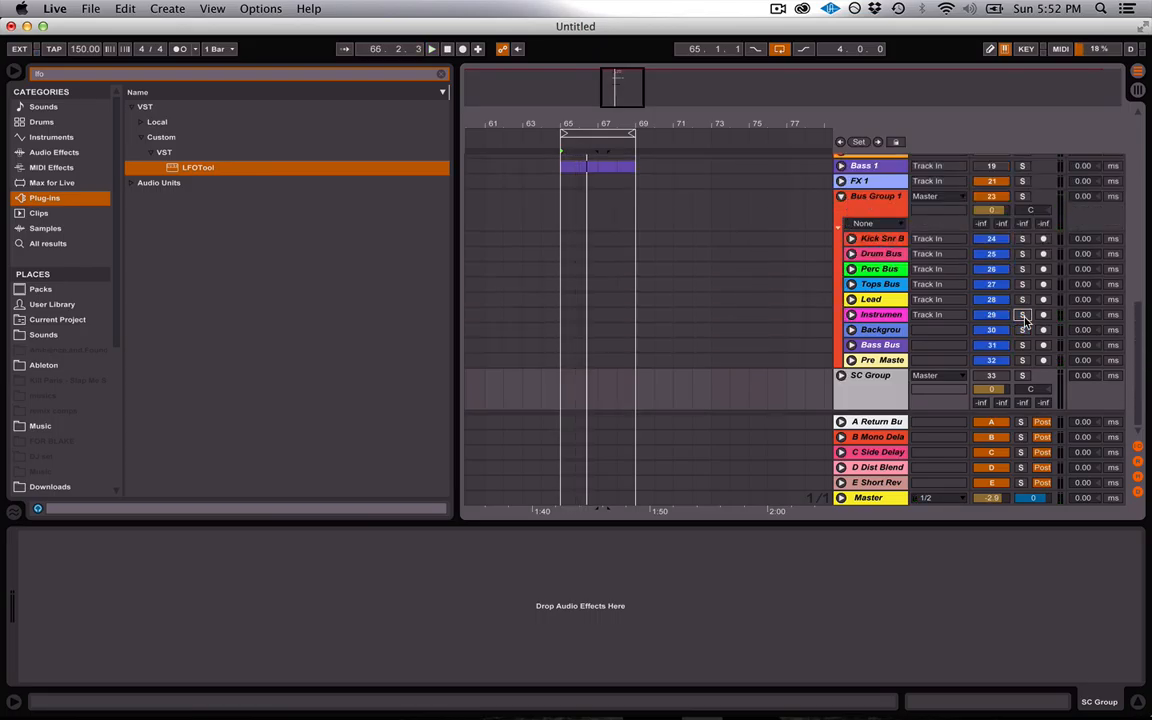
pyautogui.press('space')
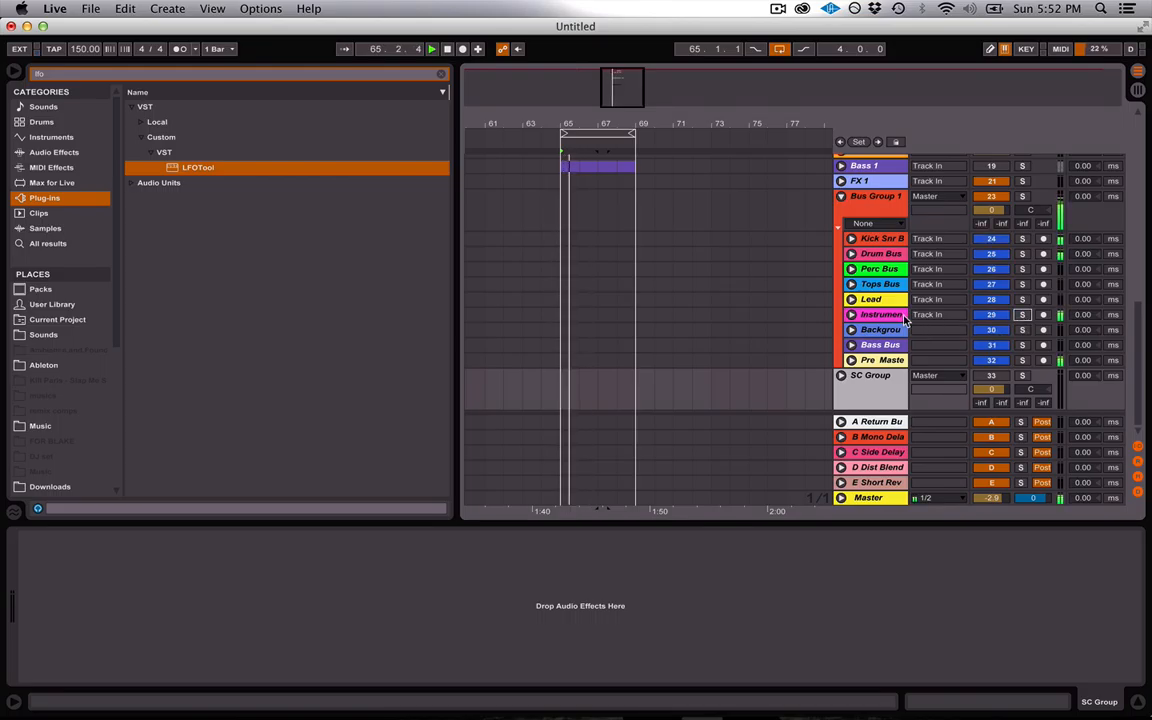
# Review the pad track and its 13 MIDI and 14 MIDI routing tracks alongside the buses in Bus Group 1
pyautogui.scroll(5, 905, 320)
pyautogui.scroll(2, 905, 320)
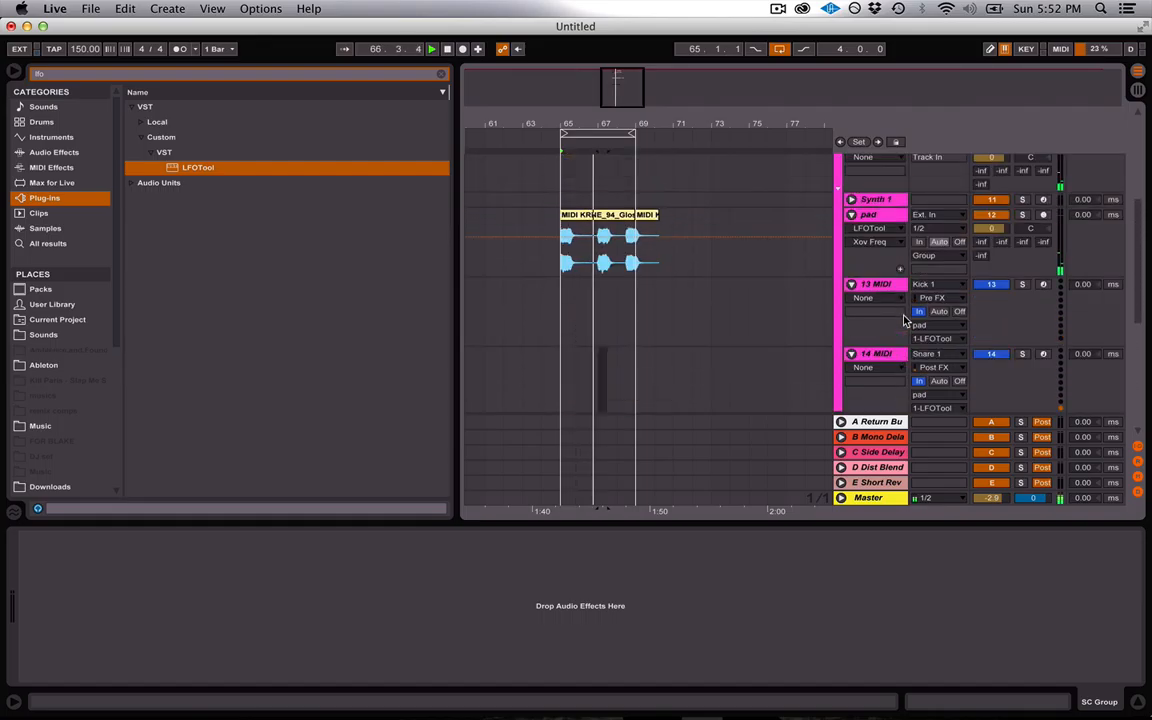
pyautogui.scroll(-8, 905, 320)
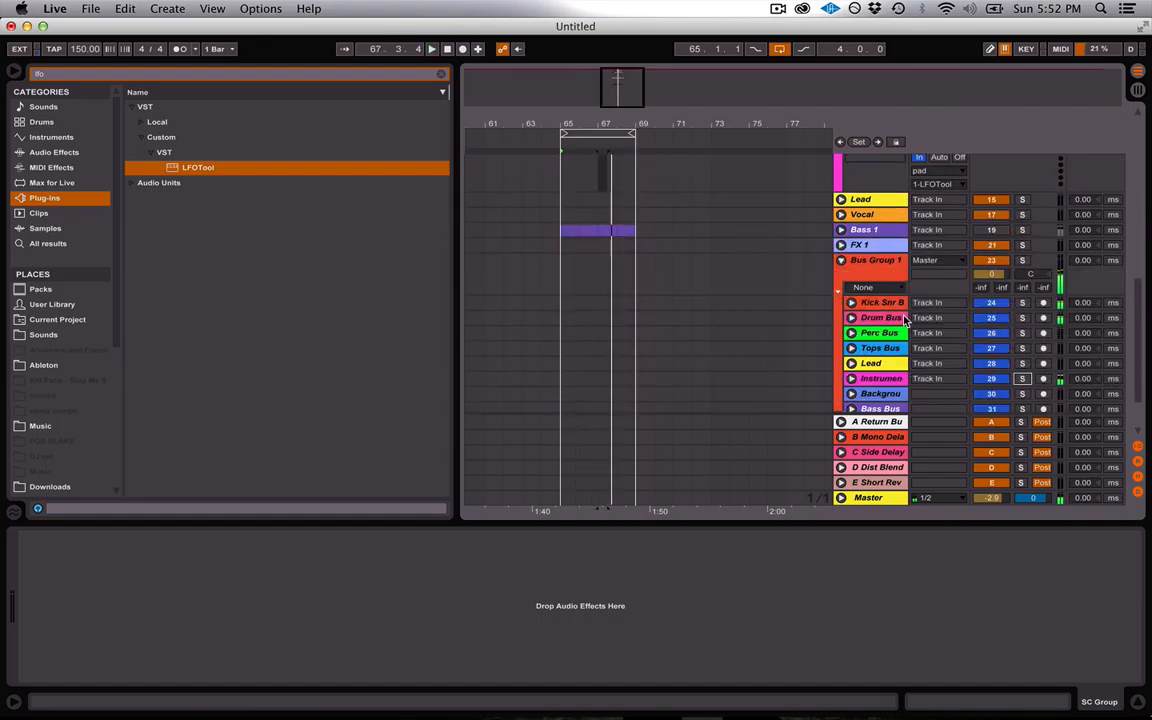
pyautogui.scroll(3, 866, 258)
pyautogui.scroll(2, 850, 250)
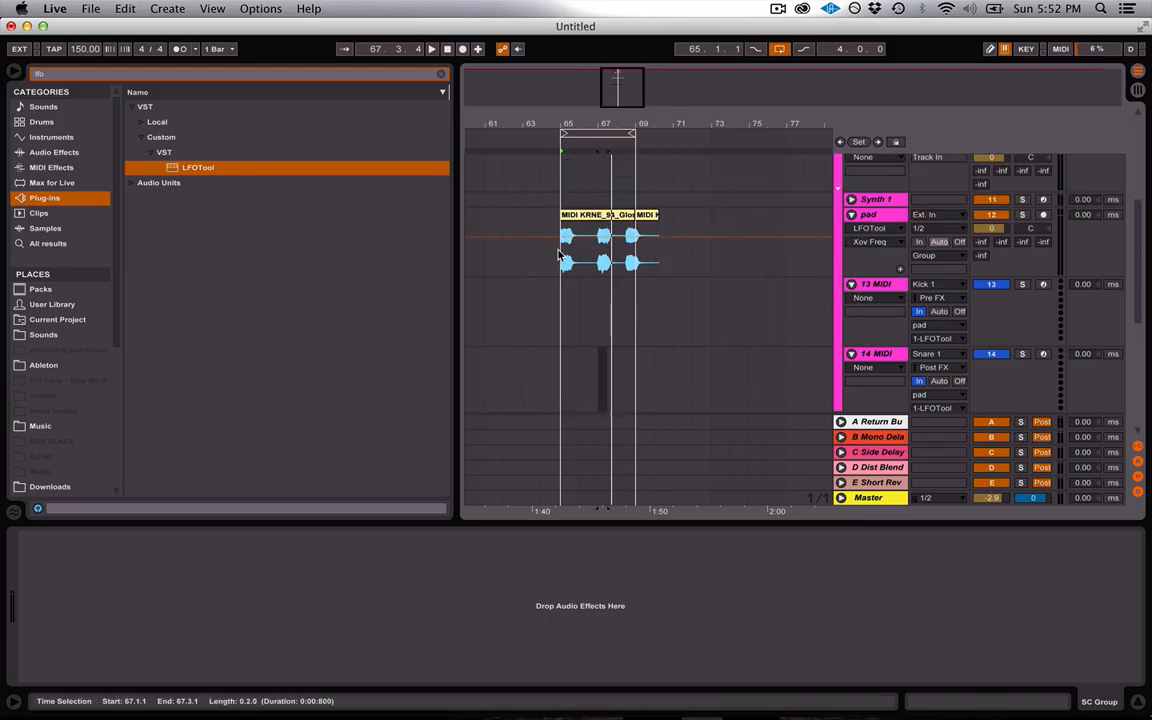
pyautogui.scroll(2, 784, 246)
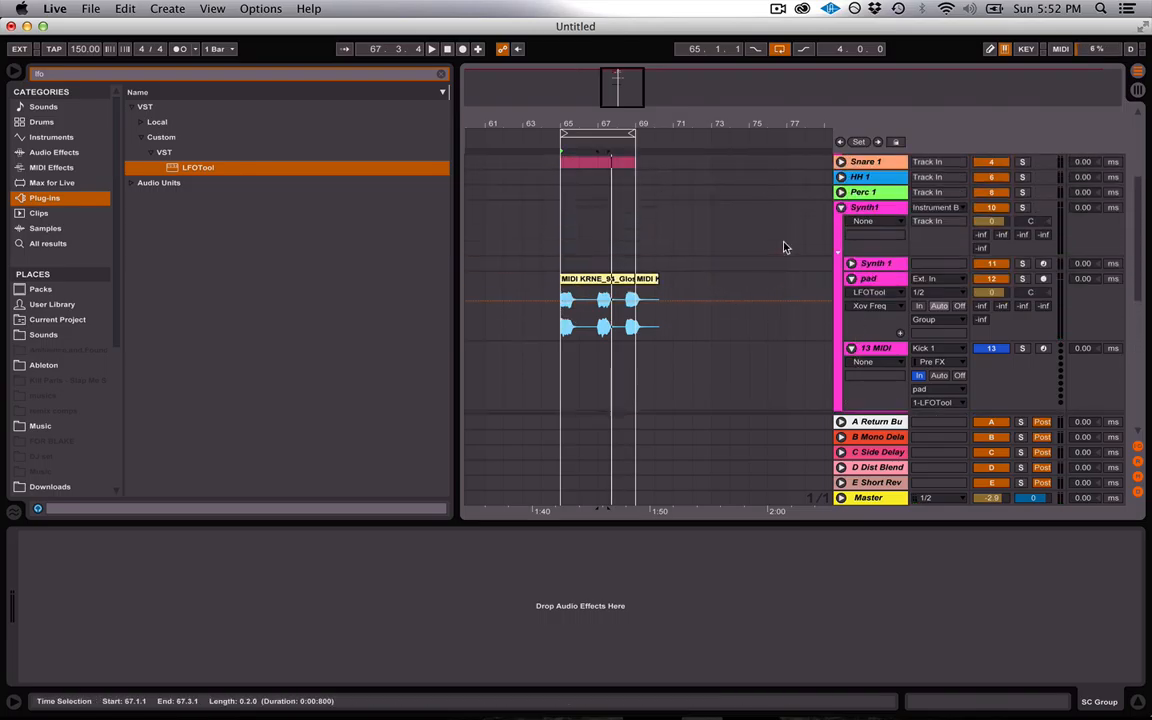
pyautogui.scroll(-5, 899, 304)
pyautogui.scroll(-2, 899, 304)
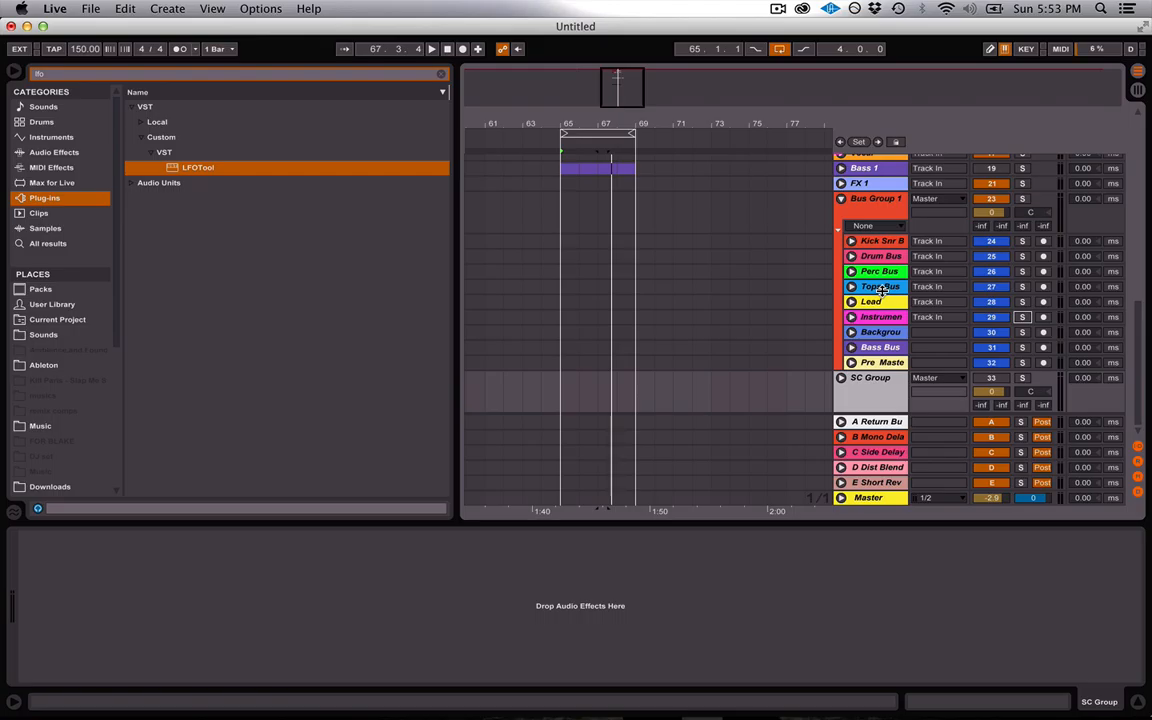
# Fold the Kick 1 and Synth1 groups to compact the track list
pyautogui.scroll(8, 880, 289)
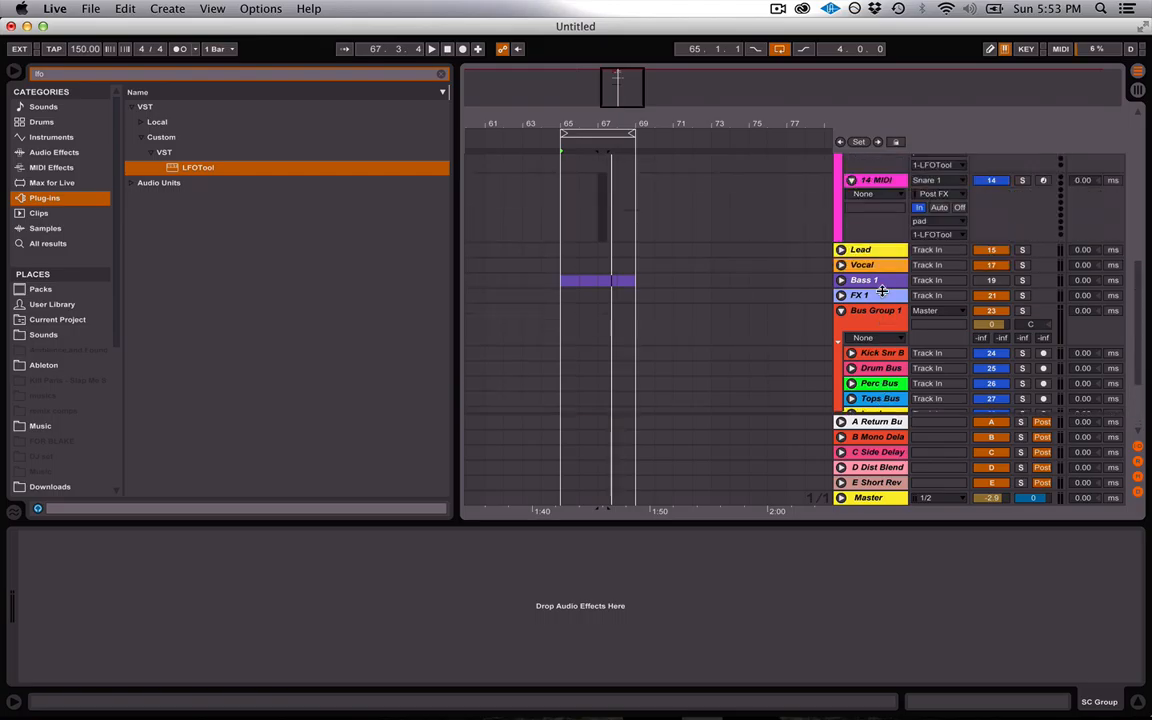
pyautogui.scroll(6, 880, 289)
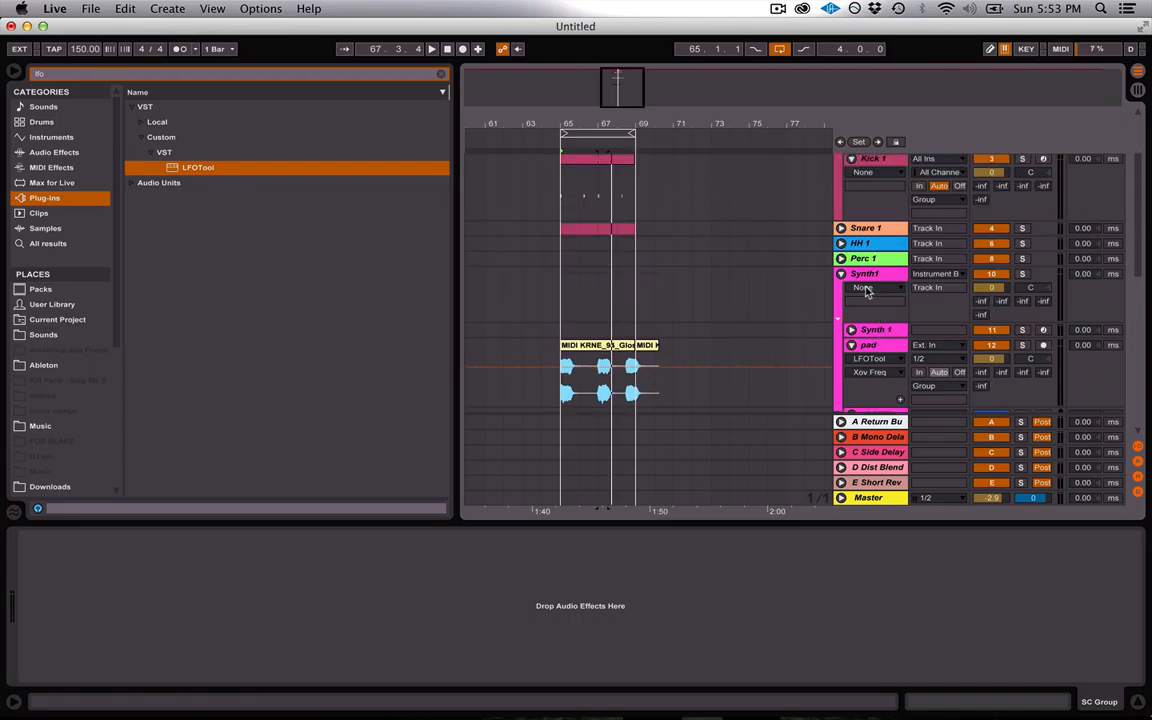
pyautogui.scroll(-6, 670, 330)
pyautogui.scroll(3, 681, 337)
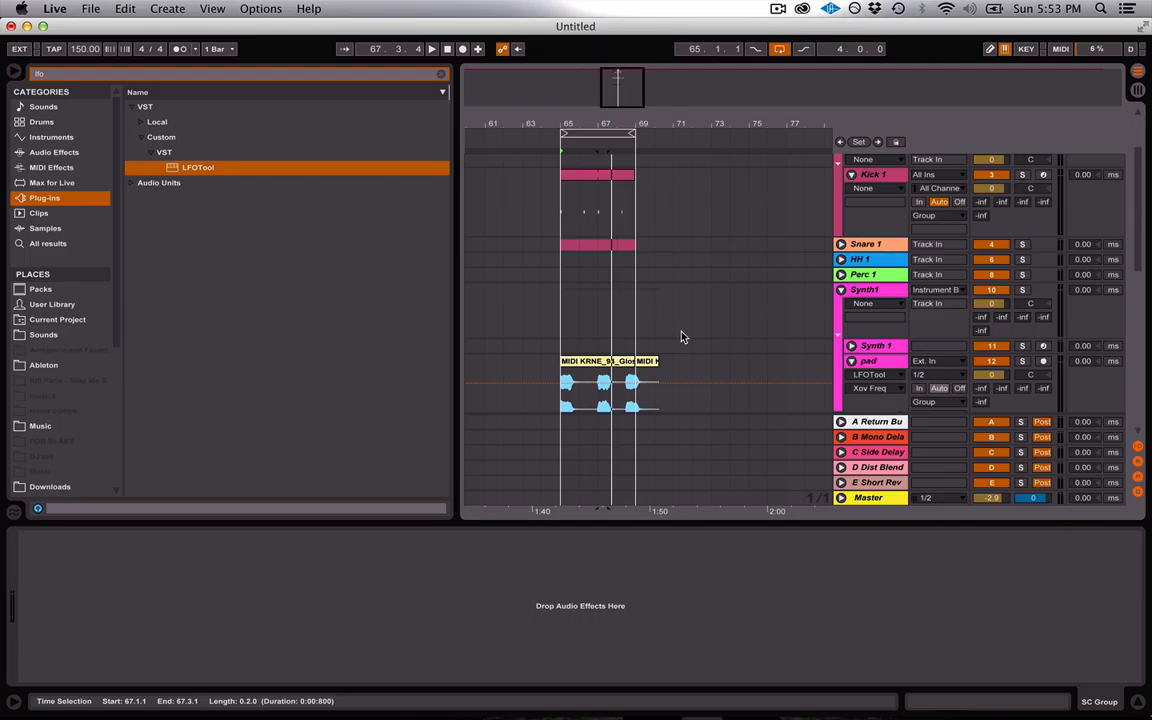
pyautogui.scroll(1, 681, 337)
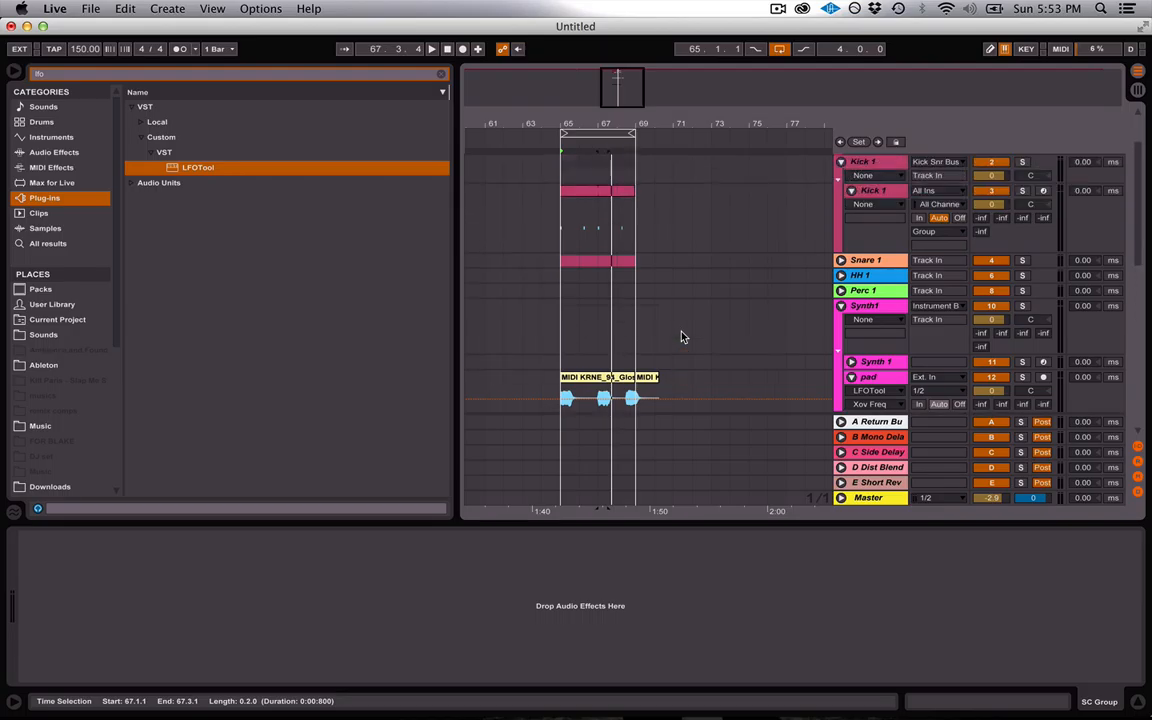
pyautogui.click(840, 165)
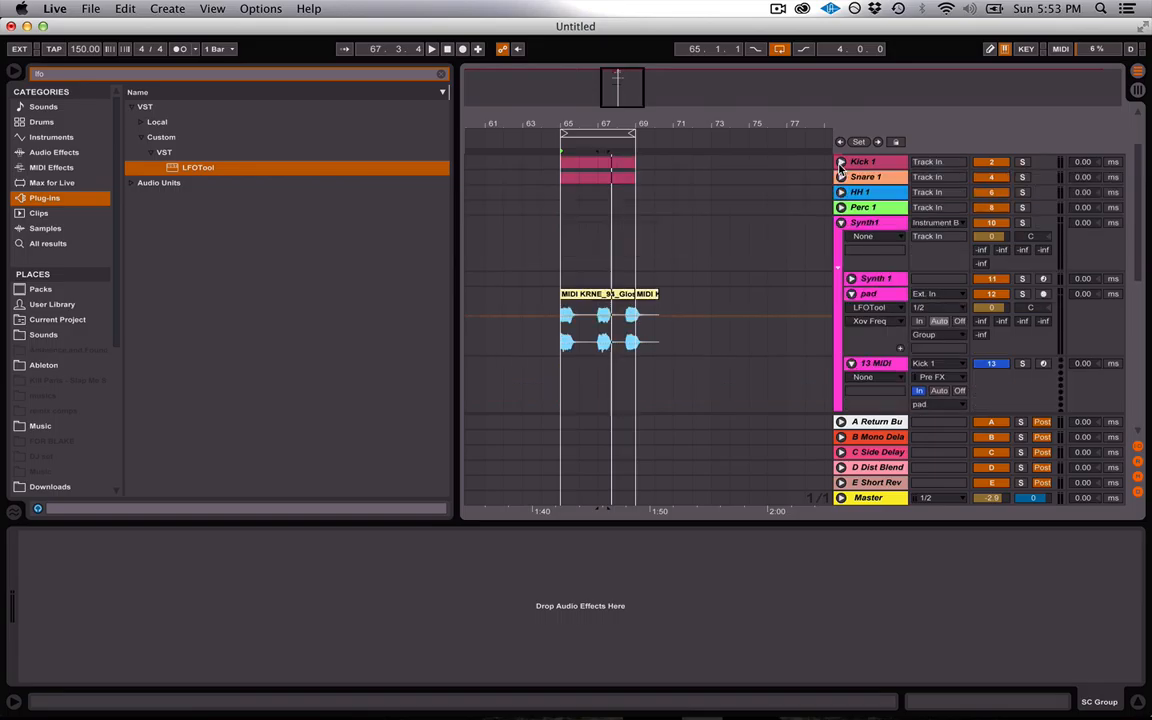
pyautogui.click(841, 223)
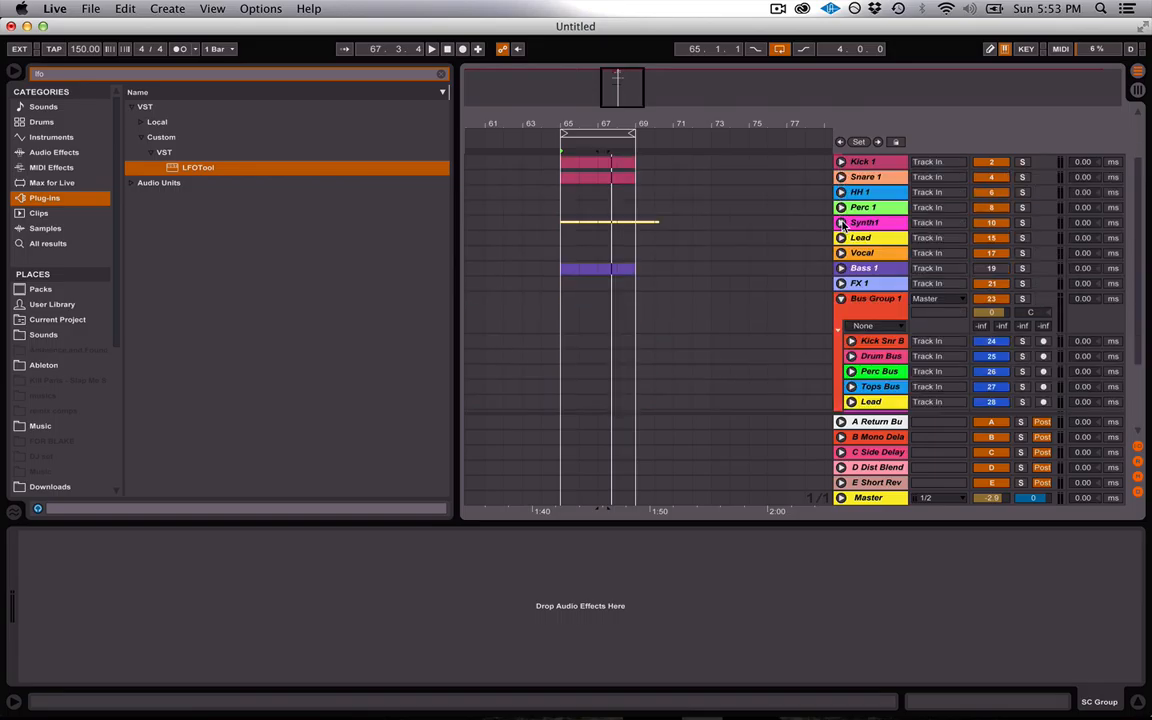
# Unfold the Kick 1 group, show the device chain of the Kick 1 track inside it, and select the group track
pyautogui.scroll(3, 843, 226)
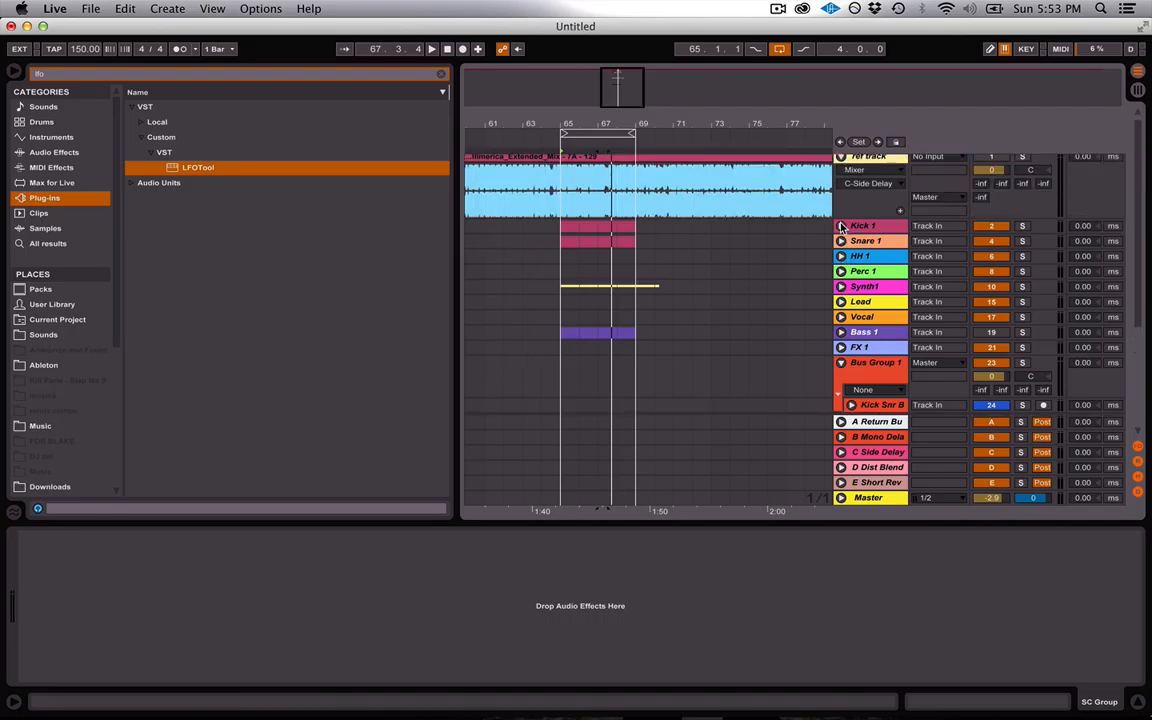
pyautogui.click(840, 226)
pyautogui.click(872, 256)
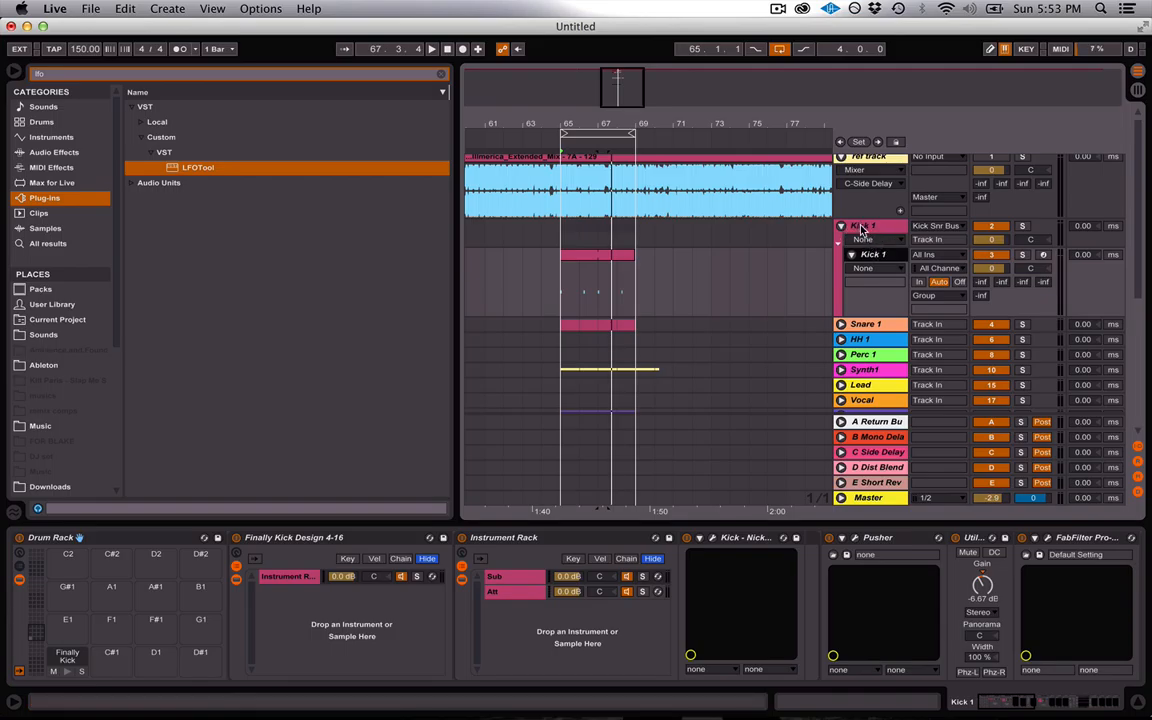
pyautogui.click(863, 229)
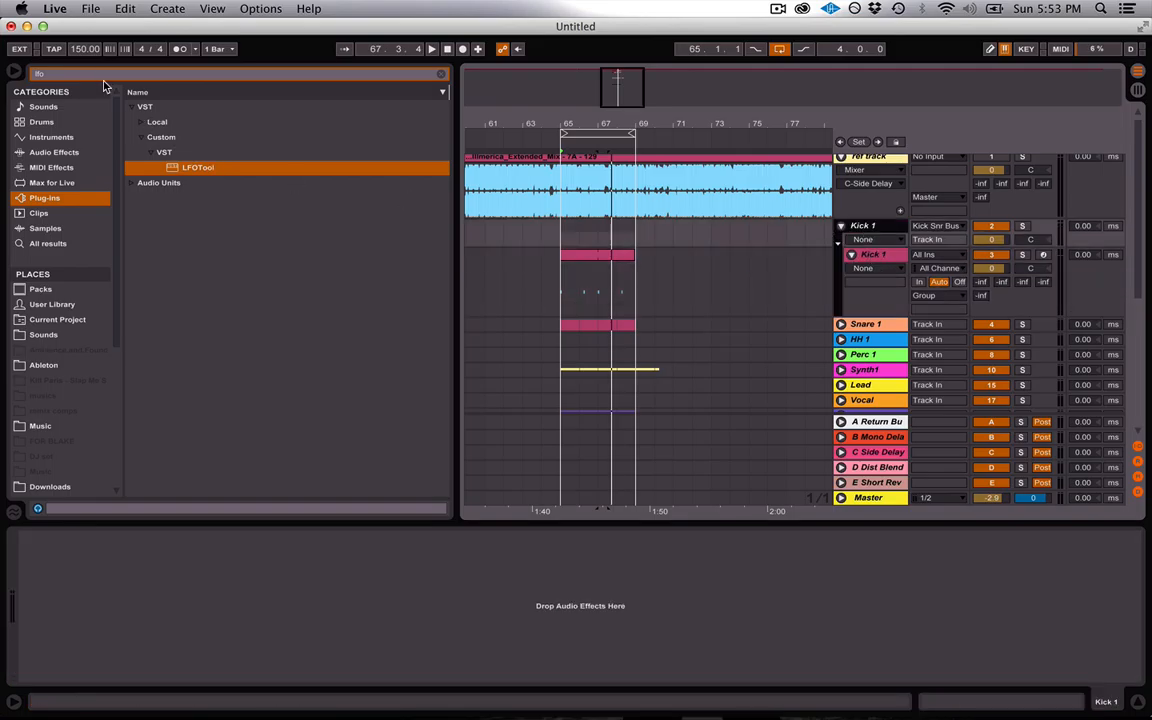
# Clear the browser's plug-in search and fold the Kick 1 group
pyautogui.click(75, 74)
pyautogui.press('BackSpace')
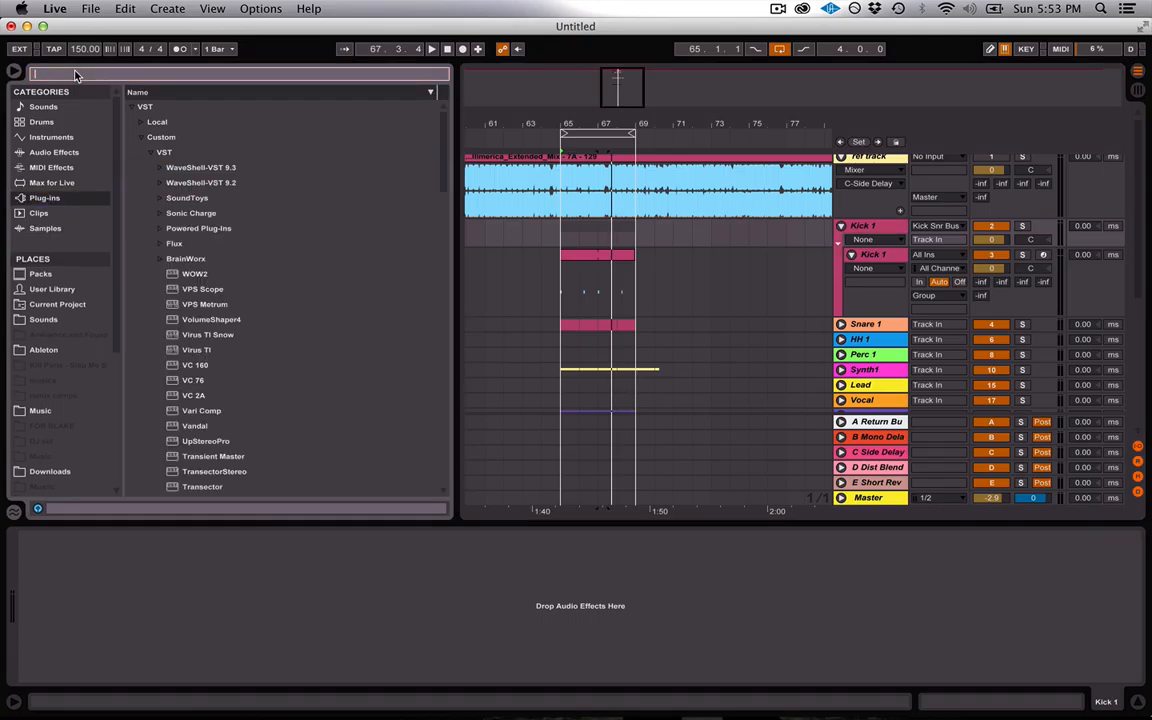
pyautogui.click(841, 226)
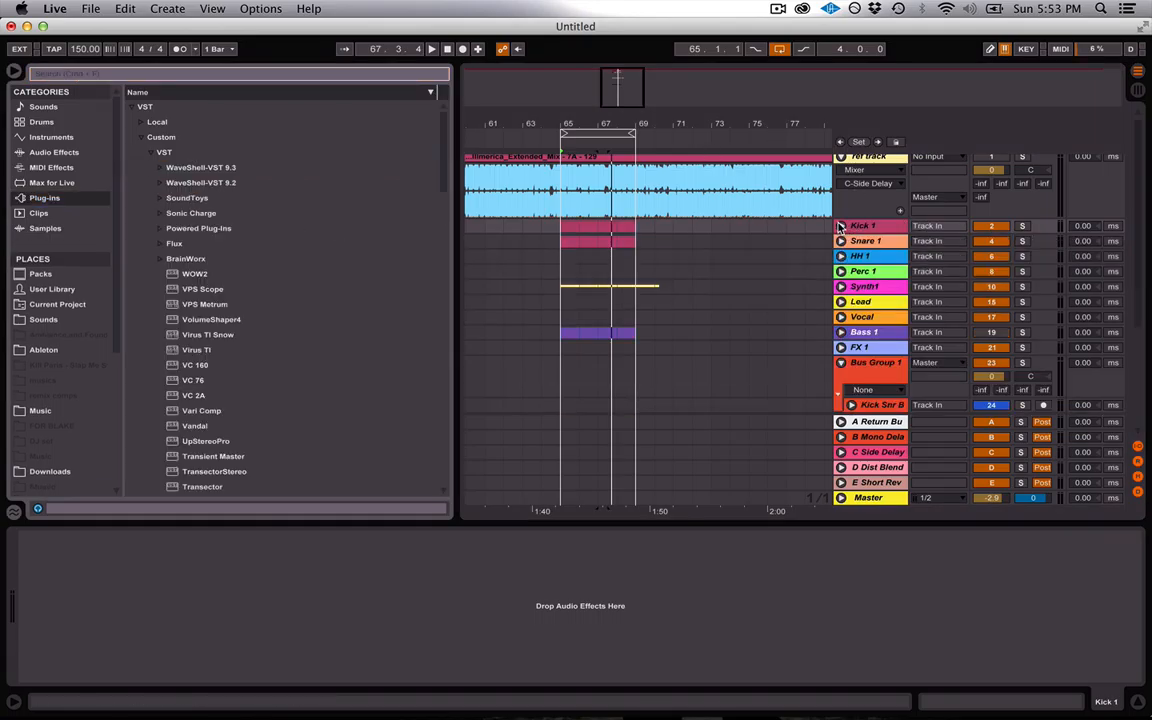
# Unfold the Synth1 group, select the pad track inside it, and check the track's Freeze Track option
pyautogui.click(856, 257)
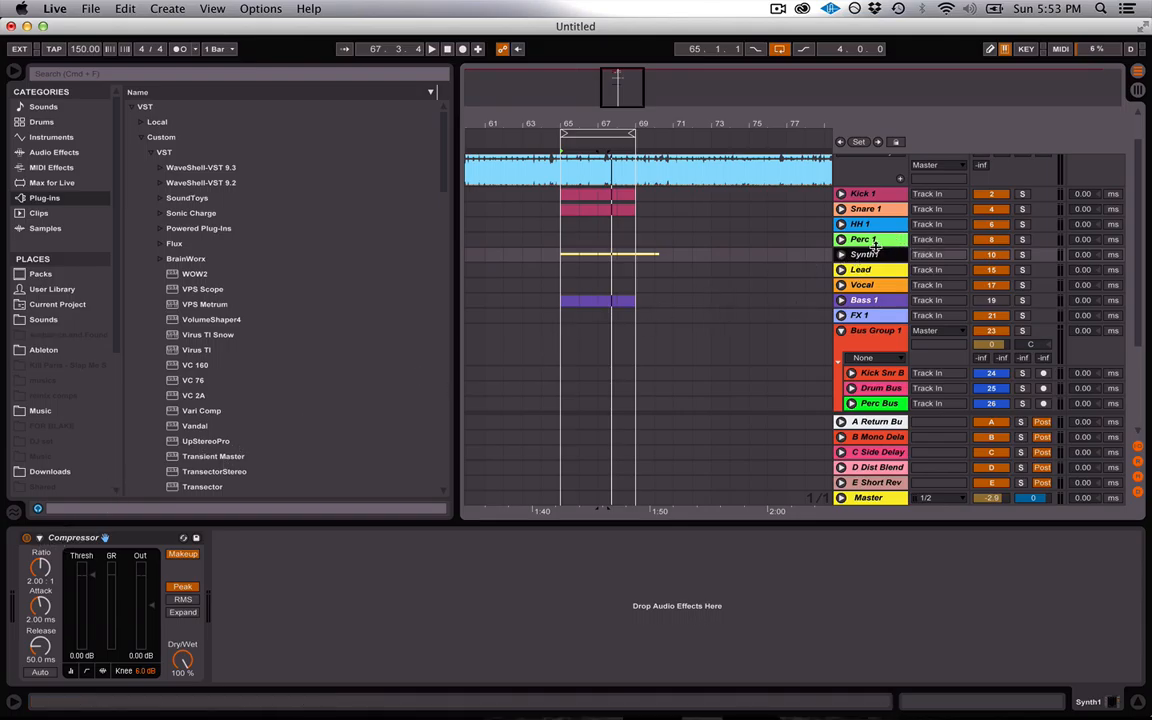
pyautogui.click(840, 255)
pyautogui.scroll(-1, 868, 330)
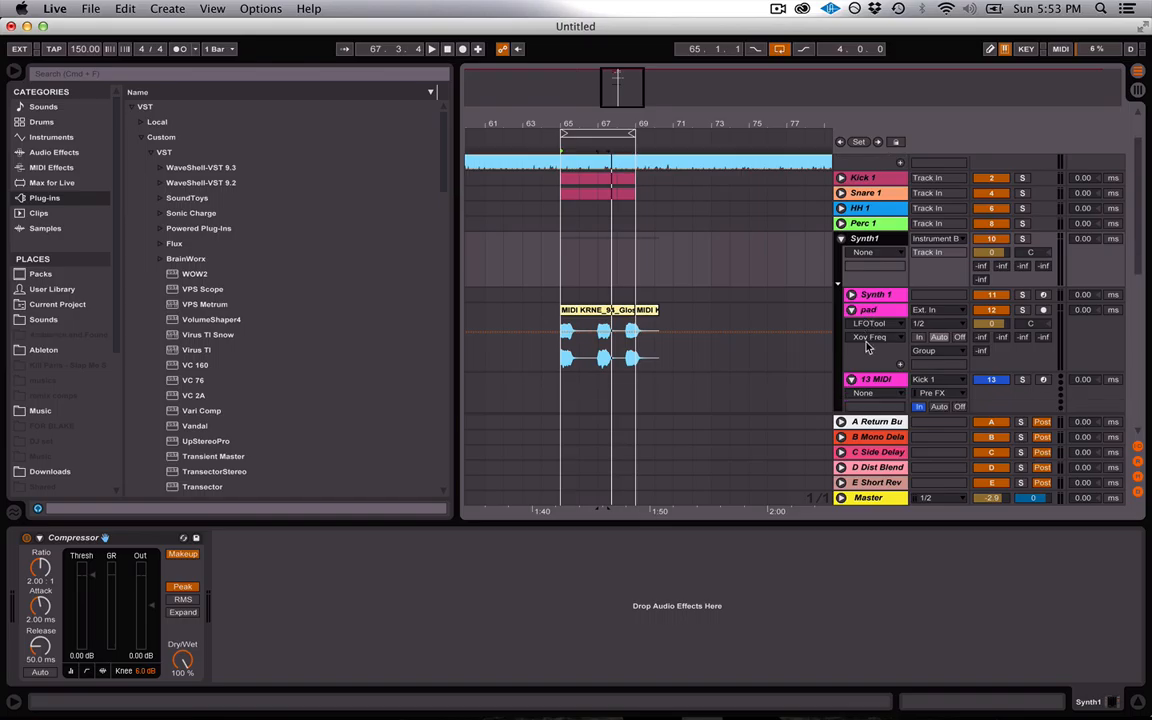
pyautogui.click(868, 312)
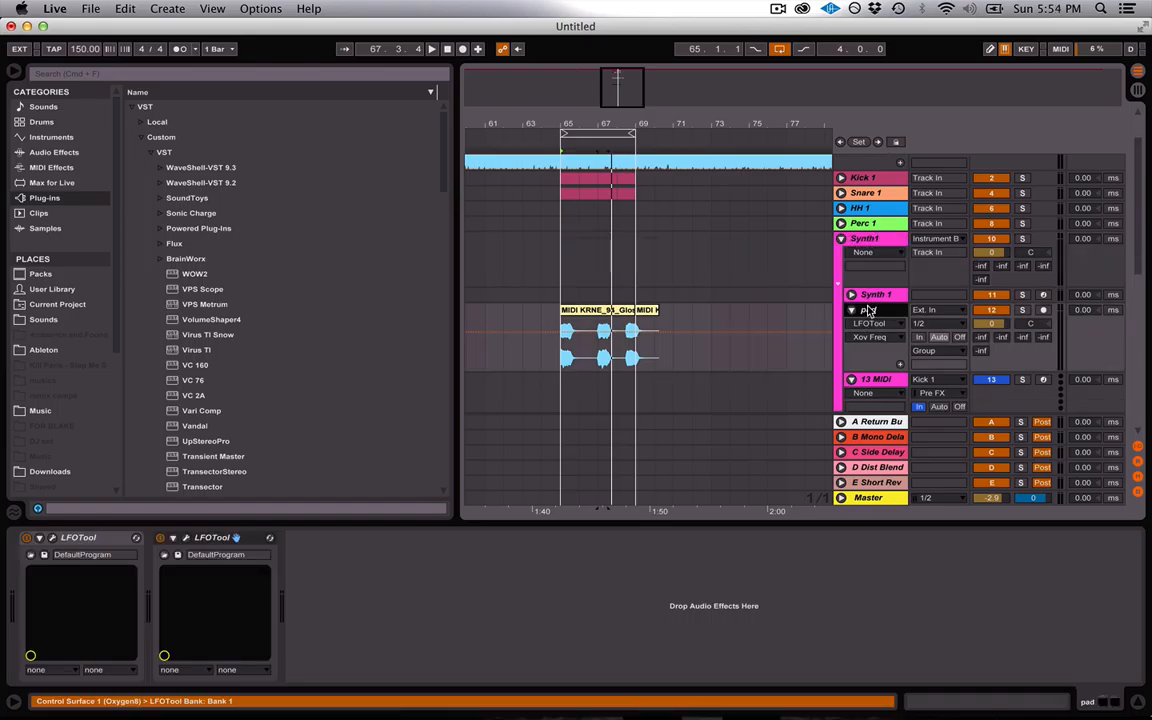
pyautogui.rightClick(870, 312)
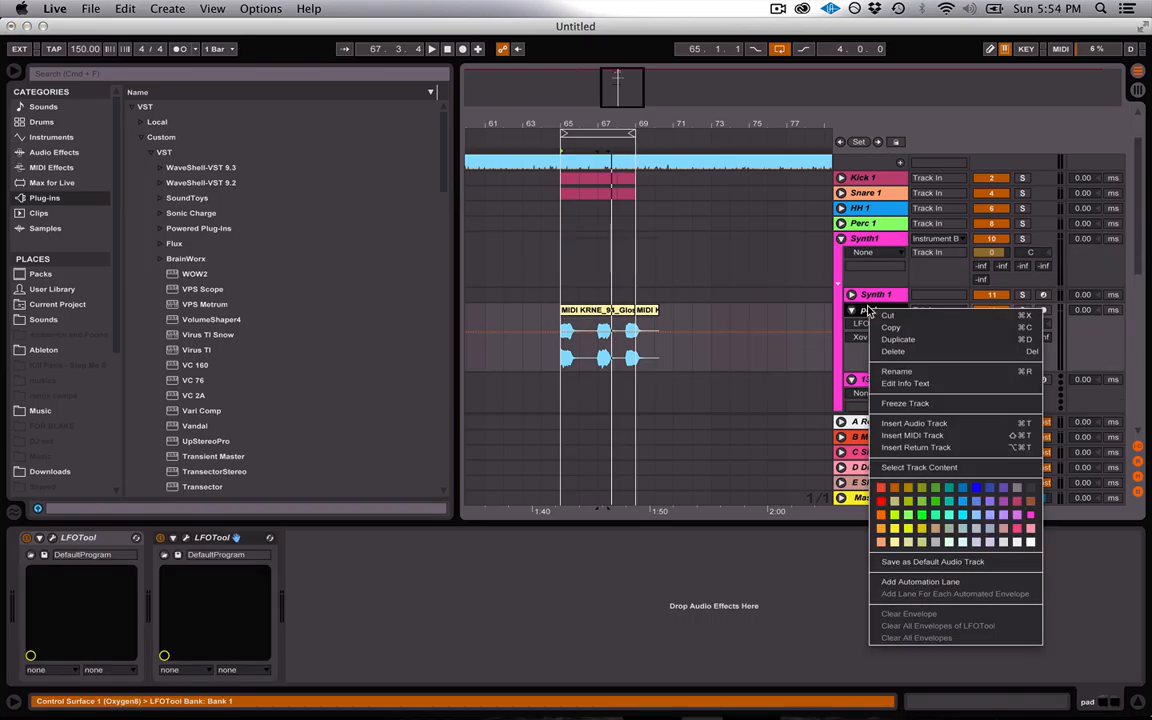
pyautogui.click(896, 401)
pyautogui.click(730, 388)
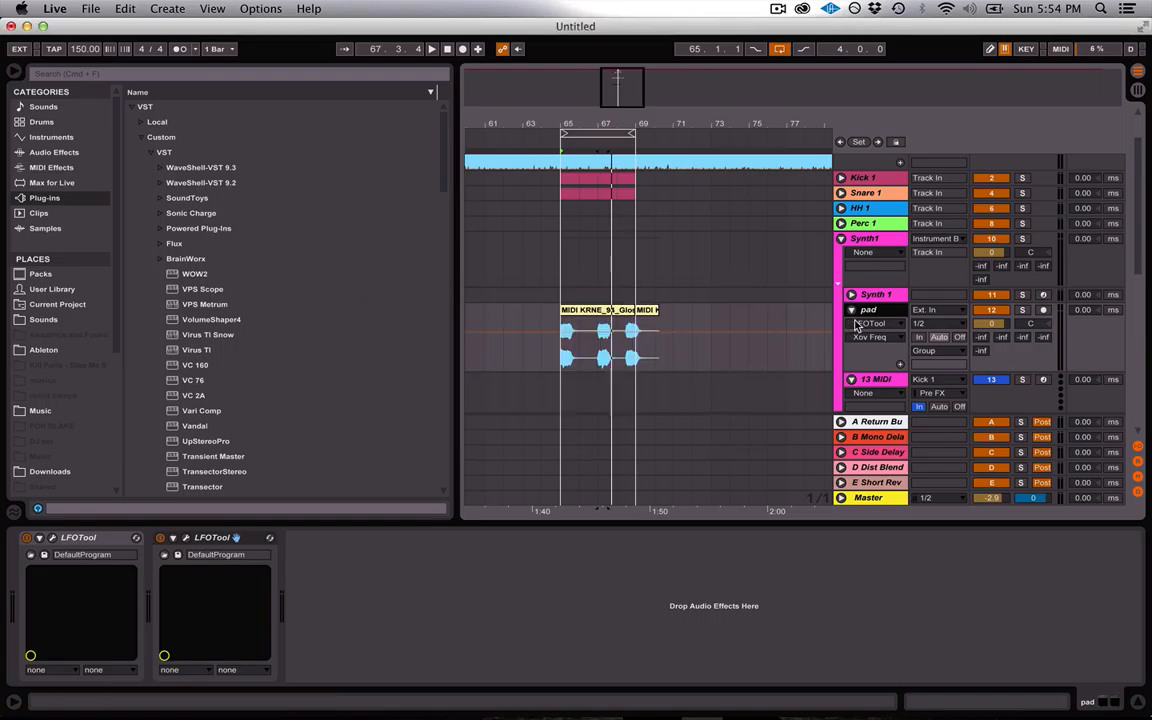
# Delete both LFOTool devices from the pad track after a look at the LFO curve, and play the loop without them
pyautogui.click(236, 537)
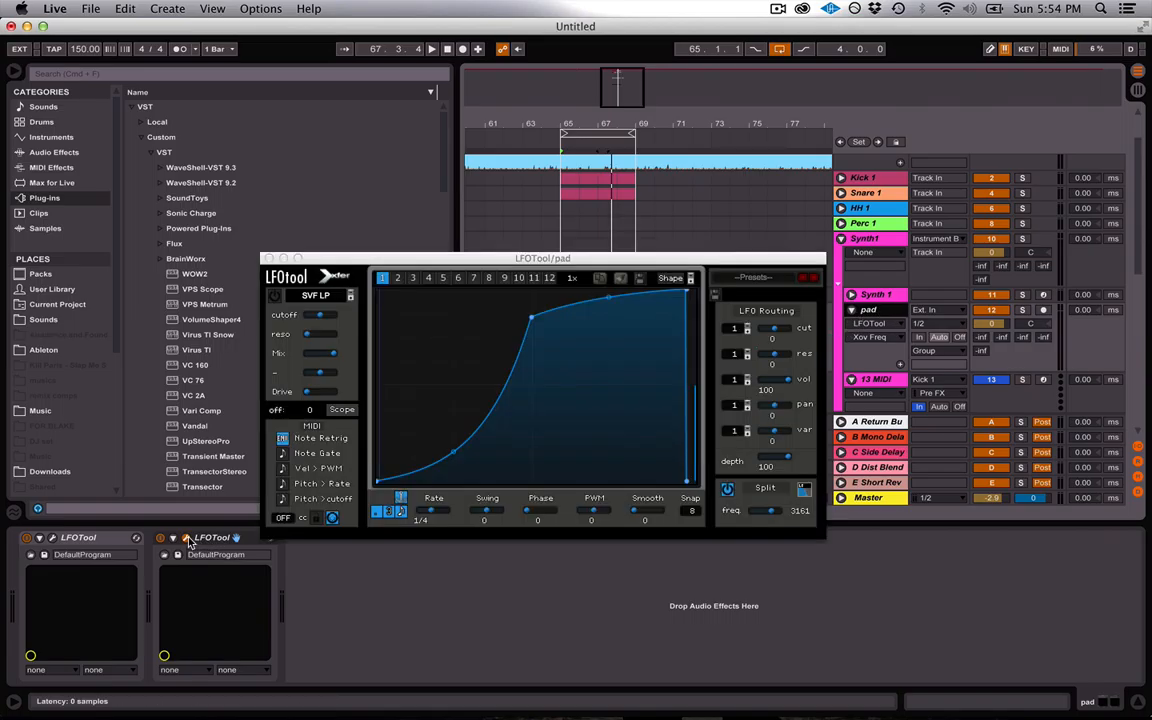
pyautogui.click(266, 258)
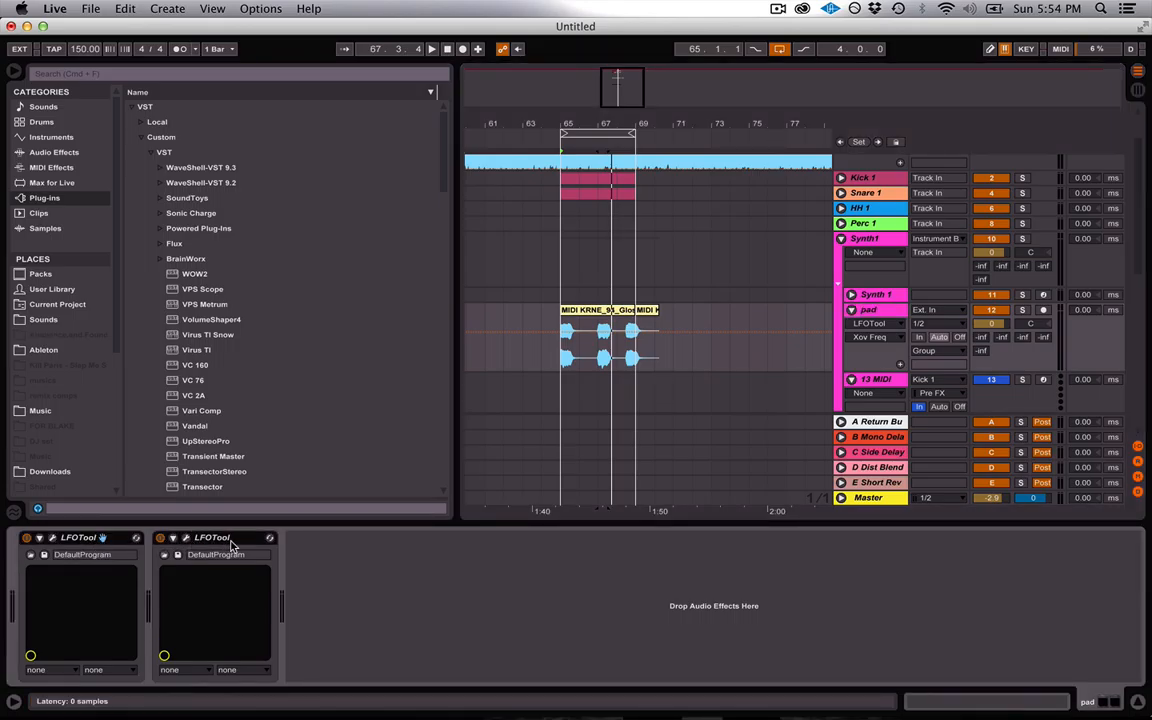
pyautogui.press('Delete')
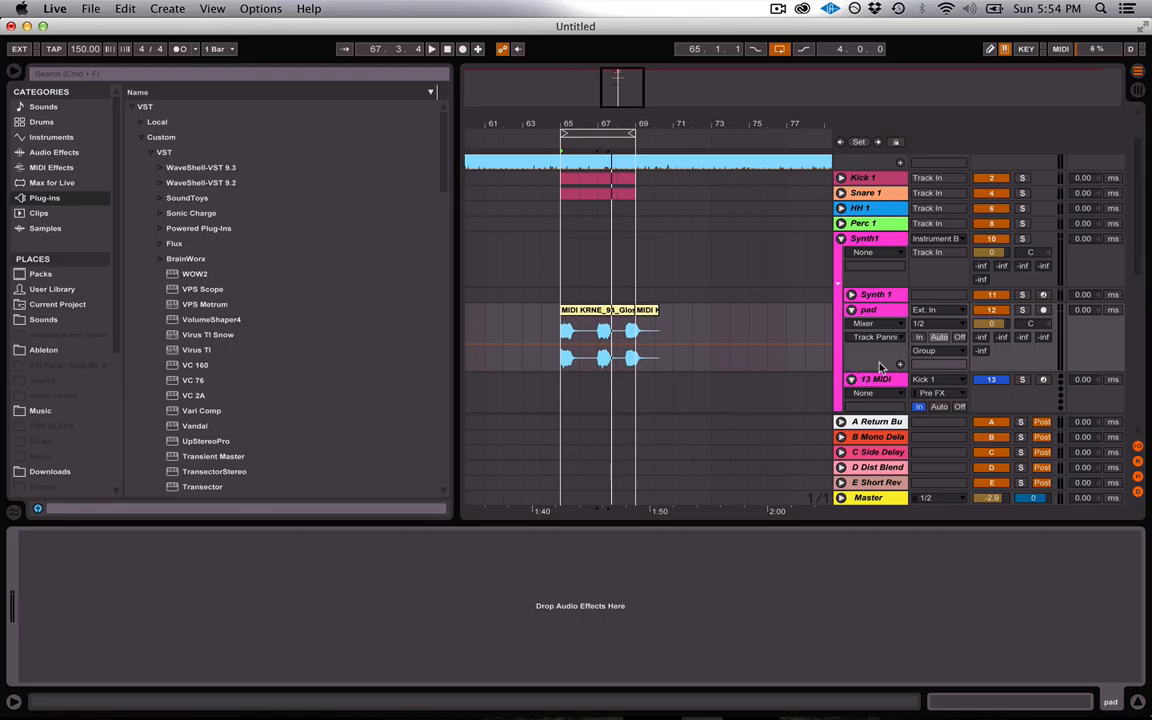
pyautogui.press('space')
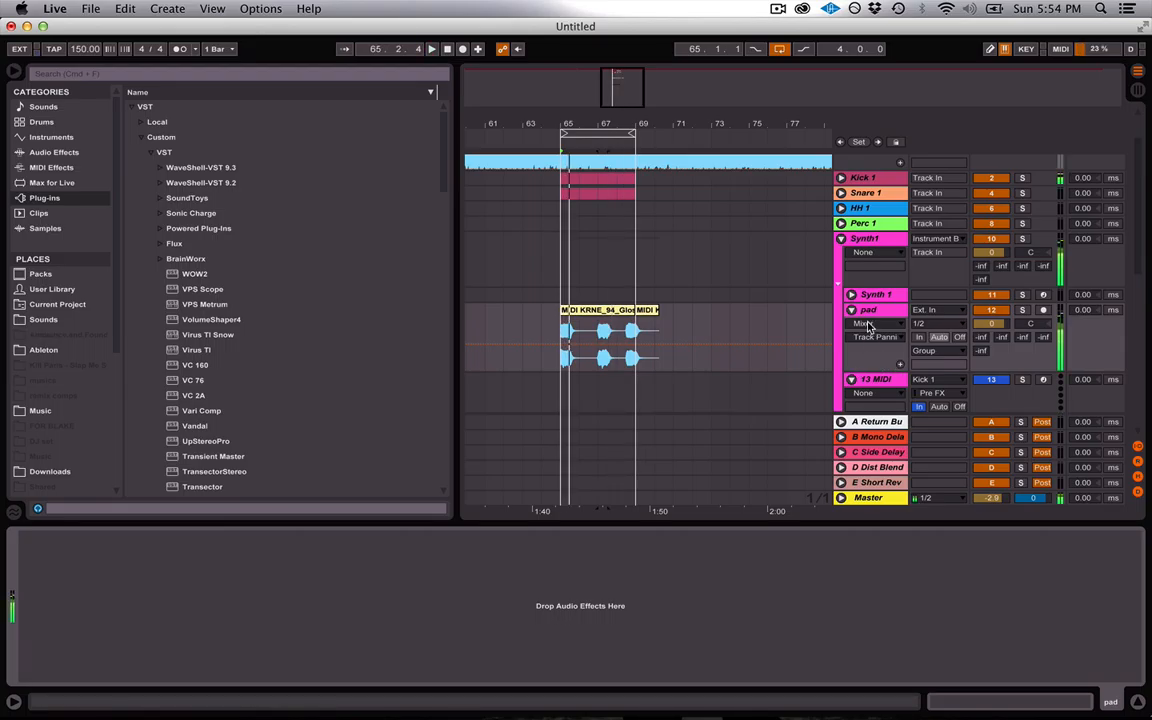
# Enable Sidechain on the Synth1 group's Compressor with Kick 1 as the audio source
pyautogui.scroll(-10, 868, 326)
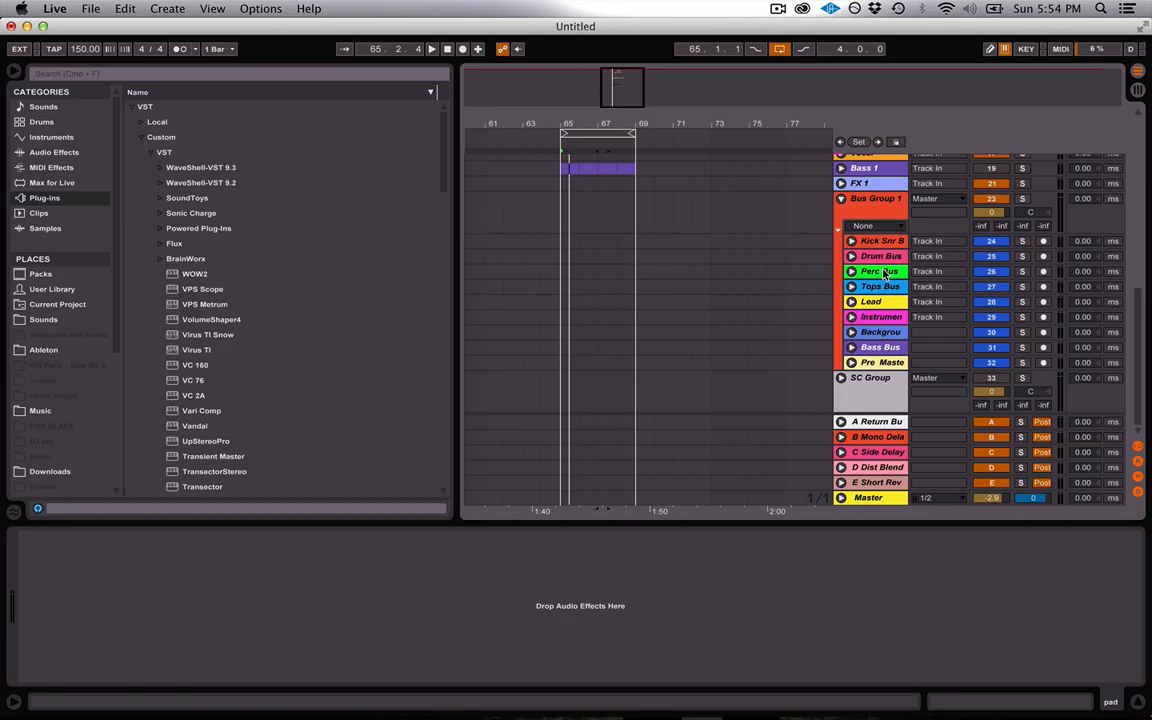
pyautogui.scroll(10, 883, 272)
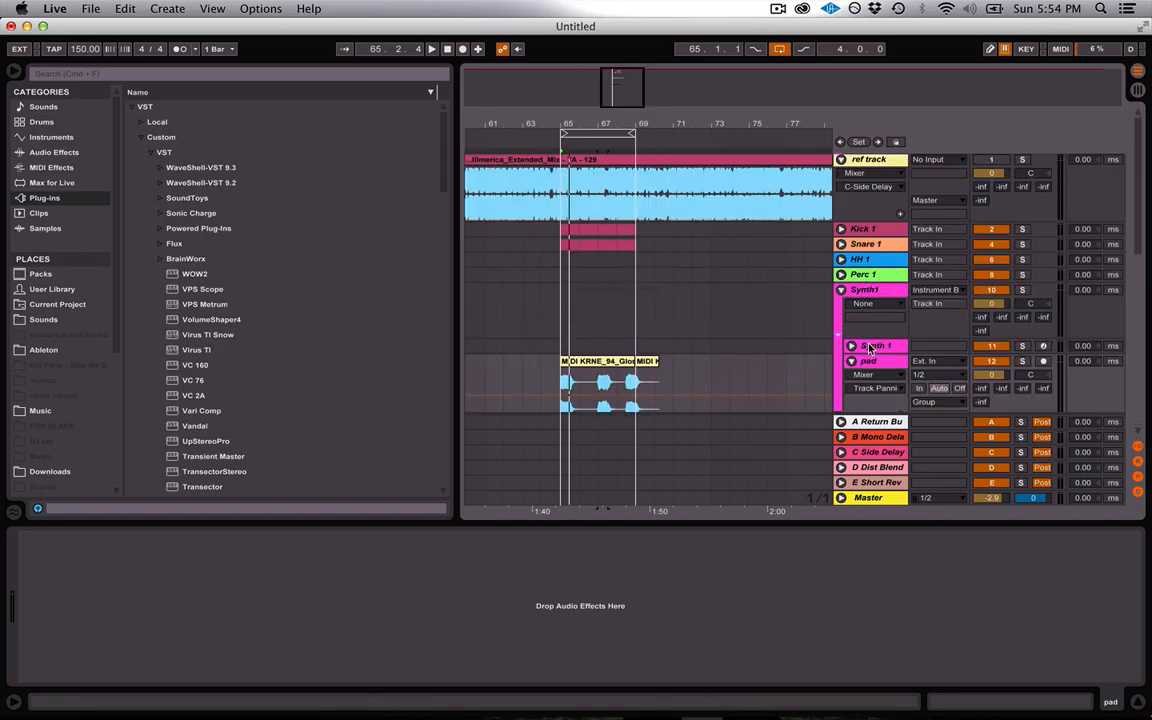
pyautogui.click(866, 292)
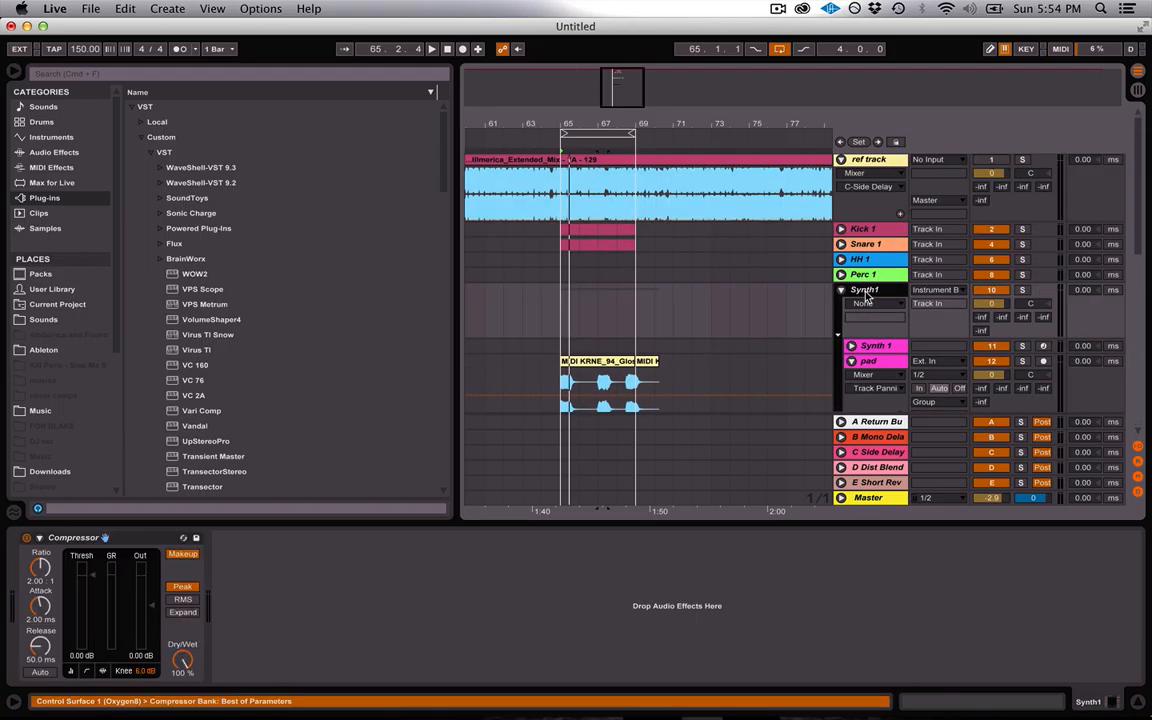
pyautogui.scroll(-2, 866, 293)
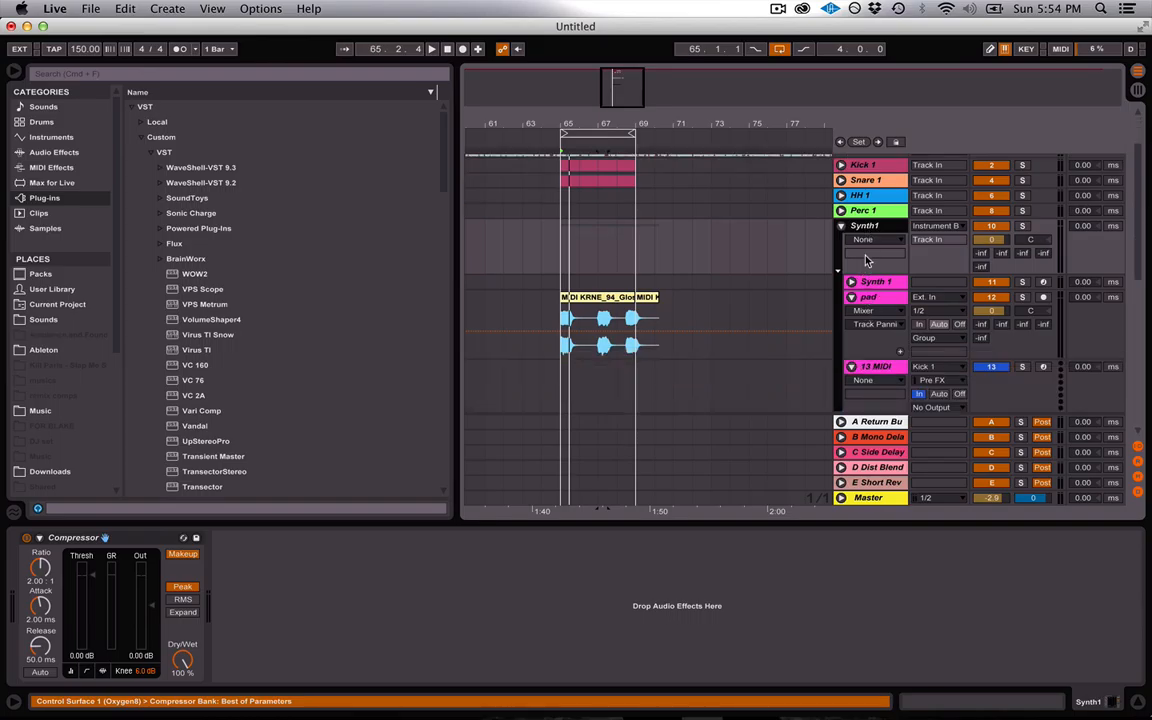
pyautogui.click(39, 537)
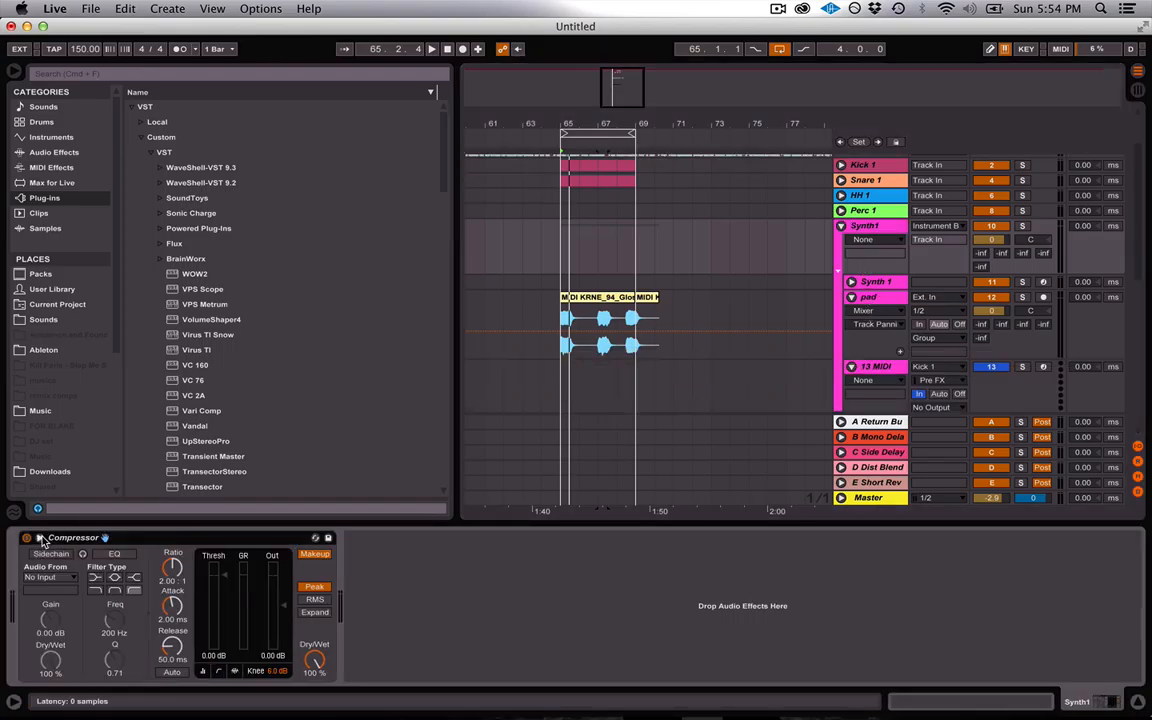
pyautogui.click(52, 554)
pyautogui.click(50, 578)
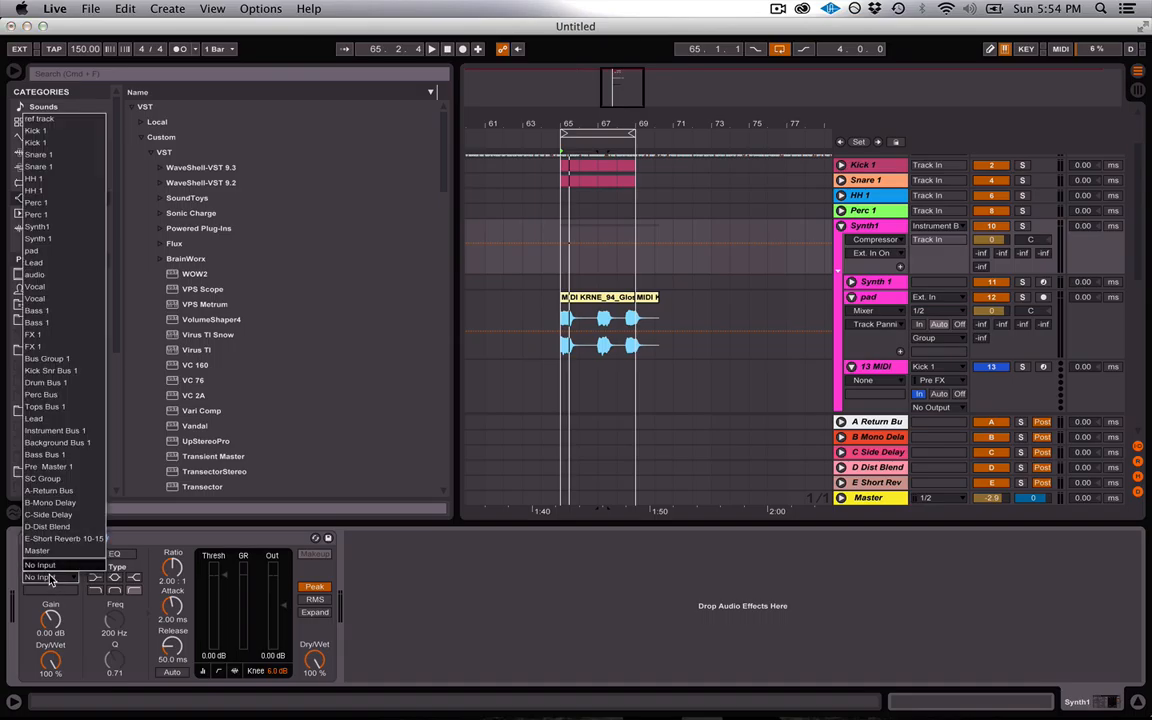
pyautogui.click(40, 131)
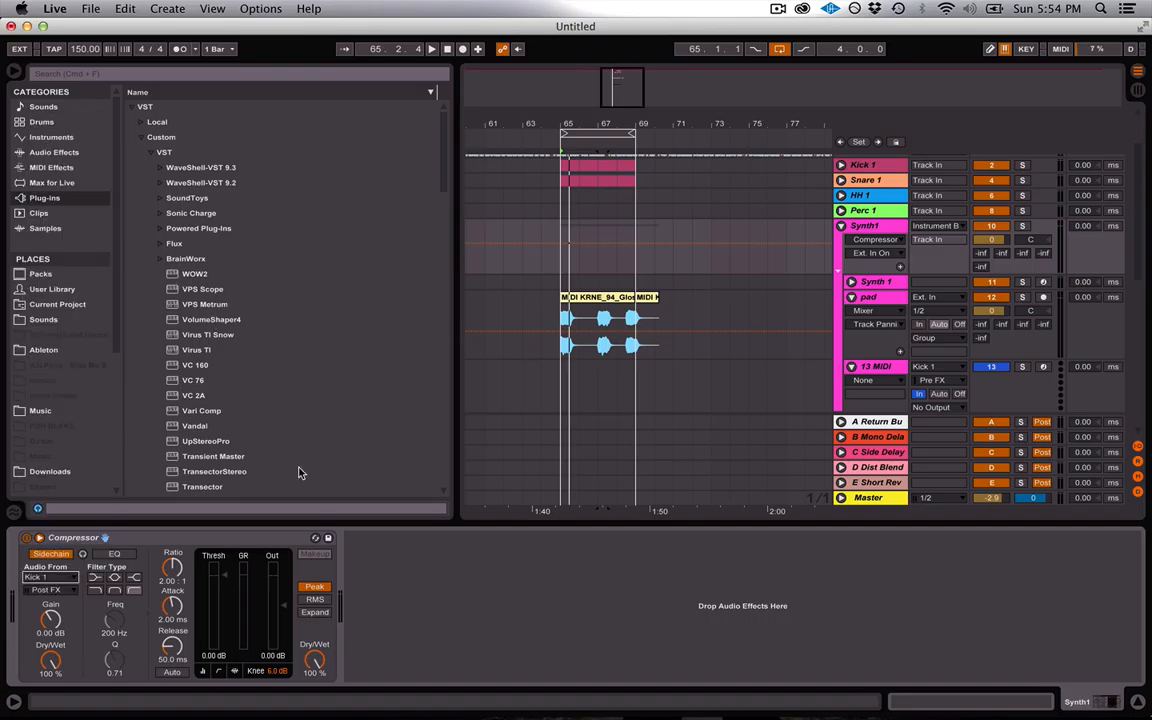
# With the loop playing, lower the Synth1 Compressor's threshold to about -29 dB and switch its detection to RMS
pyautogui.press('space')
pyautogui.moveTo(210, 583); pyautogui.dragTo(210, 630)
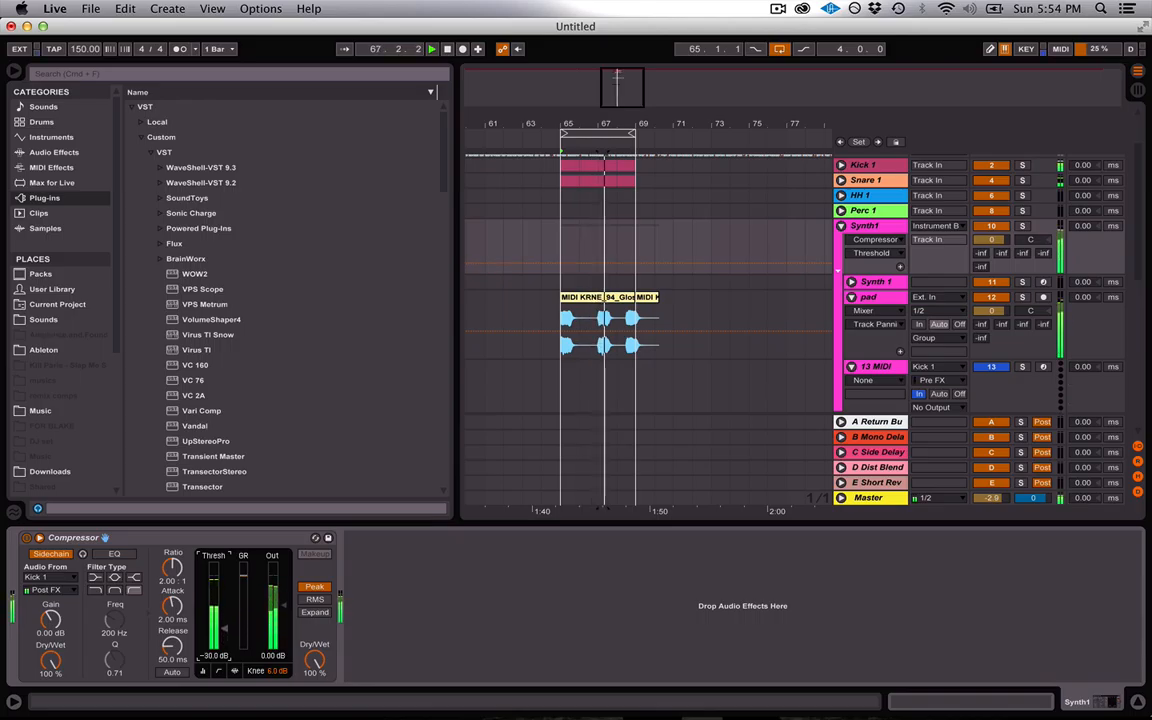
pyautogui.click(316, 600)
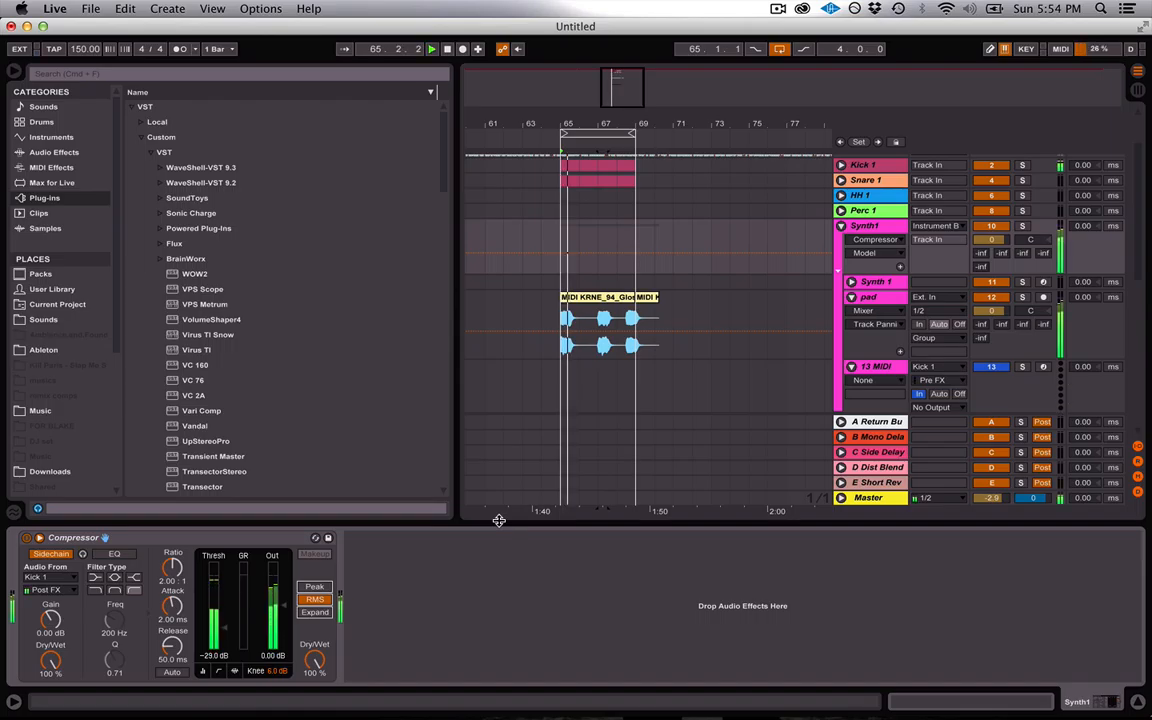
# Set the Synth1 Compressor to 3.15:1 ratio, 0.01 ms attack, 92.1 ms release and -45.5 dB threshold, and stop playback
pyautogui.moveTo(176, 646); pyautogui.dragTo(176, 716)
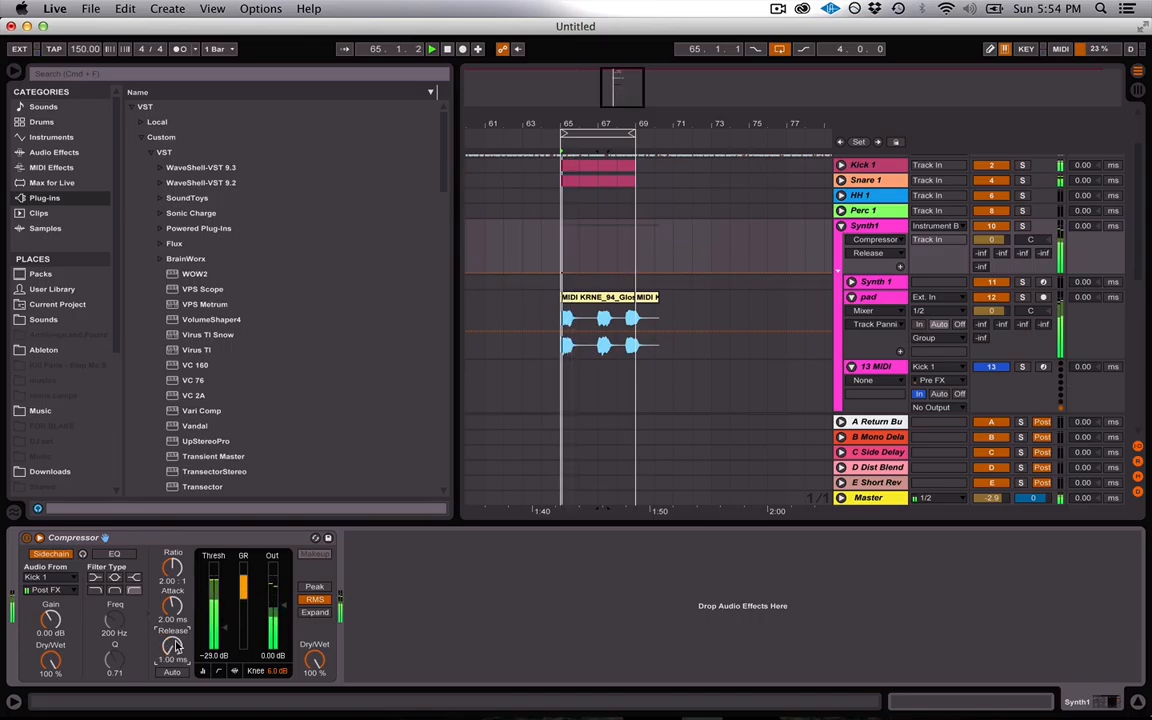
pyautogui.moveTo(176, 646); pyautogui.dragTo(173, 618)
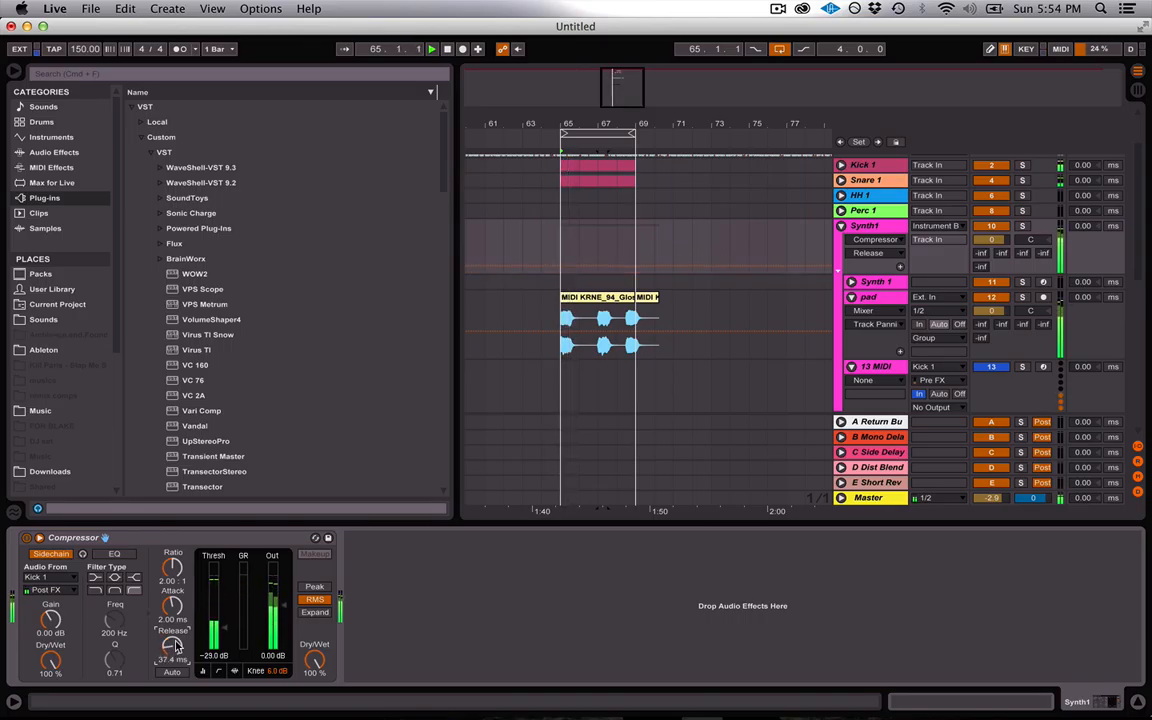
pyautogui.moveTo(177, 572); pyautogui.dragTo(172, 630)
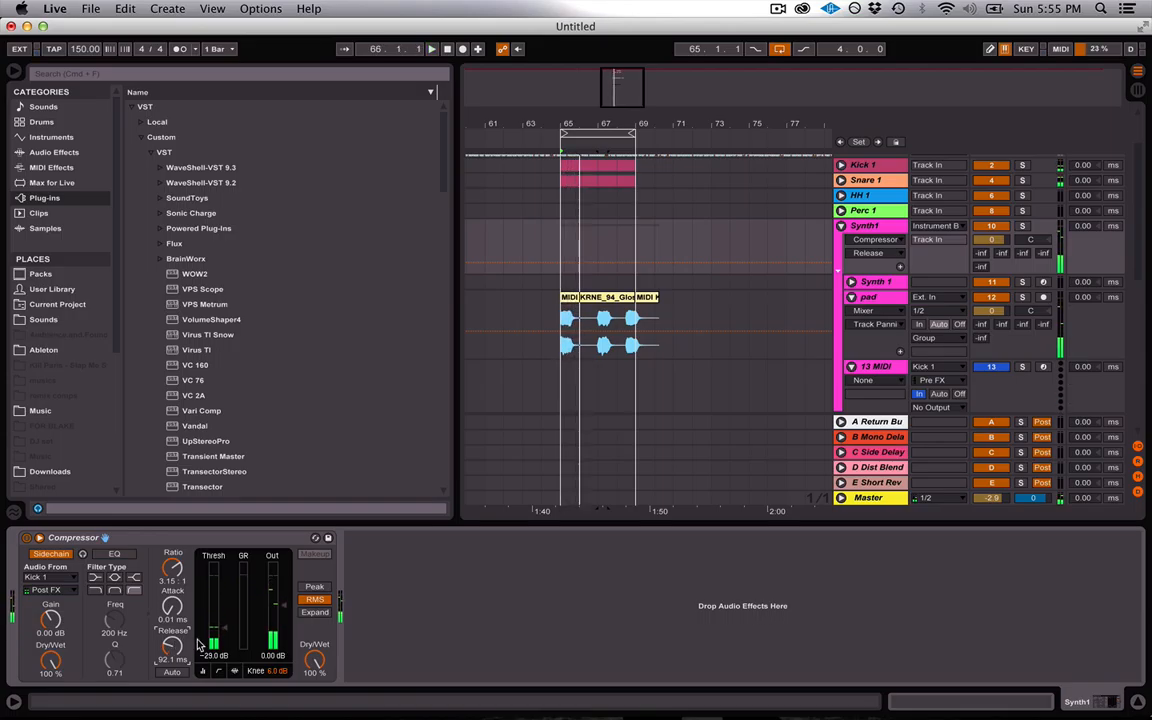
pyautogui.moveTo(226, 629)
pyautogui.mouseDown()
pyautogui.moveTo(227, 653)
pyautogui.moveTo(225, 627)
pyautogui.moveTo(225, 639)
pyautogui.mouseUp()
pyautogui.press('space')
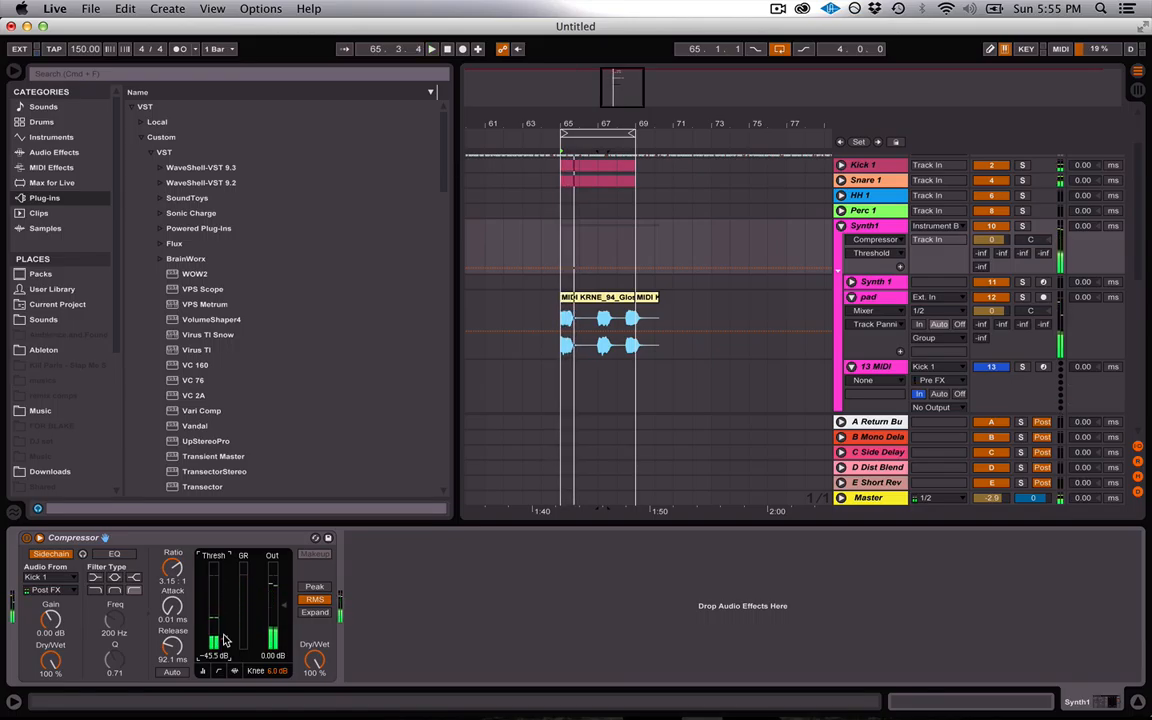
# Search the browser's audio effects for "comp" and load the Compressor onto the pad track
pyautogui.click(878, 299)
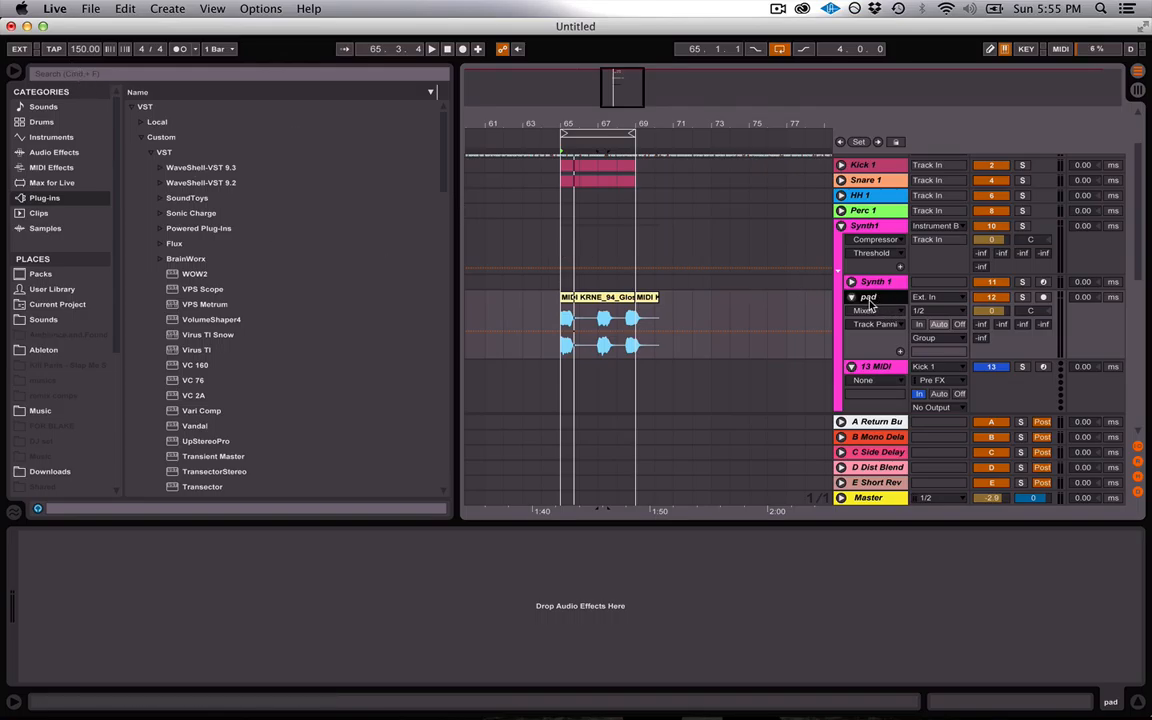
pyautogui.rightClick(870, 303)
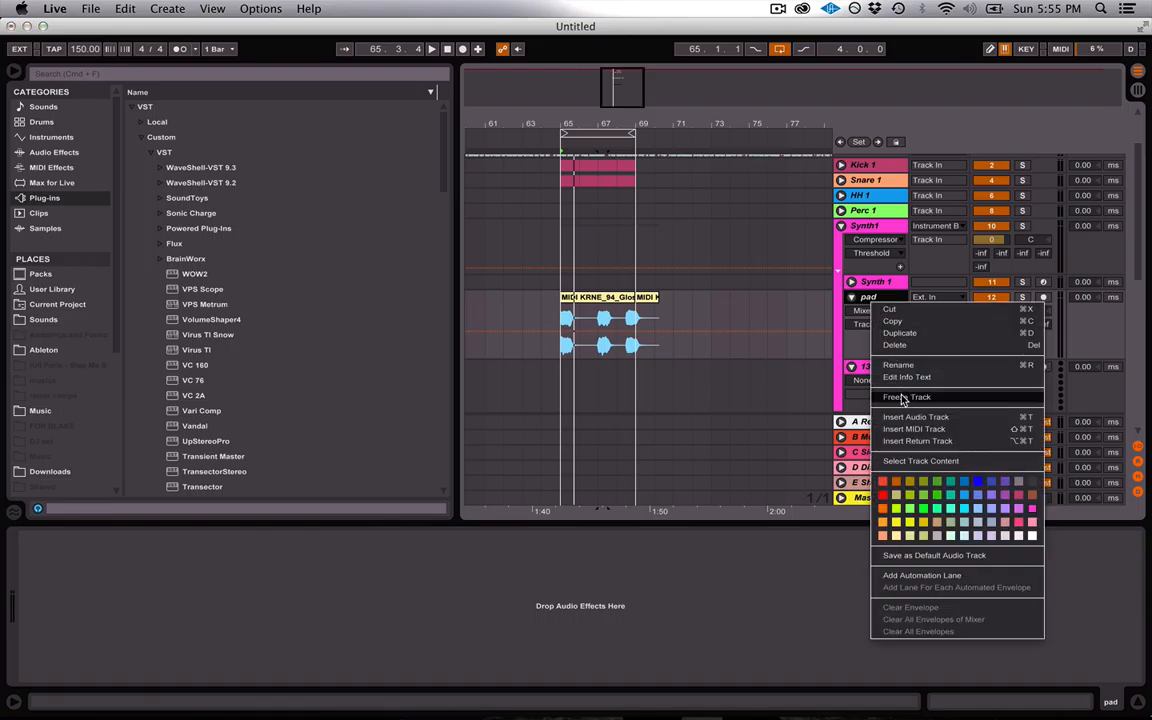
pyautogui.click(867, 302)
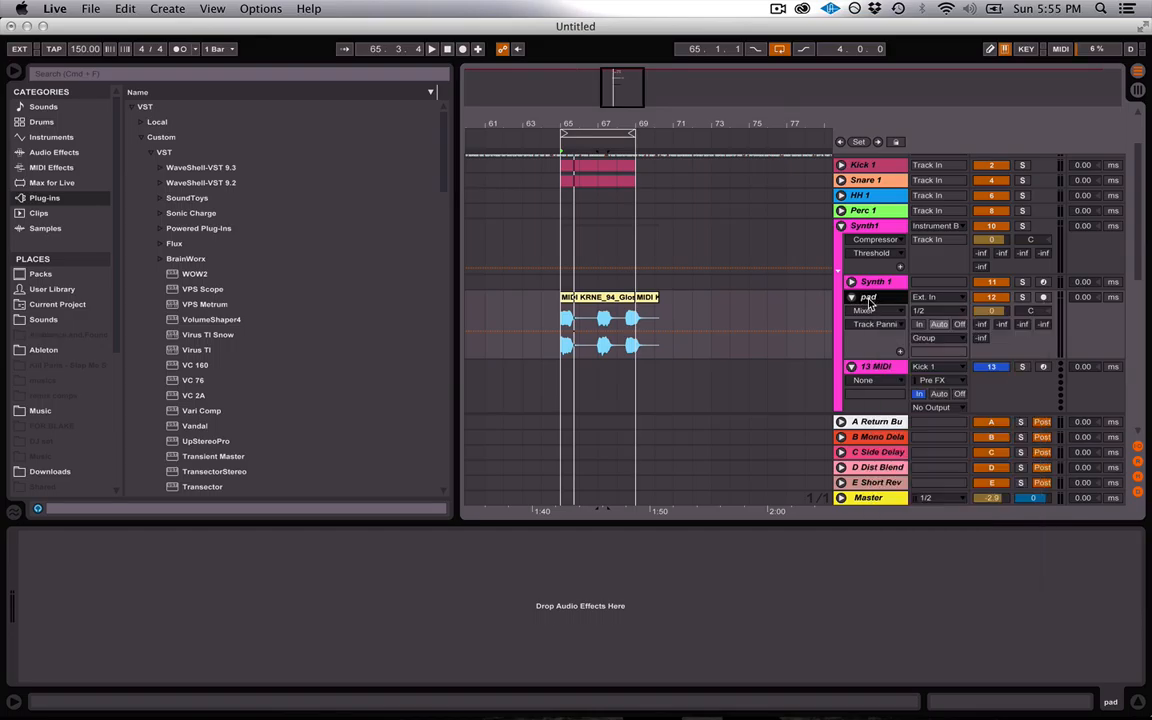
pyautogui.click(152, 75)
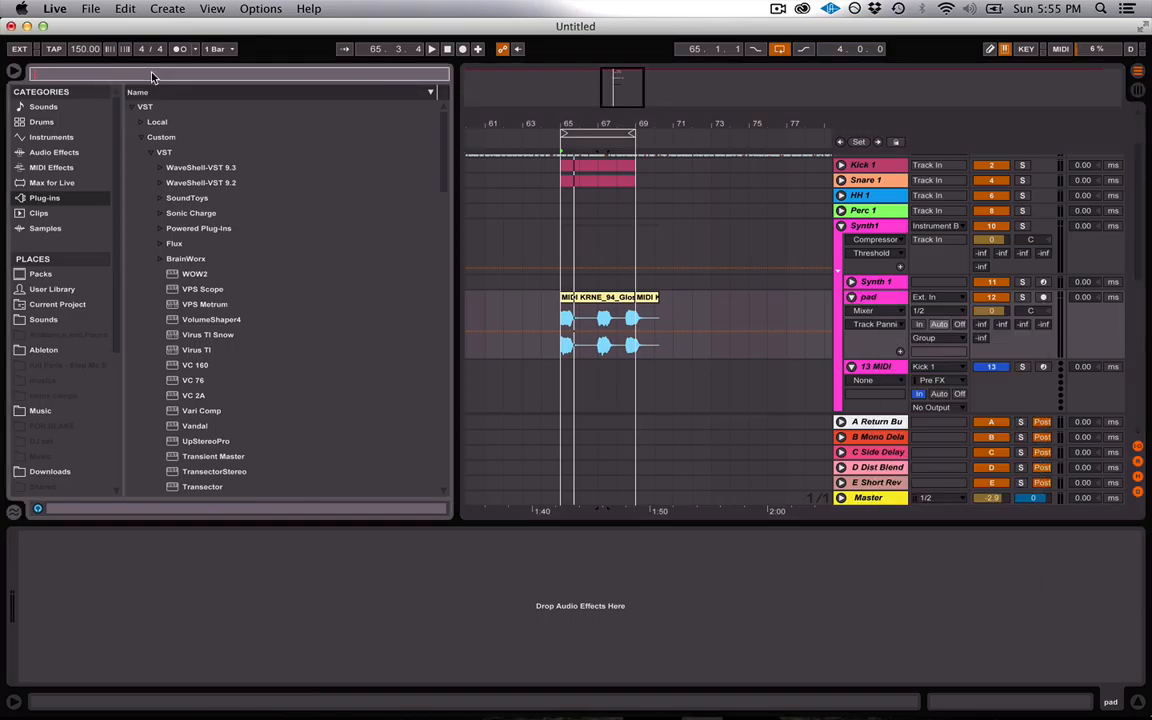
pyautogui.write('comp')
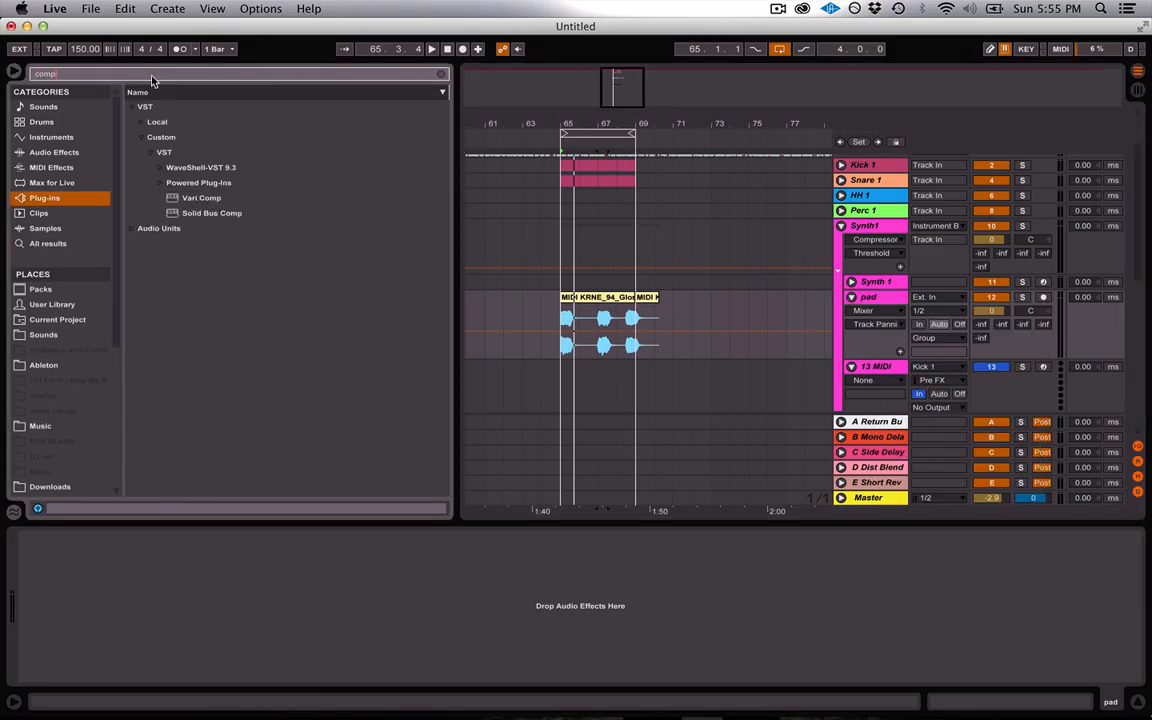
pyautogui.click(62, 137)
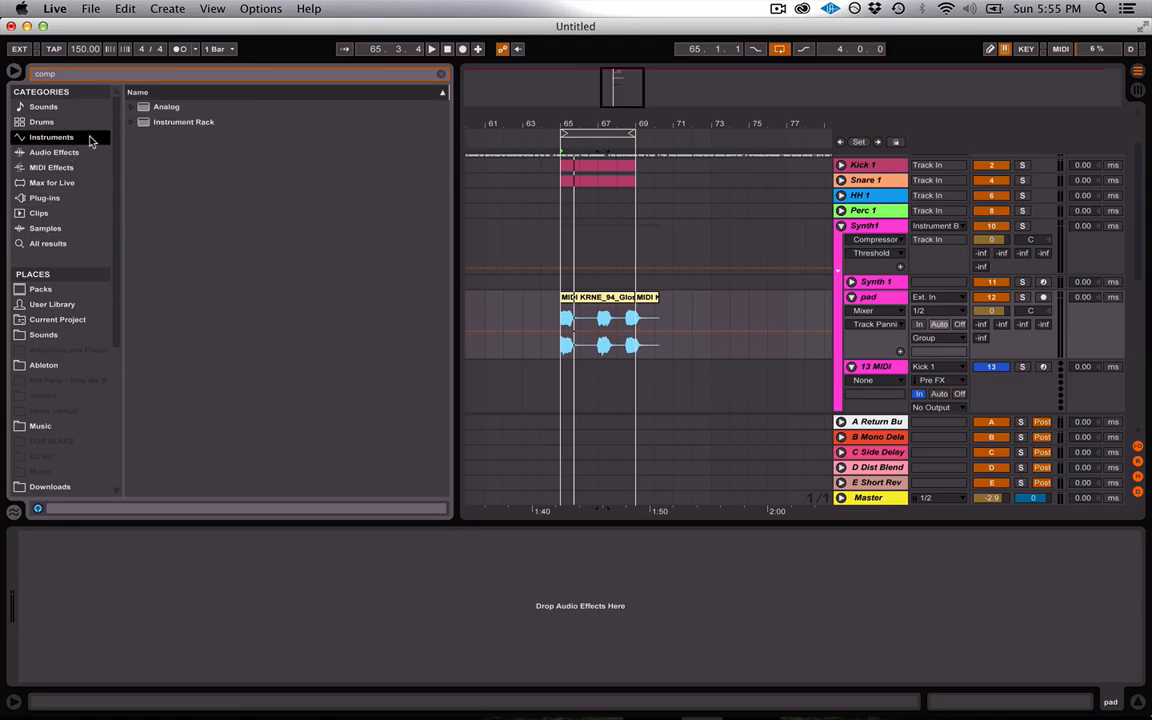
pyautogui.click(66, 152)
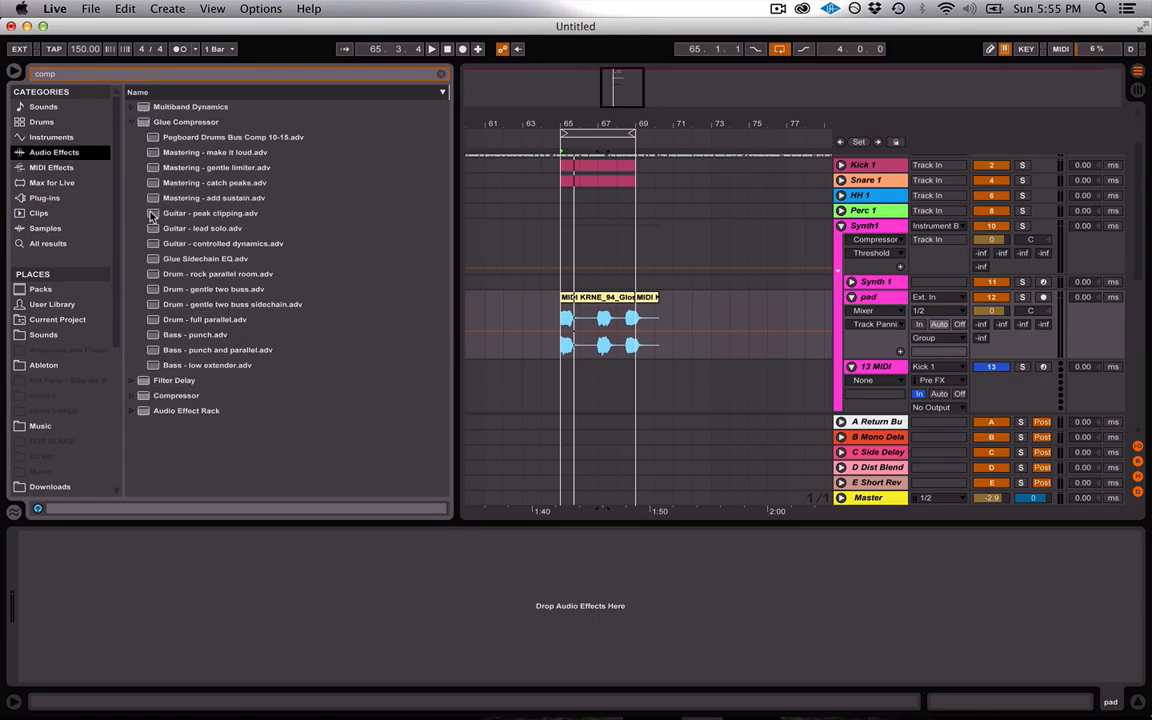
pyautogui.doubleClick(143, 397)
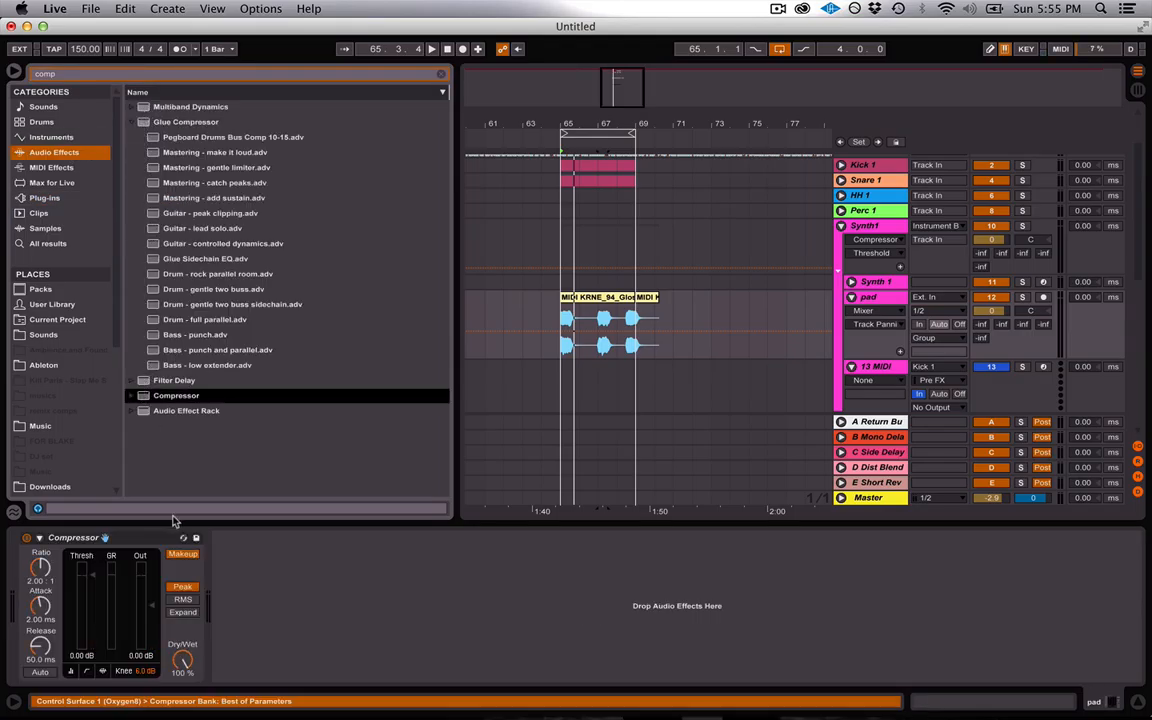
# Turn on Sidechain in the pad track's Compressor and choose Kick 1 as its audio source
pyautogui.click(40, 539)
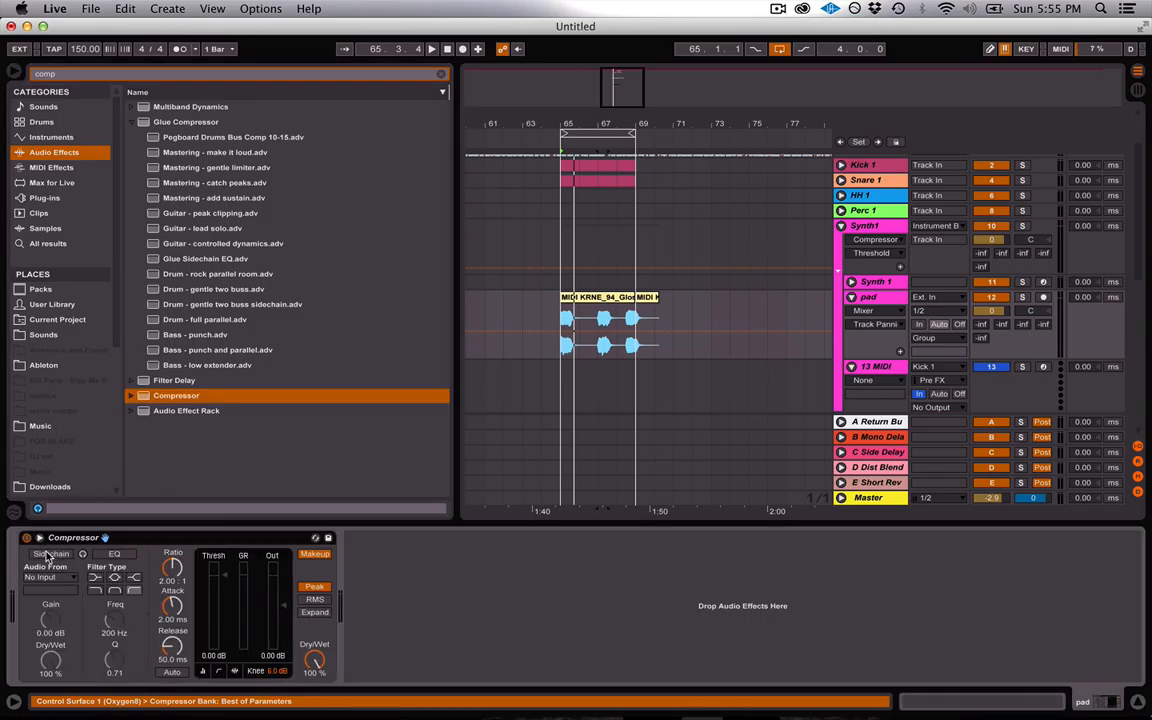
pyautogui.click(47, 554)
pyautogui.click(50, 577)
pyautogui.click(47, 119)
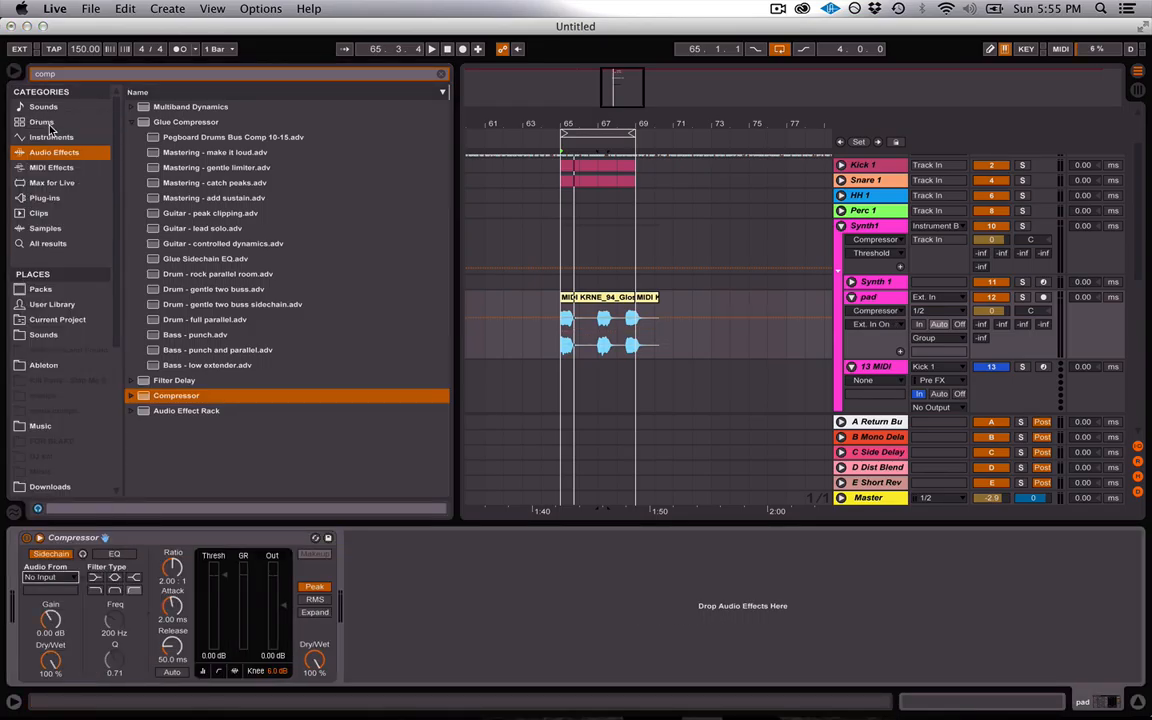
# Try to freeze the pad track with its Kick 1 sidechain Compressor still loaded
pyautogui.click(870, 298)
pyautogui.rightClick(875, 303)
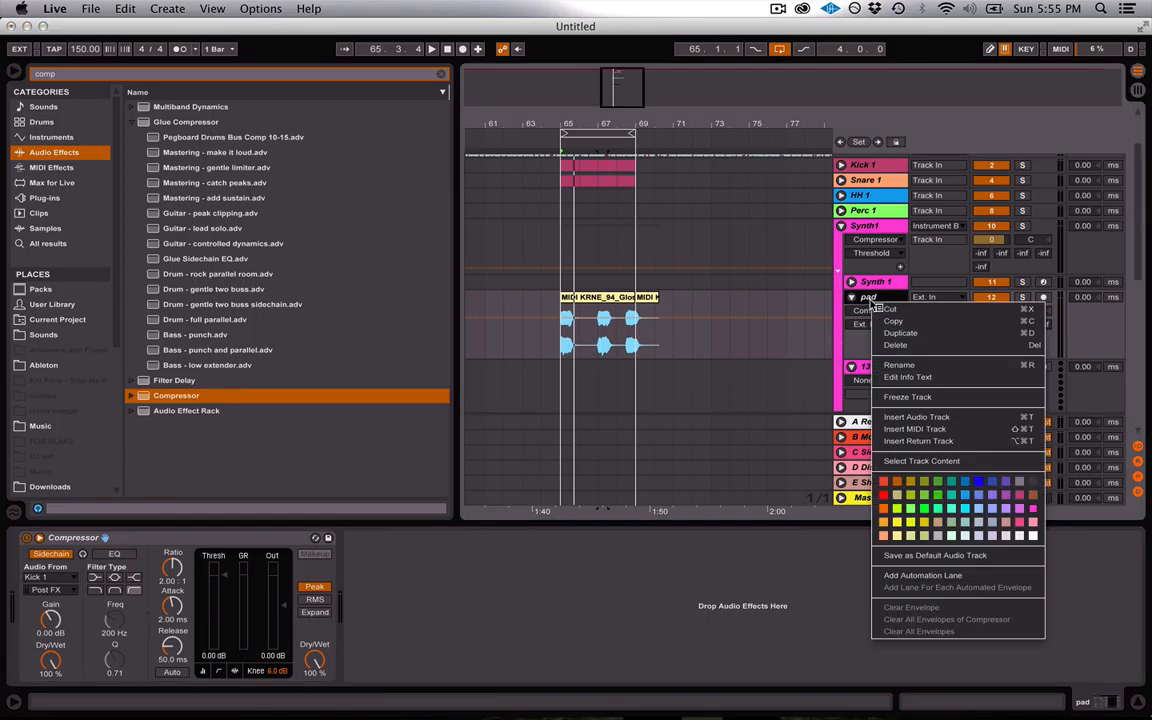
pyautogui.click(907, 397)
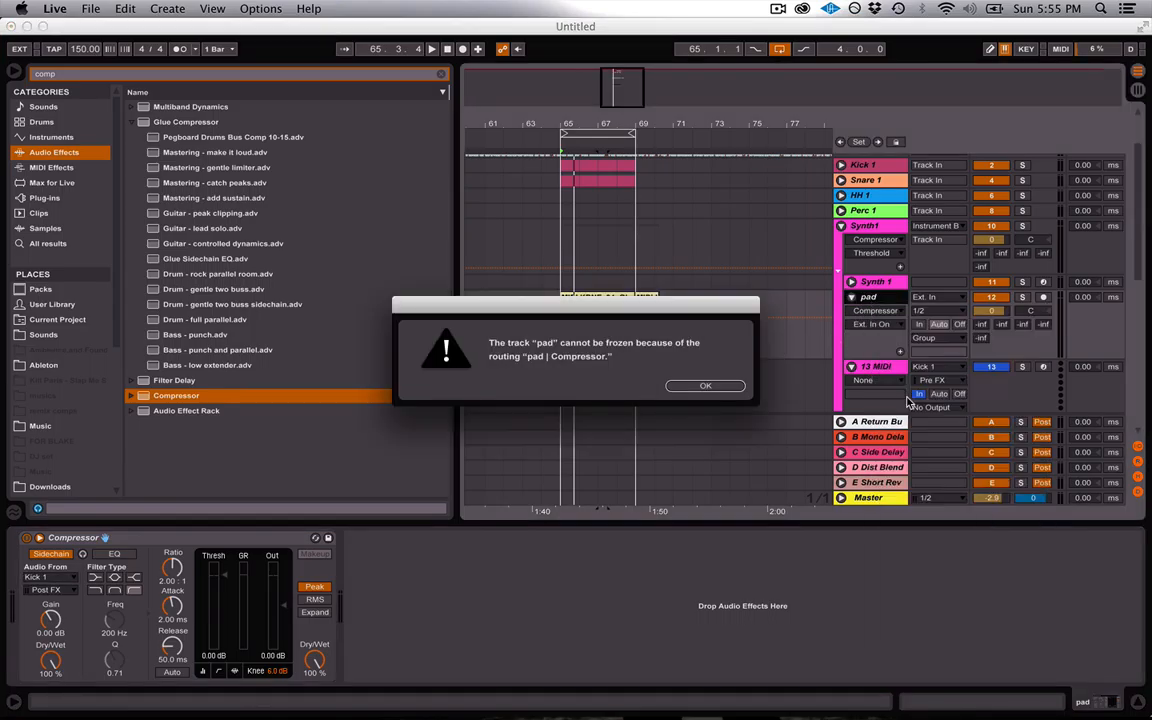
pyautogui.click(700, 386)
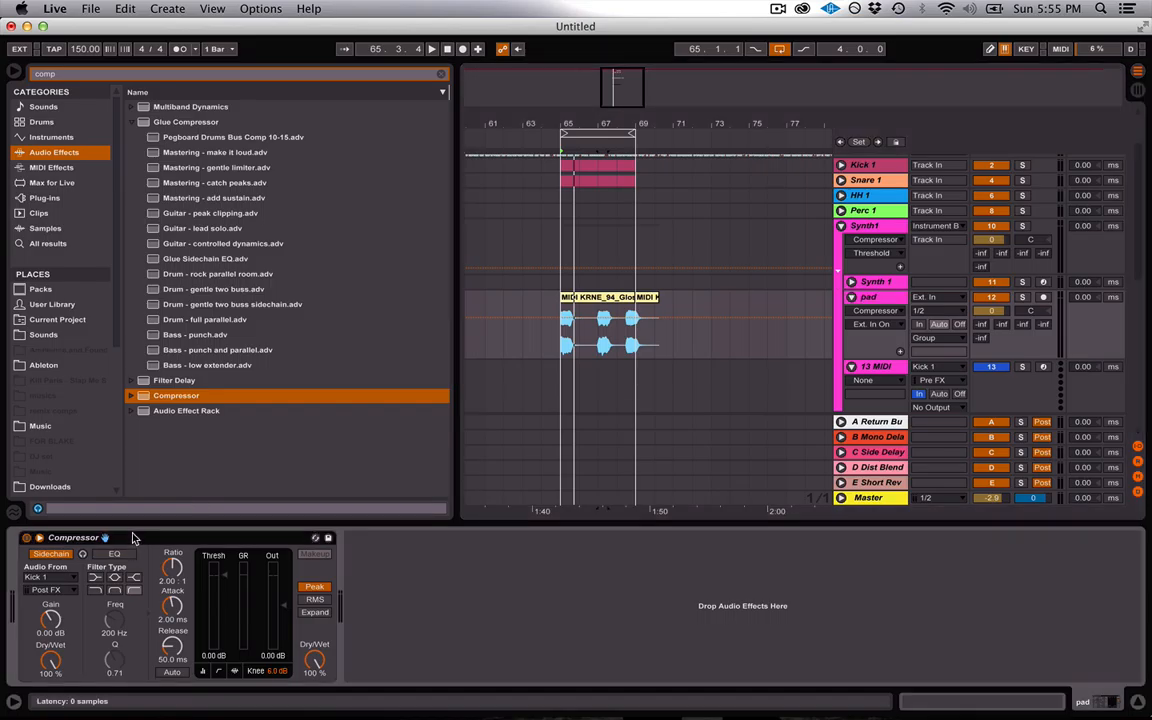
# Remove the Compressor from the pad track and show the Synth1 group's devices
pyautogui.press('Delete')
pyautogui.click(865, 228)
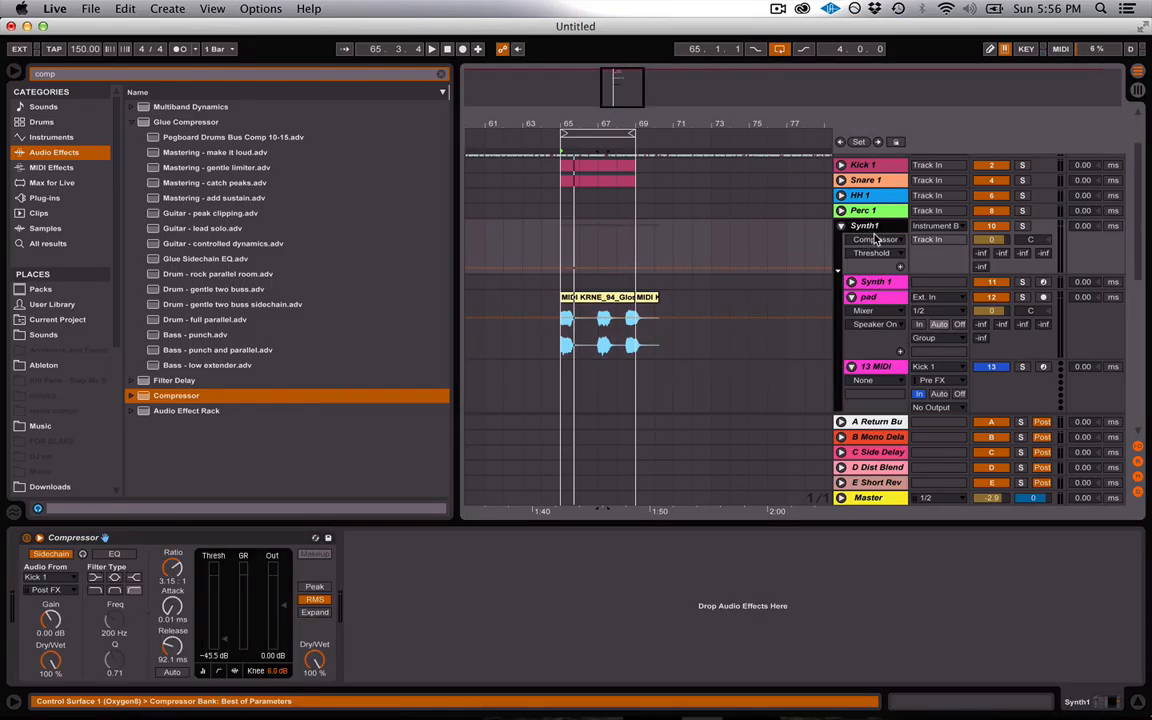
# Freeze the pad track and duplicate the frozen track
pyautogui.click(868, 298)
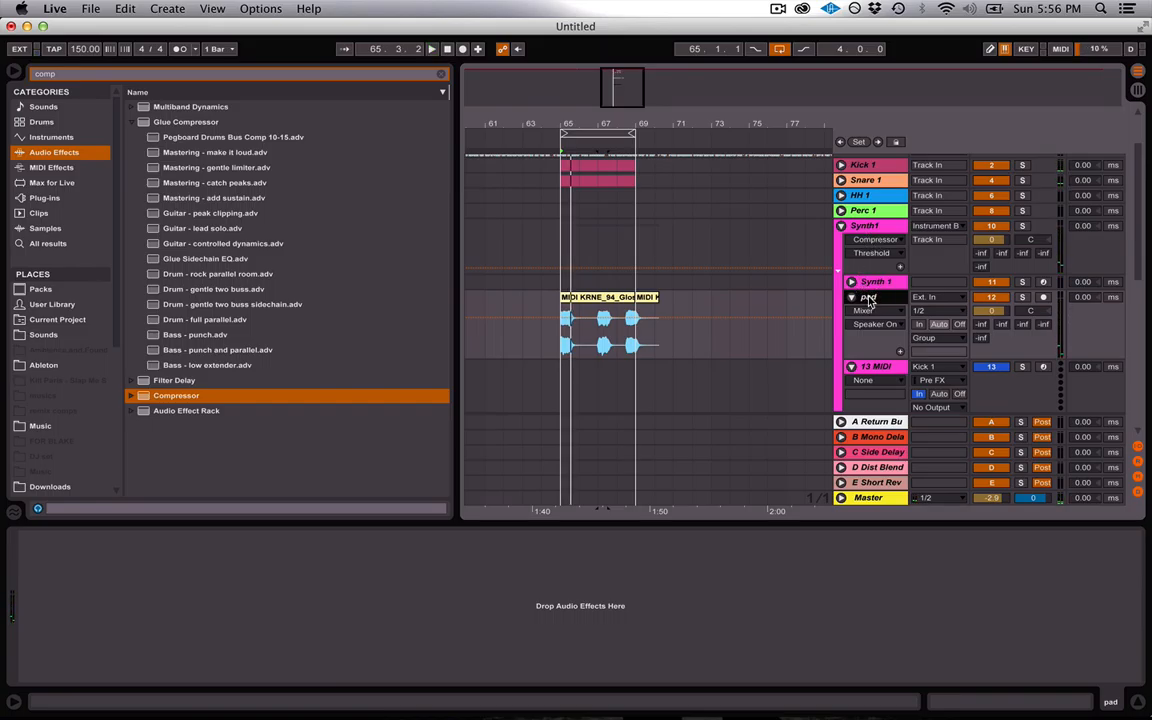
pyautogui.rightClick(870, 300)
pyautogui.click(908, 396)
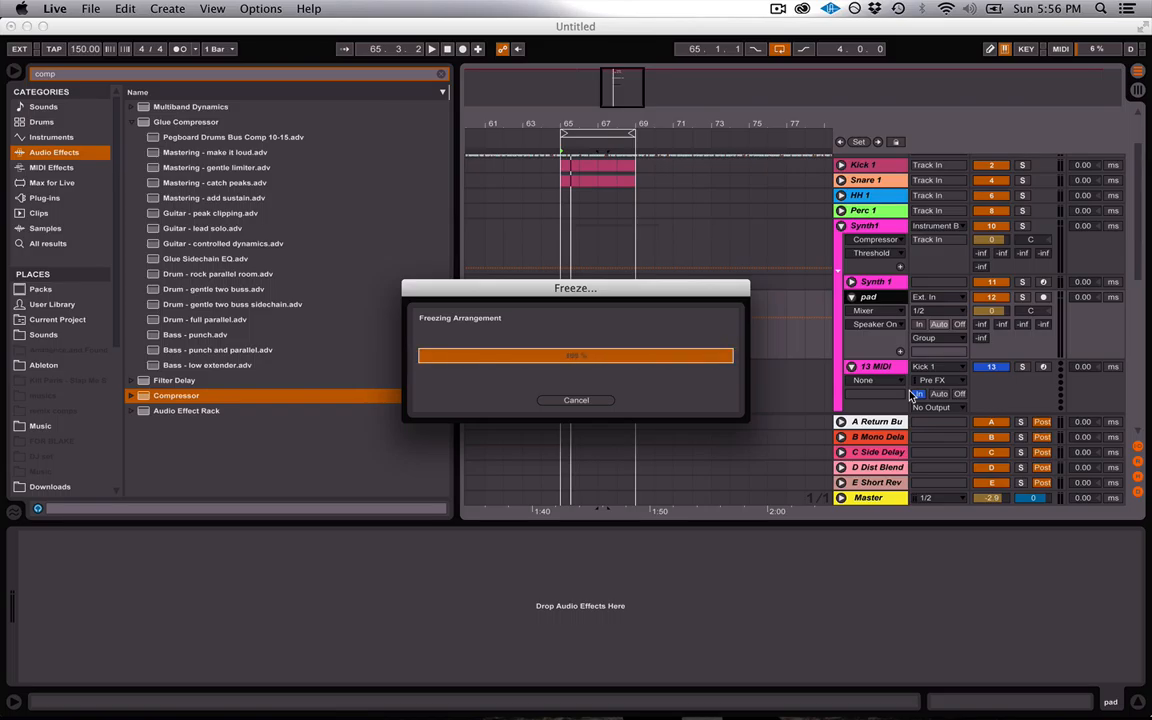
pyautogui.click(870, 298)
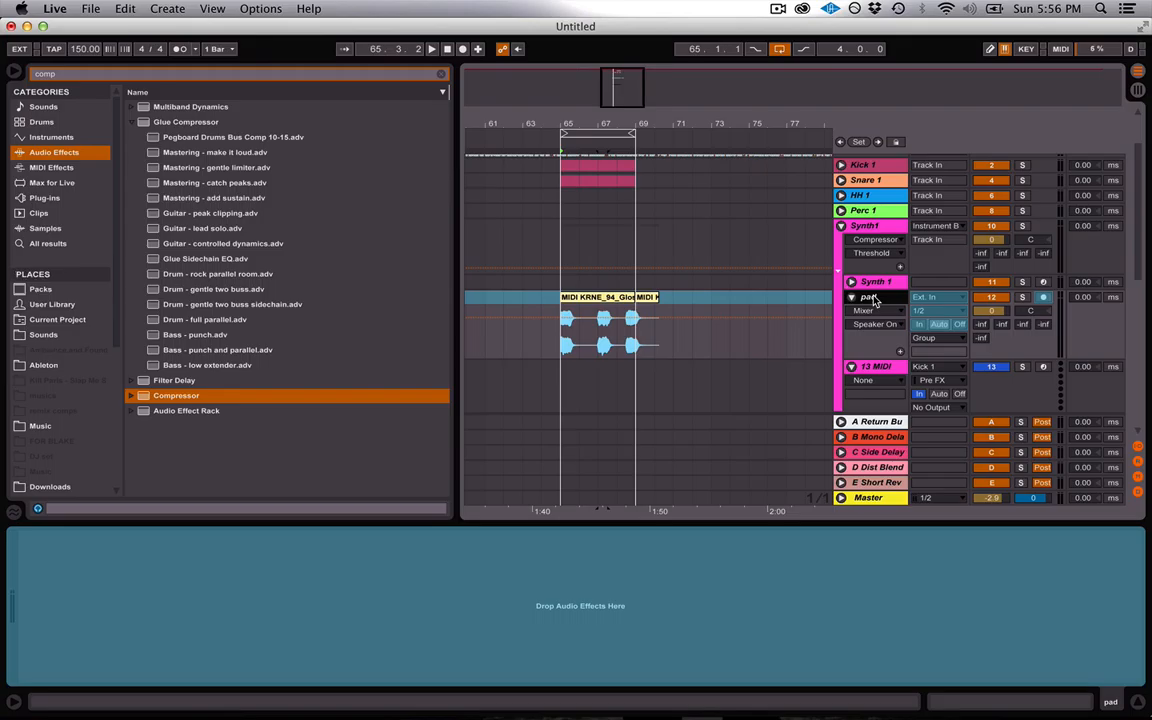
pyautogui.press('super+d')
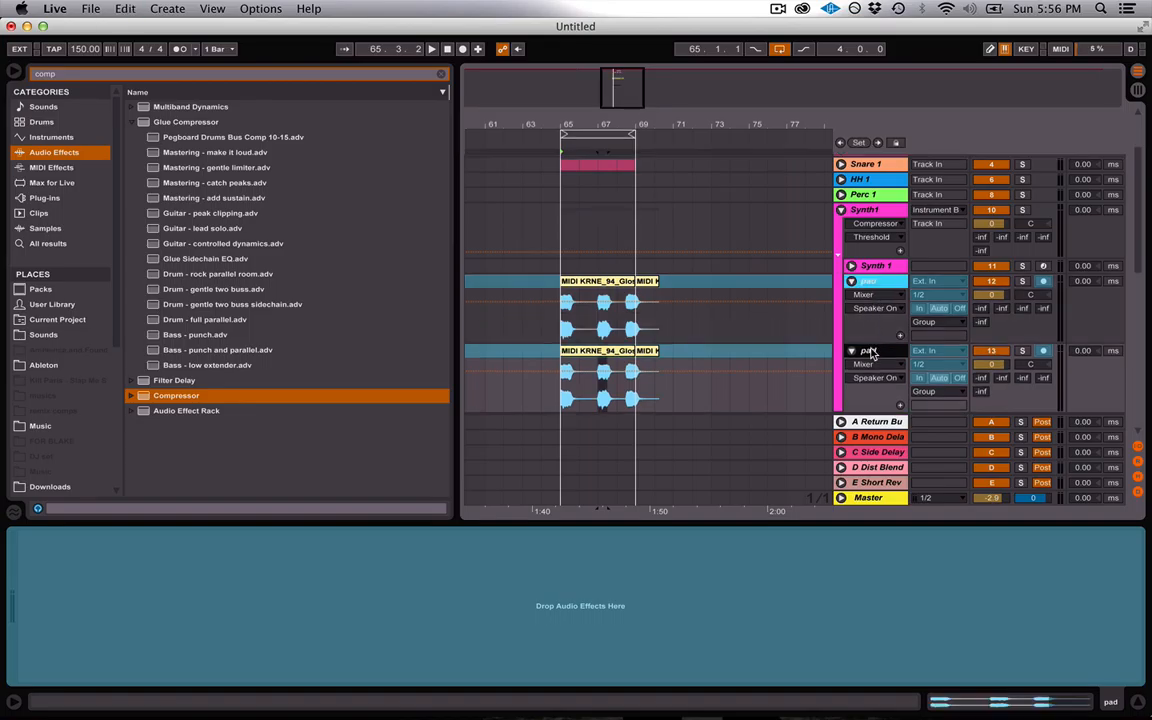
# Split the duplicated pad track's clip at 65.3.1 and 67.1.1, and delete the piece from 65.1.1 to 65.3.1
pyautogui.press('z')
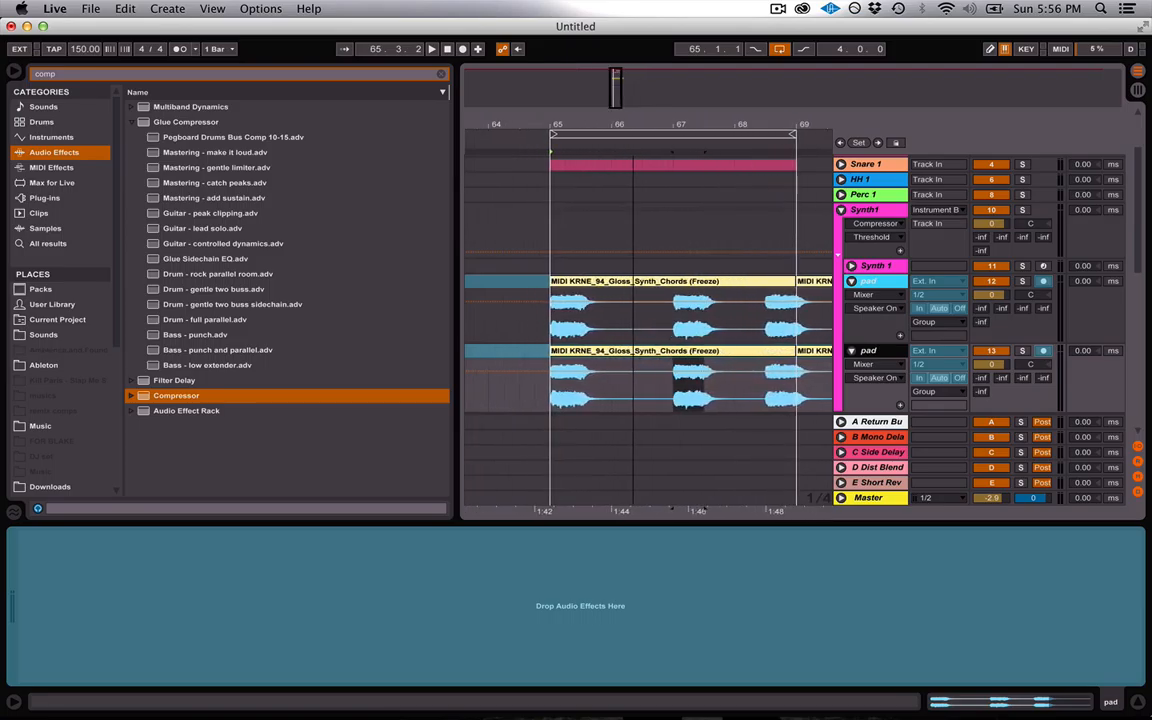
pyautogui.moveTo(620, 125); pyautogui.dragTo(641, 138)
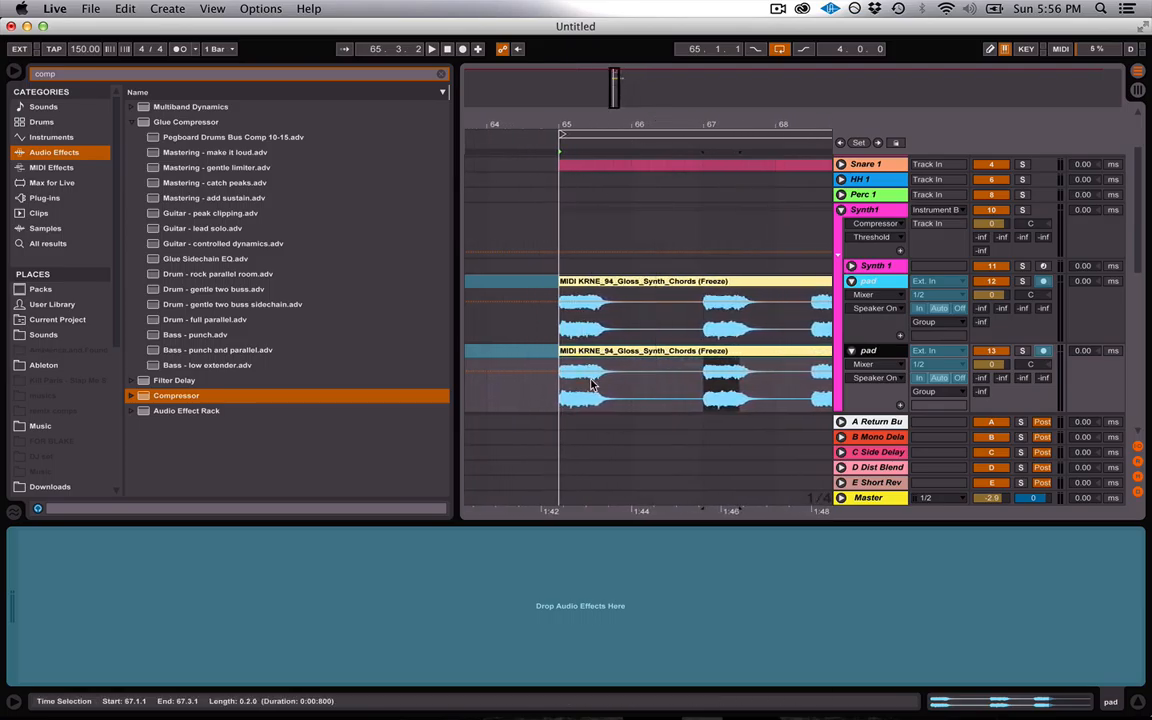
pyautogui.moveTo(550, 397); pyautogui.dragTo(592, 397)
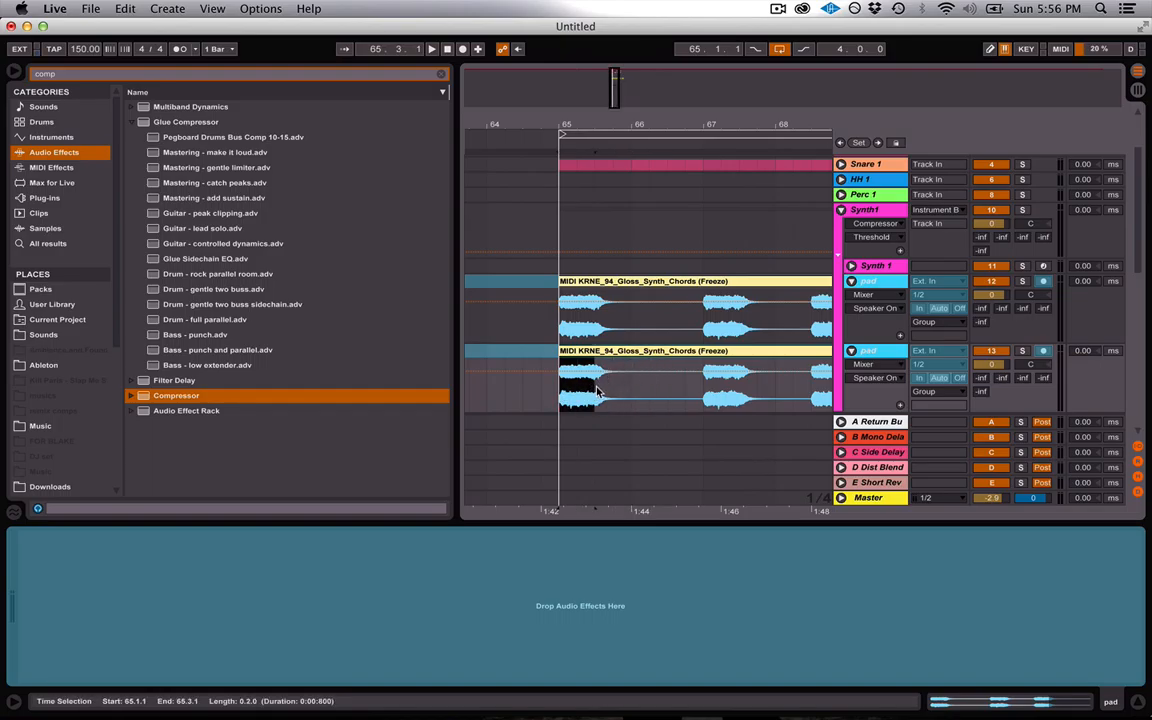
pyautogui.press('super+e')
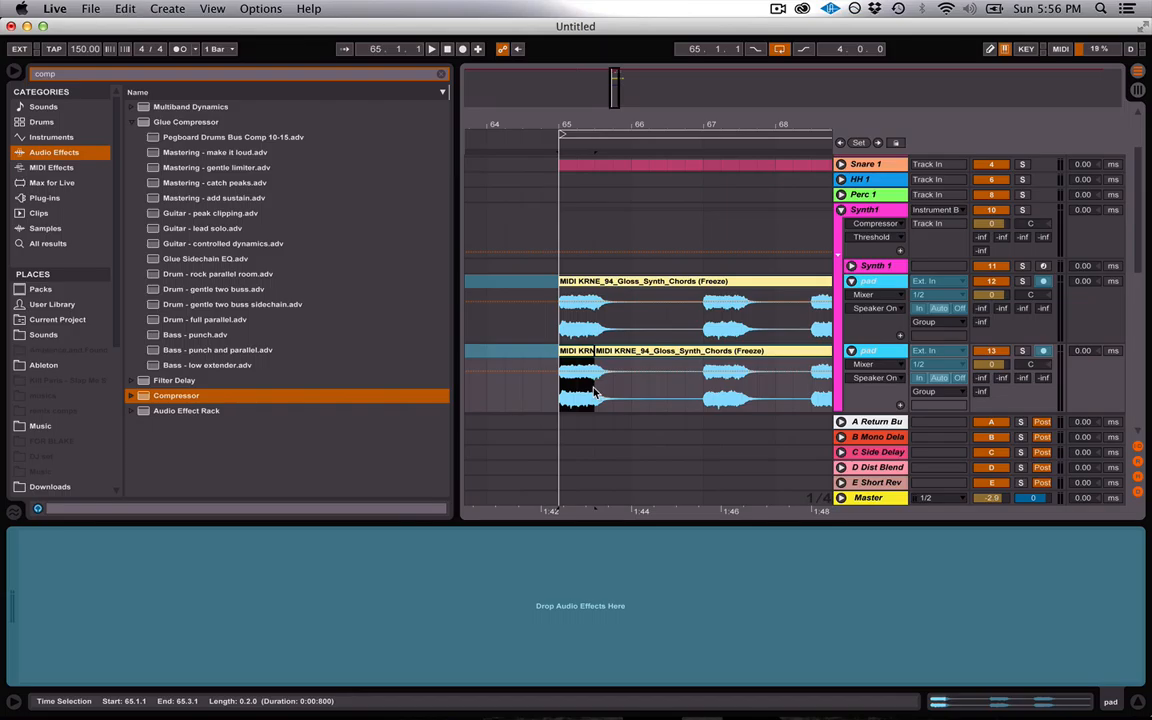
pyautogui.click(701, 387)
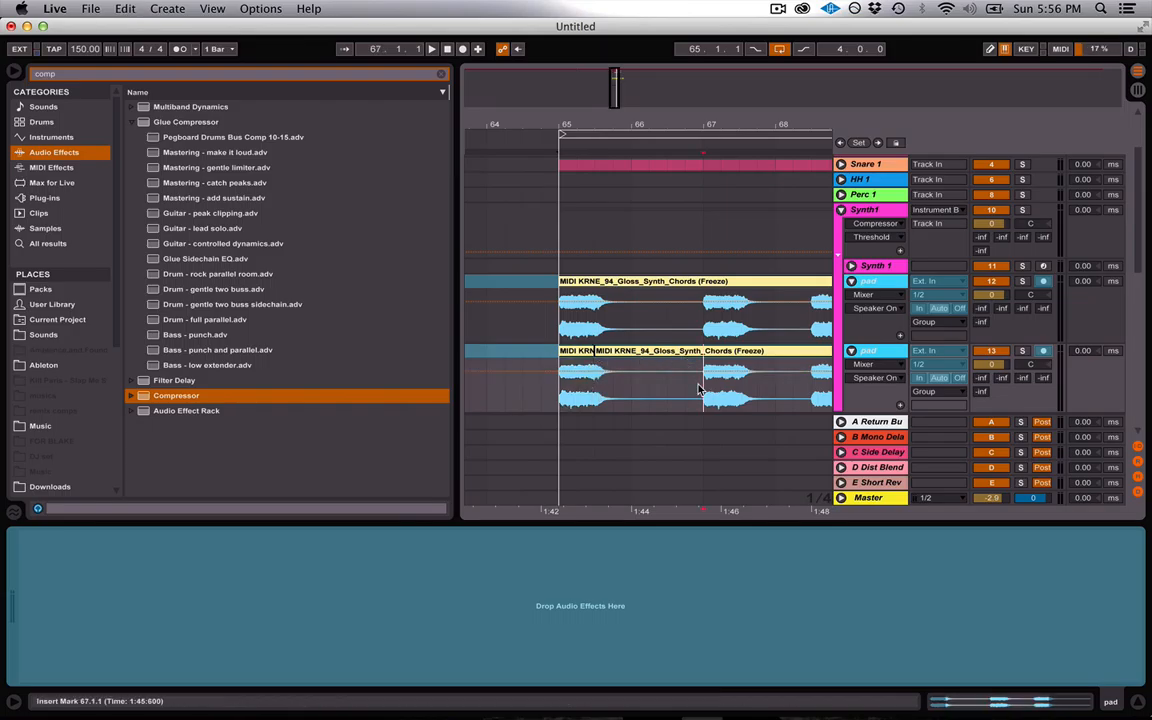
pyautogui.press('super+e')
pyautogui.click(582, 353)
pyautogui.press('Delete')
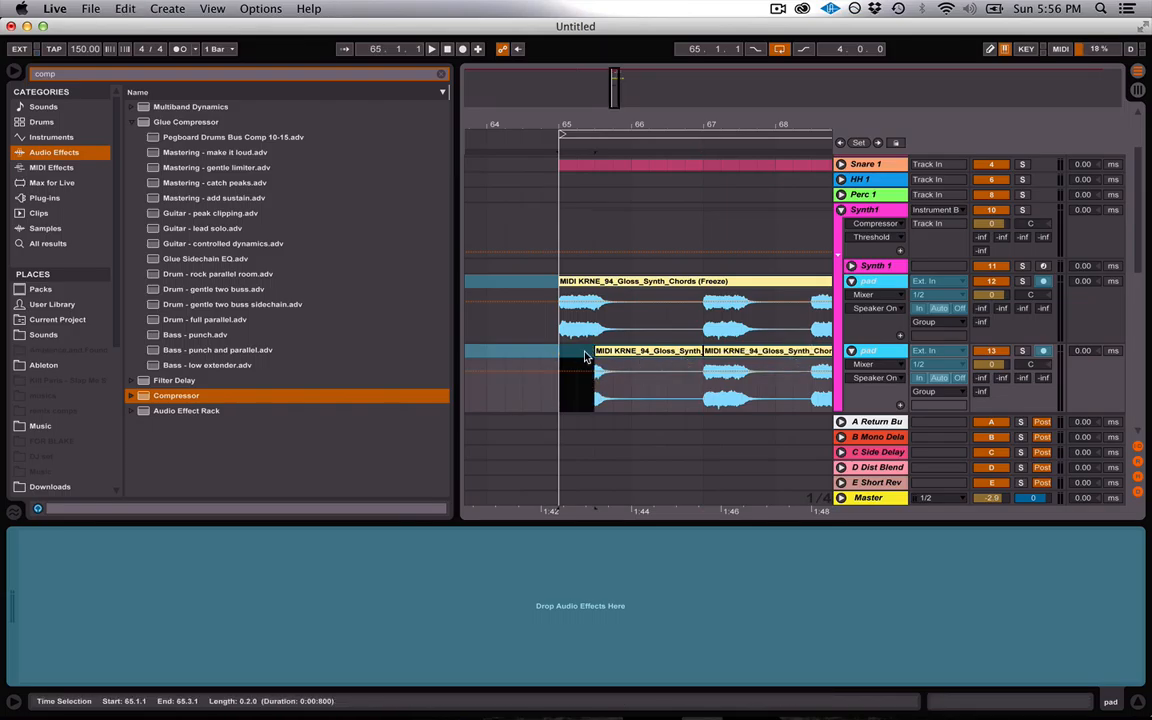
# Flatten the duplicated pad track to editable audio
pyautogui.rightClick(630, 352)
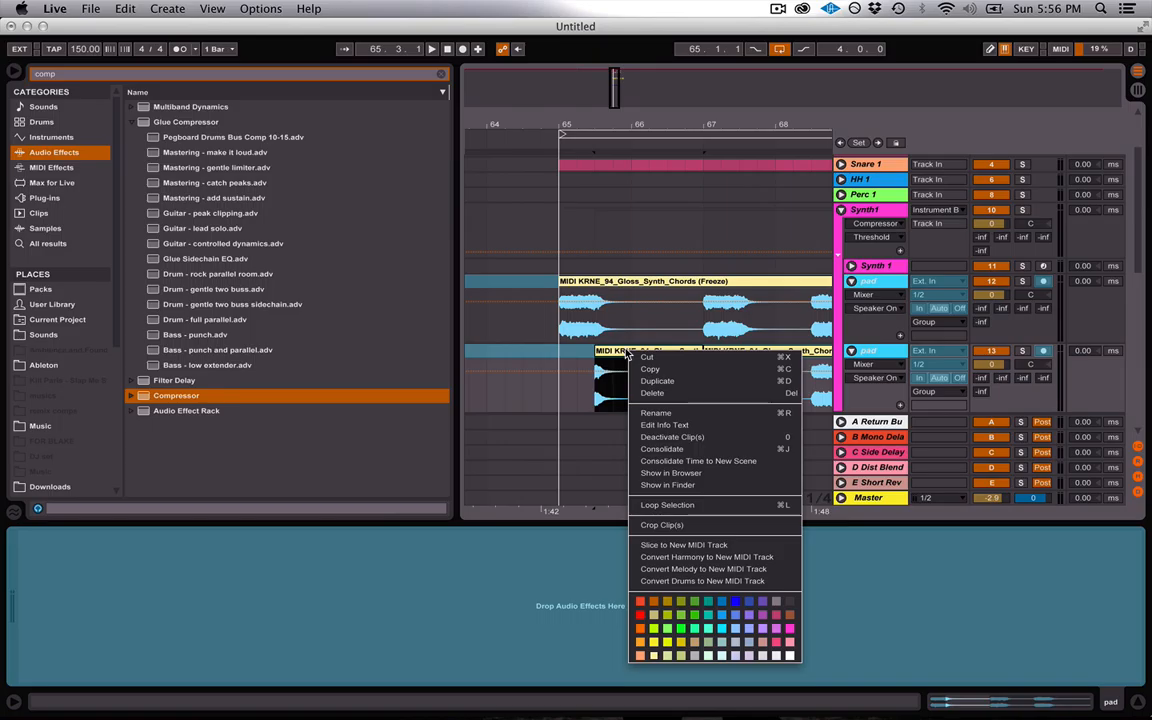
pyautogui.press('Escape')
pyautogui.rightClick(887, 352)
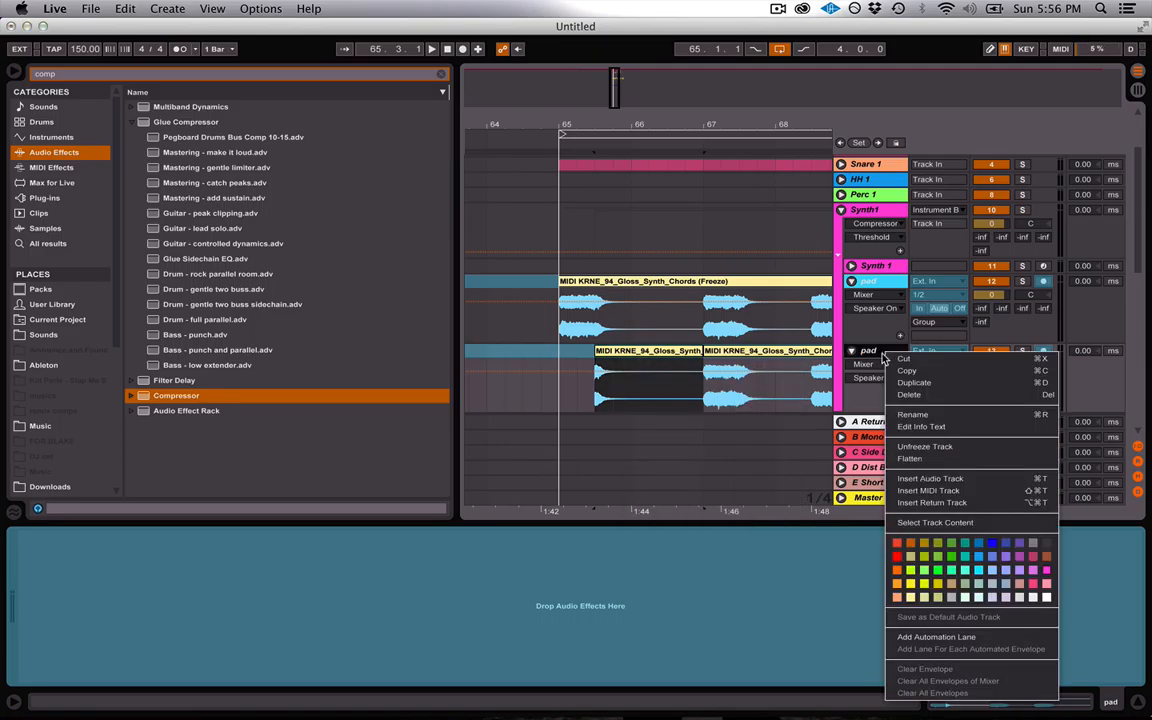
pyautogui.click(914, 457)
# Reverse the duplicated pad track's clip between 65.3.1 and 67.1.1 and collapse the clip view
pyautogui.doubleClick(658, 353)
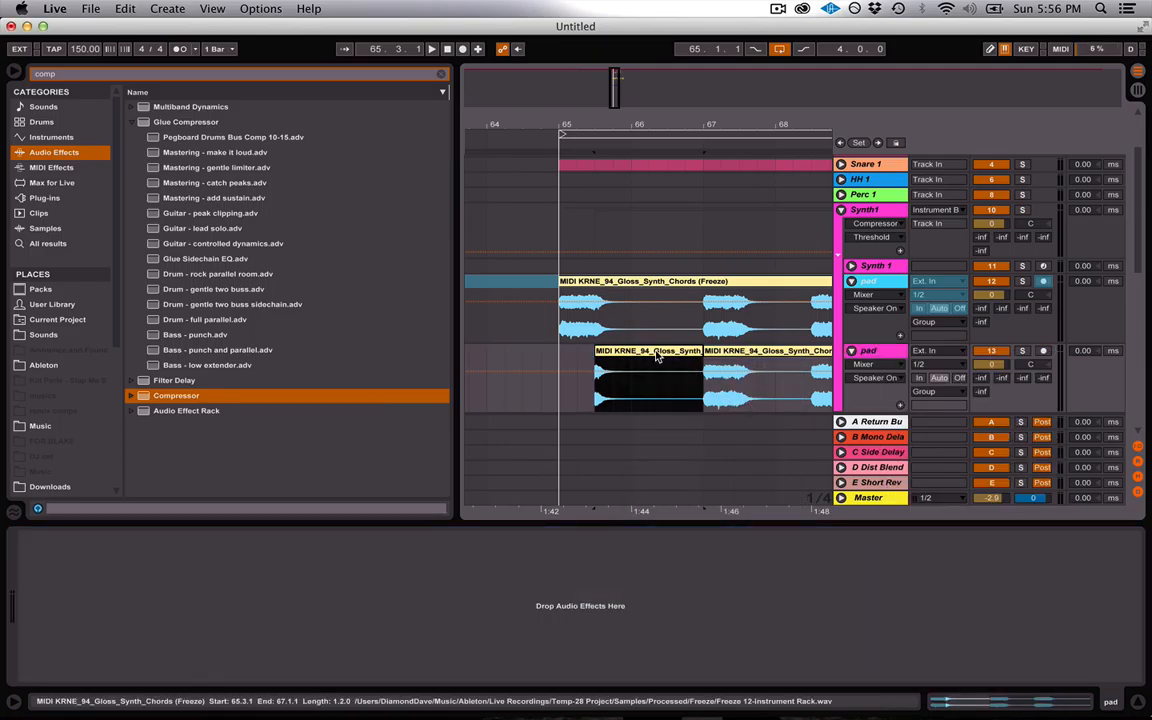
pyautogui.click(138, 580)
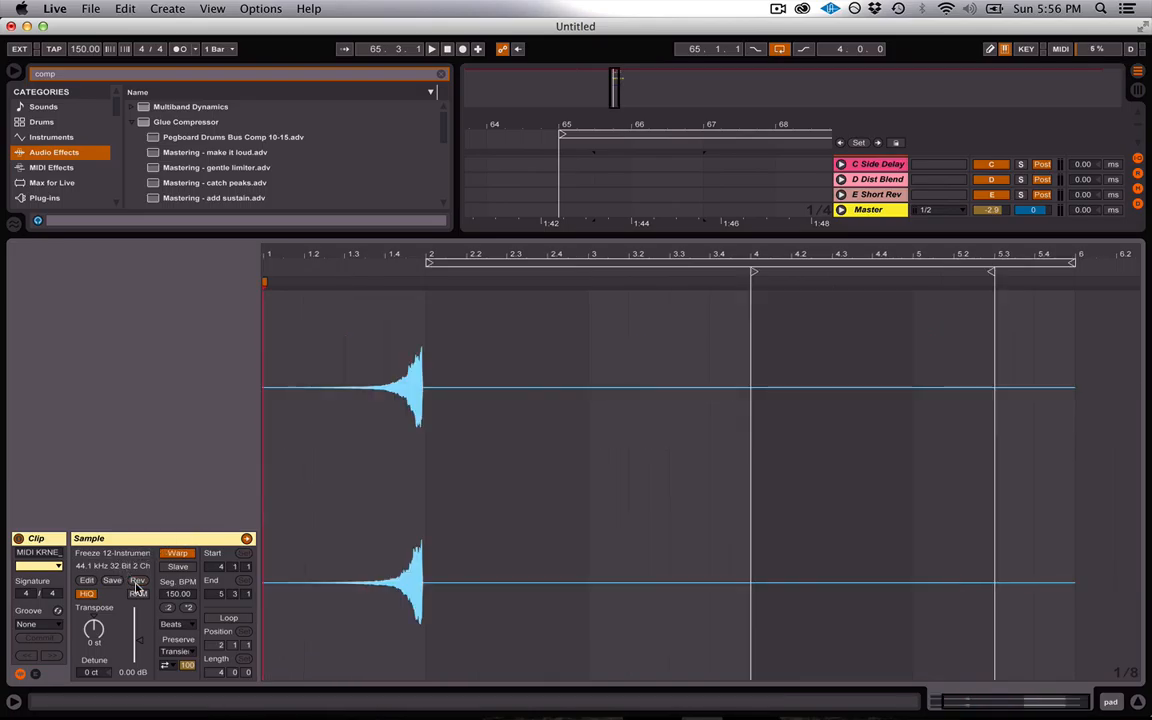
pyautogui.click(1138, 702)
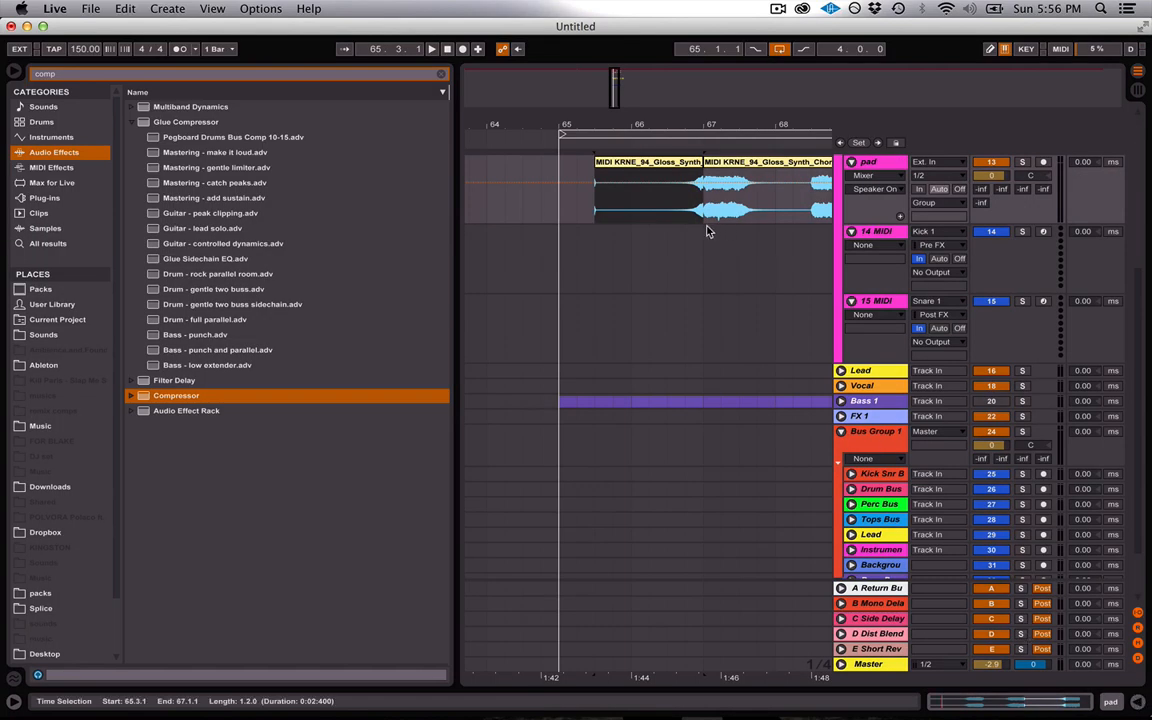
# Play the arrangement from 65.1.1 to hear the reversed pad tail with the original pad, and stop playback
pyautogui.scroll(3, 706, 229)
pyautogui.click(560, 313)
pyautogui.press('space')
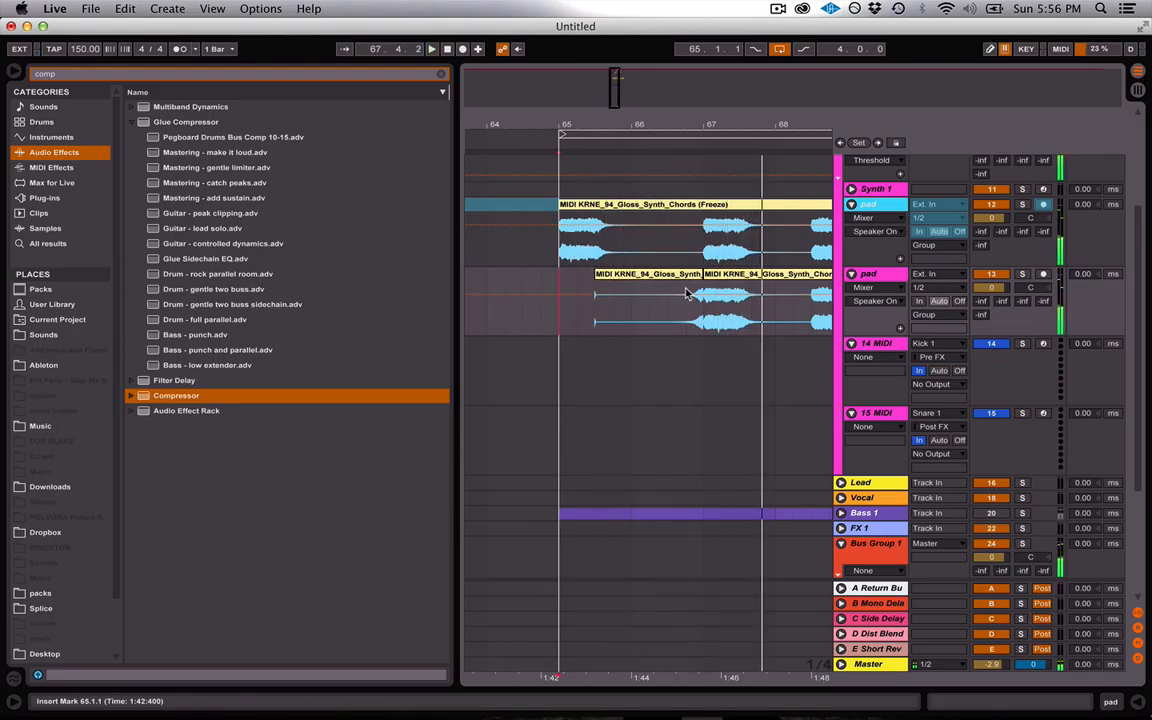
pyautogui.press('space')
# Trim the next clip on the duplicated pad track so that only the part from 67.3.1 to 68.3.1 remains
pyautogui.moveTo(704, 274); pyautogui.dragTo(741, 274)
pyautogui.hscroll(5, 741, 276)
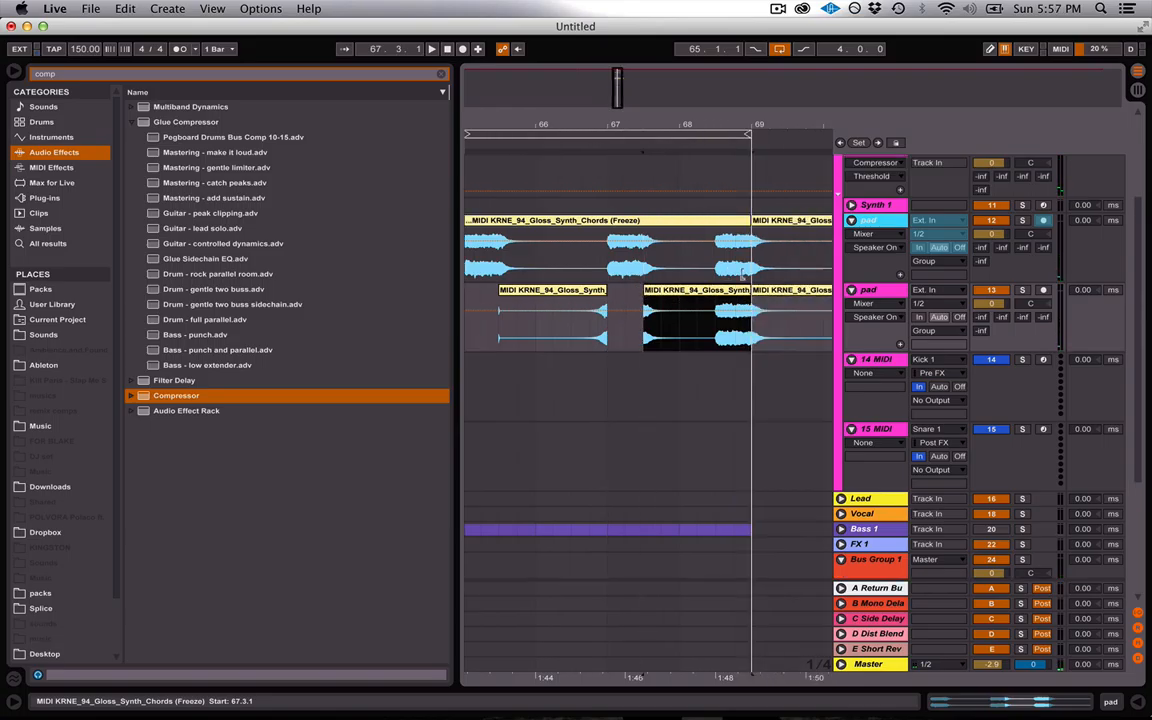
pyautogui.moveTo(645, 335); pyautogui.dragTo(717, 338)
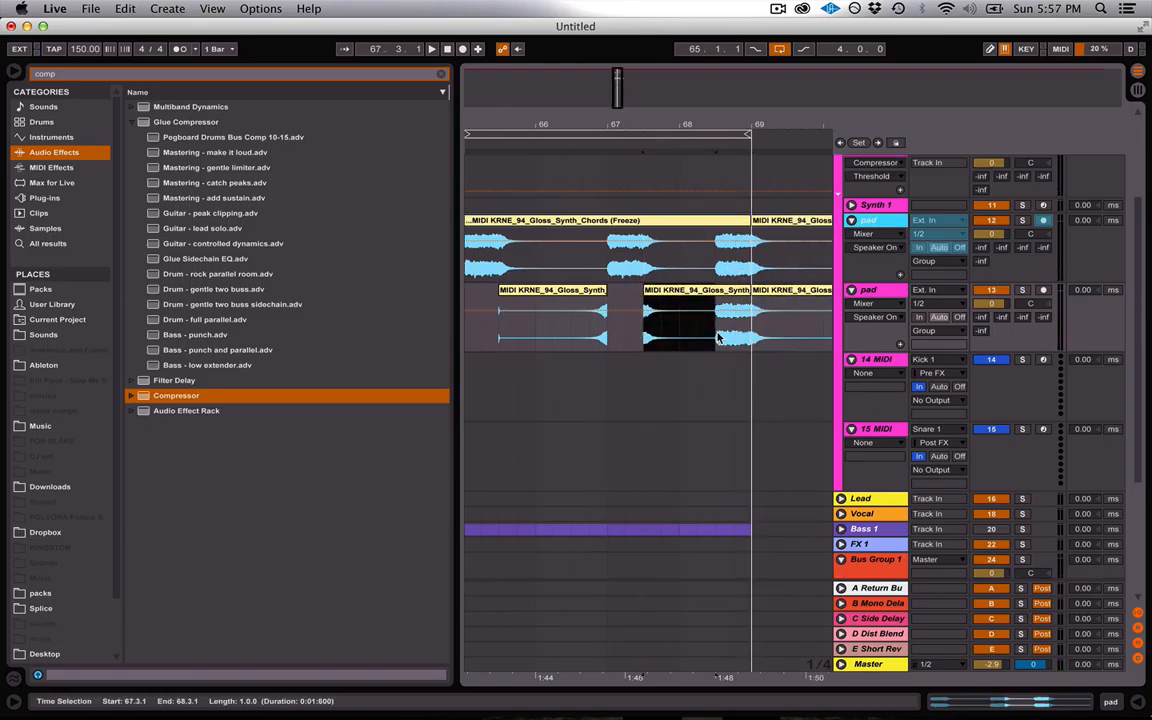
pyautogui.press('super+e')
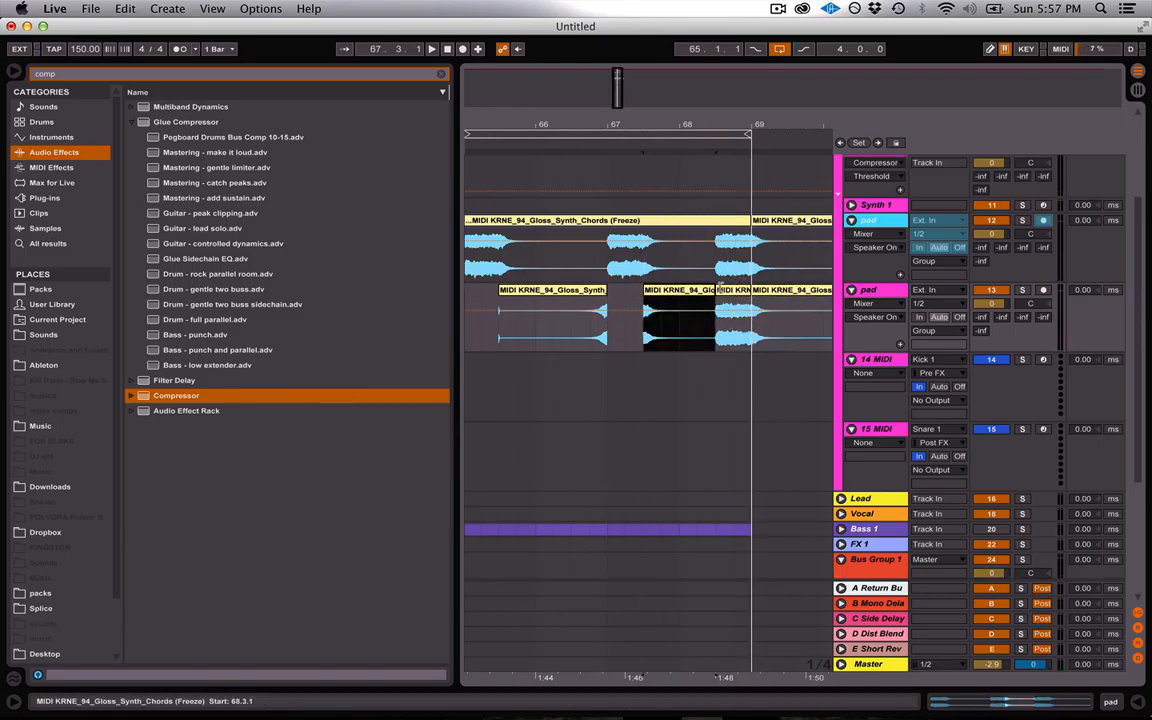
pyautogui.click(725, 292)
pyautogui.press('Delete')
# Delete the freeze tail clip starting at 69.1.1 on the duplicated pad track
pyautogui.click(778, 294)
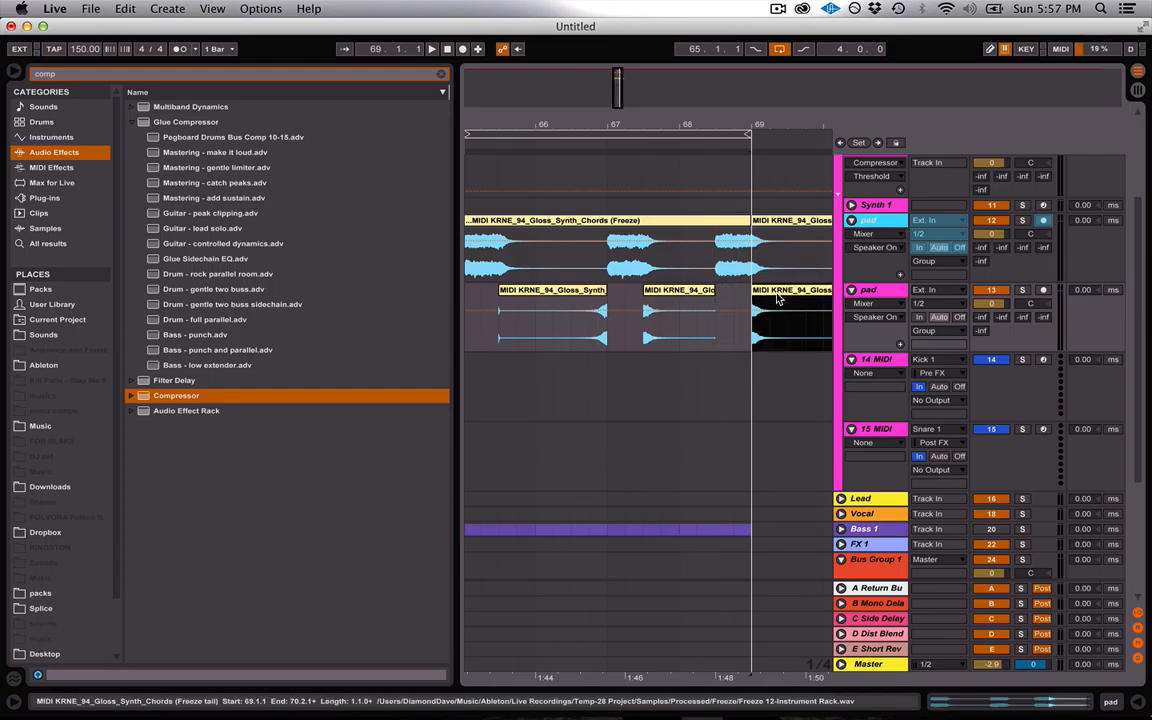
pyautogui.press('Delete')
pyautogui.hscroll(-3, 778, 298)
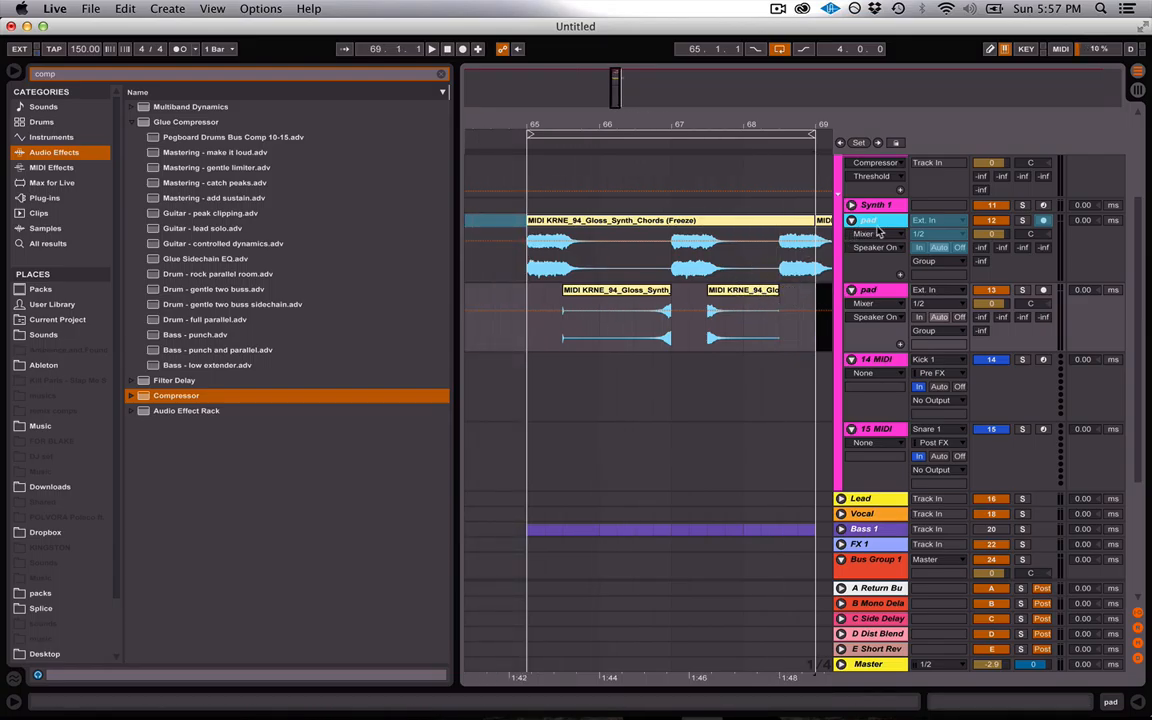
pyautogui.click(875, 221)
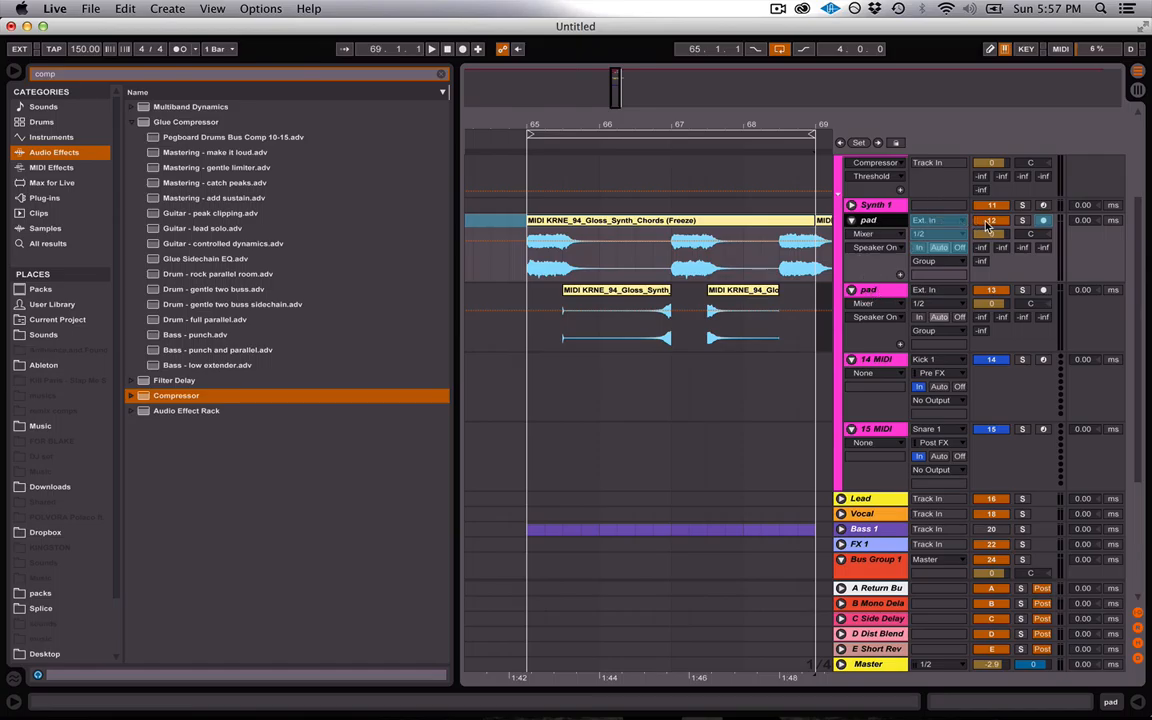
pyautogui.click(741, 319)
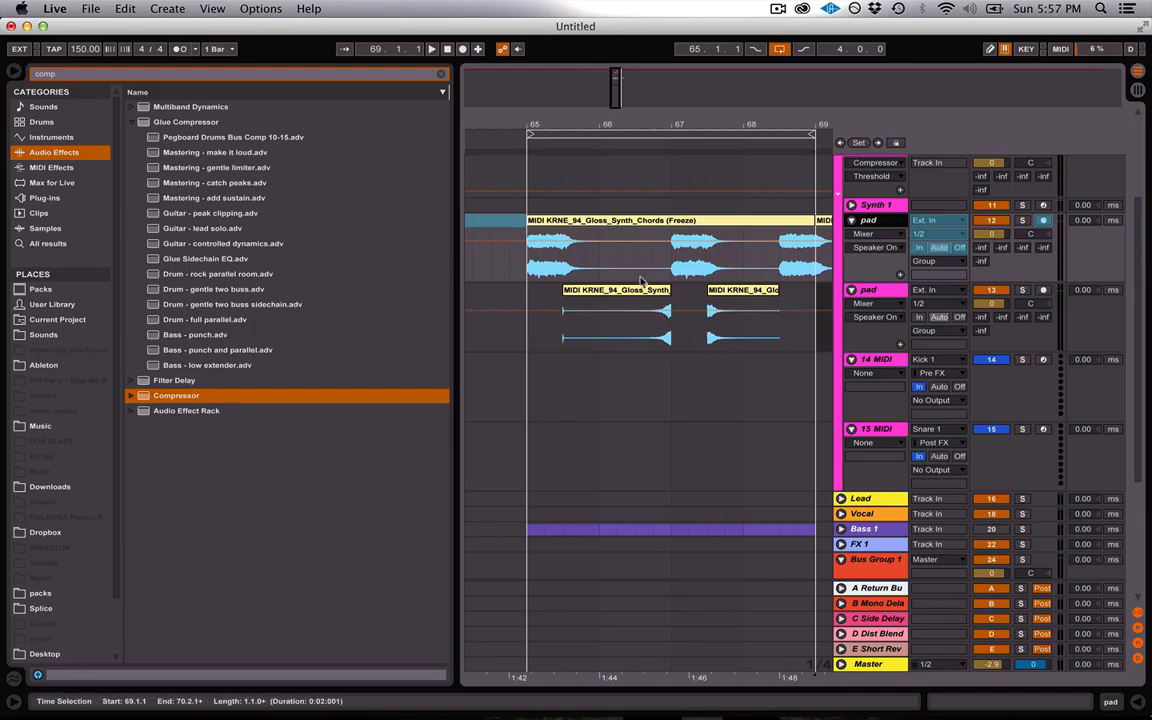
pyautogui.hscroll(1, 712, 320)
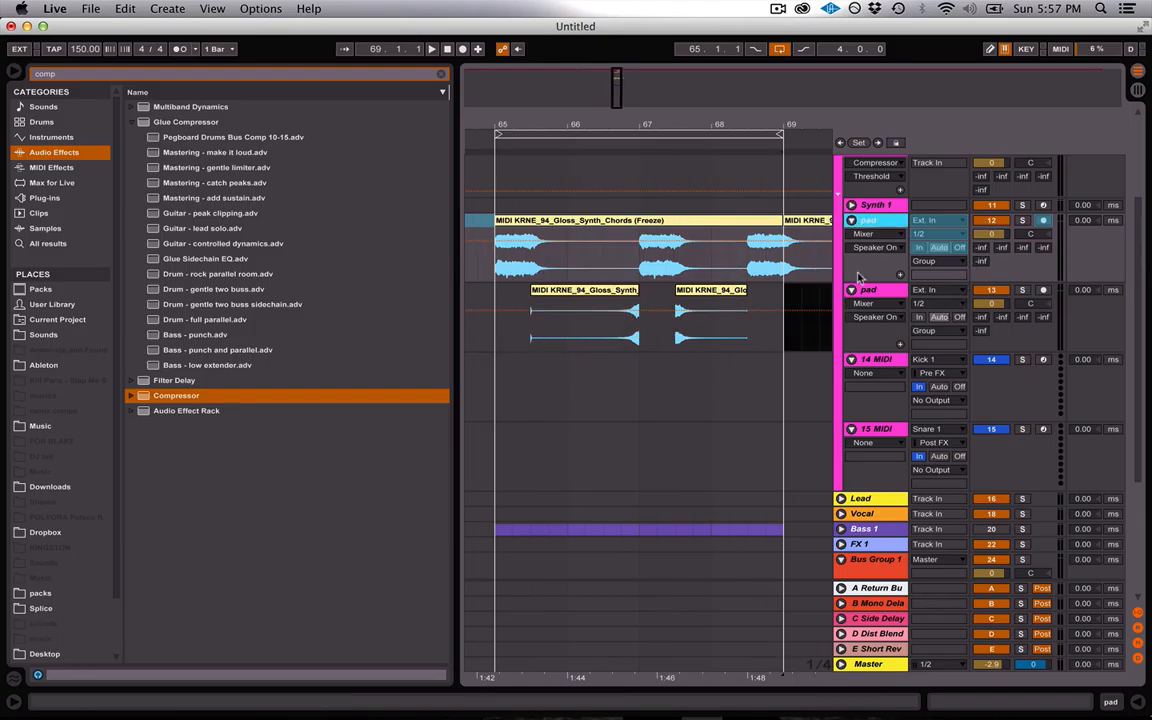
pyautogui.scroll(1, 830, 320)
pyautogui.hscroll(-1, 830, 320)
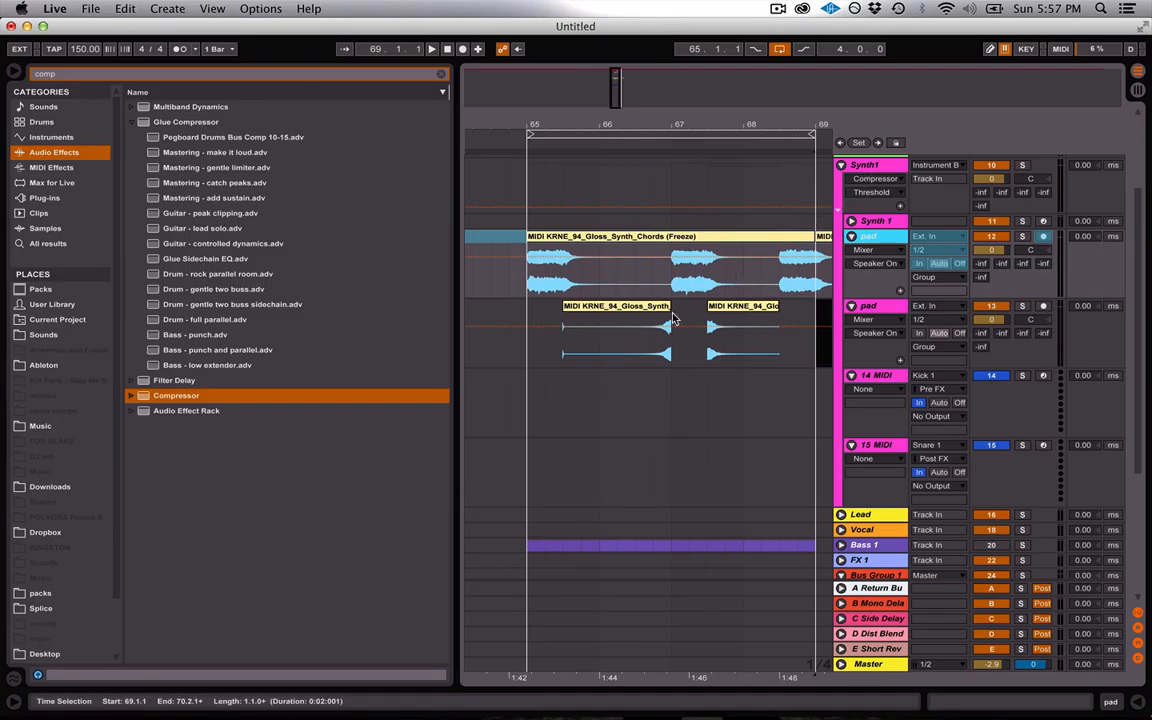
# Play the arrangement from 65.3.1 to hear the edited pad tails
pyautogui.click(562, 350)
pyautogui.press('space')
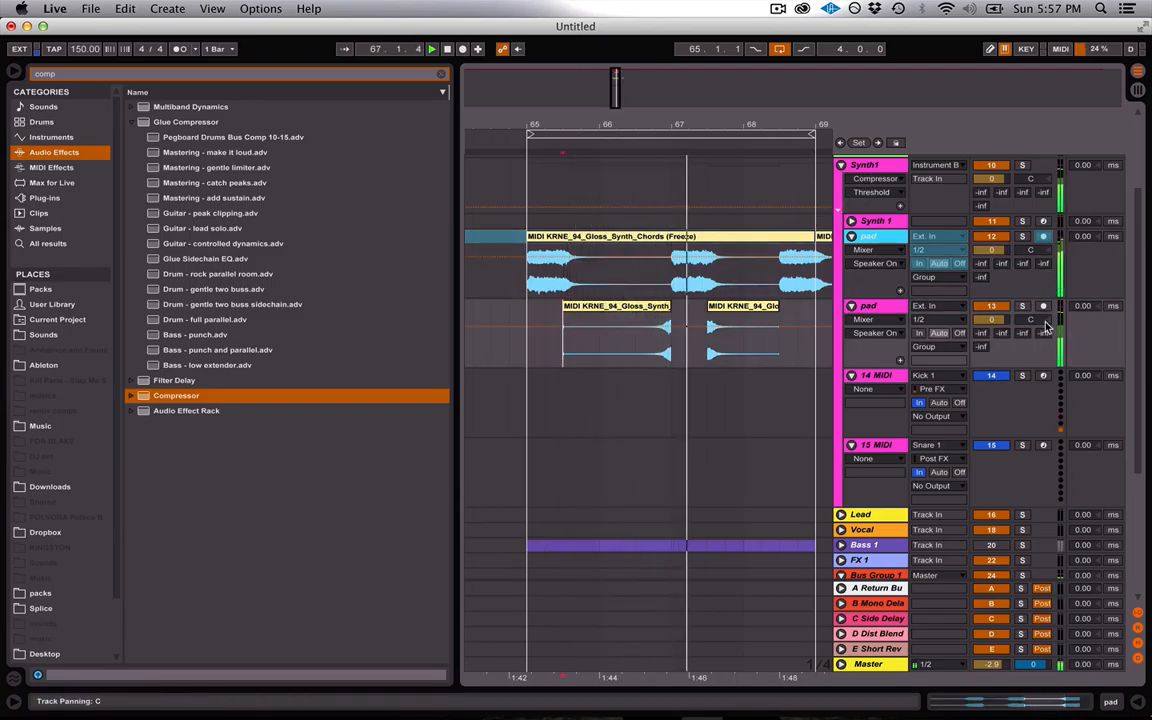
# Reverse the duplicated pad track's clip between 67.3.1 and 68.3.1 and collapse the clip view
pyautogui.click(714, 305)
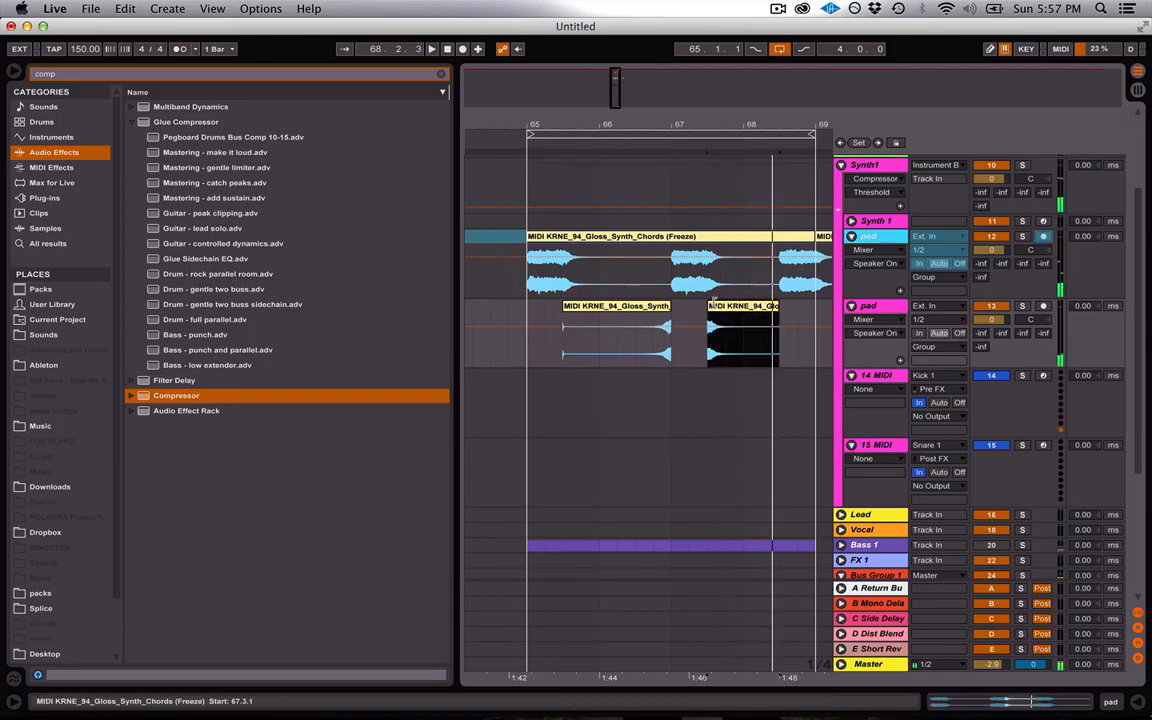
pyautogui.rightClick(736, 309)
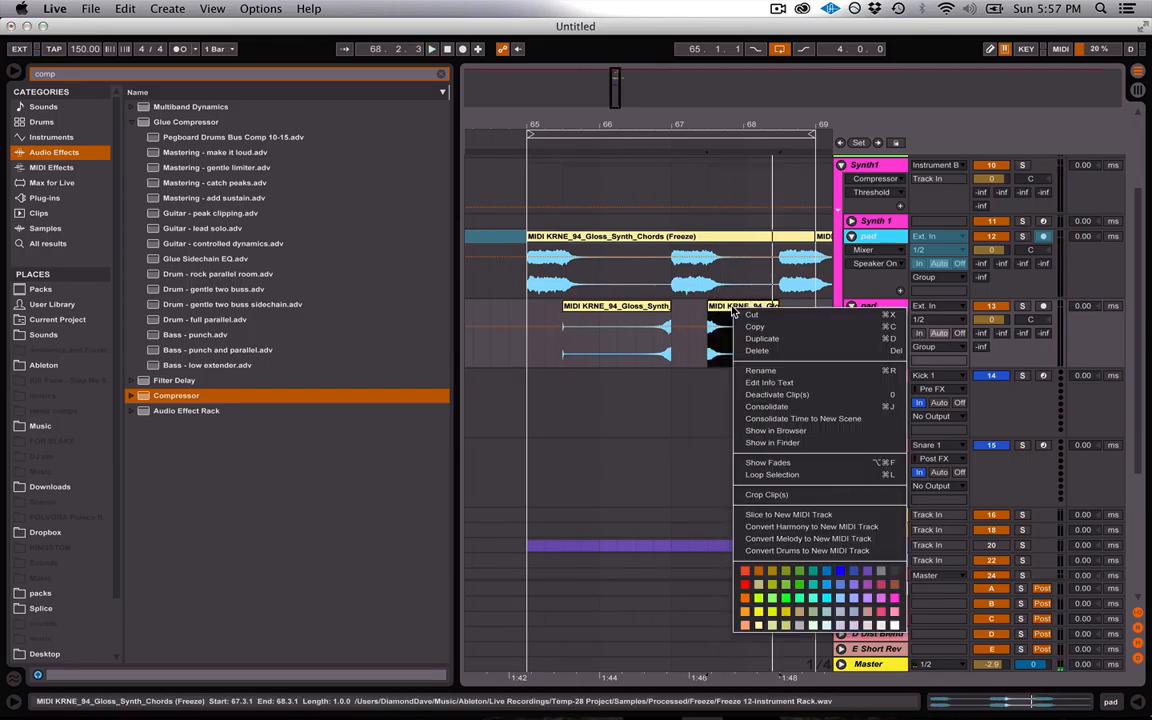
pyautogui.click(706, 362)
pyautogui.doubleClick(728, 313)
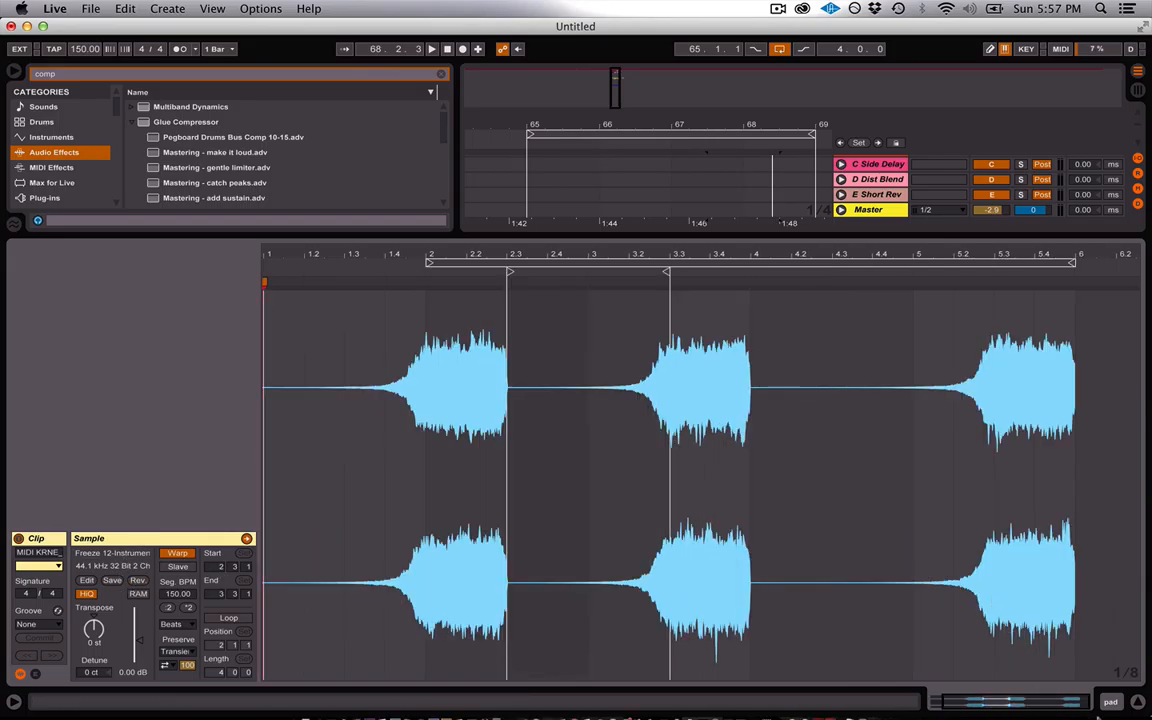
pyautogui.click(1138, 702)
# Play the arrangement from 65.1.1 to hear both reversed pad tails against the chords
pyautogui.scroll(3, 637, 291)
pyautogui.hscroll(2, 637, 291)
pyautogui.hscroll(2, 635, 291)
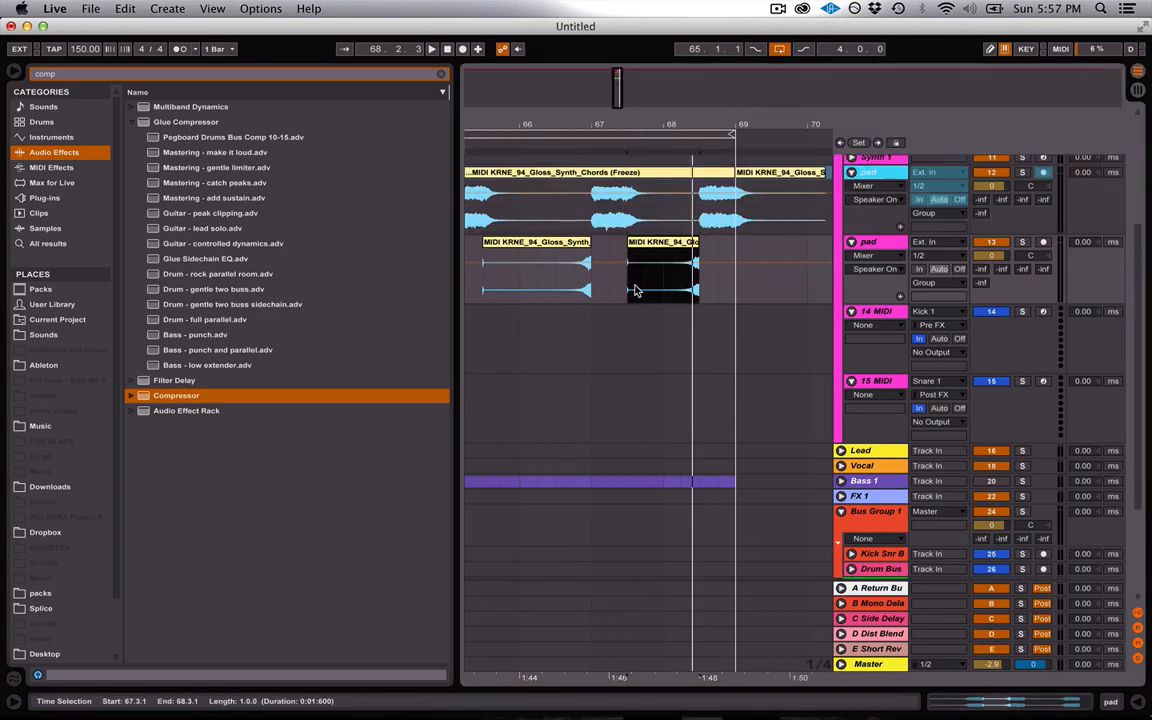
pyautogui.hscroll(-2, 635, 291)
pyautogui.click(508, 288)
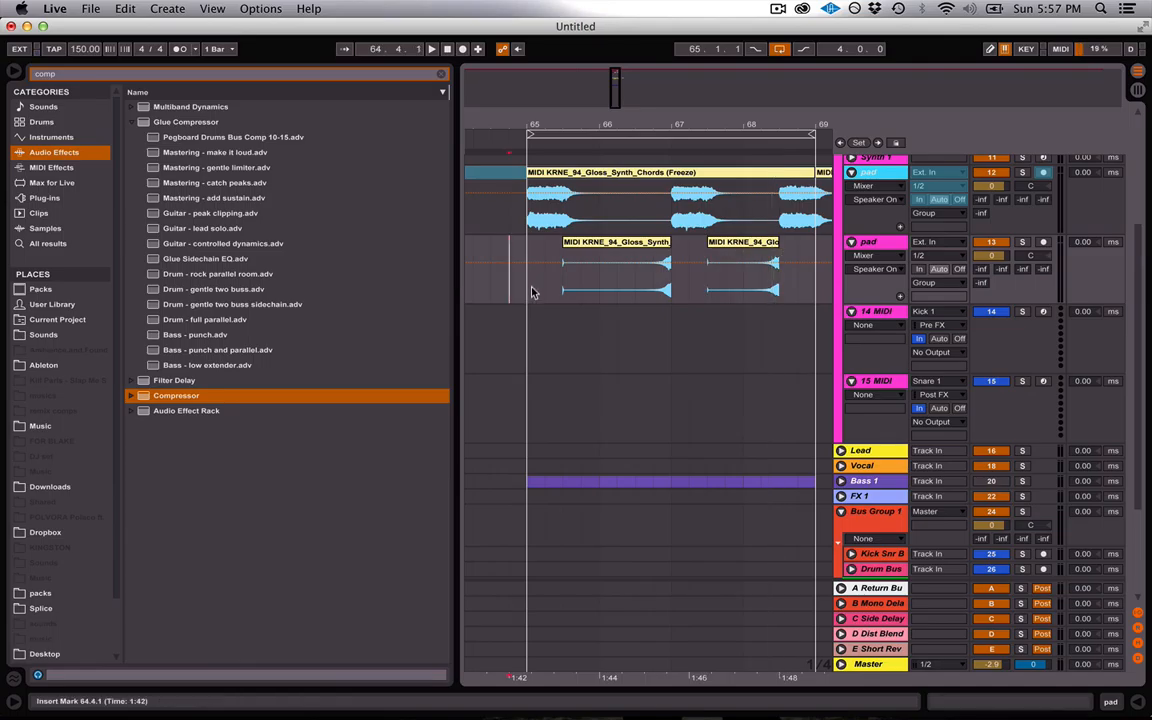
pyautogui.press('space')
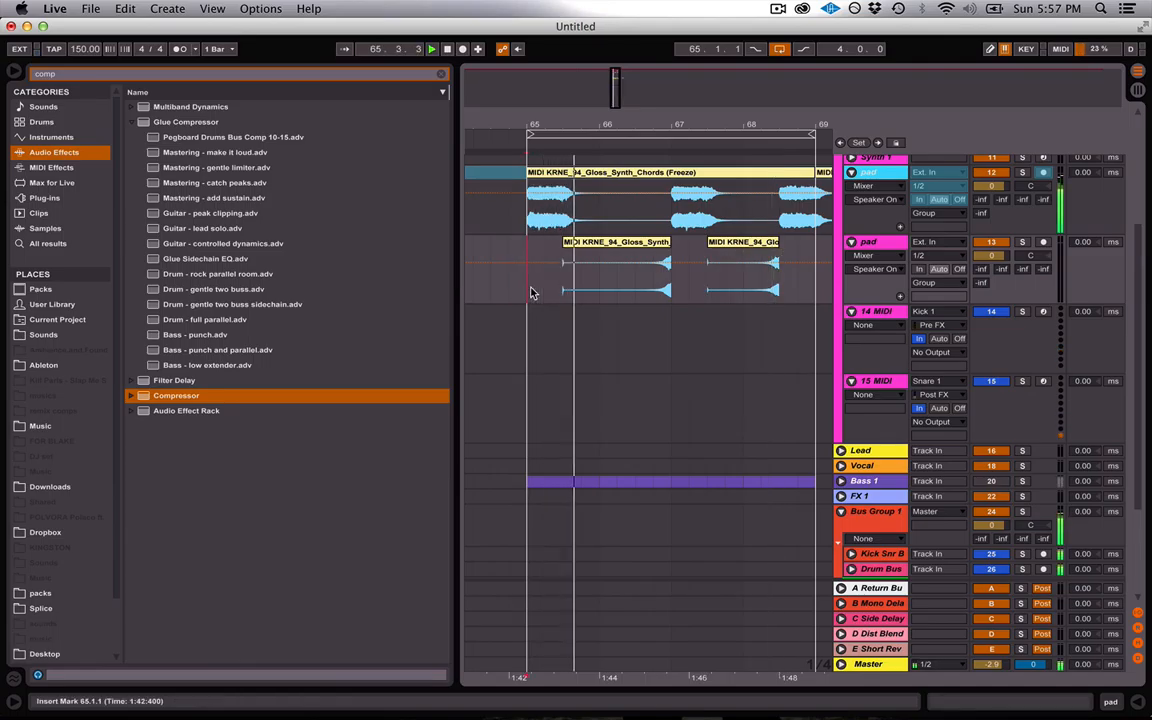
# Trim the starts of the two reversed pad clips to 65.4.1 and 67.4.1, and stop playback
pyautogui.moveTo(564, 242); pyautogui.dragTo(582, 242)
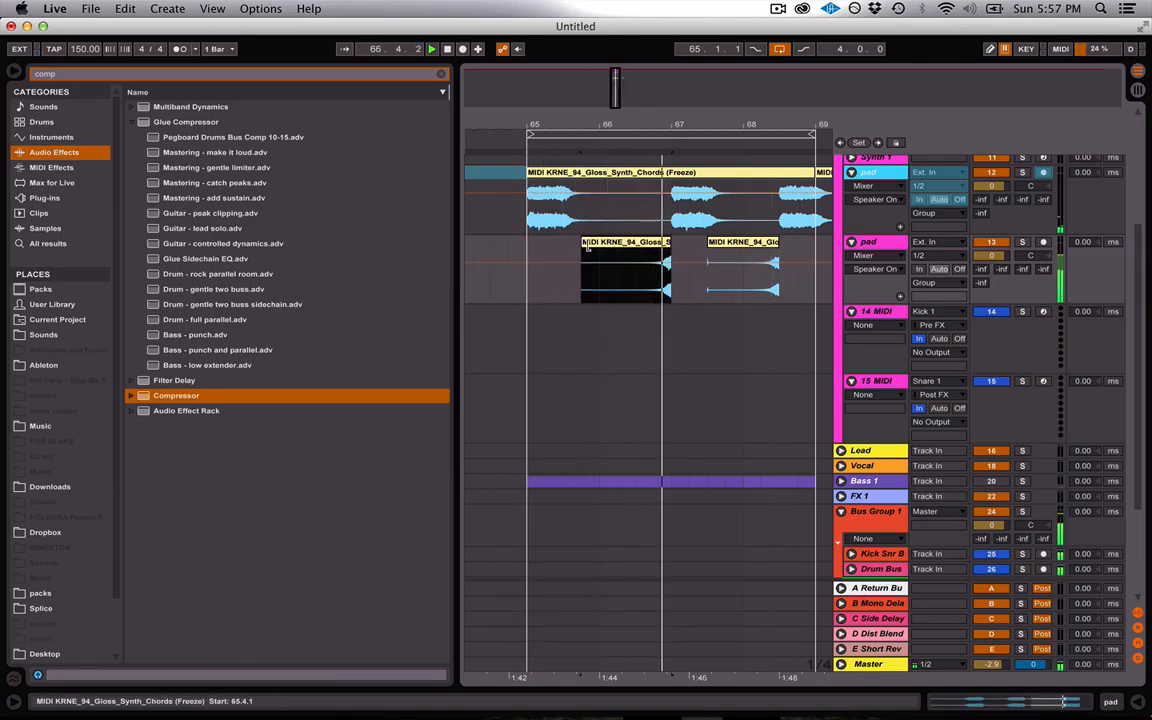
pyautogui.moveTo(709, 242); pyautogui.dragTo(727, 242)
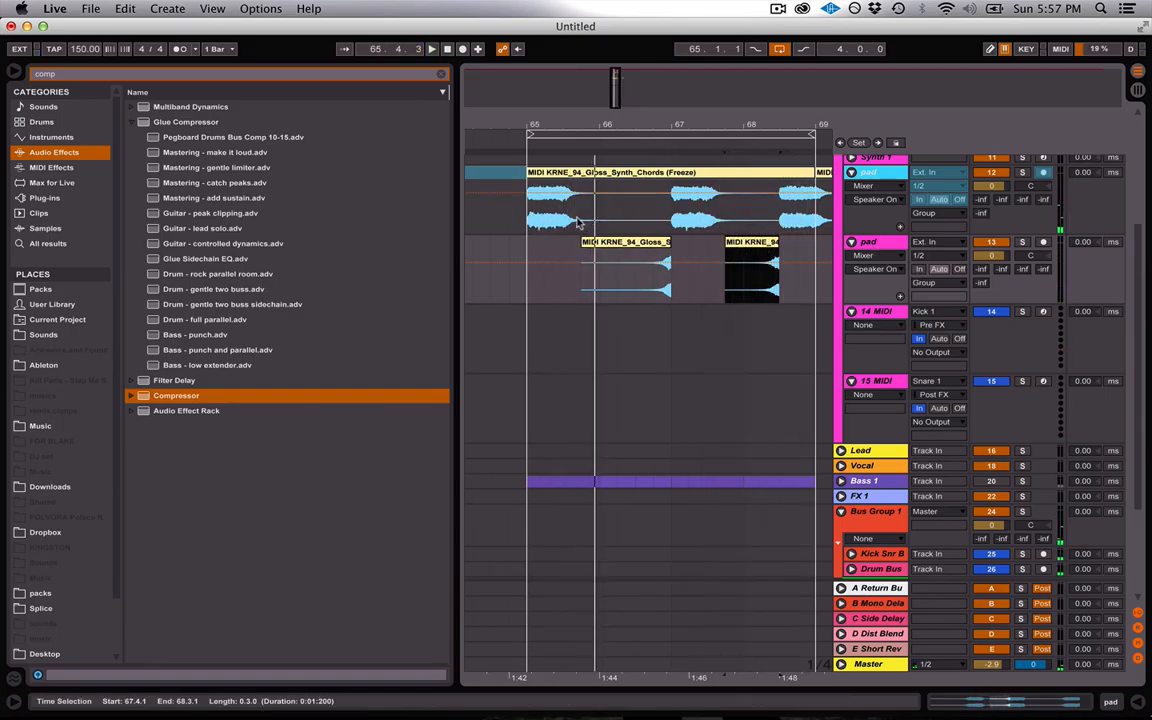
pyautogui.press('space')
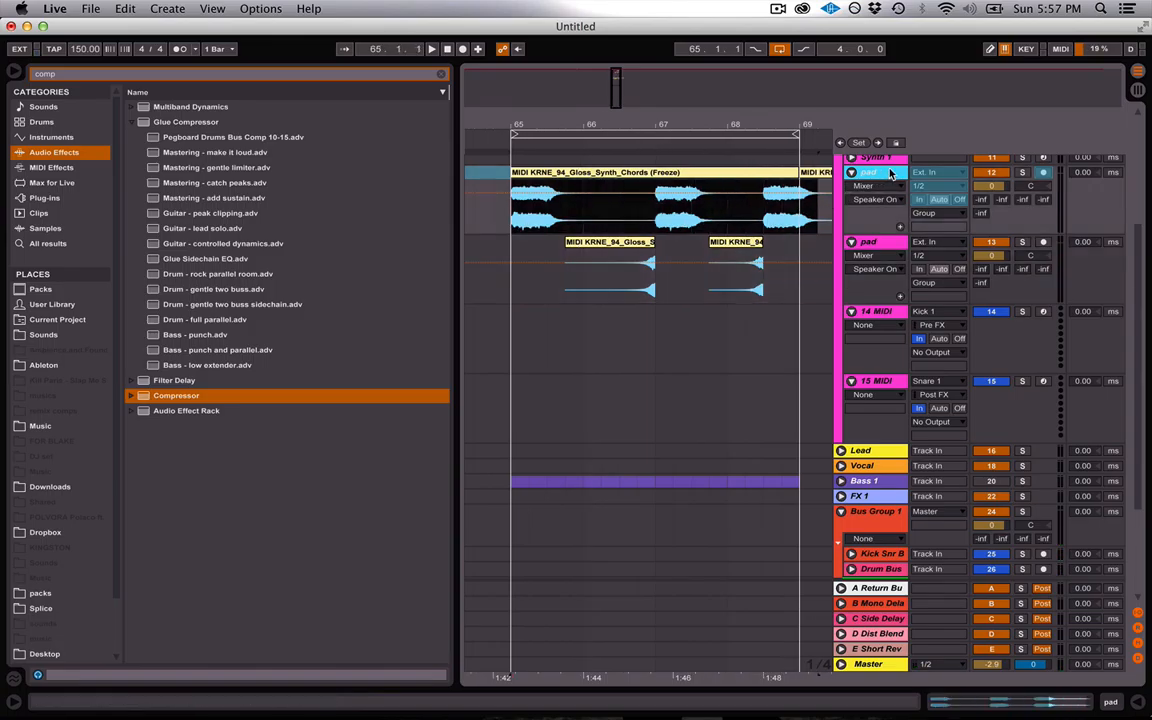
# Duplicate the frozen pad chord track and unfreeze the copy
pyautogui.press('super+d')
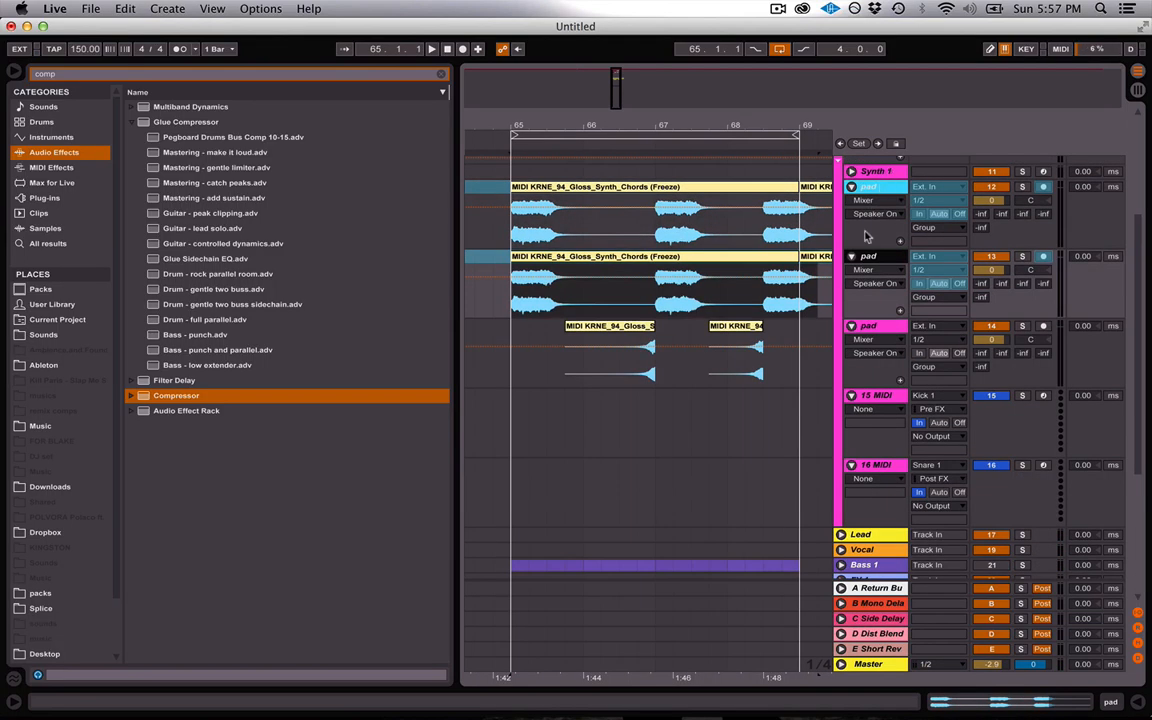
pyautogui.doubleClick(872, 260)
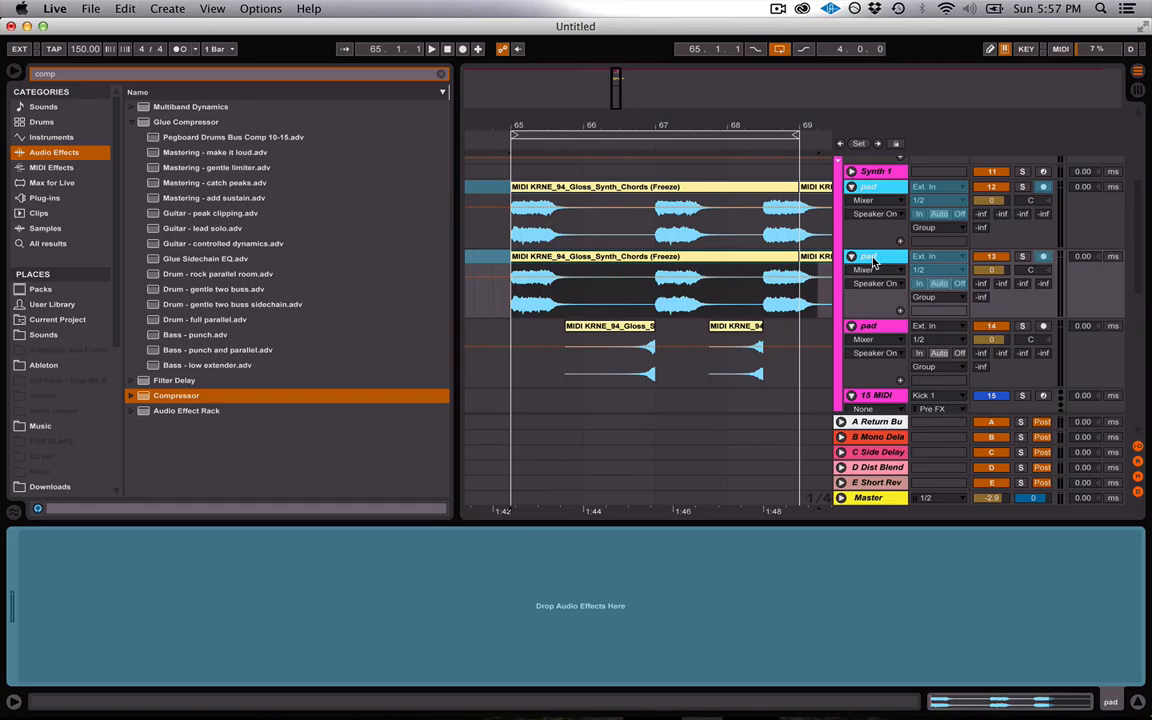
pyautogui.rightClick(873, 262)
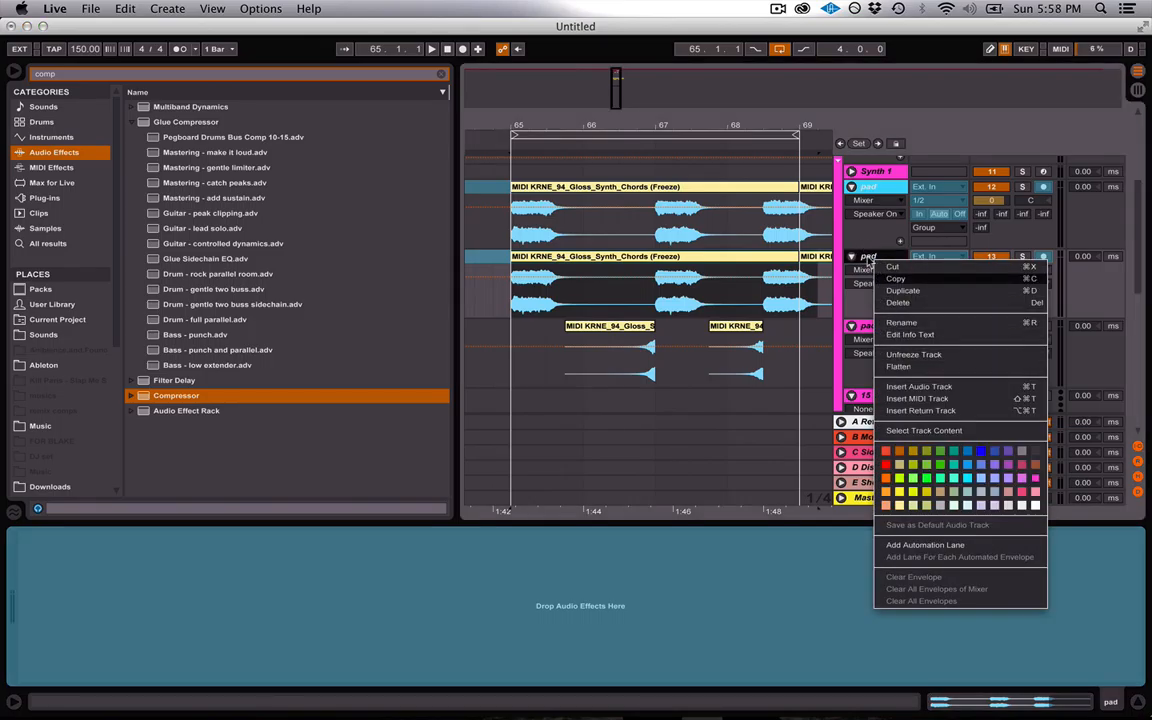
pyautogui.click(900, 354)
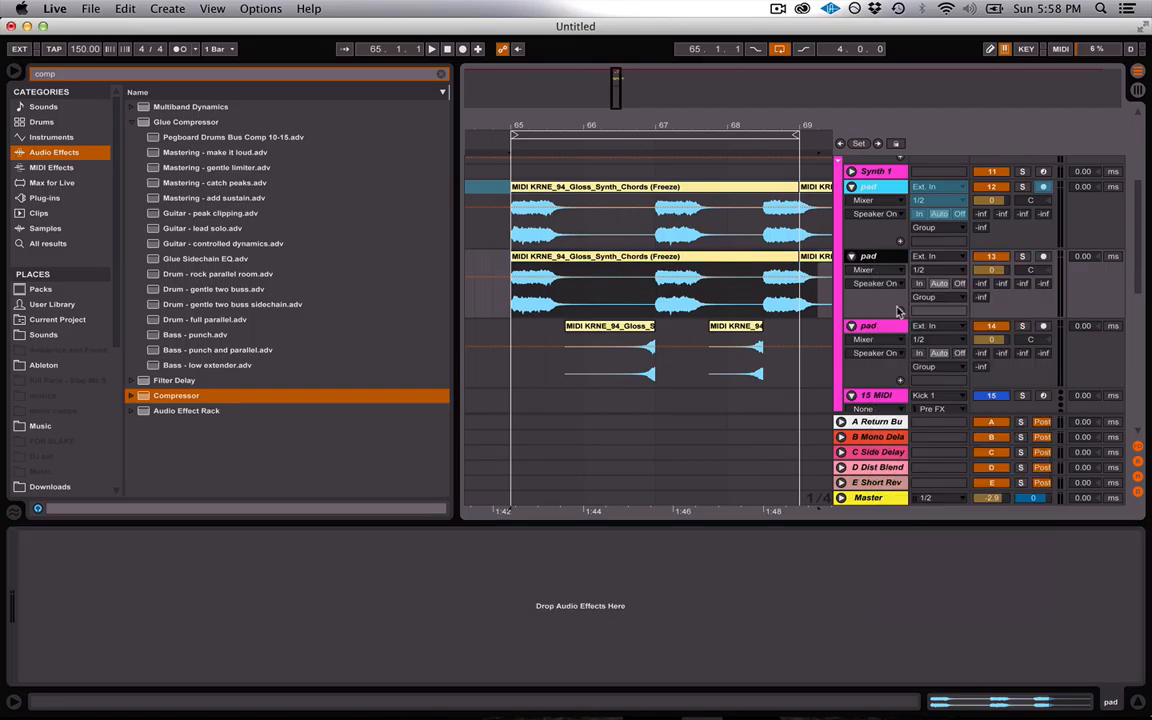
# Search the plug-ins for "emt" and load UAD EMT 250 on the unfrozen pad copy
pyautogui.click(70, 76)
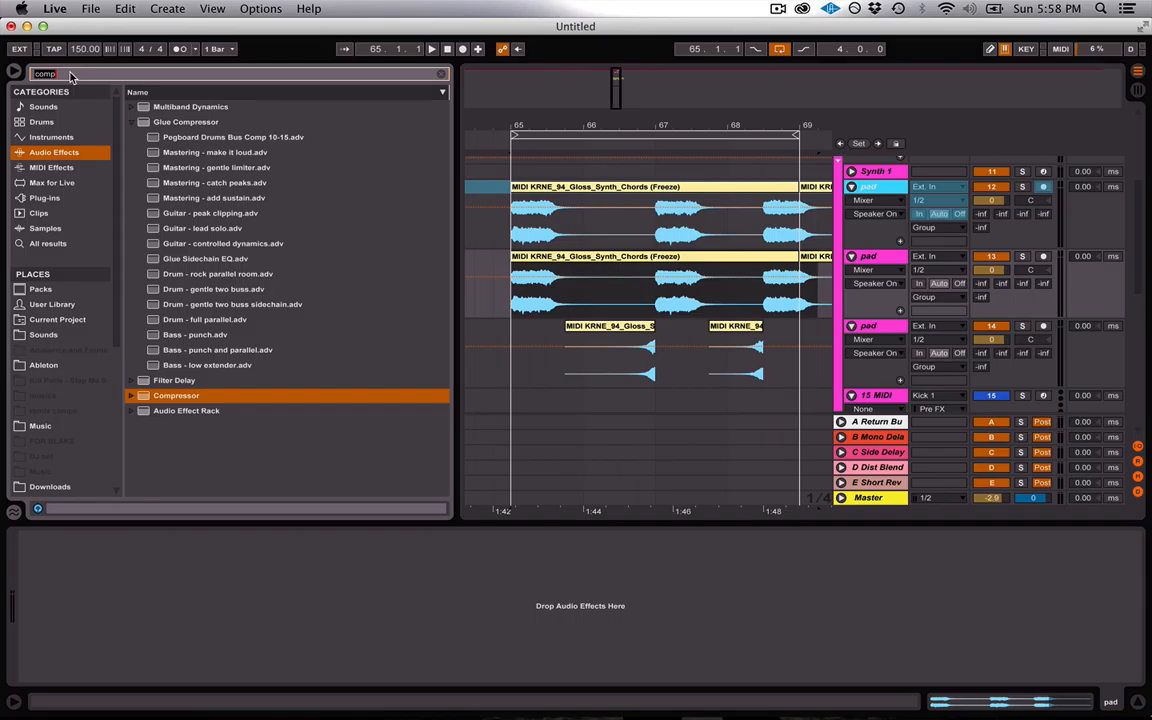
pyautogui.write('rev')
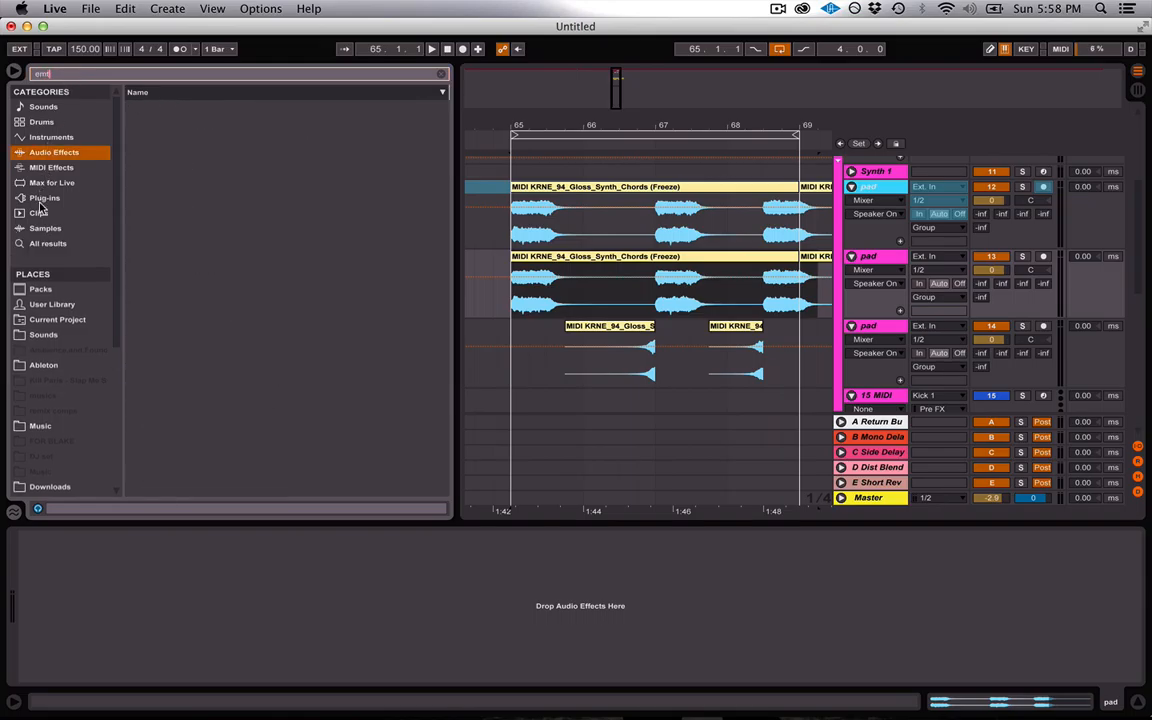
pyautogui.click(41, 203)
pyautogui.click(160, 168)
pyautogui.doubleClick(170, 197)
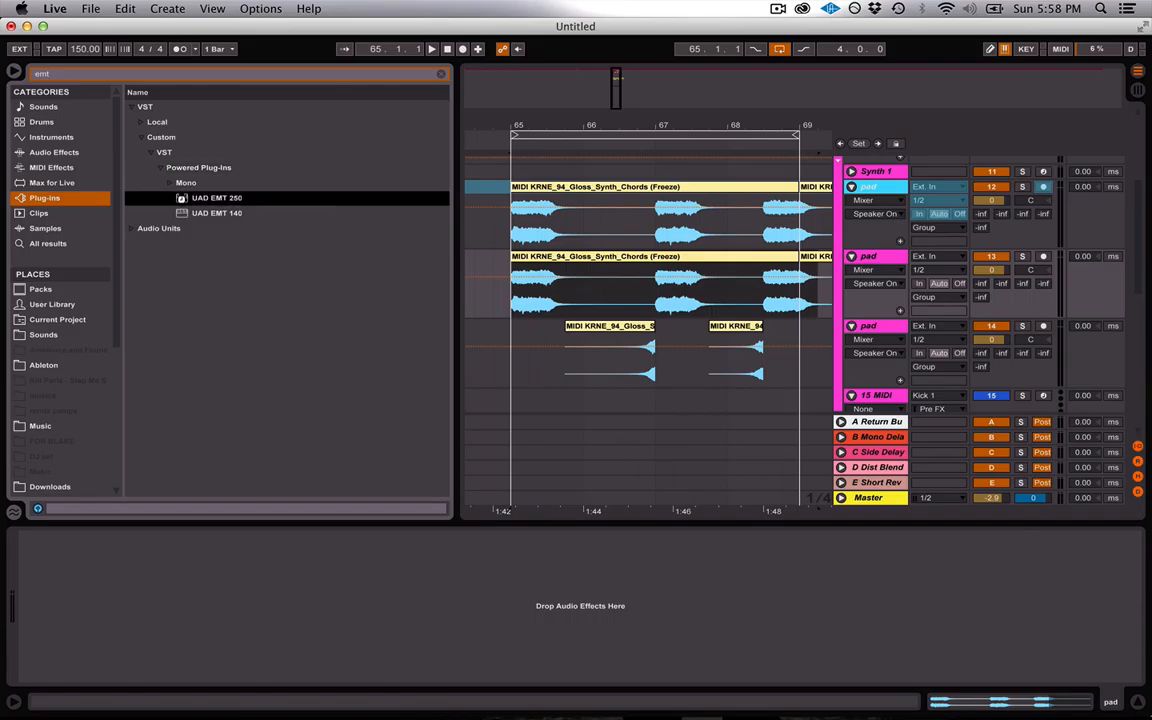
# Set the EMT 250 fully wet with a 4.5 s reverb time while auditioning it, and close the plug-in window
pyautogui.moveTo(747, 535); pyautogui.dragTo(1034, 522)
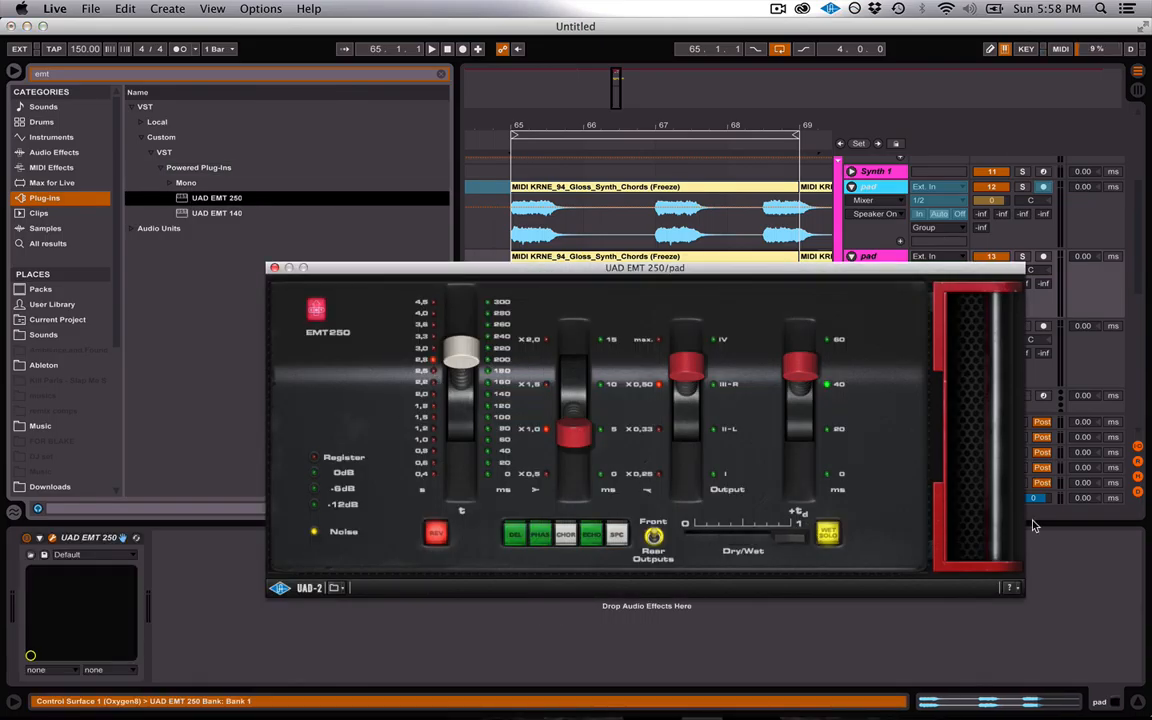
pyautogui.press('space')
pyautogui.moveTo(443, 378); pyautogui.dragTo(502, 268)
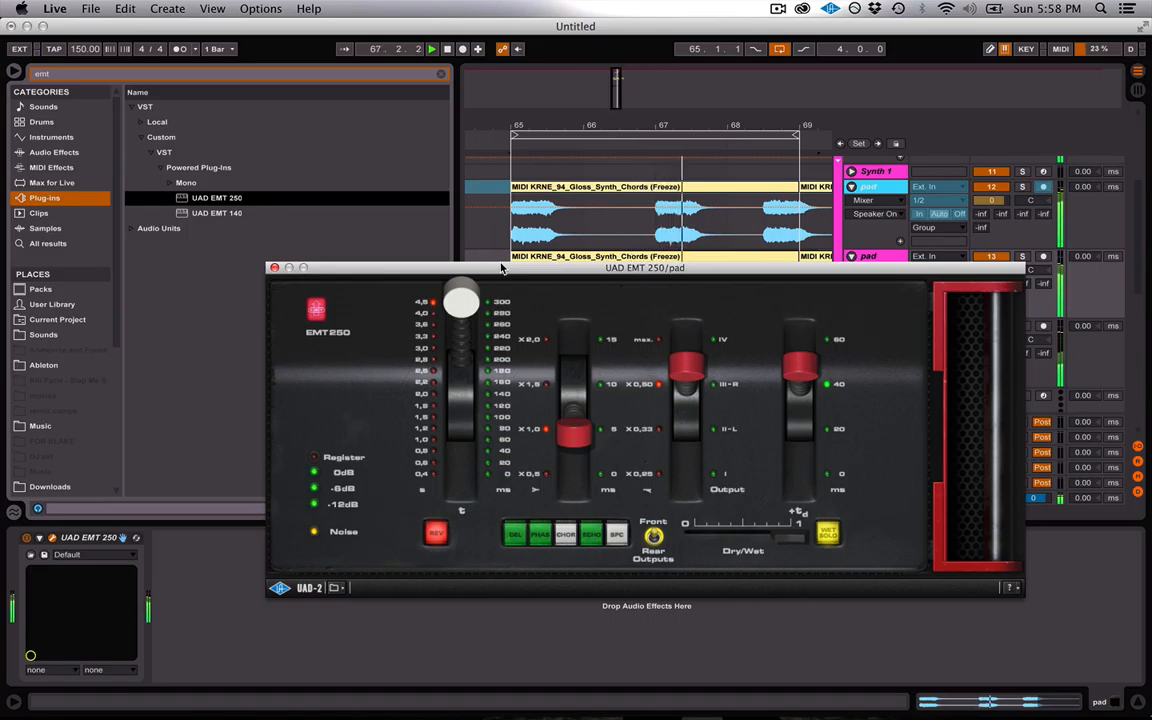
pyautogui.click(274, 268)
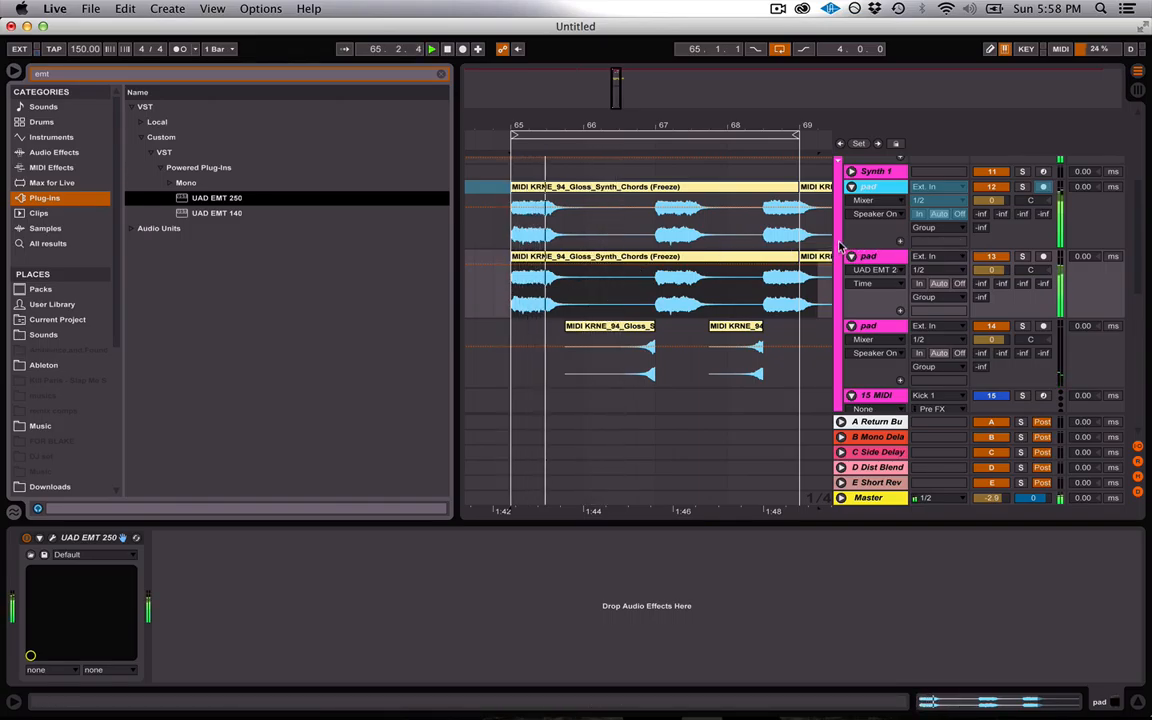
pyautogui.press('space')
# Freeze and flatten the pad copy with the EMT 250 reverb
pyautogui.rightClick(882, 261)
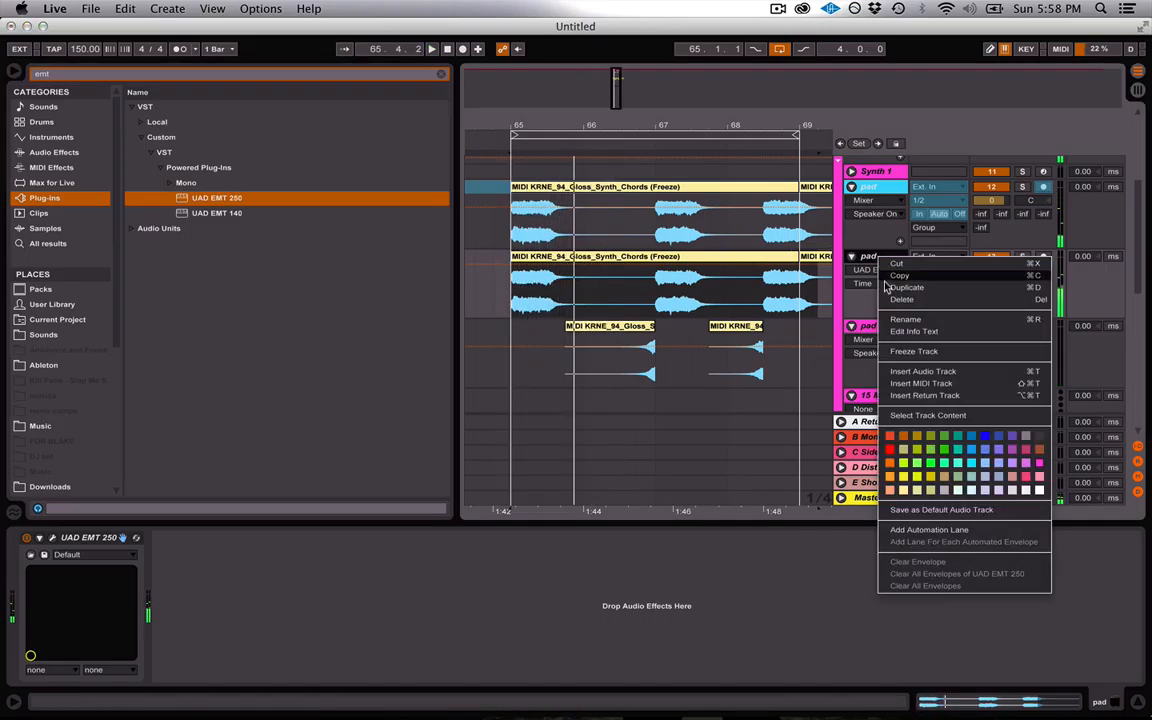
pyautogui.click(907, 352)
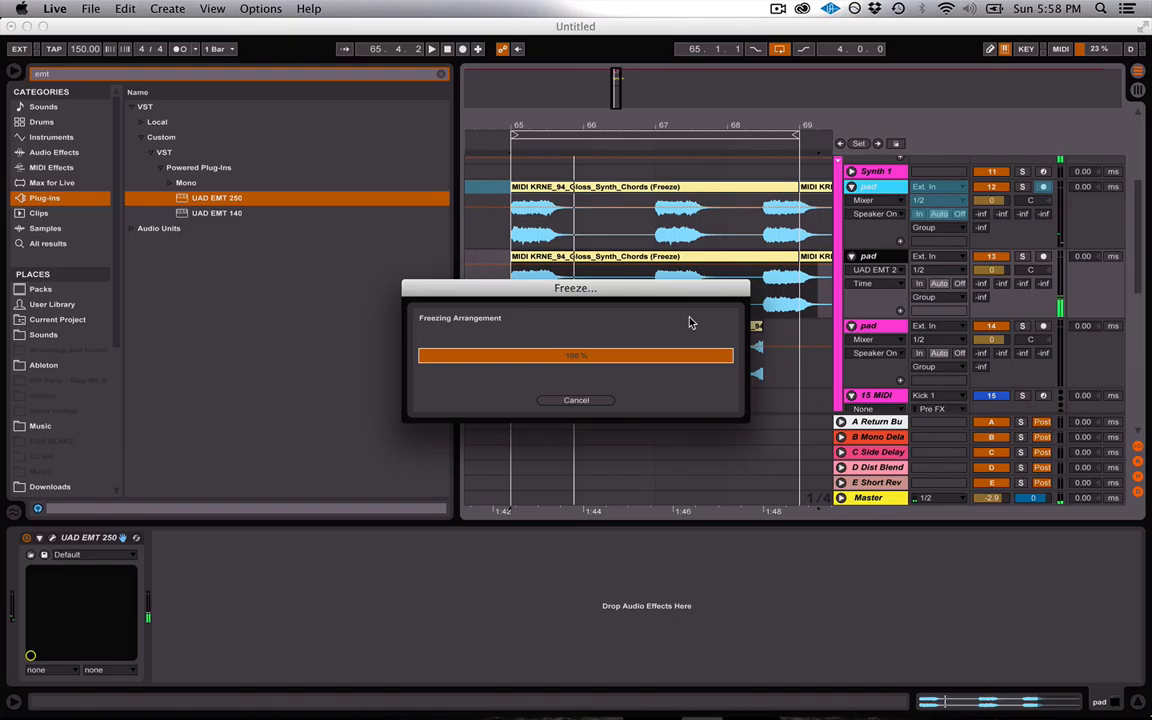
pyautogui.click(868, 257)
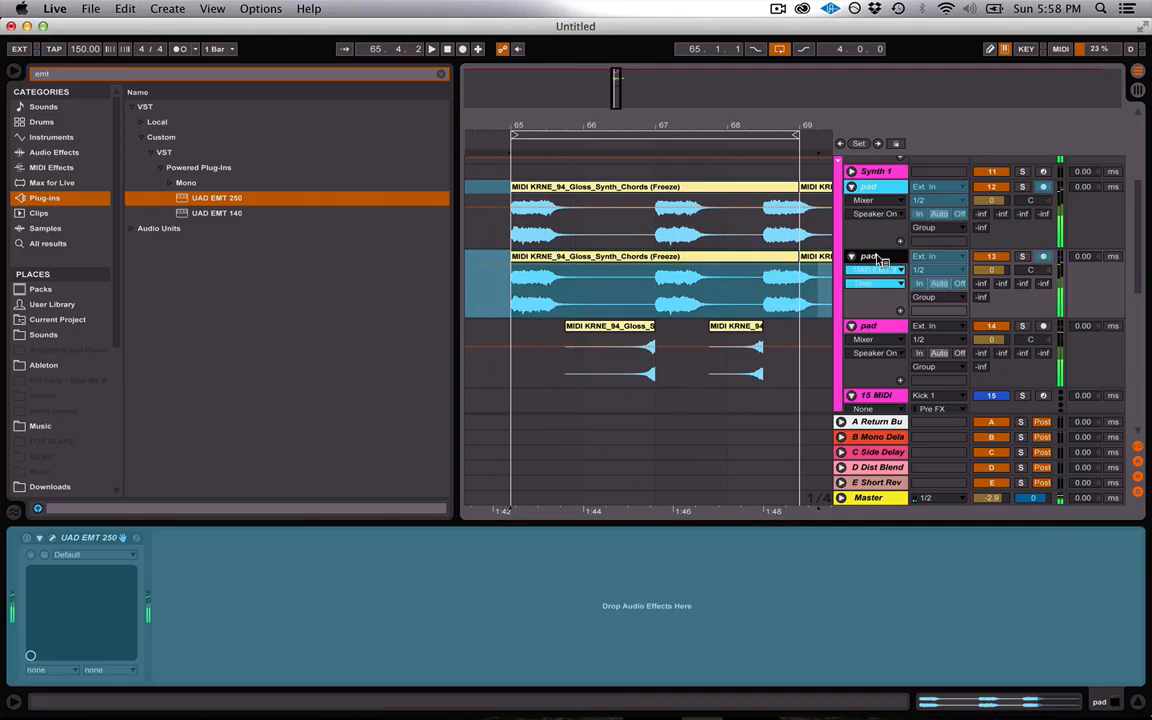
pyautogui.rightClick(870, 258)
pyautogui.click(903, 364)
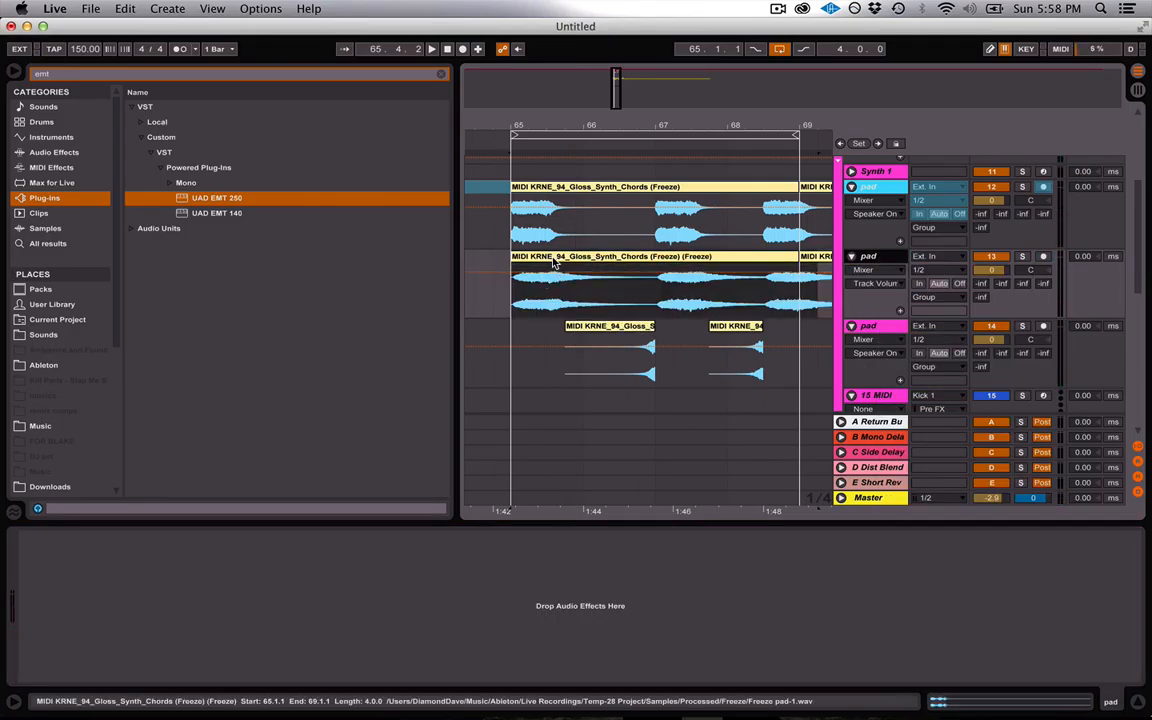
# Shape the flattened reverb clip's volume envelope to rise from silence at bars 1 and 3, and collapse the clip view
pyautogui.doubleClick(558, 276)
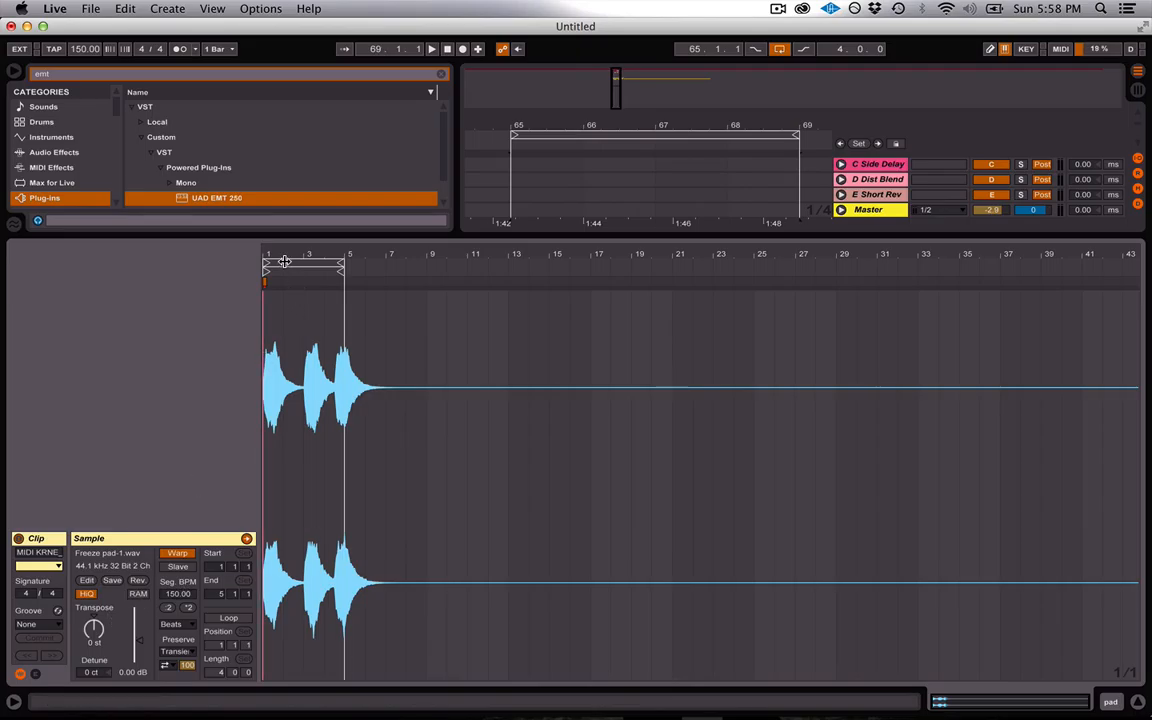
pyautogui.click(34, 675)
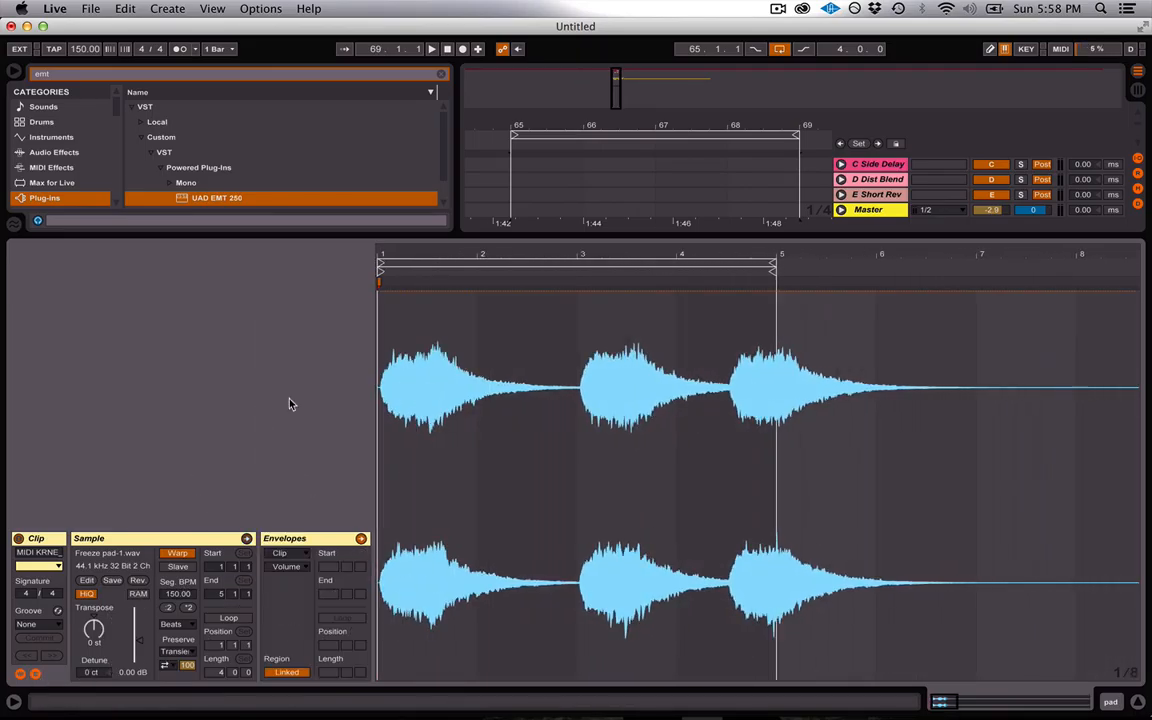
pyautogui.press('super+a')
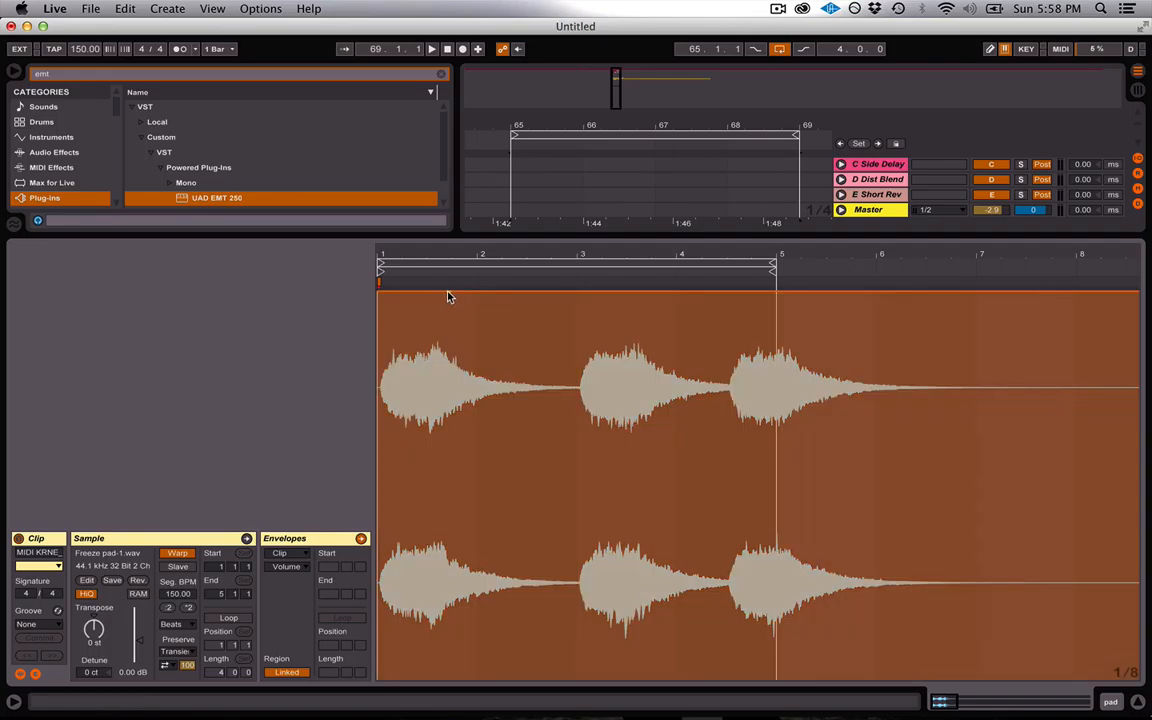
pyautogui.click(448, 293)
pyautogui.moveTo(379, 292); pyautogui.dragTo(378, 682)
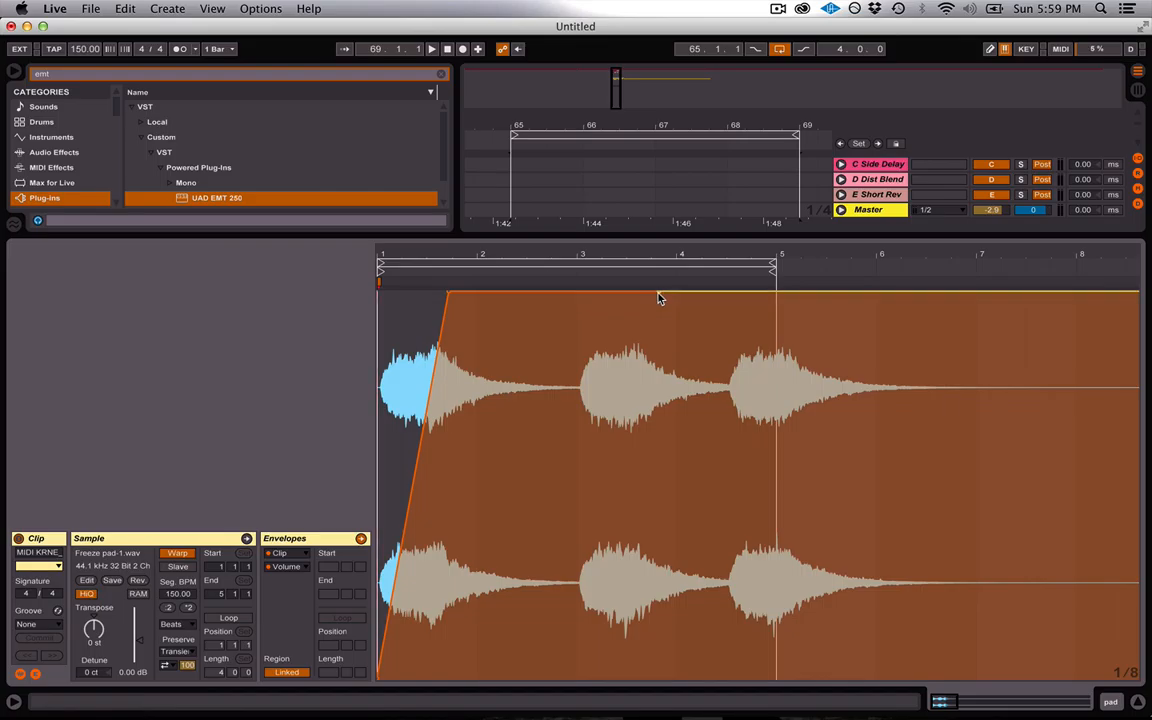
pyautogui.moveTo(591, 297); pyautogui.dragTo(579, 678)
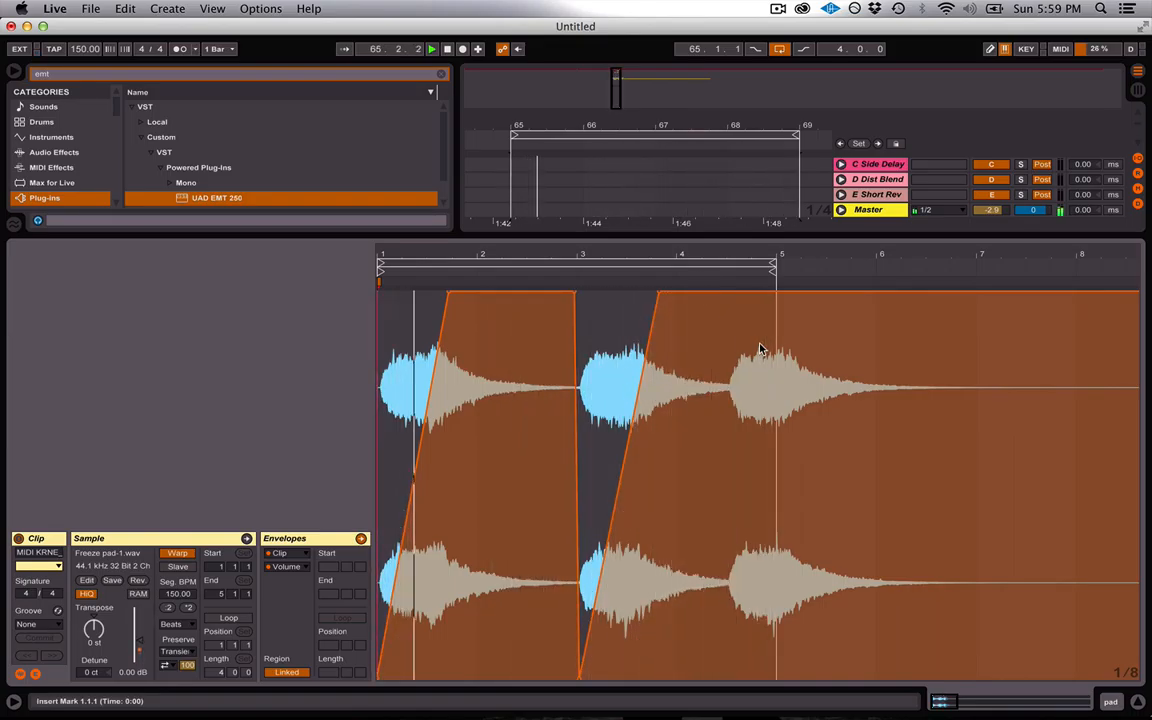
pyautogui.click(1135, 699)
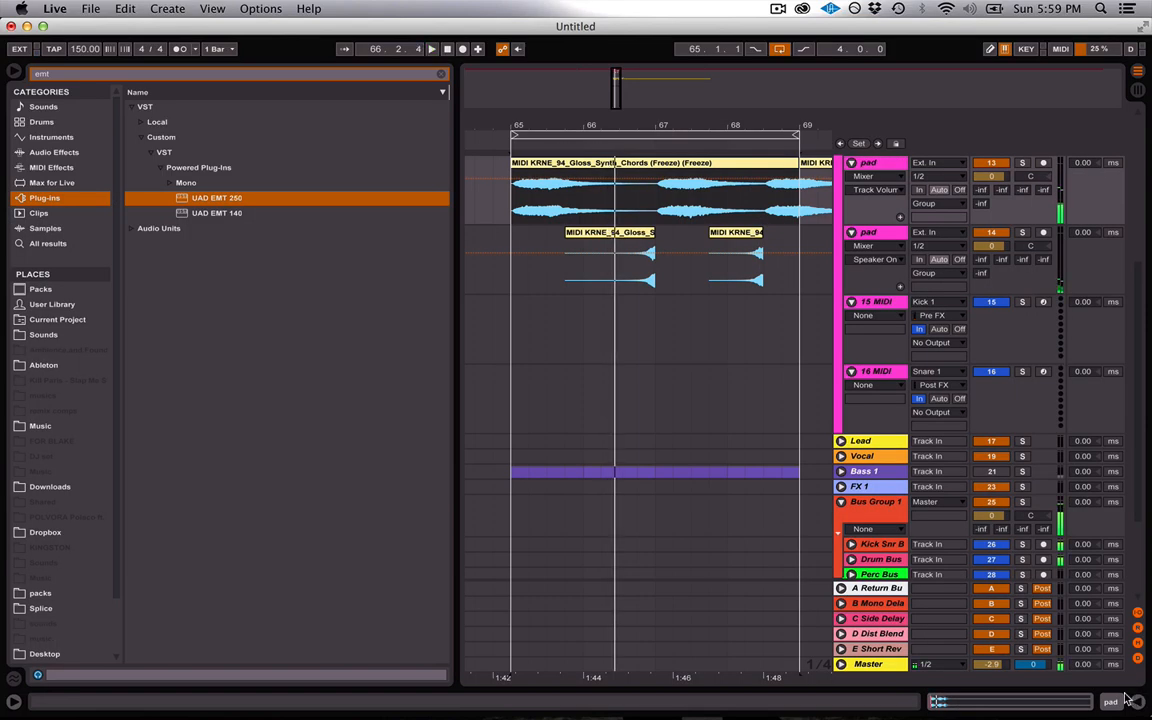
# Load UAD UA 1176LN Legacy on the reverb pad track and turn its Input up close to maximum during playback
pyautogui.scroll(3, 669, 337)
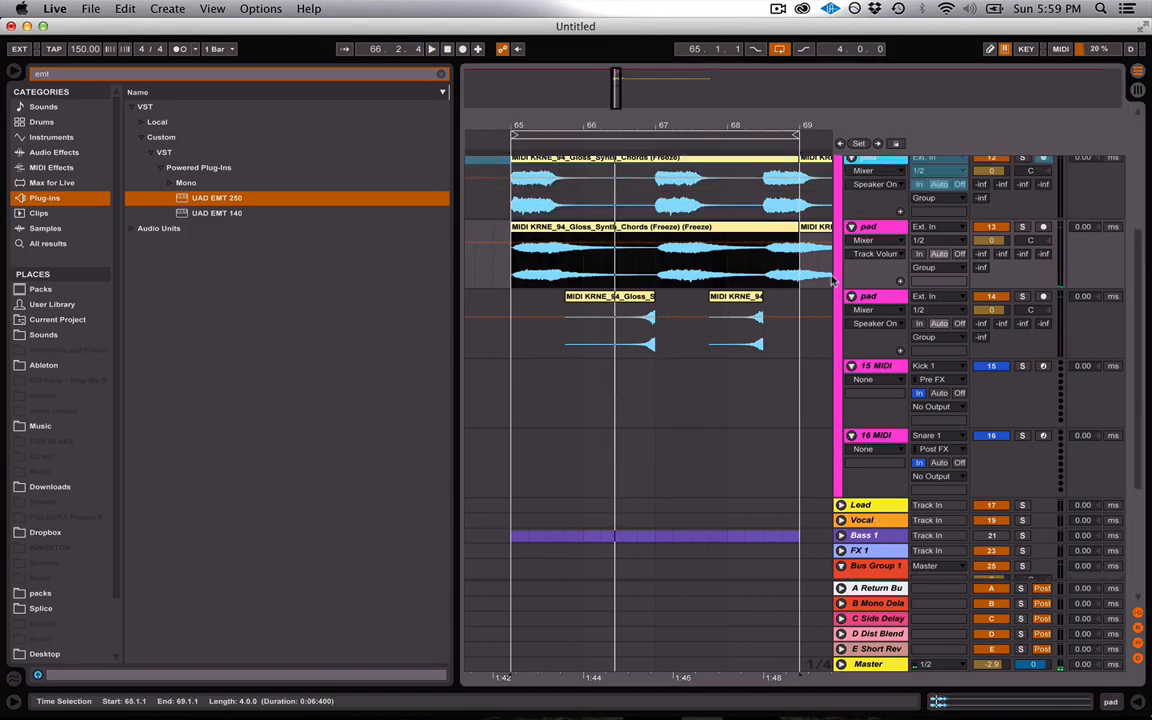
pyautogui.doubleClick(880, 228)
pyautogui.click(53, 74)
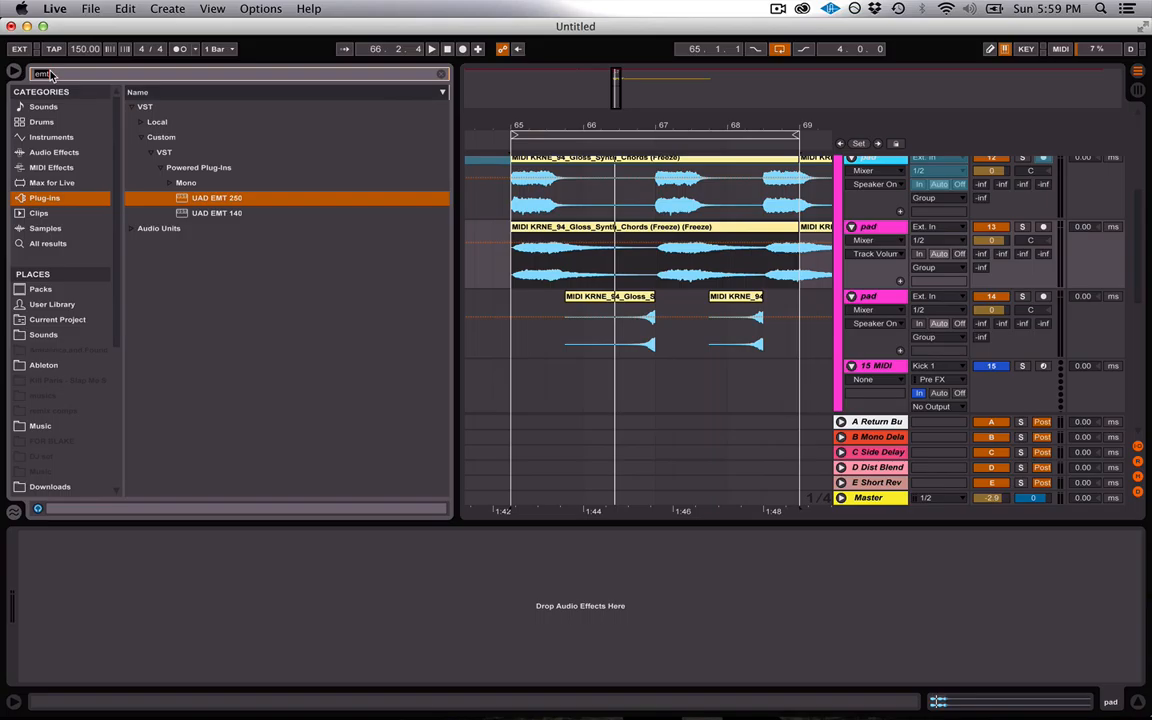
pyautogui.write('1176')
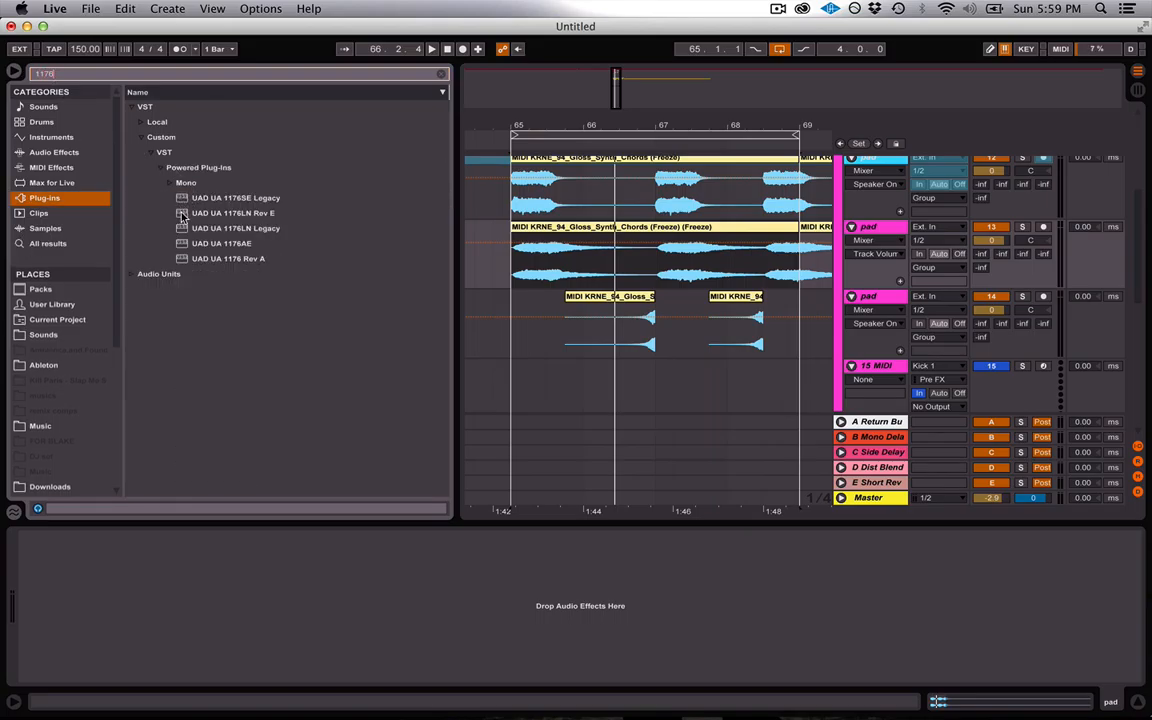
pyautogui.doubleClick(183, 230)
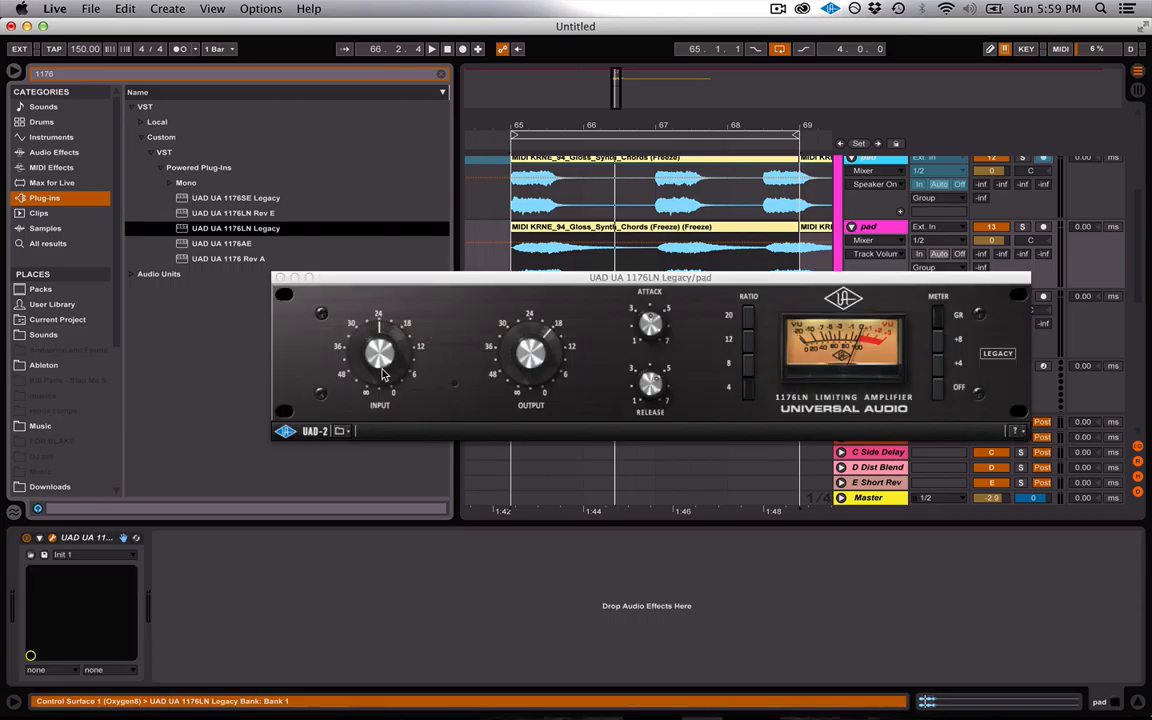
pyautogui.press('space')
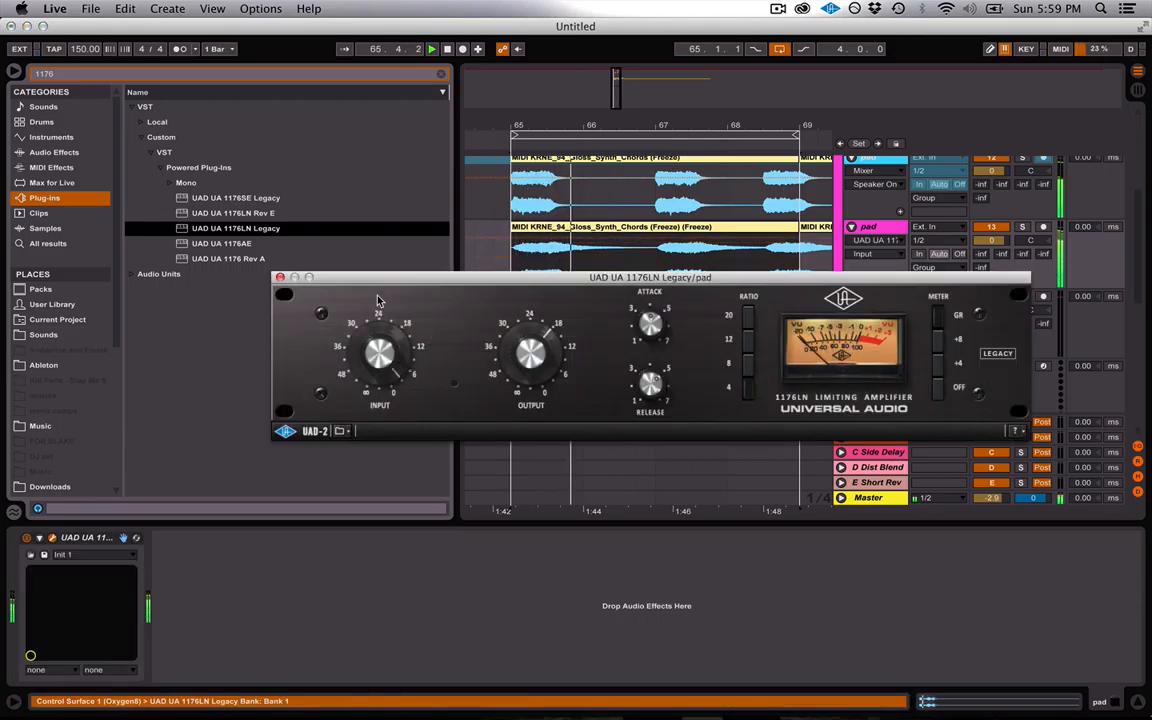
pyautogui.click(280, 277)
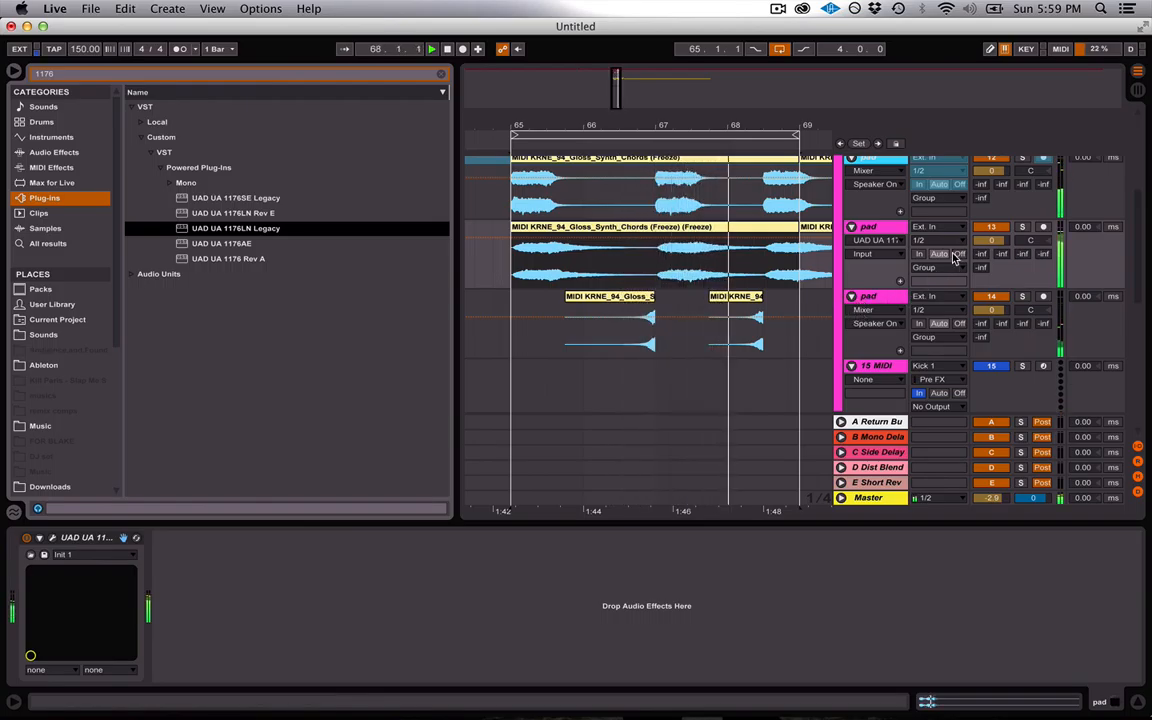
# Reshape the reverb clip's volume envelope to fall from its first peak to silence at bar 3 and from its second to silence before the third chord
pyautogui.click(644, 280)
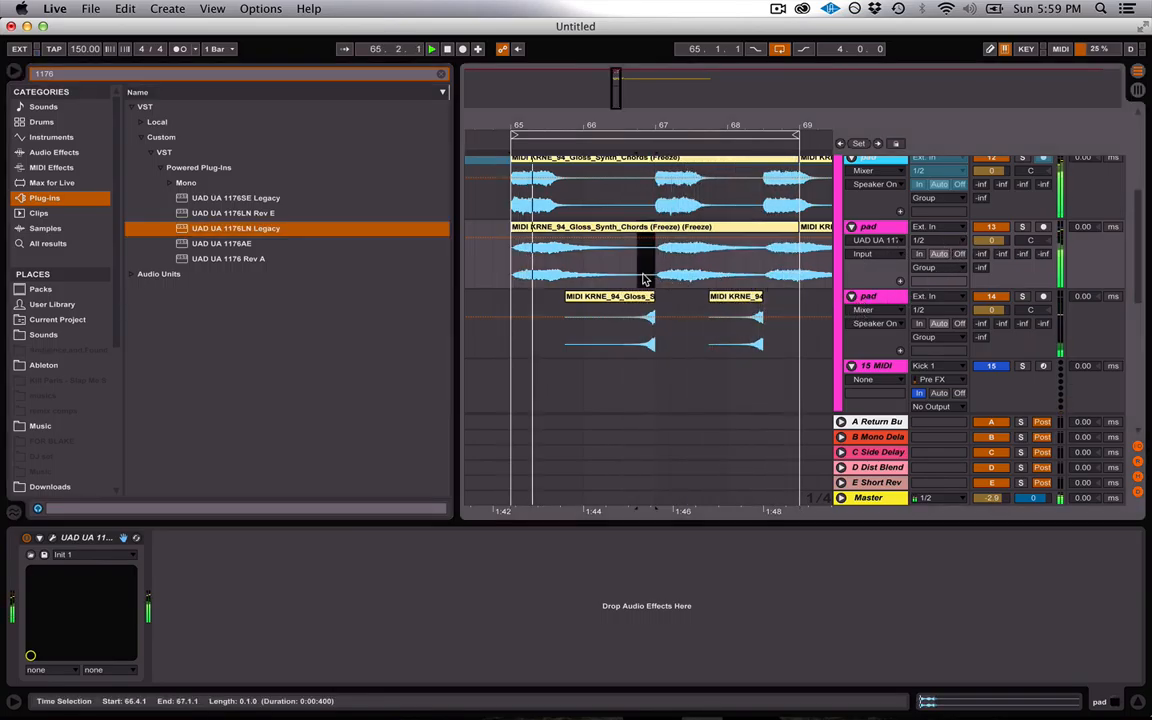
pyautogui.click(648, 280)
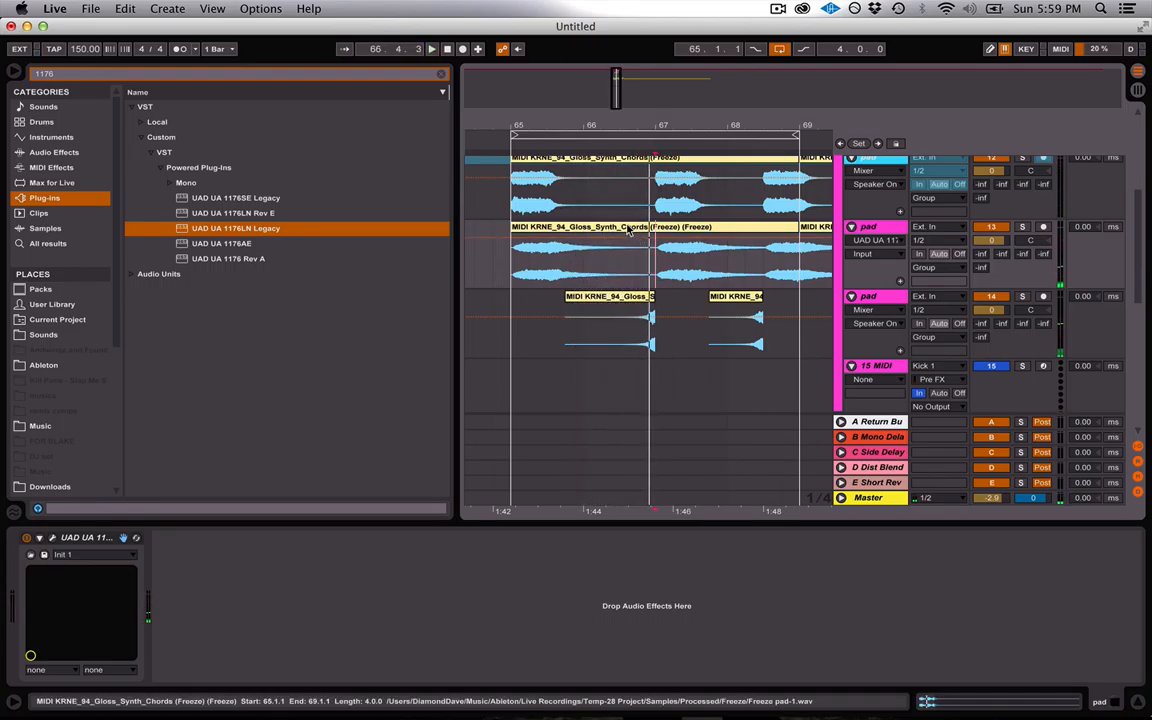
pyautogui.doubleClick(628, 250)
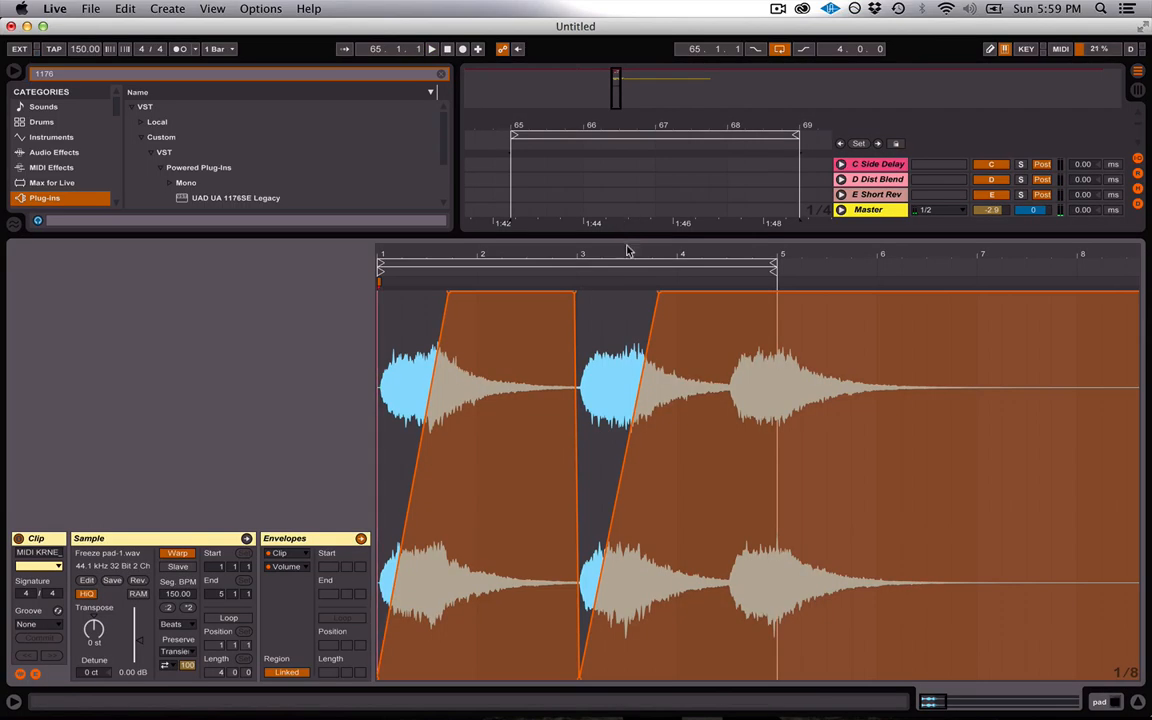
pyautogui.click(575, 293)
pyautogui.press('space')
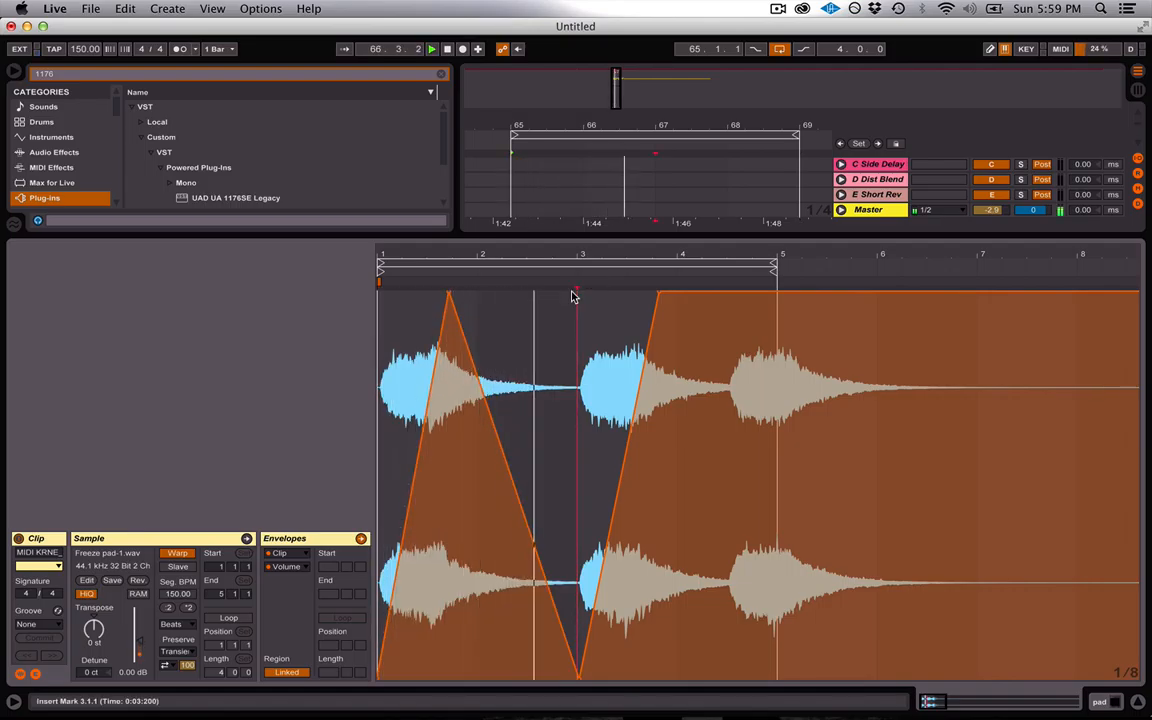
pyautogui.moveTo(735, 293); pyautogui.dragTo(731, 678)
pyautogui.click(741, 293)
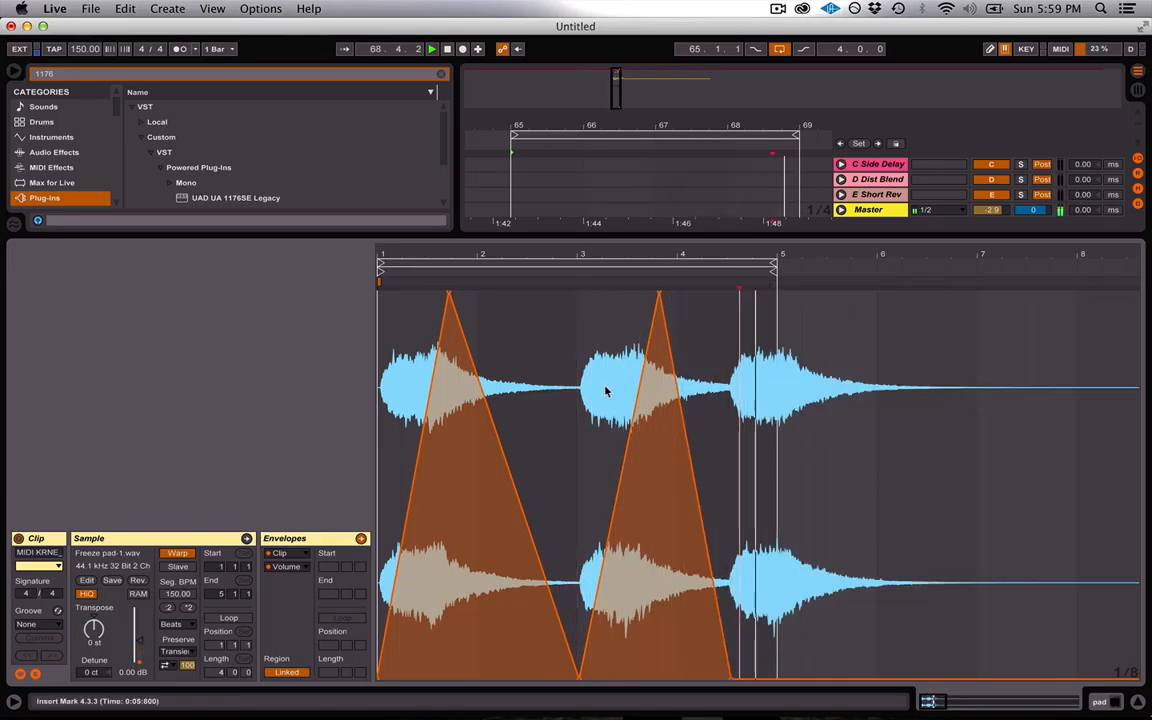
# Bend both falling segments of the reverb clip's volume envelope upward into convex curves, and collapse the clip view
pyautogui.click(506, 481)
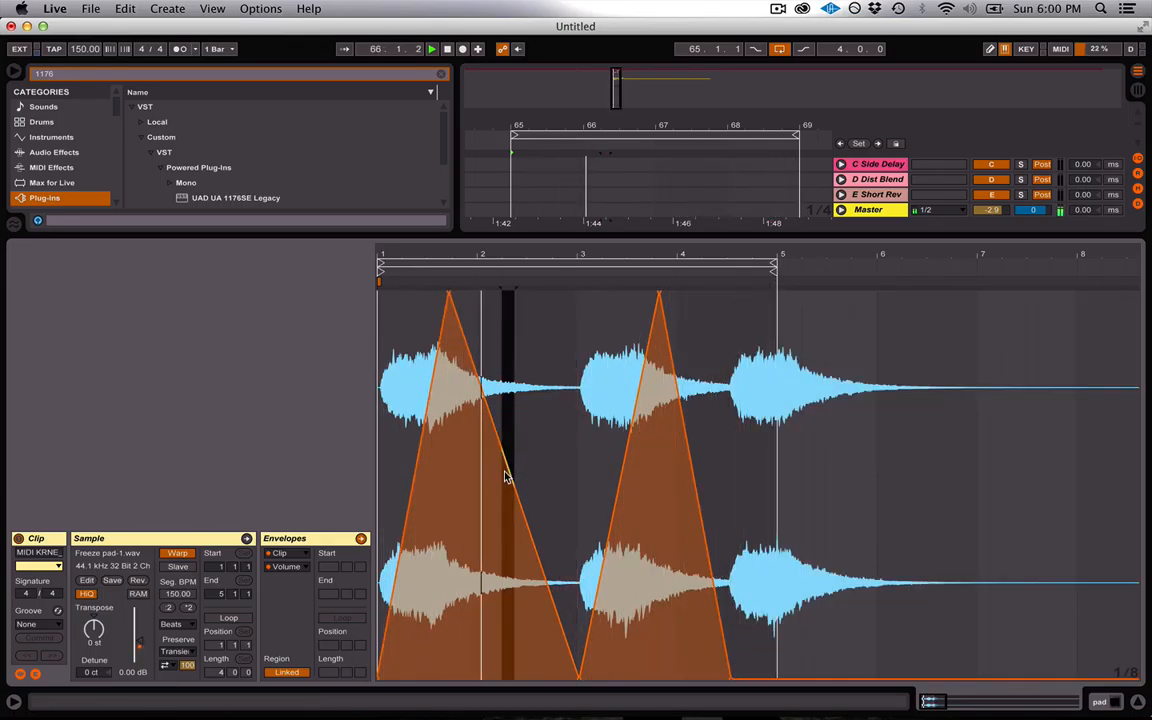
pyautogui.moveTo(506, 479); pyautogui.dragTo(508, 458)
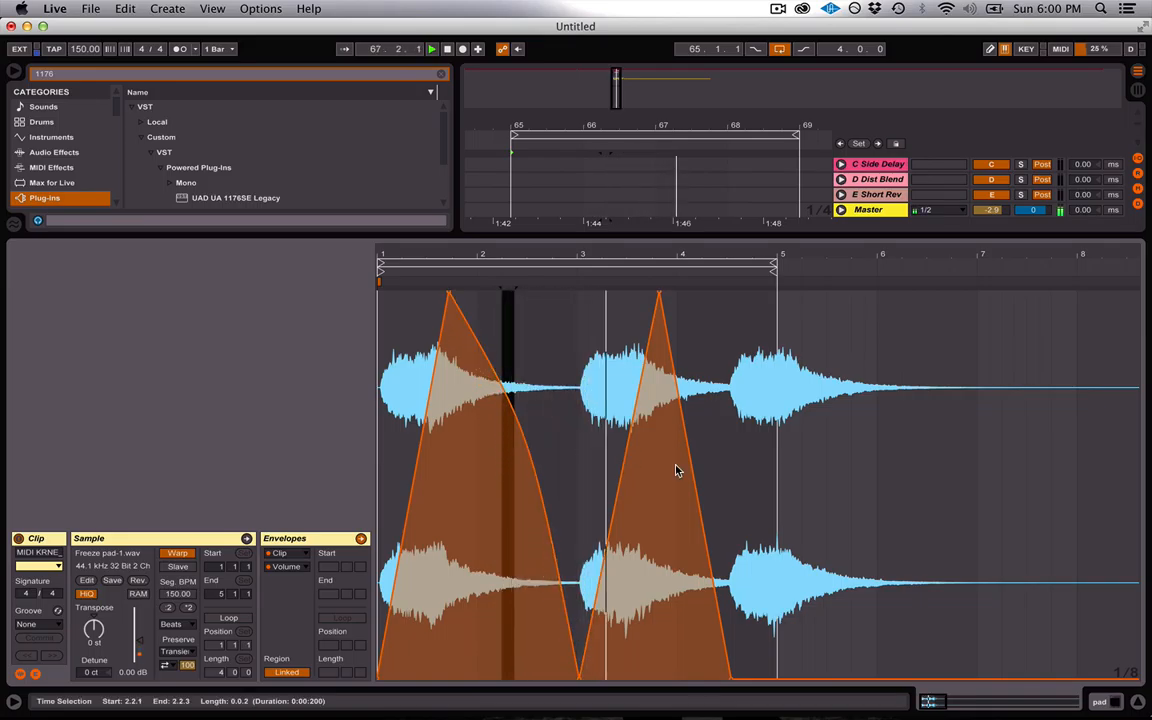
pyautogui.moveTo(686, 481); pyautogui.dragTo(696, 430)
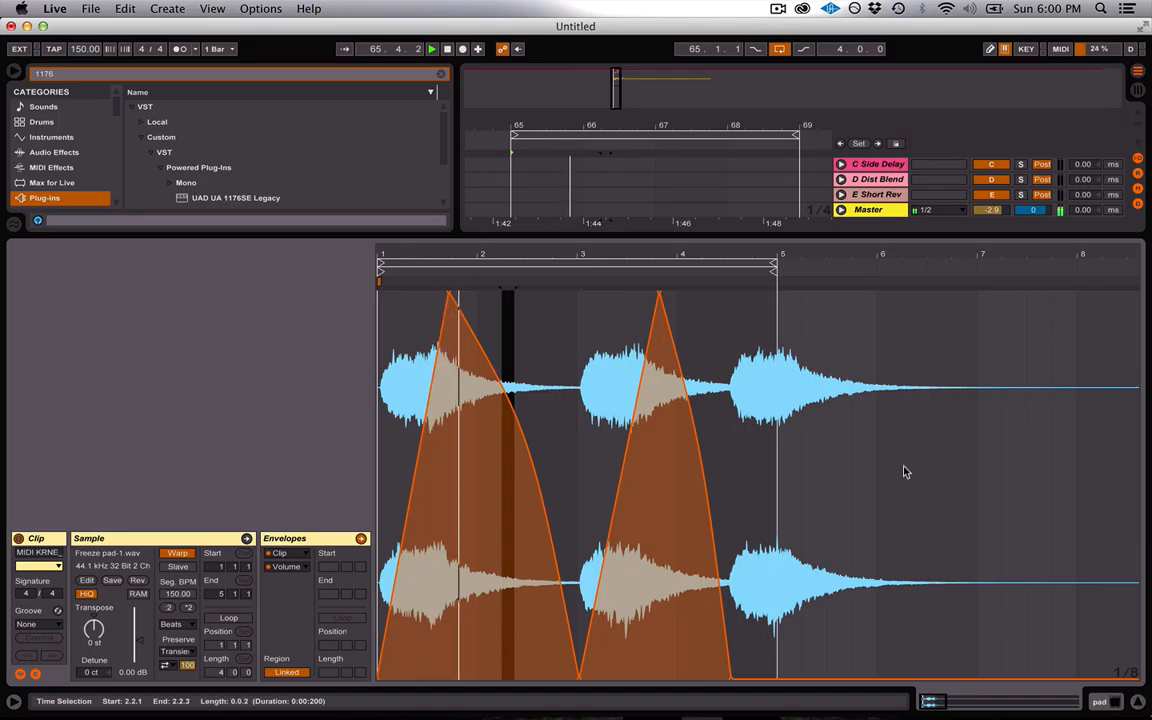
pyautogui.click(1137, 703)
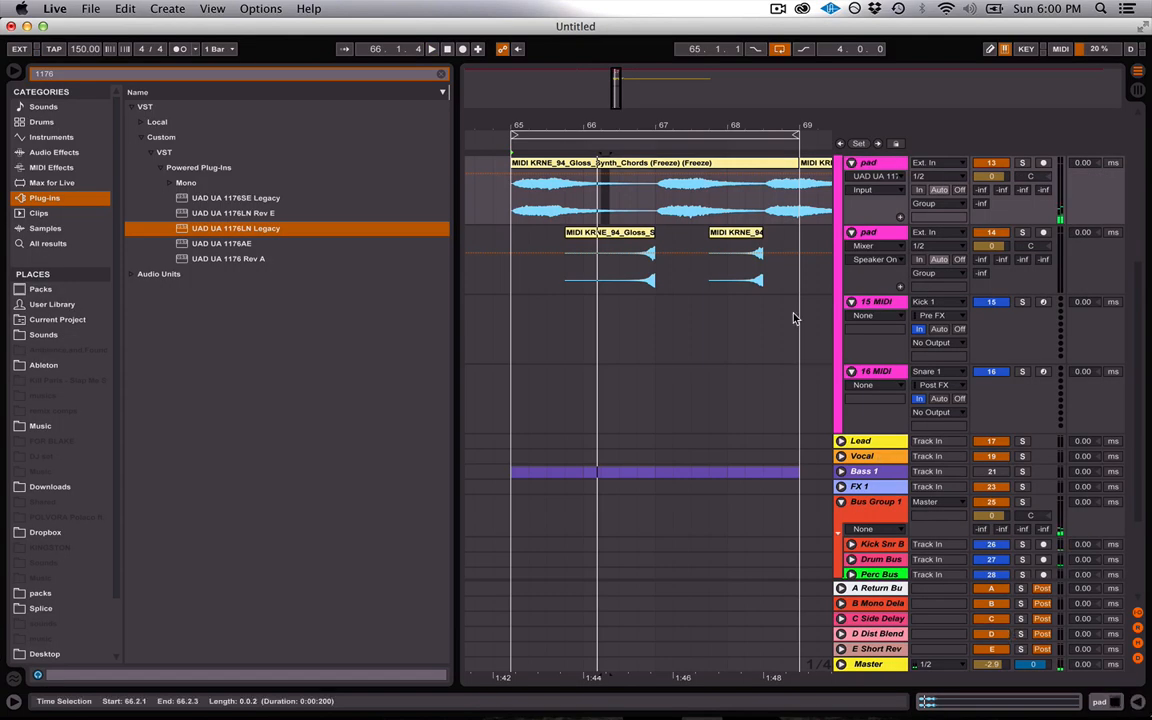
# Show the Synth1 group's kick-sidechained Compressor during playback and look over the tracks inside the group
pyautogui.scroll(3, 714, 282)
pyautogui.click(883, 185)
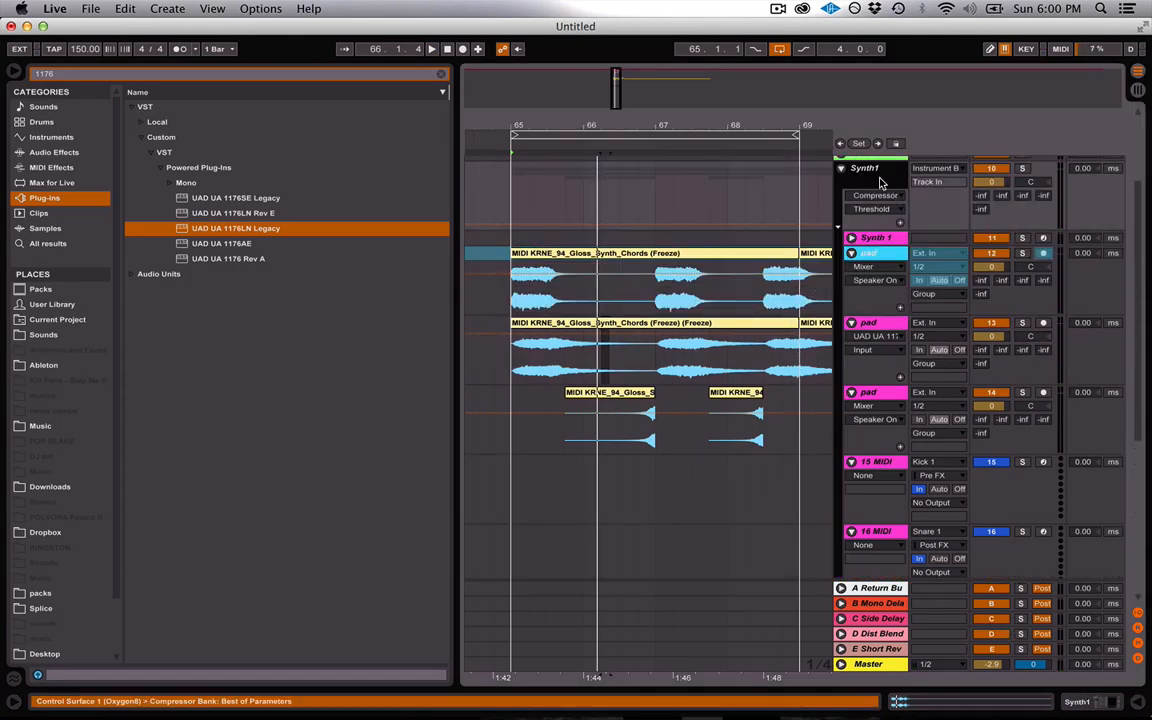
pyautogui.press('space')
pyautogui.doubleClick(881, 183)
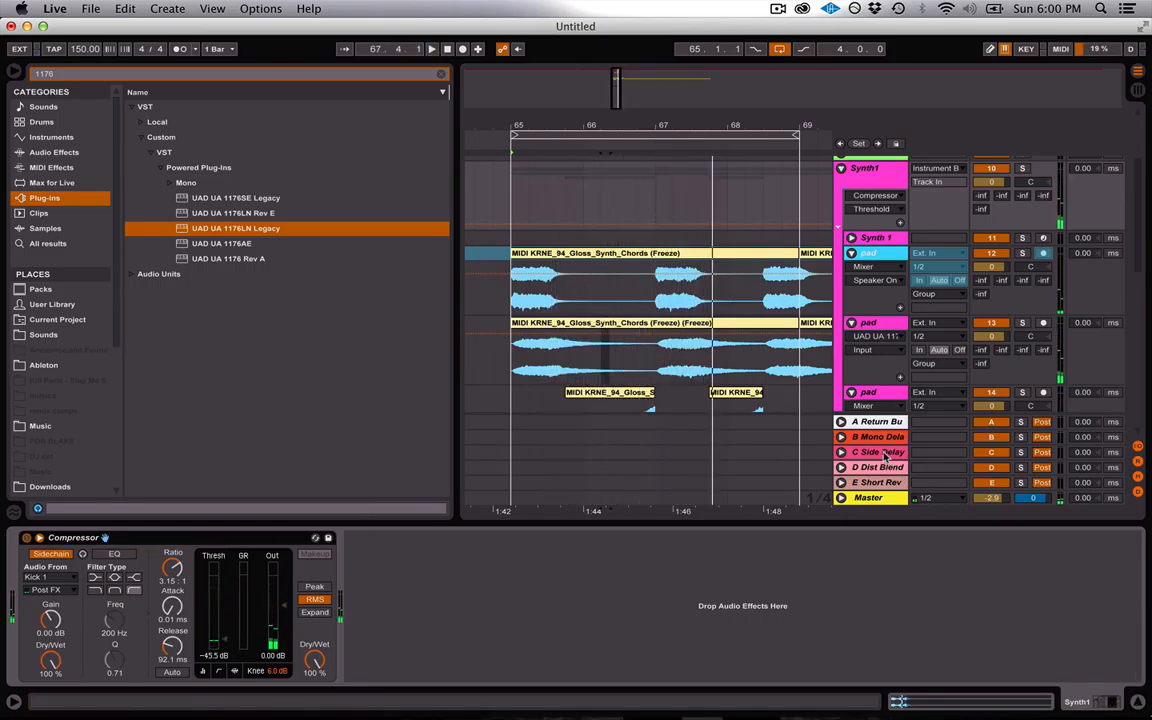
pyautogui.scroll(-10, 868, 439)
pyautogui.scroll(6, 869, 438)
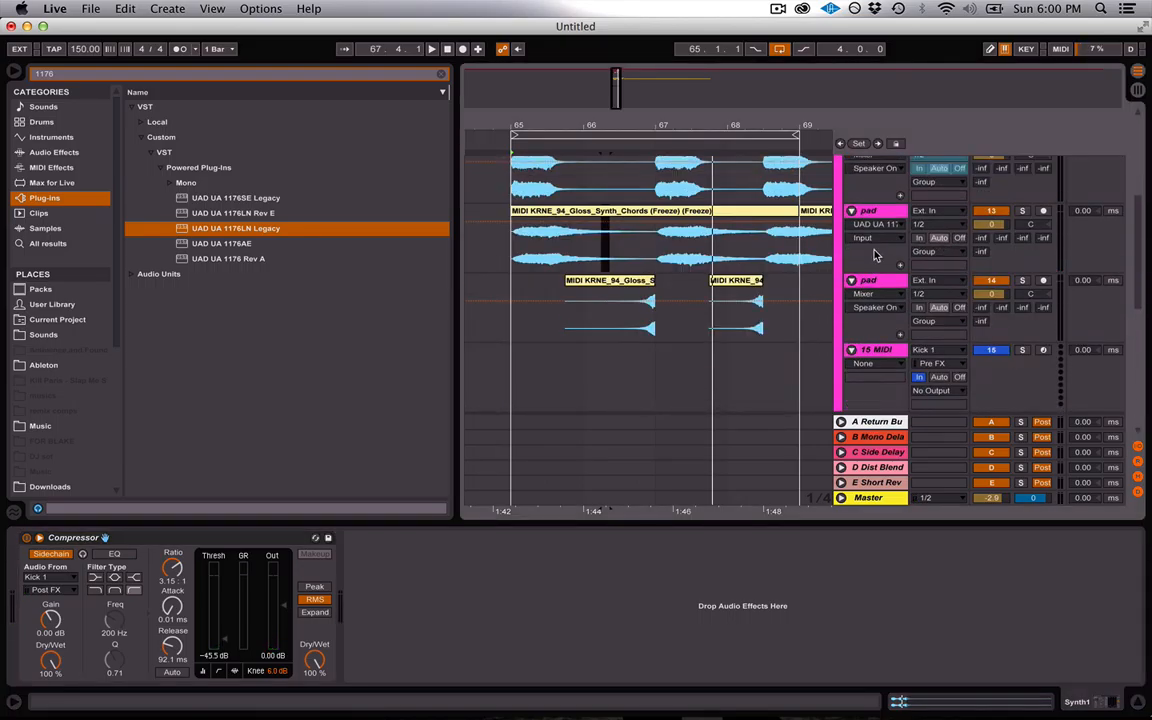
pyautogui.scroll(3, 876, 256)
pyautogui.scroll(3, 876, 256)
# Solo the Synth1 group to audition its layered pads on their own, and fold the group
pyautogui.click(840, 218)
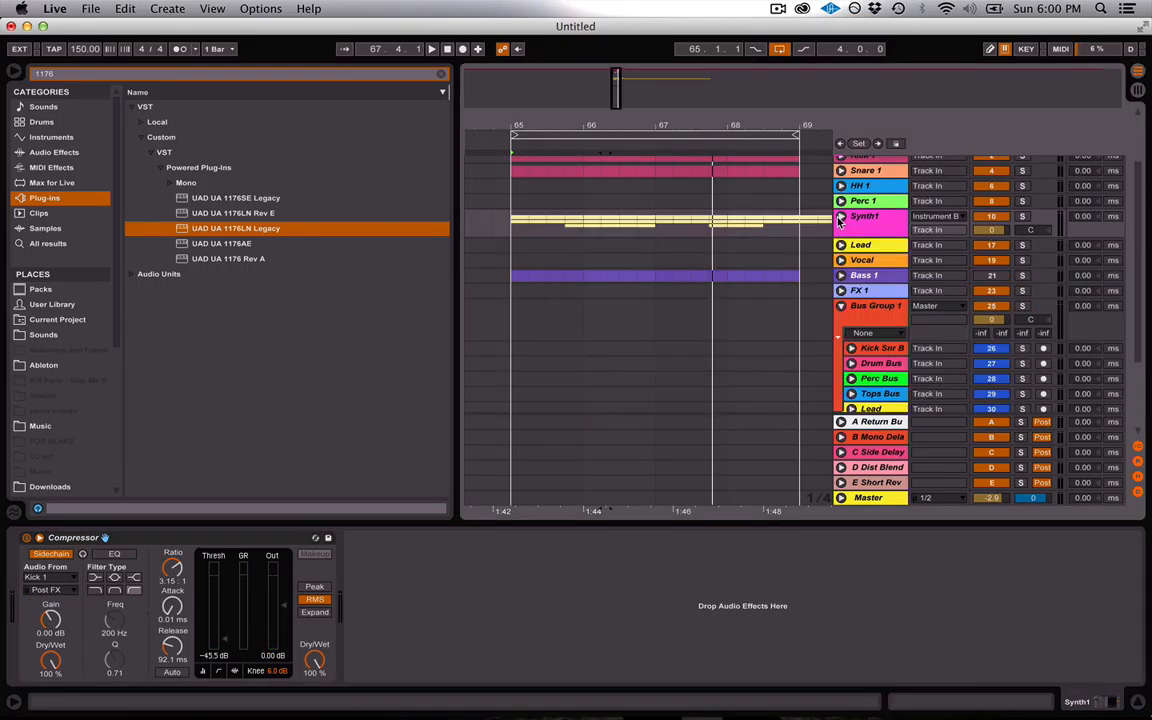
pyautogui.click(840, 218)
pyautogui.click(870, 219)
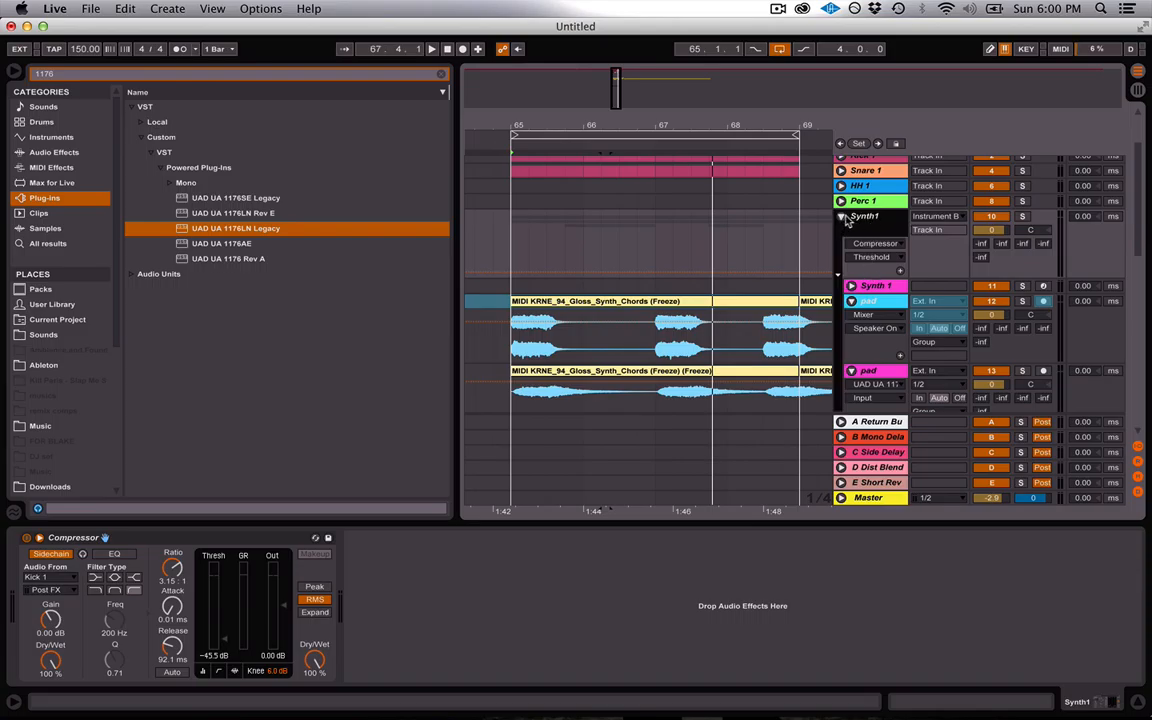
pyautogui.click(1022, 218)
pyautogui.press('space')
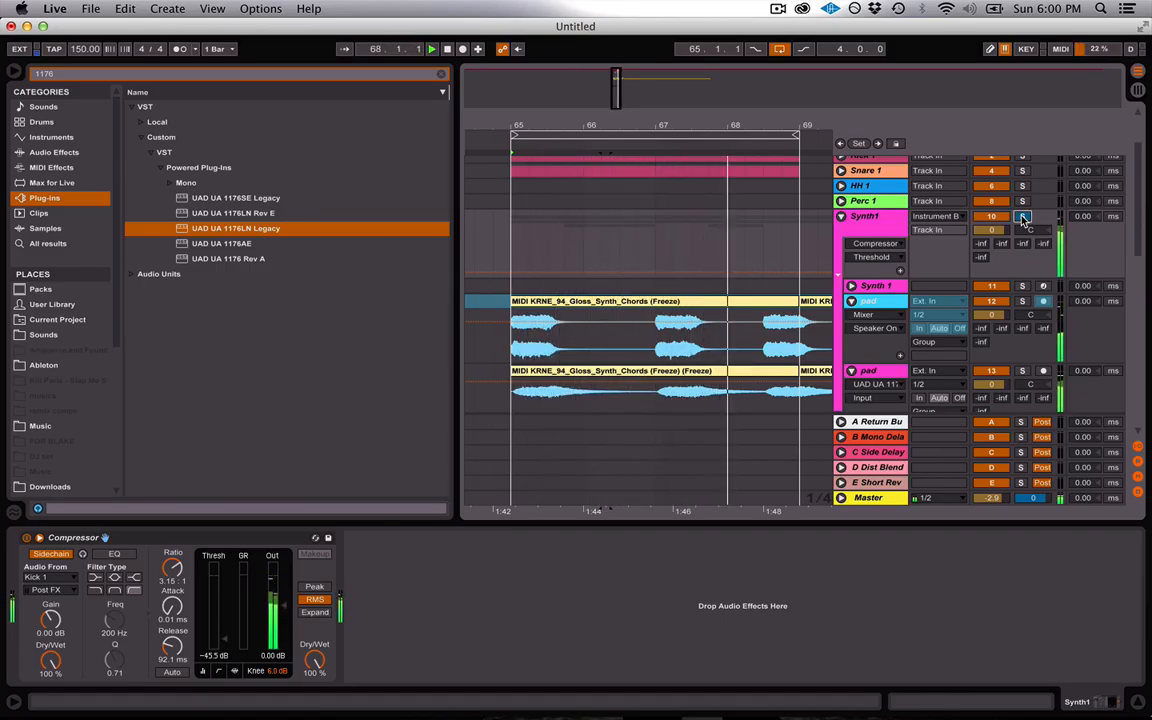
pyautogui.click(842, 218)
pyautogui.scroll(3, 845, 225)
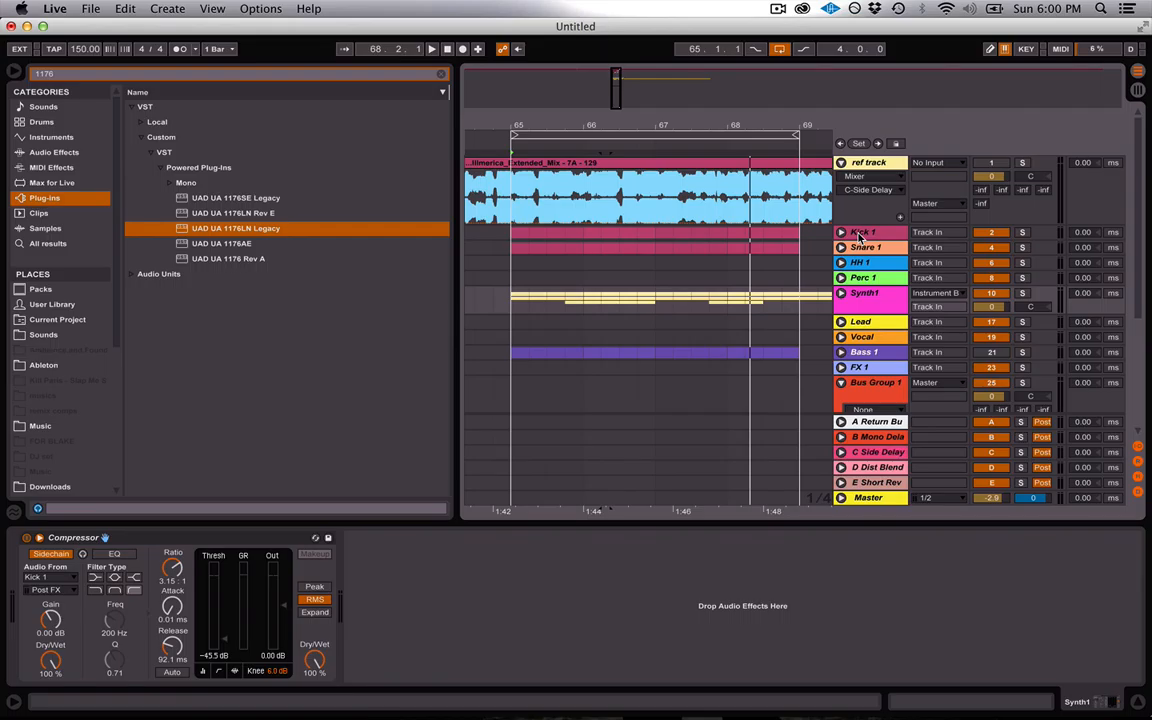
# Collapse all tracks and groups in the arrangement, including Synth1, into a compact overview
pyautogui.click(858, 233)
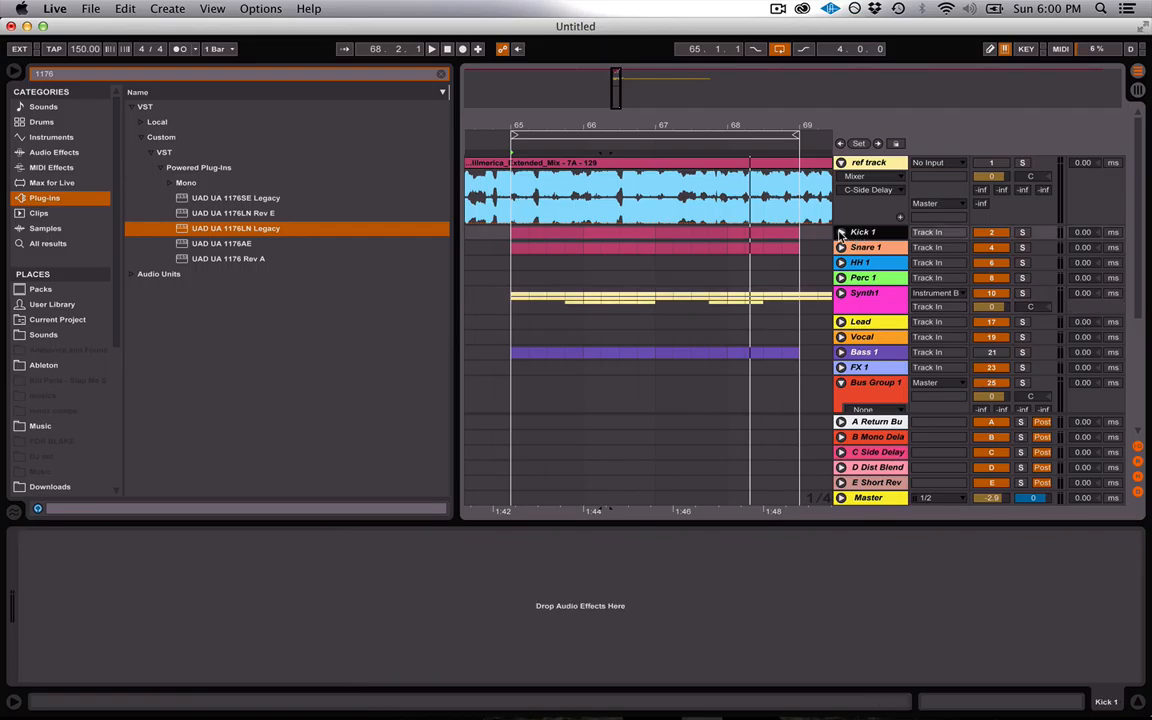
pyautogui.click(841, 232)
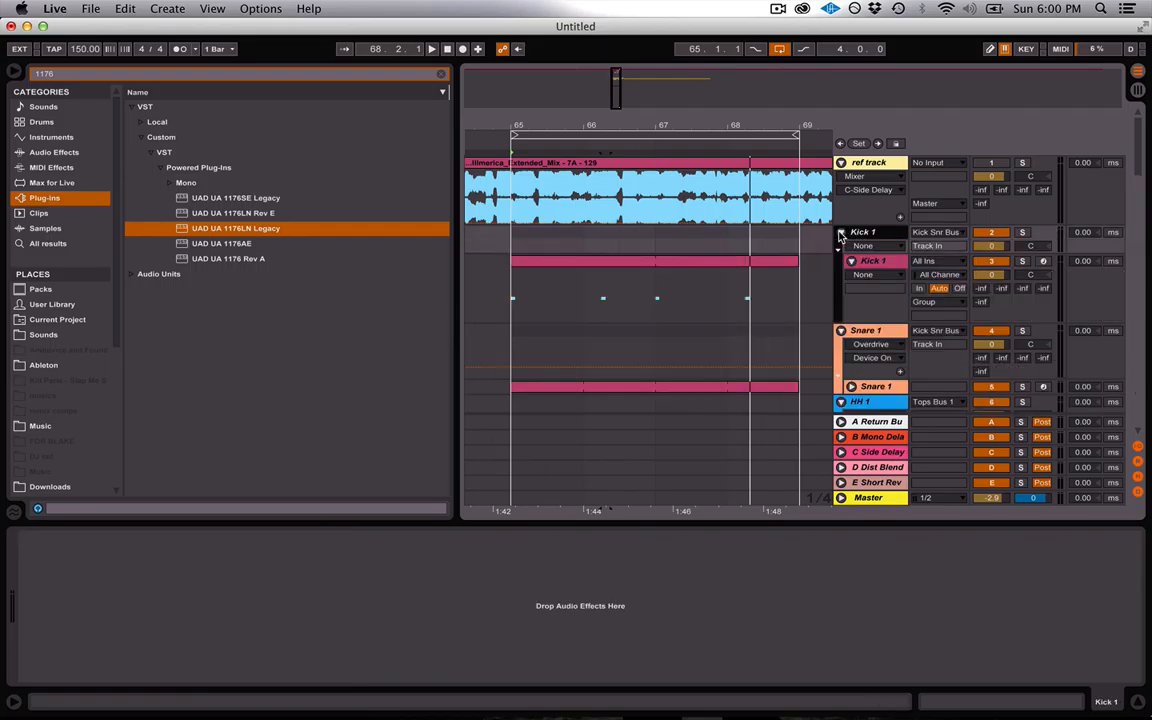
pyautogui.keyDown('alt'); pyautogui.click(841, 233); pyautogui.keyUp('alt')
pyautogui.keyDown('alt'); pyautogui.click(840, 236); pyautogui.keyUp('alt')
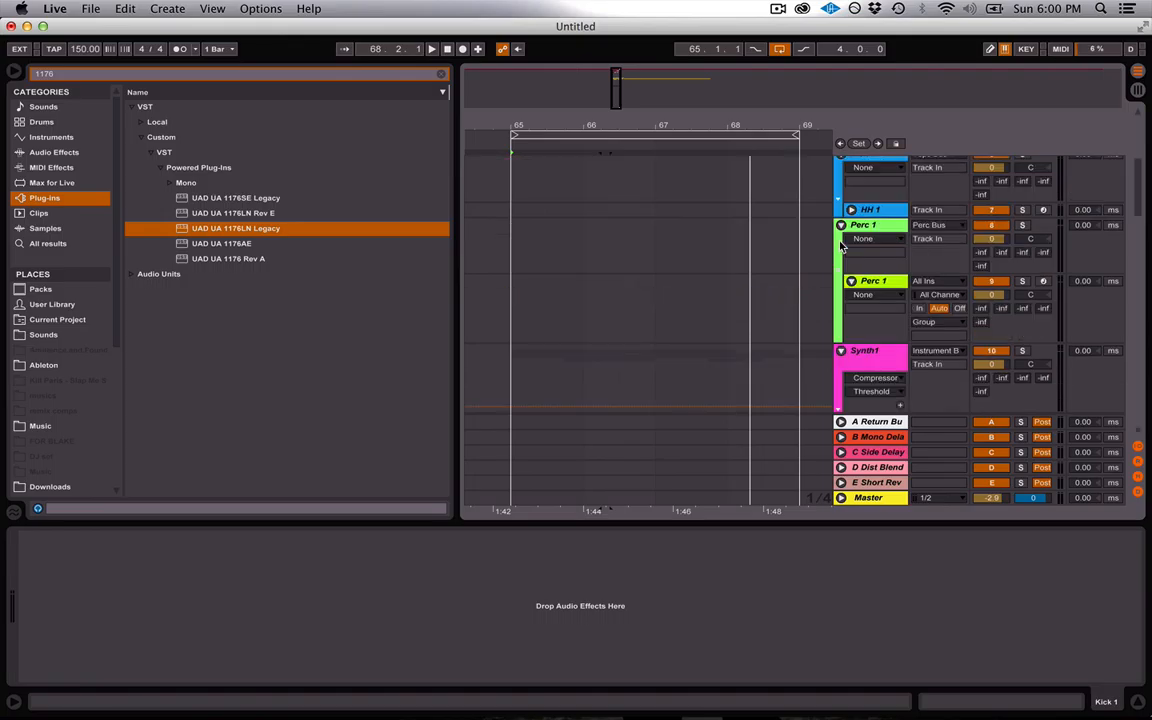
pyautogui.keyDown('alt'); pyautogui.click(841, 225); pyautogui.keyUp('alt')
pyautogui.keyDown('alt'); pyautogui.click(841, 225); pyautogui.keyUp('alt')
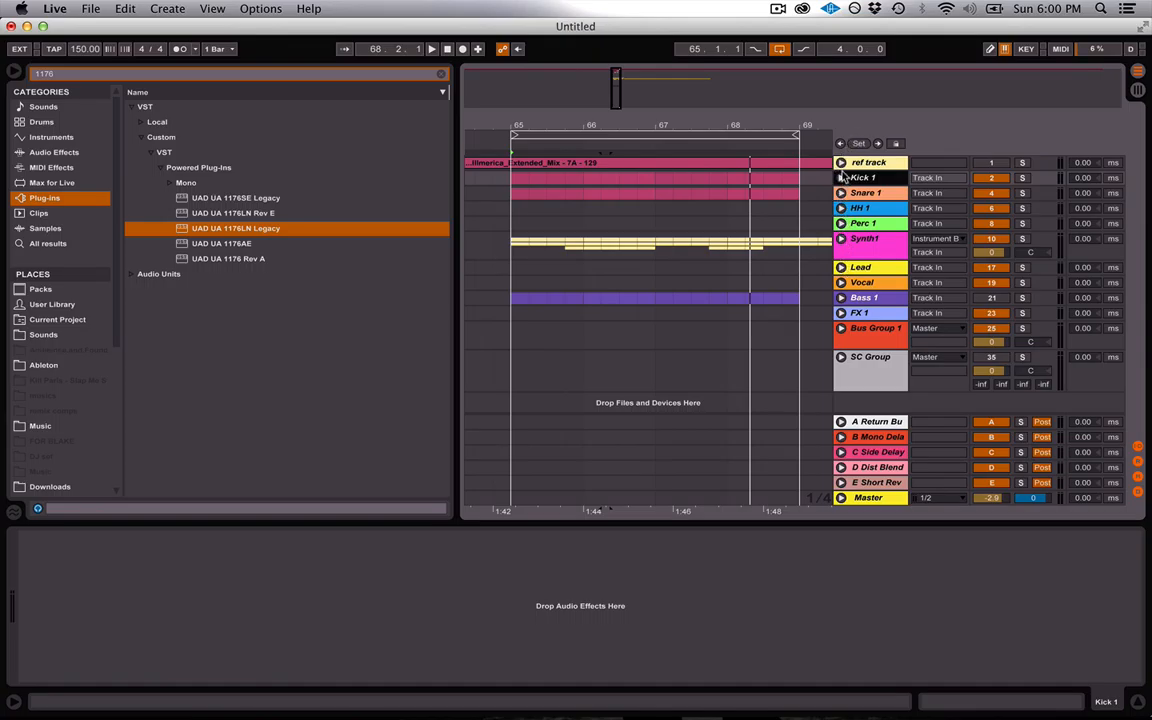
pyautogui.keyDown('alt'); pyautogui.click(841, 177); pyautogui.keyUp('alt')
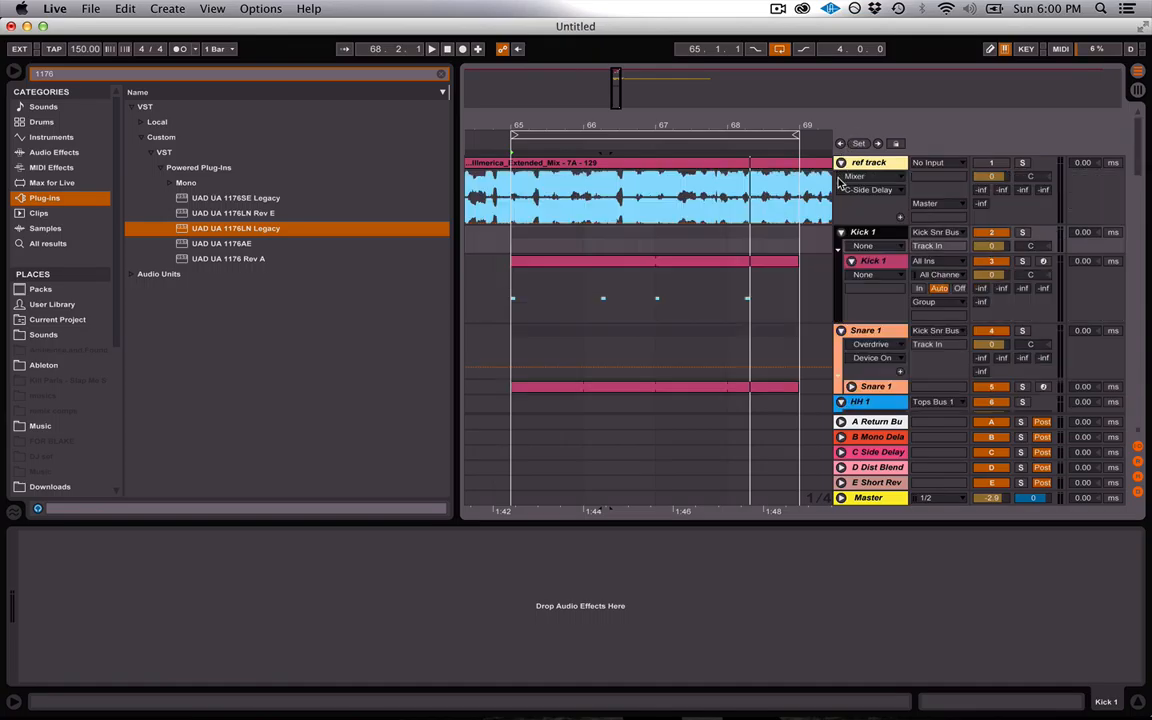
pyautogui.scroll(-5, 841, 182)
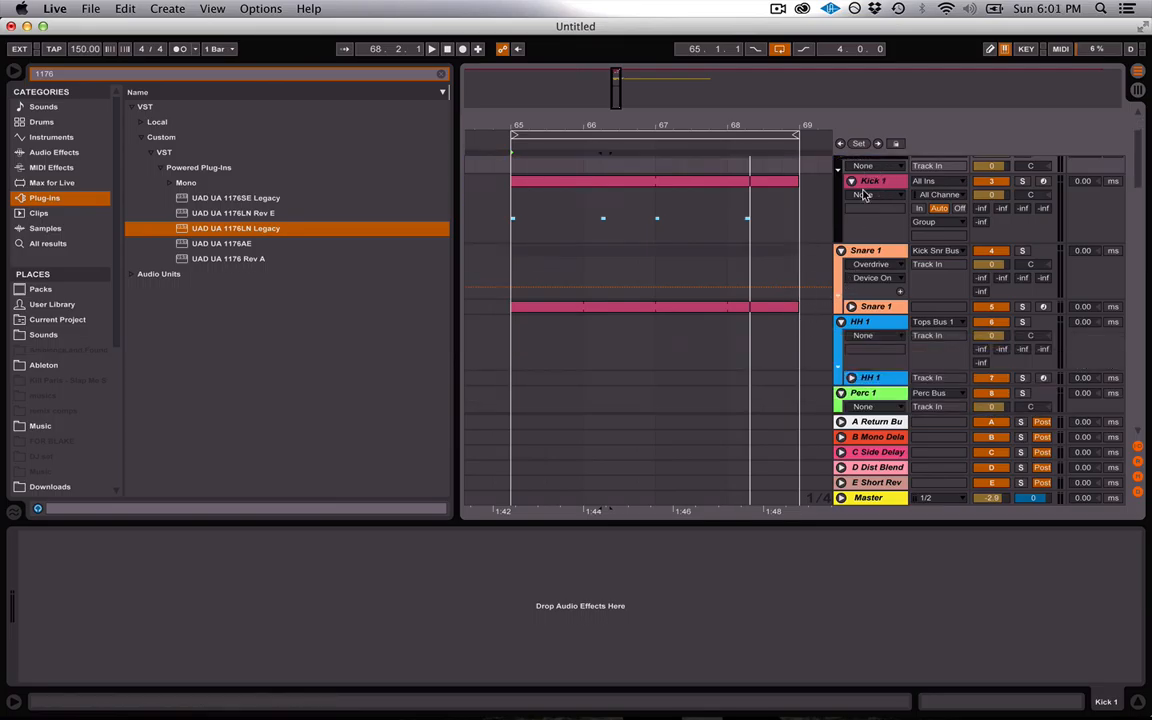
pyautogui.scroll(4, 860, 207)
pyautogui.keyDown('alt'); pyautogui.click(841, 217); pyautogui.keyUp('alt')
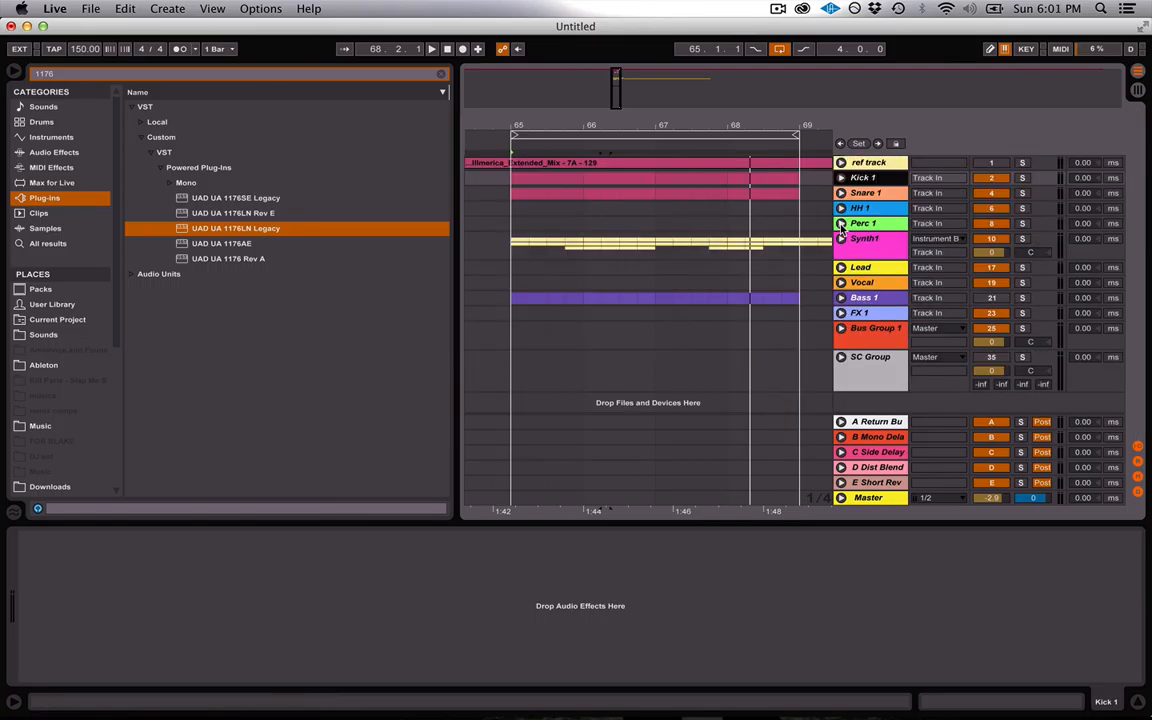
pyautogui.click(841, 240)
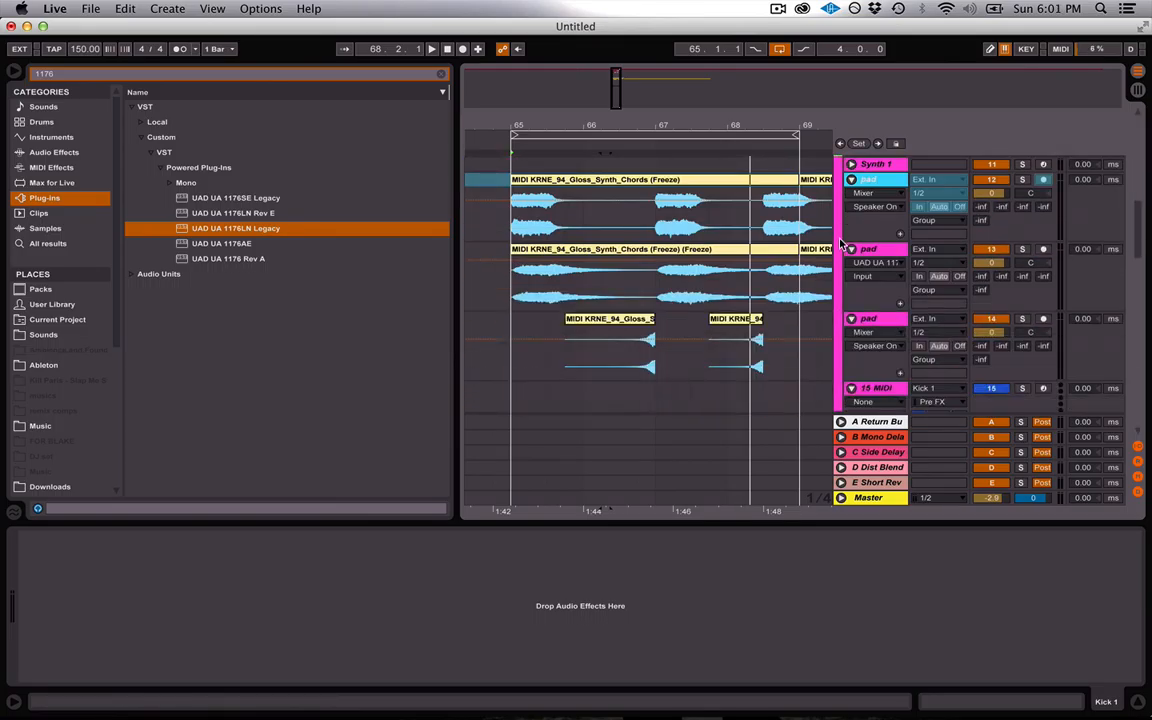
pyautogui.scroll(3, 845, 185)
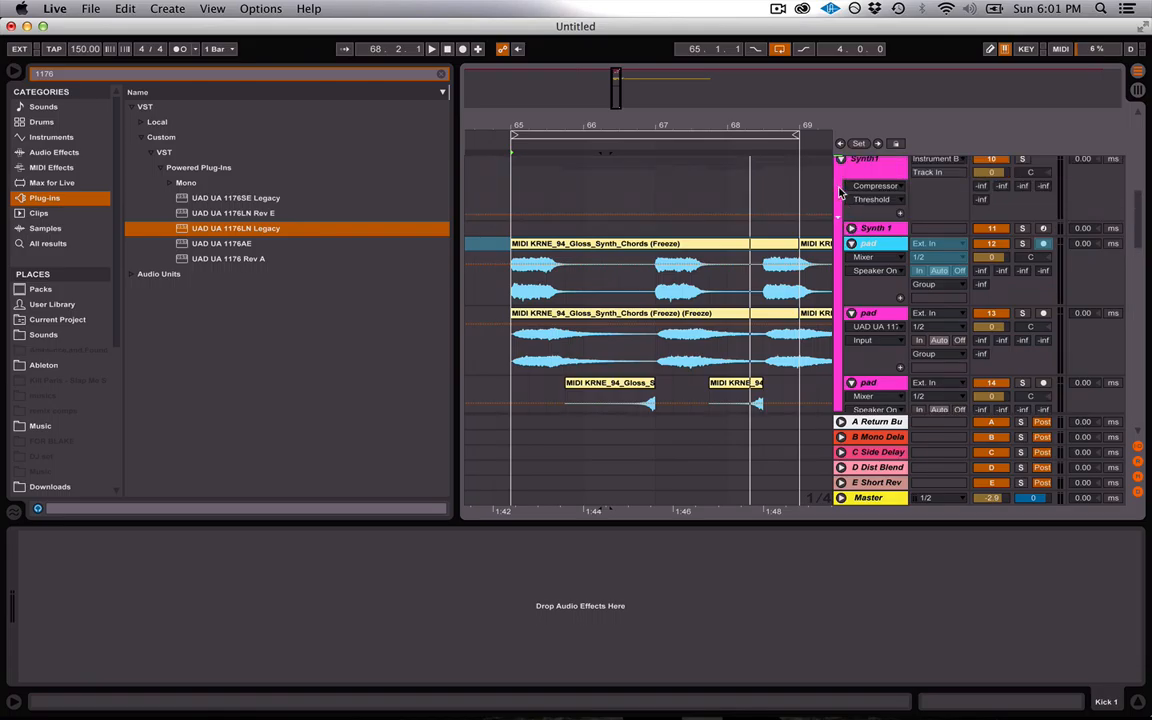
pyautogui.click(841, 162)
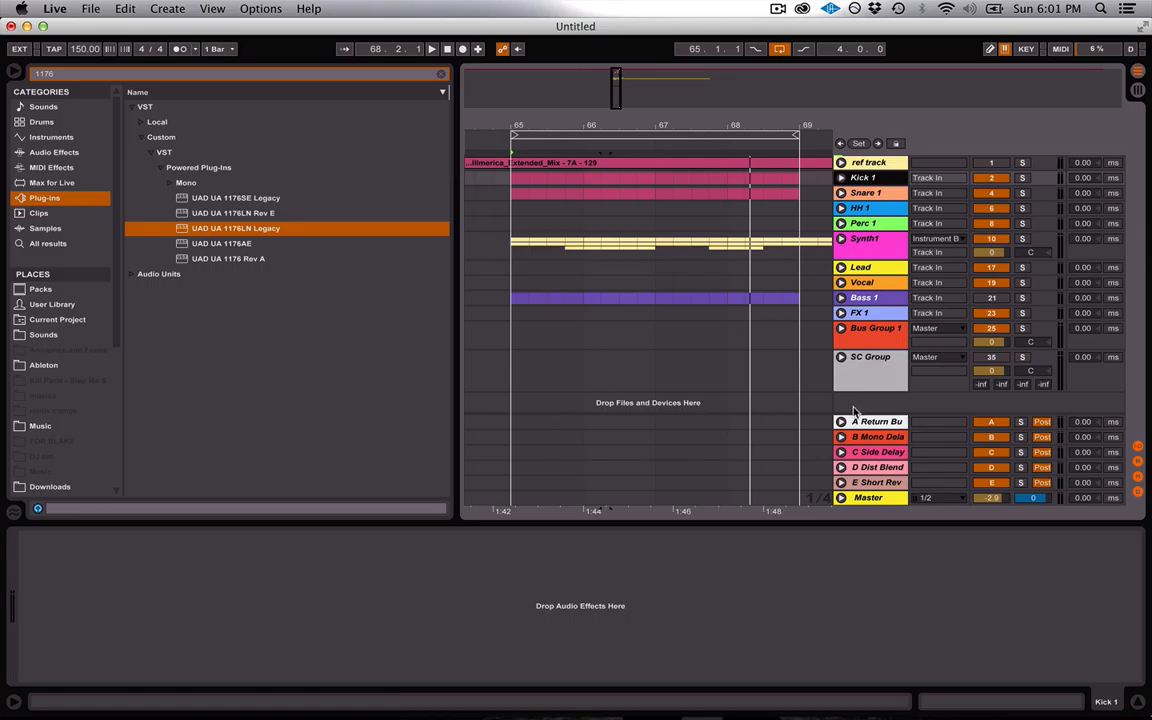
# Inspect the B Mono Delay return's devices, unfold Synth1, and show the original pad track's B-Mono Delay send automation during playback
pyautogui.click(880, 440)
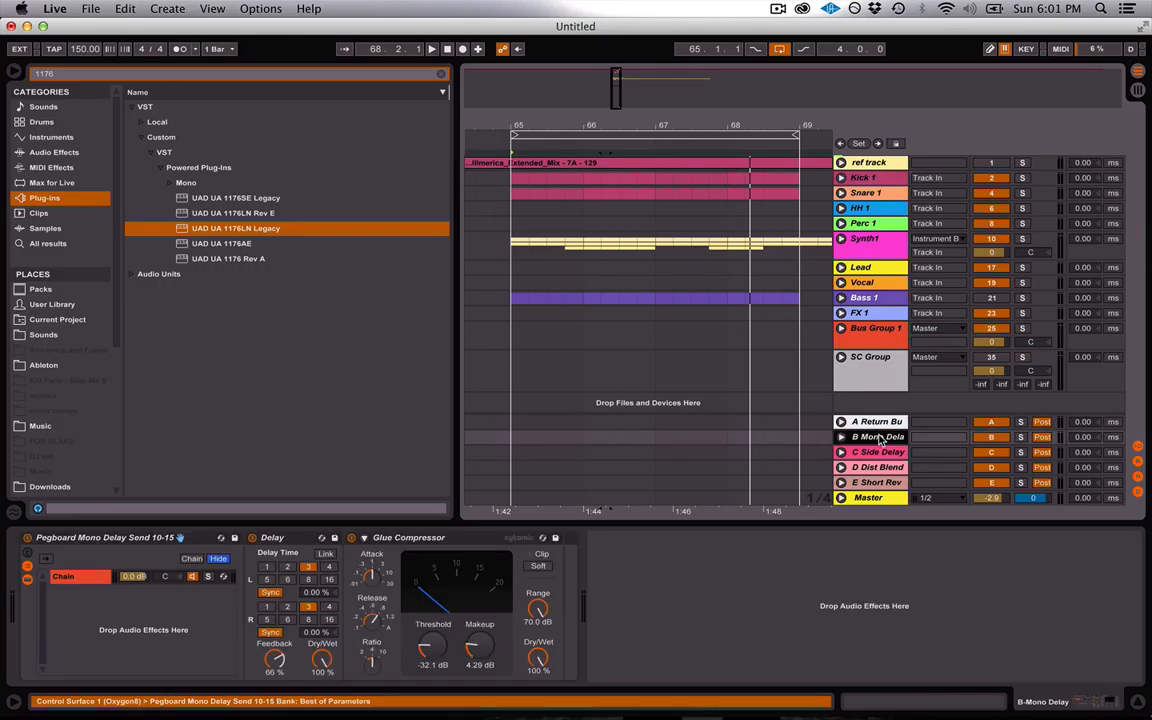
pyautogui.click(841, 239)
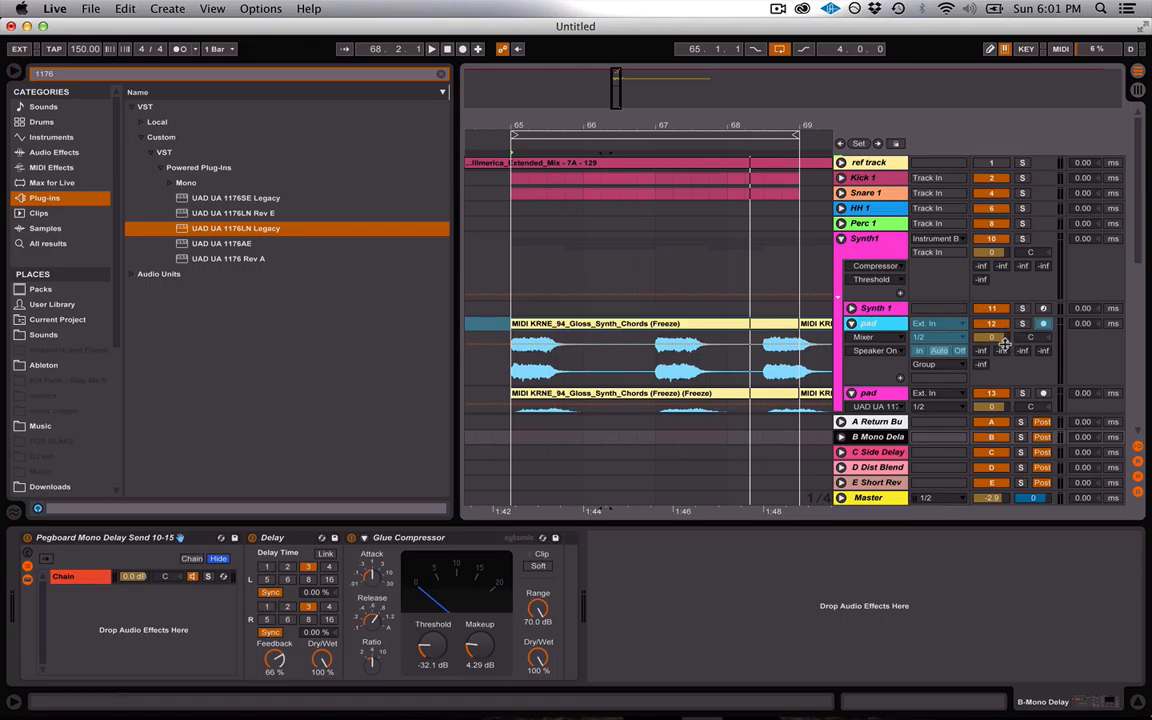
pyautogui.press('space')
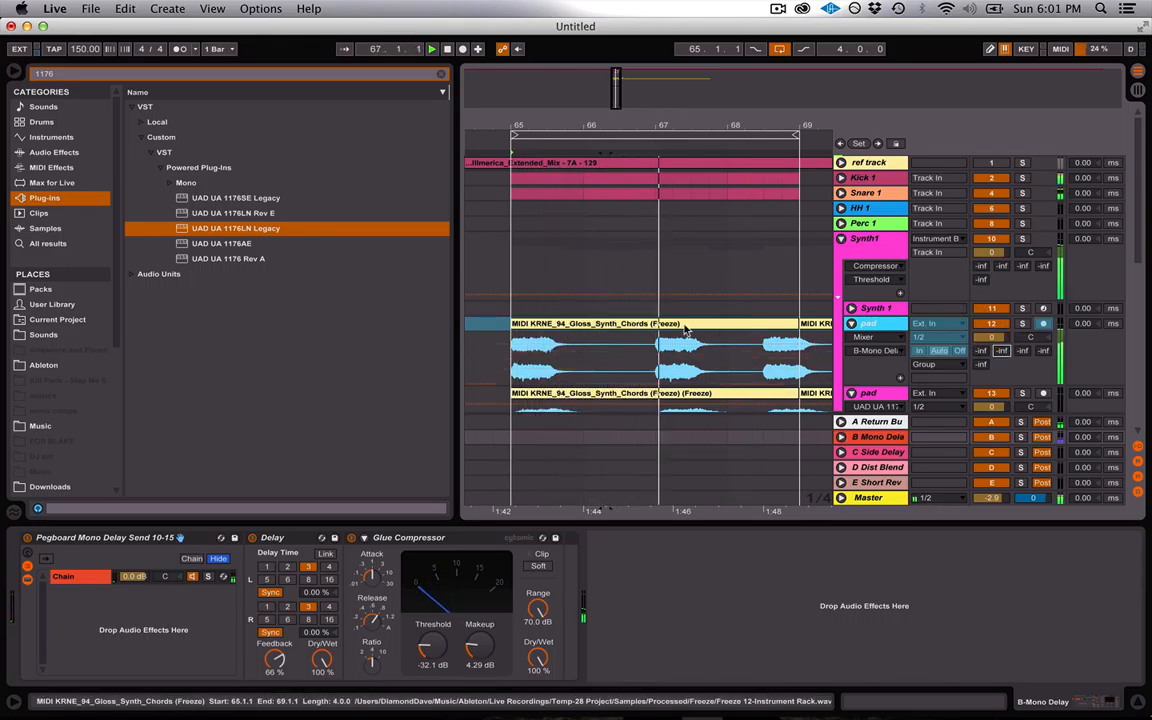
# Automate the pad's B-Mono Delay send to rise to about -0.6 dB as the second chord ends and fall back to silence by the third chord
pyautogui.click(675, 386)
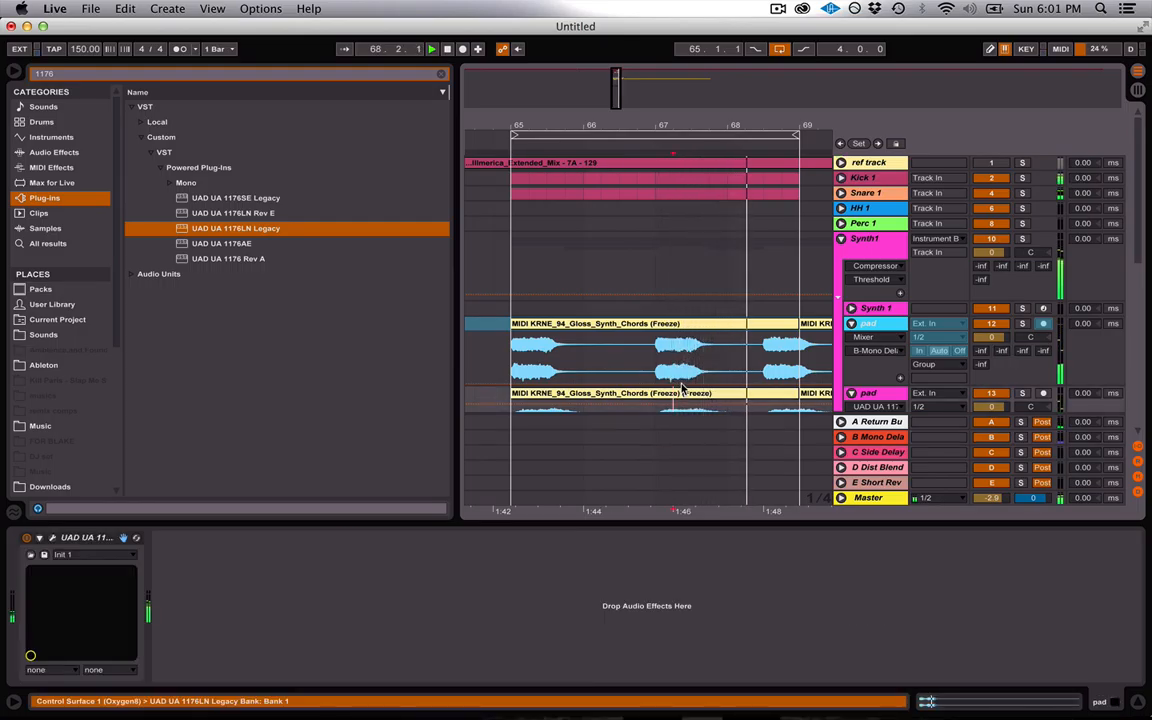
pyautogui.click(682, 385)
pyautogui.moveTo(706, 386); pyautogui.dragTo(763, 384)
pyautogui.moveTo(742, 333); pyautogui.dragTo(700, 333)
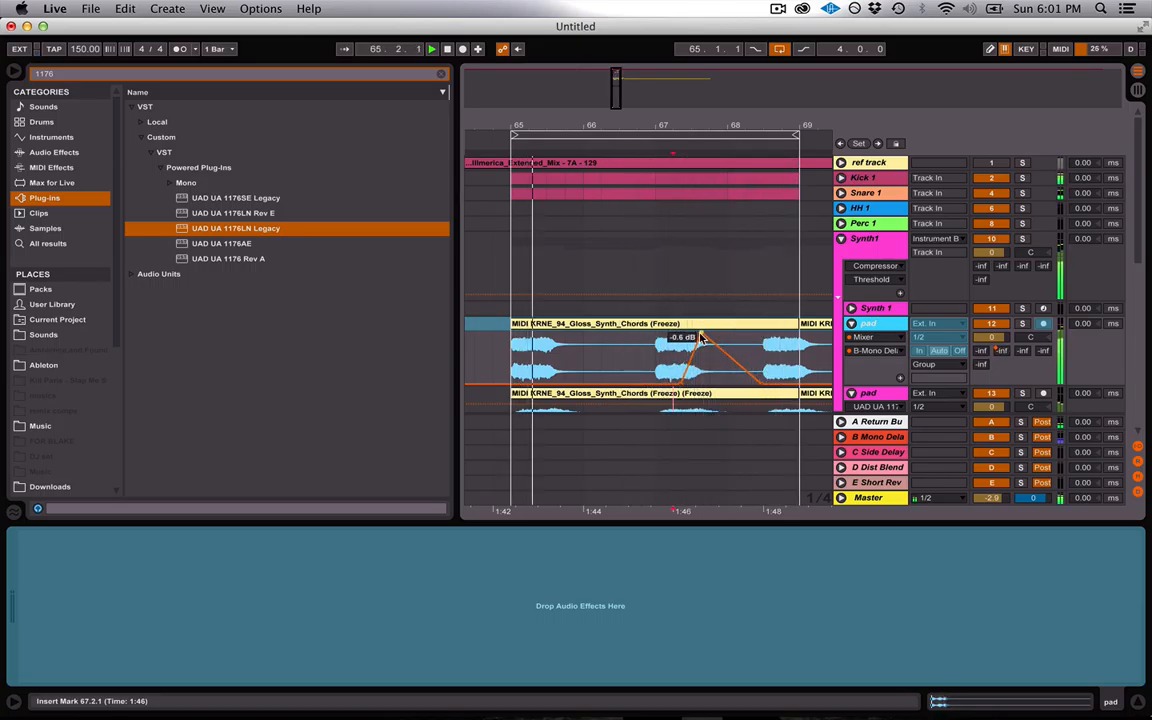
# Add a matching B-Mono Delay send rise to about -2.4 dB after the pad's first chord, fading to silence shortly before bar 67
pyautogui.click(582, 401)
pyautogui.click(564, 360)
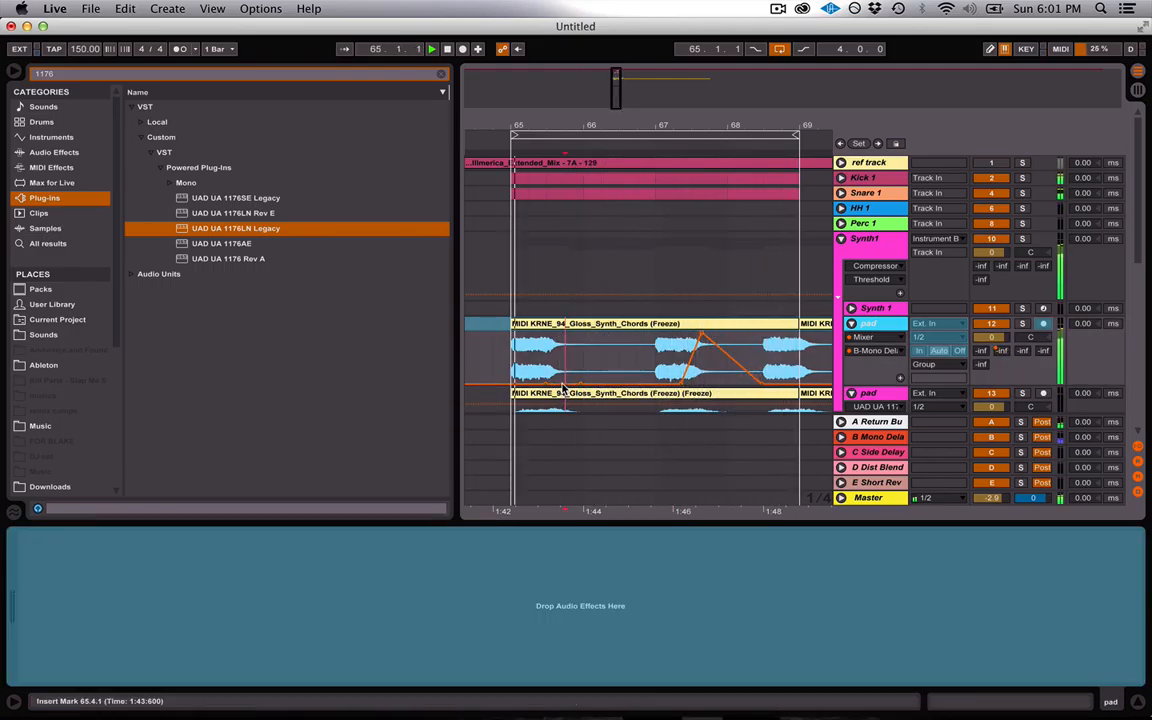
pyautogui.moveTo(561, 384); pyautogui.dragTo(563, 335)
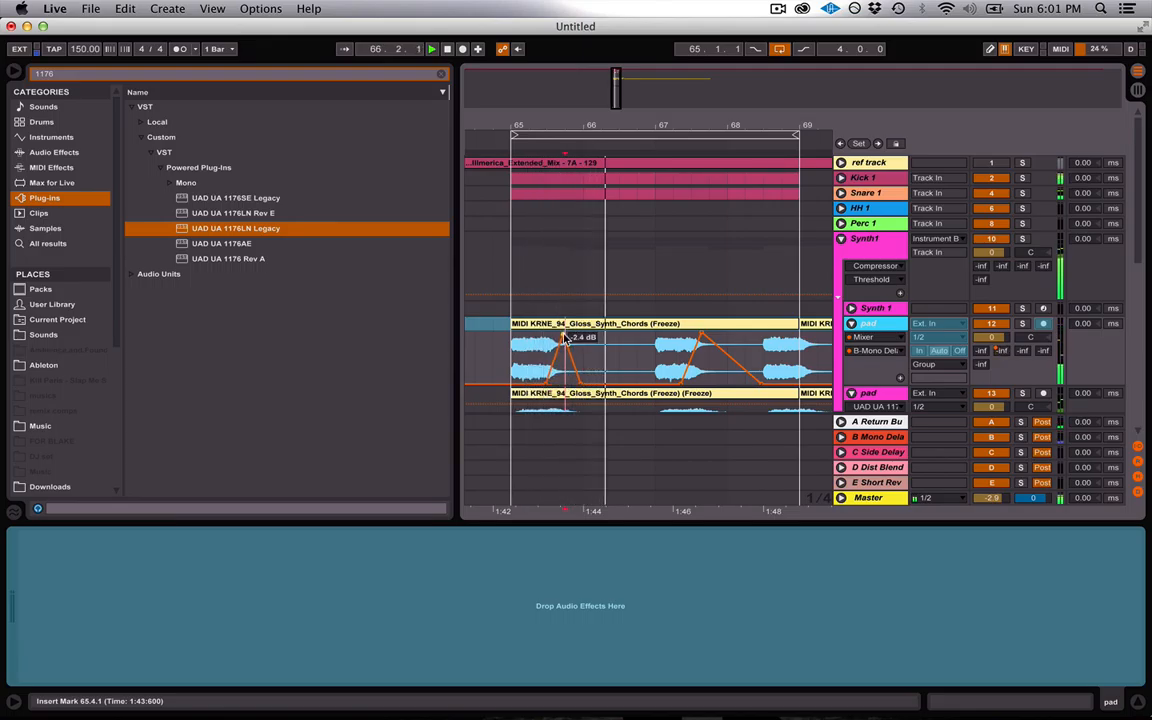
pyautogui.moveTo(580, 384); pyautogui.dragTo(641, 383)
# Play the loop from bar 65 to audition the automated delay sends on the pad
pyautogui.press('space')
pyautogui.press('space')
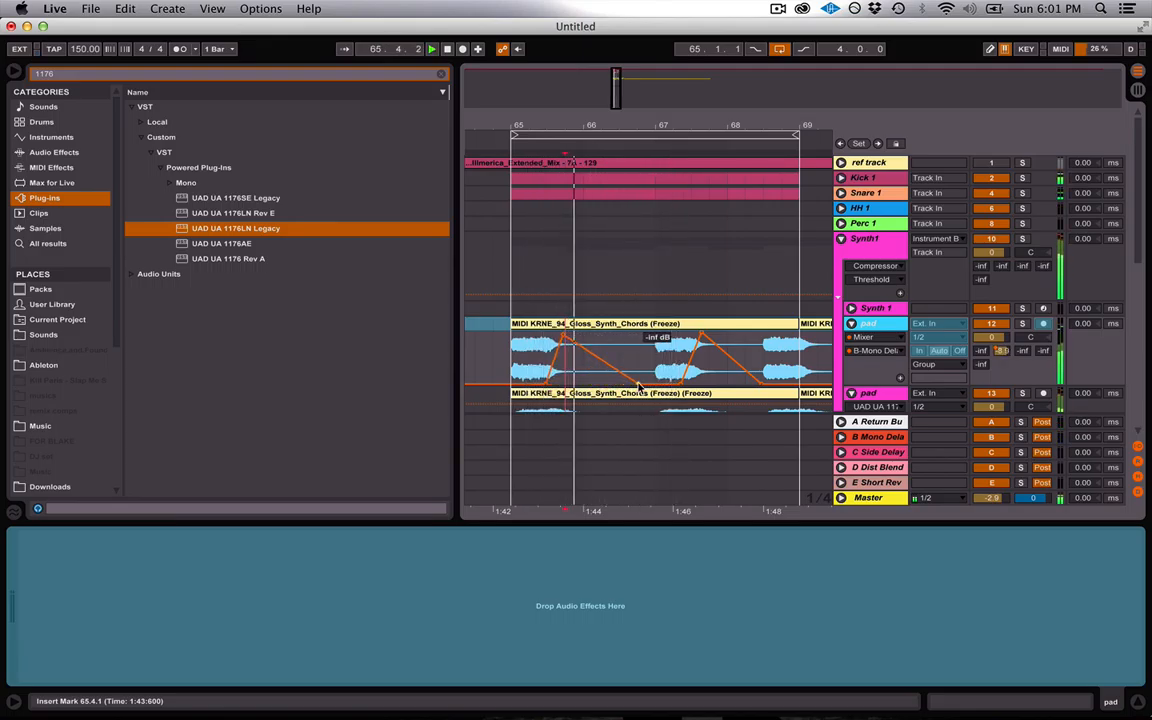
pyautogui.click(513, 377)
pyautogui.press('space')
pyautogui.press('space')
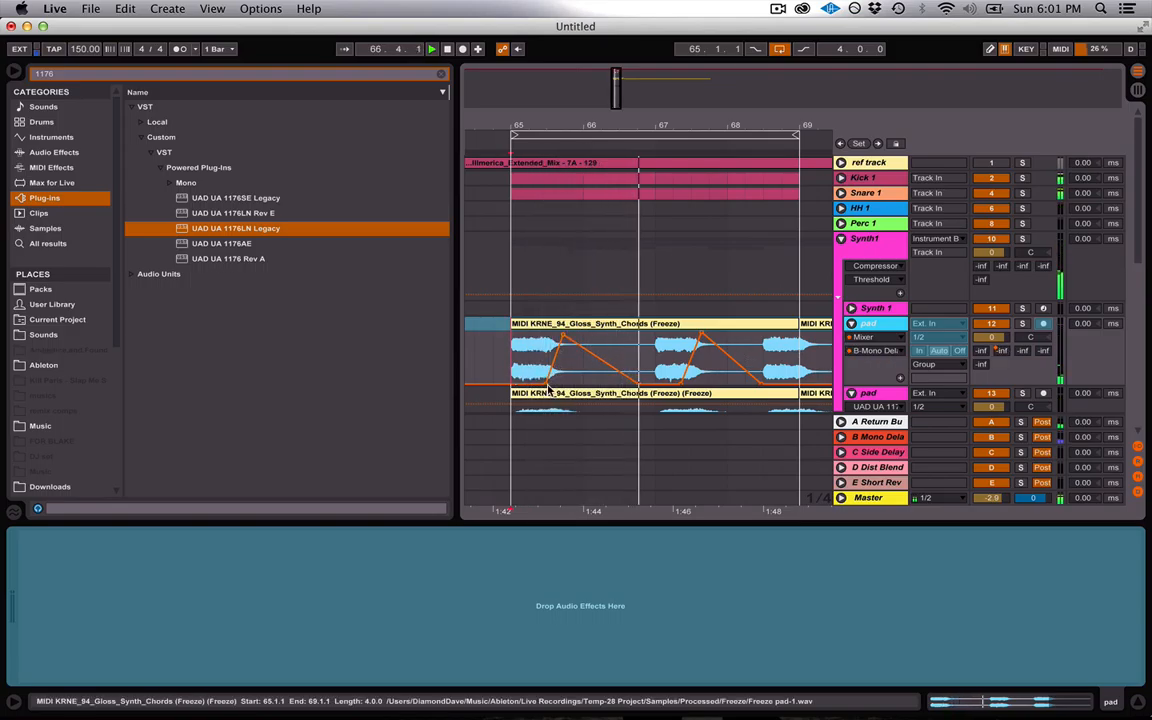
# Start the pad's first B-Mono Delay send rise slightly earlier, and audition the B Mono Delay return soloed from bar 65
pyautogui.moveTo(548, 384); pyautogui.dragTo(537, 383)
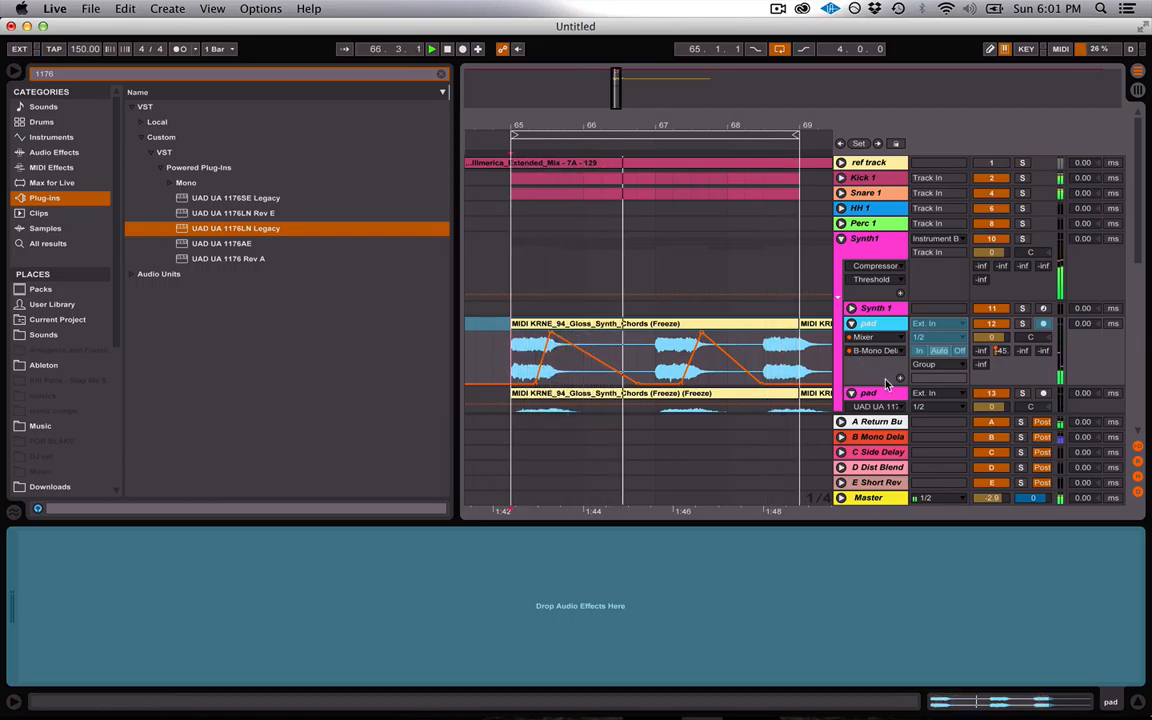
pyautogui.scroll(-2, 892, 382)
pyautogui.scroll(-3, 892, 382)
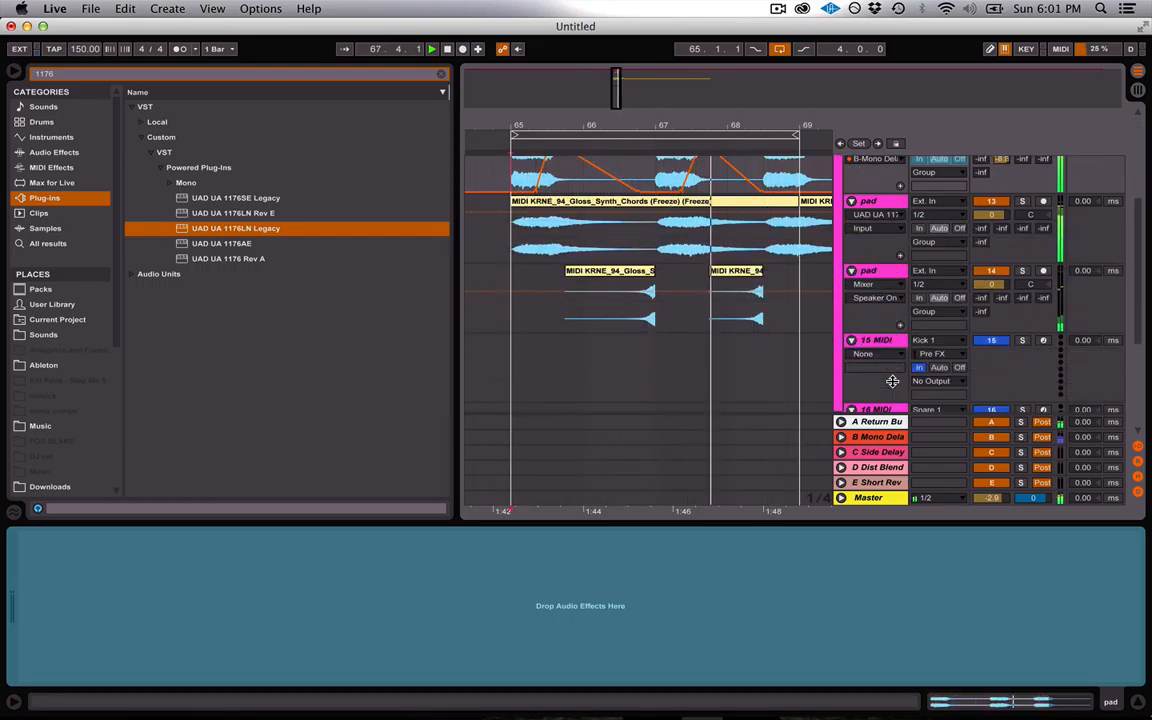
pyautogui.click(1020, 437)
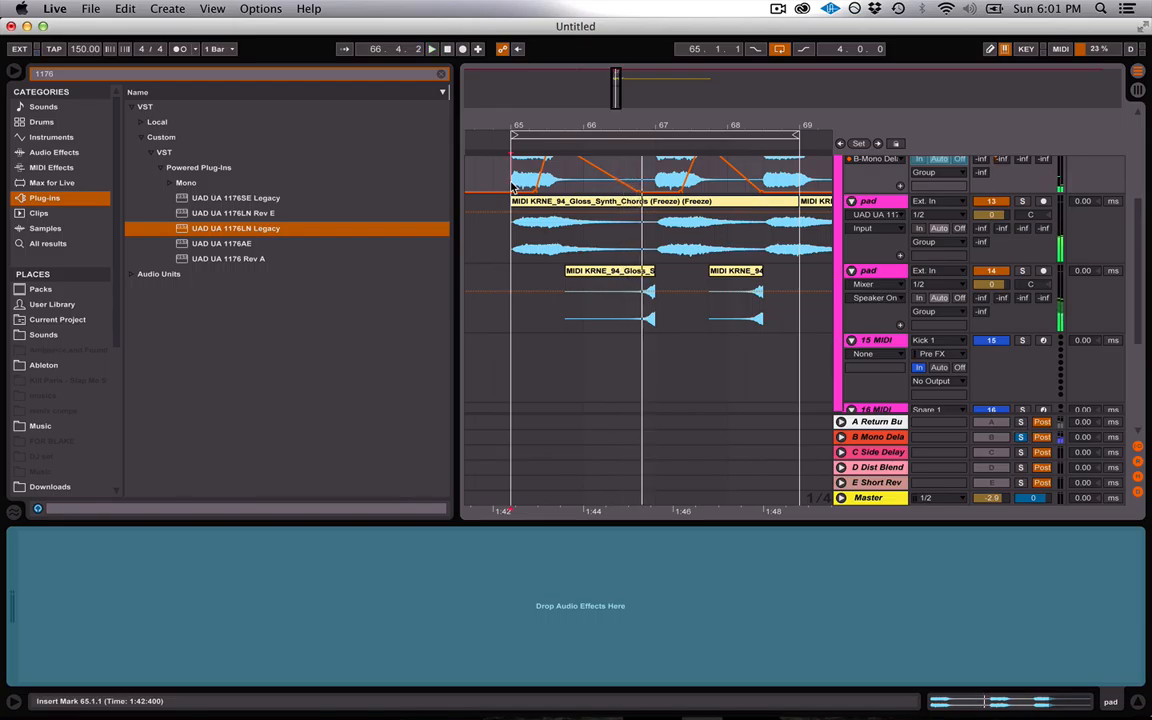
pyautogui.press('space')
pyautogui.press('space')
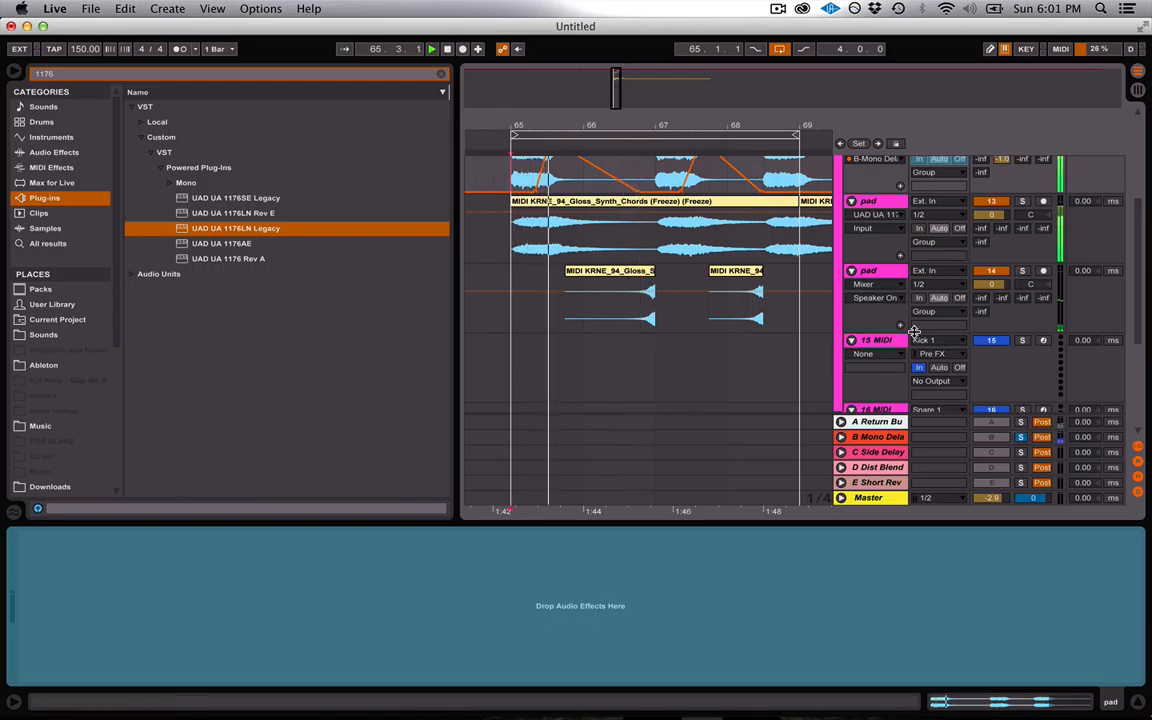
# Solo the A Return Bus instead of B Mono Delay and restart the loop from bar 65
pyautogui.click(1020, 422)
pyautogui.press('space')
pyautogui.press('space')
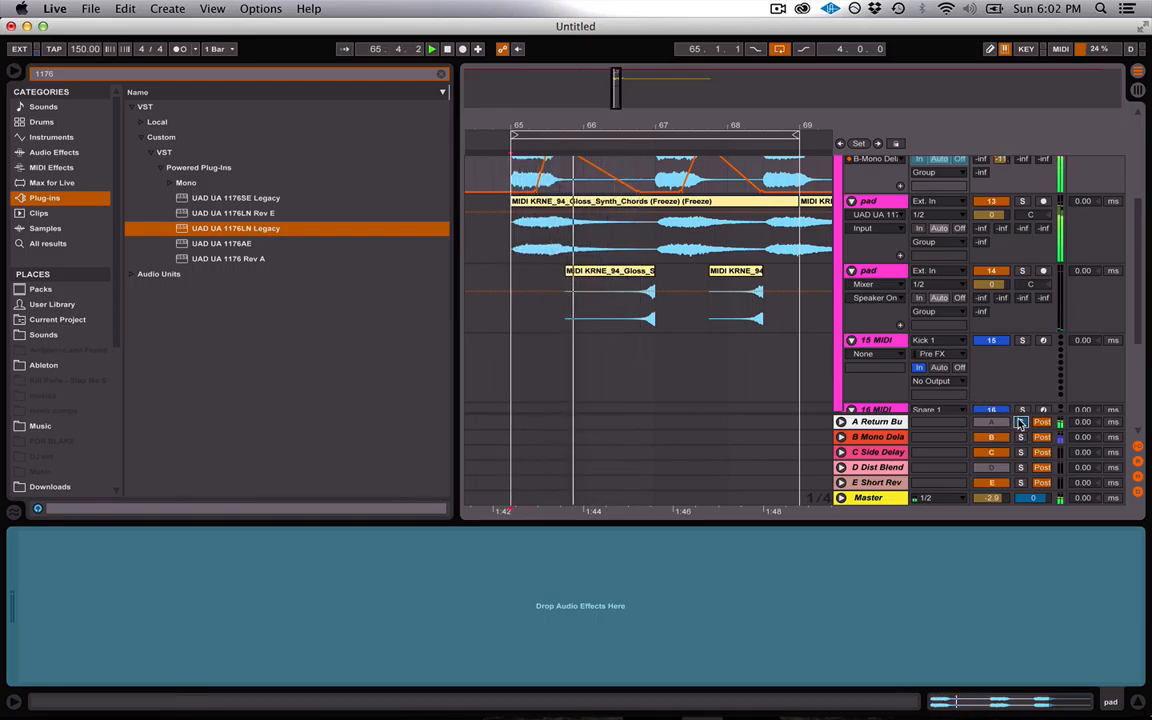
# Unfold the A Return Bus and B Mono Delay returns, and inspect their routing and device chains while playing the loop
pyautogui.click(857, 439)
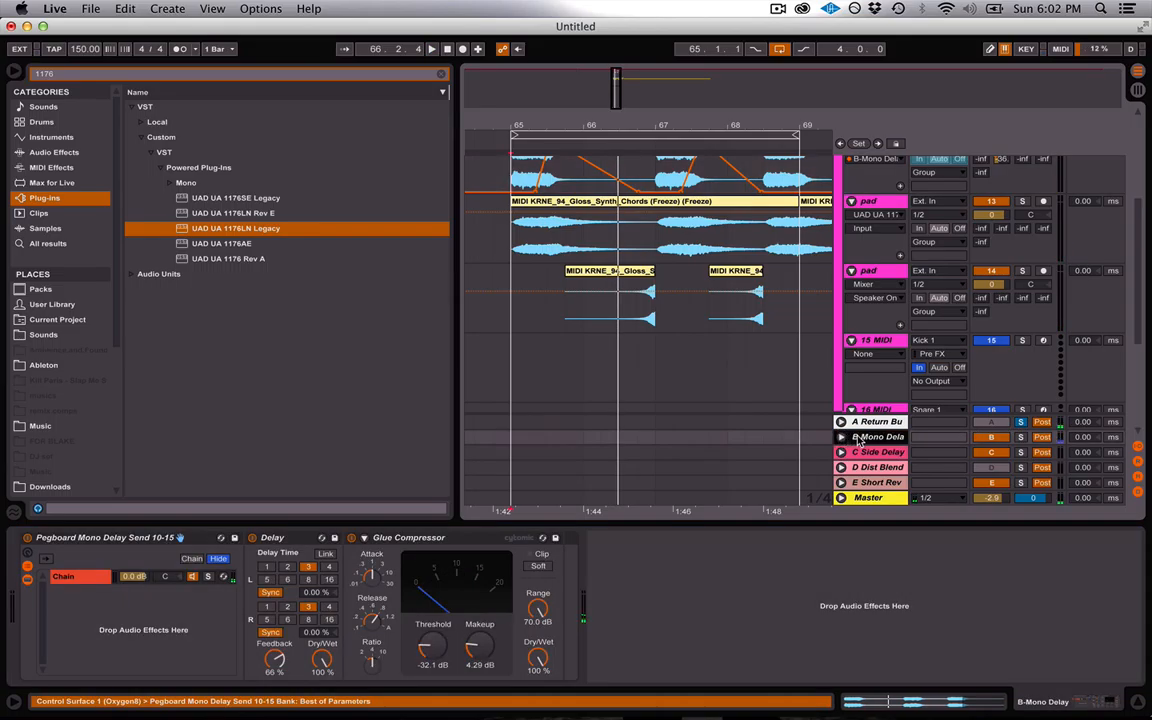
pyautogui.click(841, 422)
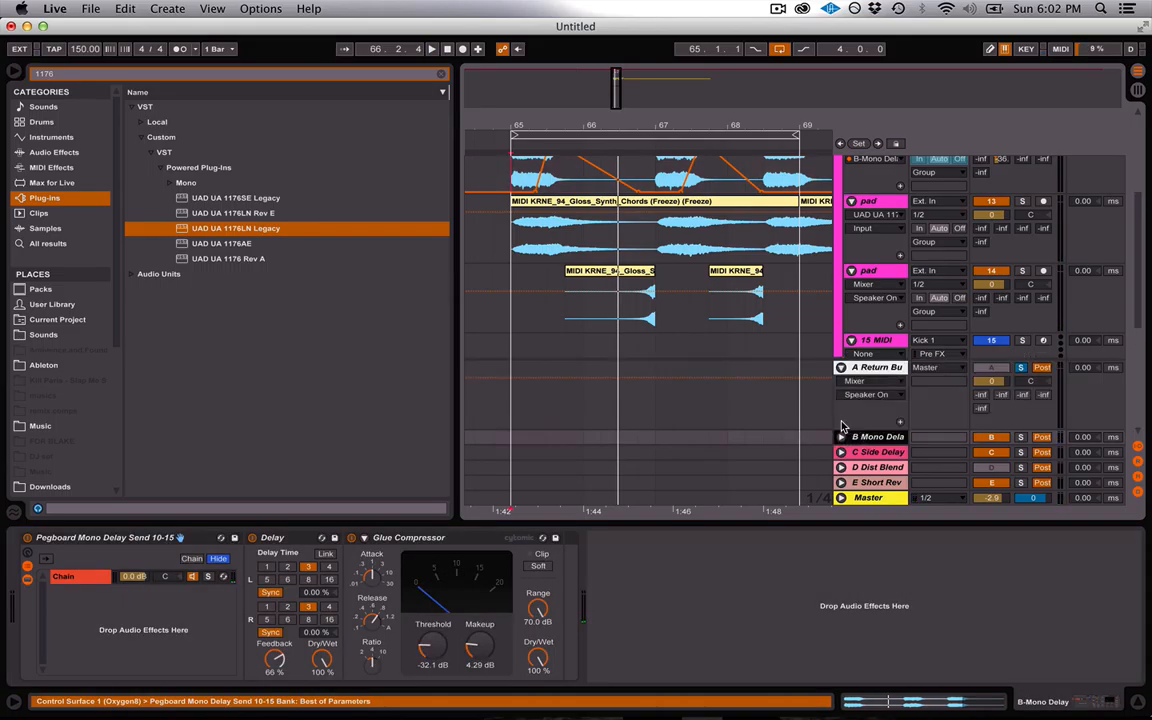
pyautogui.click(841, 437)
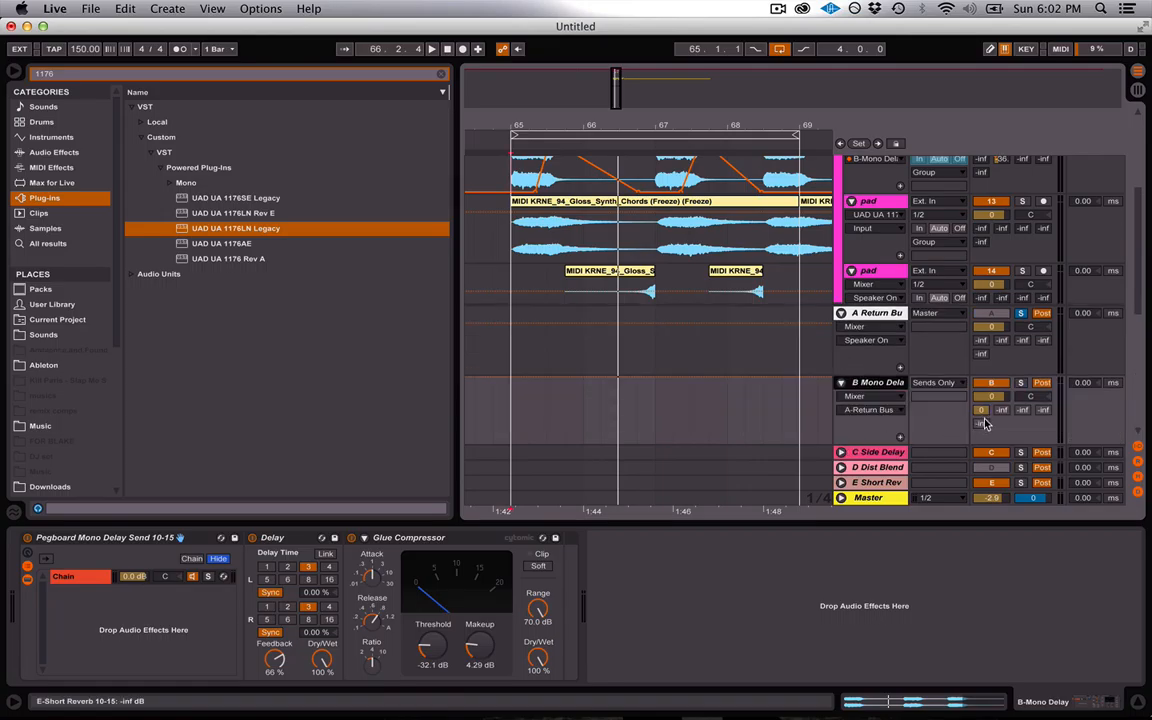
pyautogui.click(886, 314)
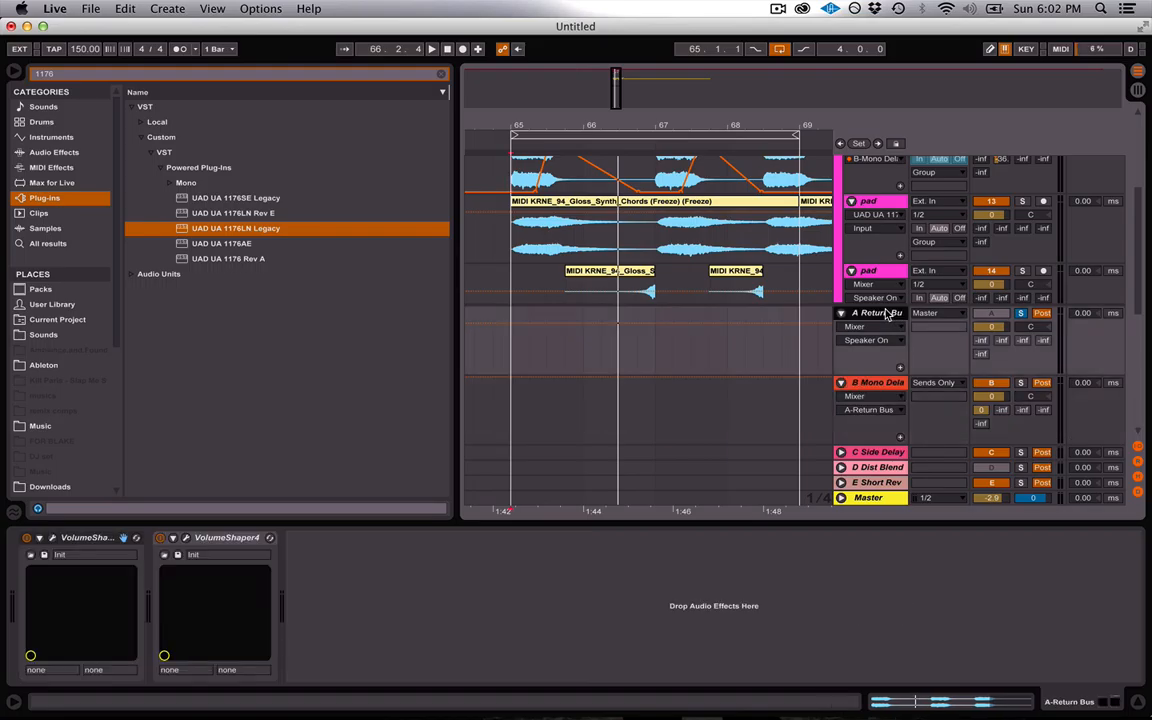
pyautogui.press('space')
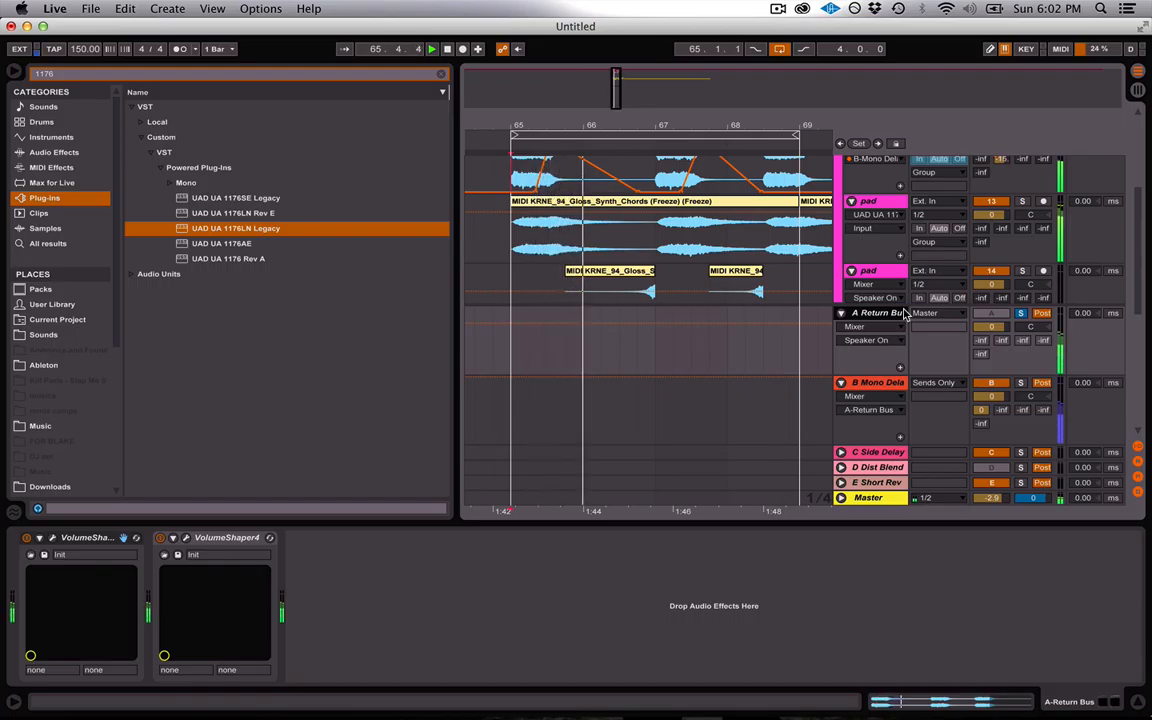
pyautogui.click(95, 540)
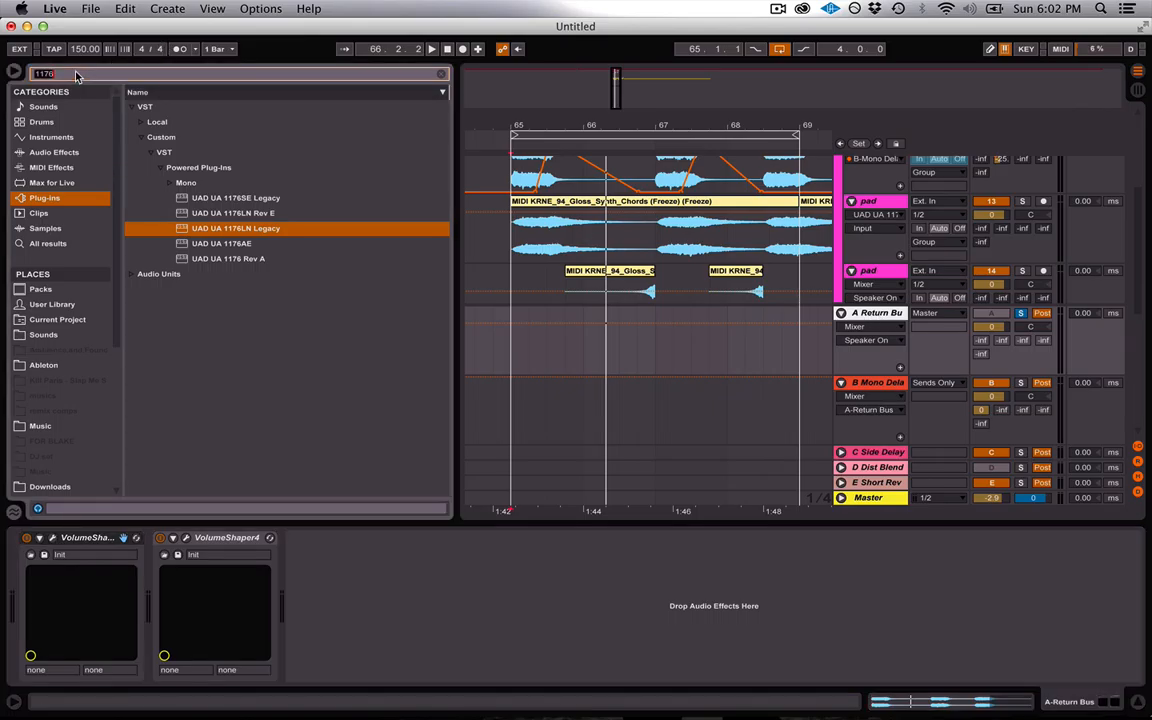
# Find "glue" among the audio effects and add a Glue Compressor before the two VolumeShapers on the A Return Bus
pyautogui.press('BackSpace')
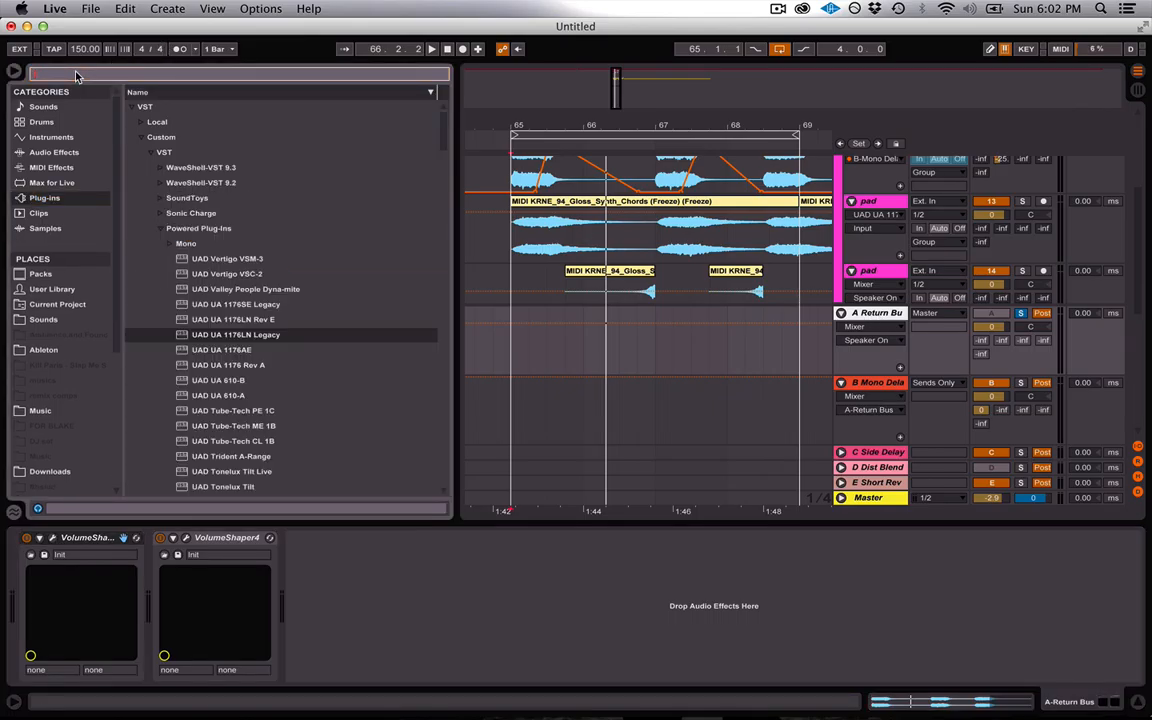
pyautogui.write('gla')
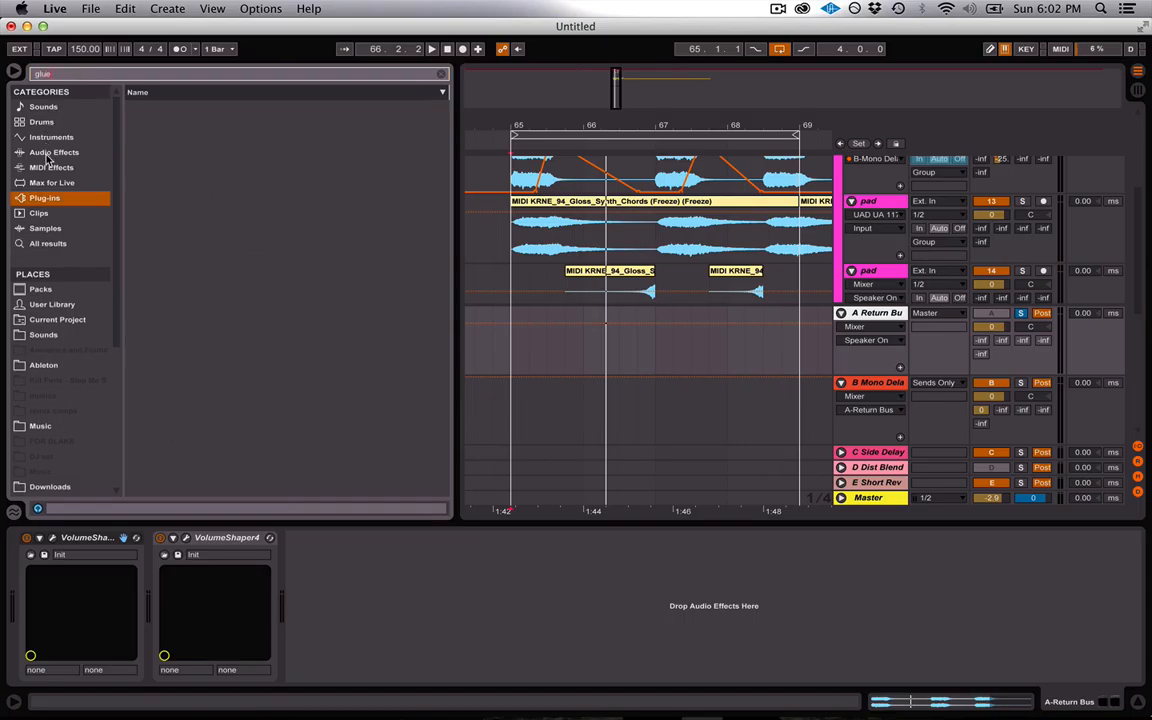
pyautogui.click(50, 153)
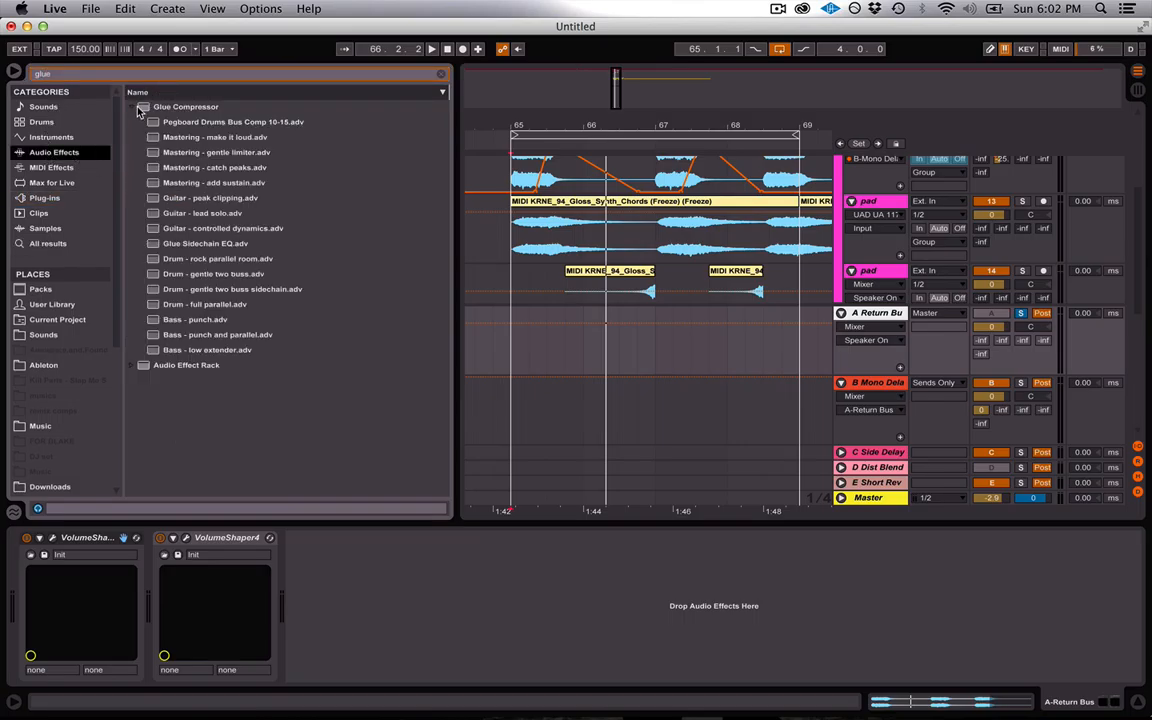
pyautogui.click(141, 107)
pyautogui.moveTo(324, 550)
pyautogui.mouseDown()
pyautogui.moveTo(35, 585)
pyautogui.moveTo(80, 570)
pyautogui.mouseUp()
# Turn on the Glue Compressor's Soft clipping, set its makeup gain to 3.02 dB, and unsolo the A Return Bus
pyautogui.click(214, 566)
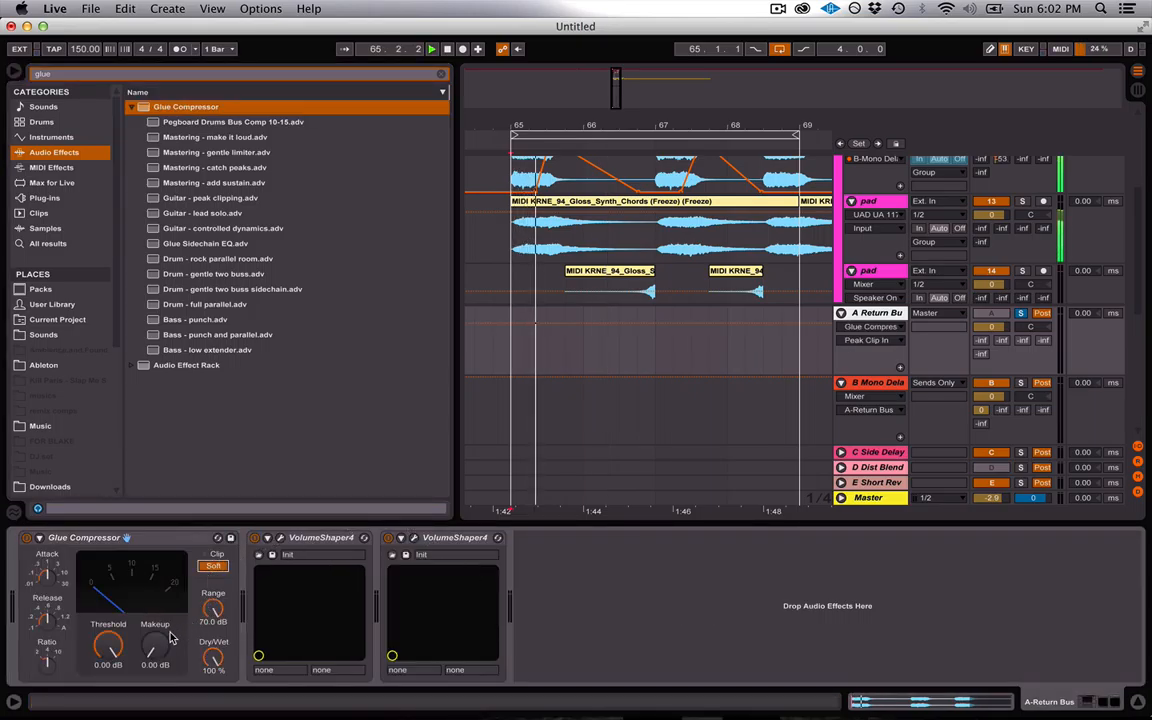
pyautogui.moveTo(156, 647)
pyautogui.mouseDown()
pyautogui.moveTo(156, 531)
pyautogui.moveTo(156, 632)
pyautogui.mouseUp()
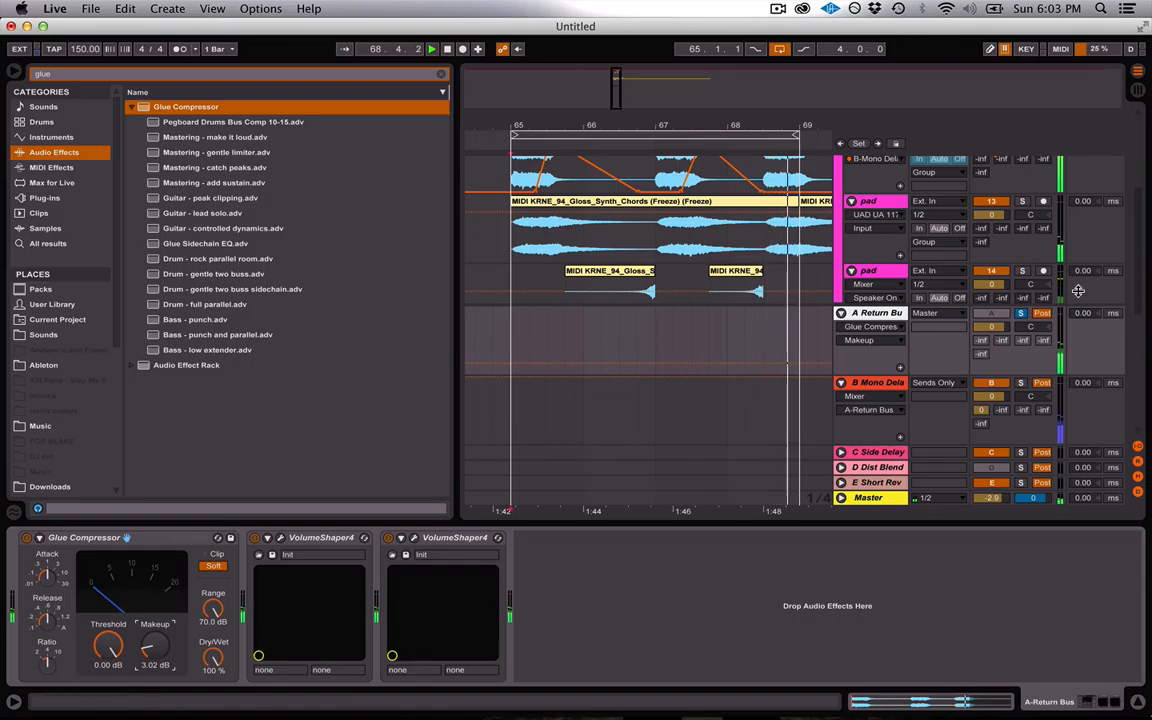
pyautogui.click(1019, 316)
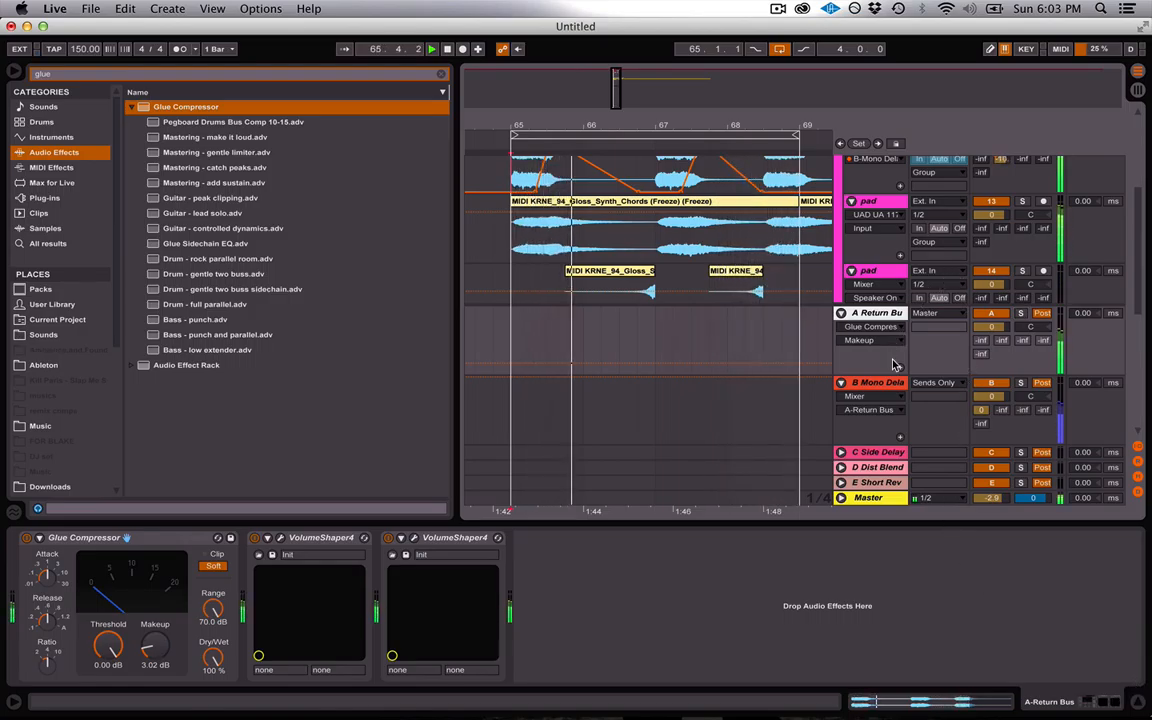
# Unfold Bus Group 1 to show its bus tracks, and fold the Synth1 group
pyautogui.scroll(-6, 895, 364)
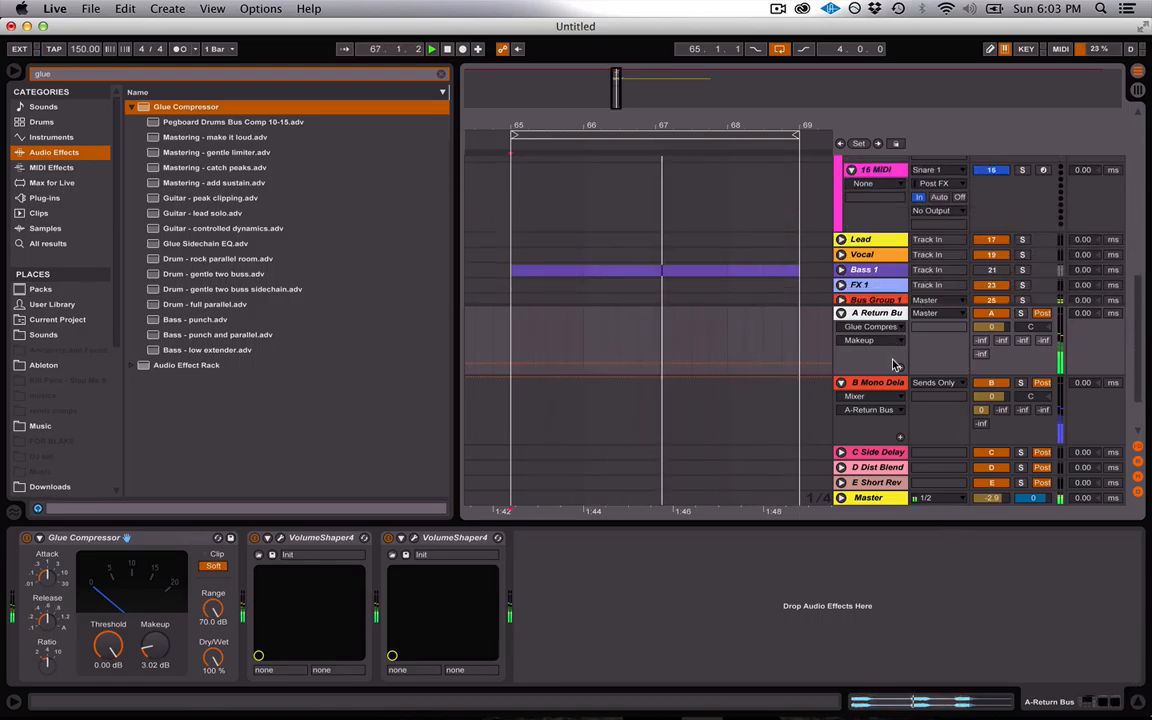
pyautogui.scroll(-2, 862, 259)
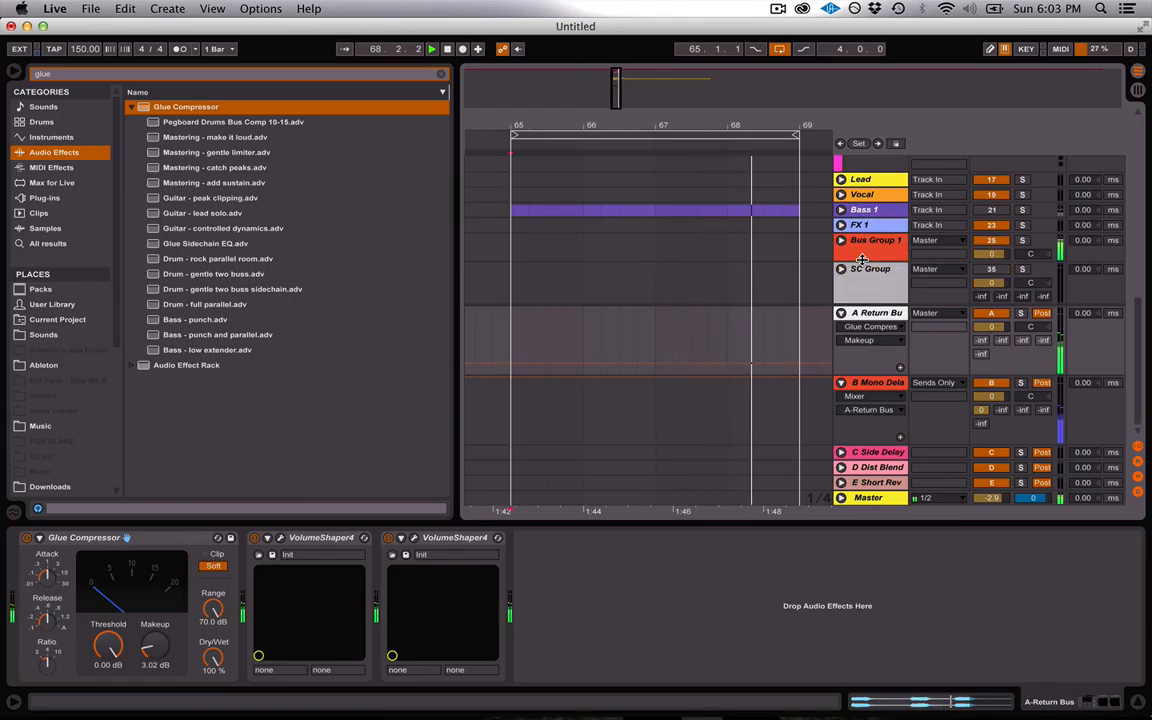
pyautogui.click(841, 241)
pyautogui.scroll(-3, 845, 245)
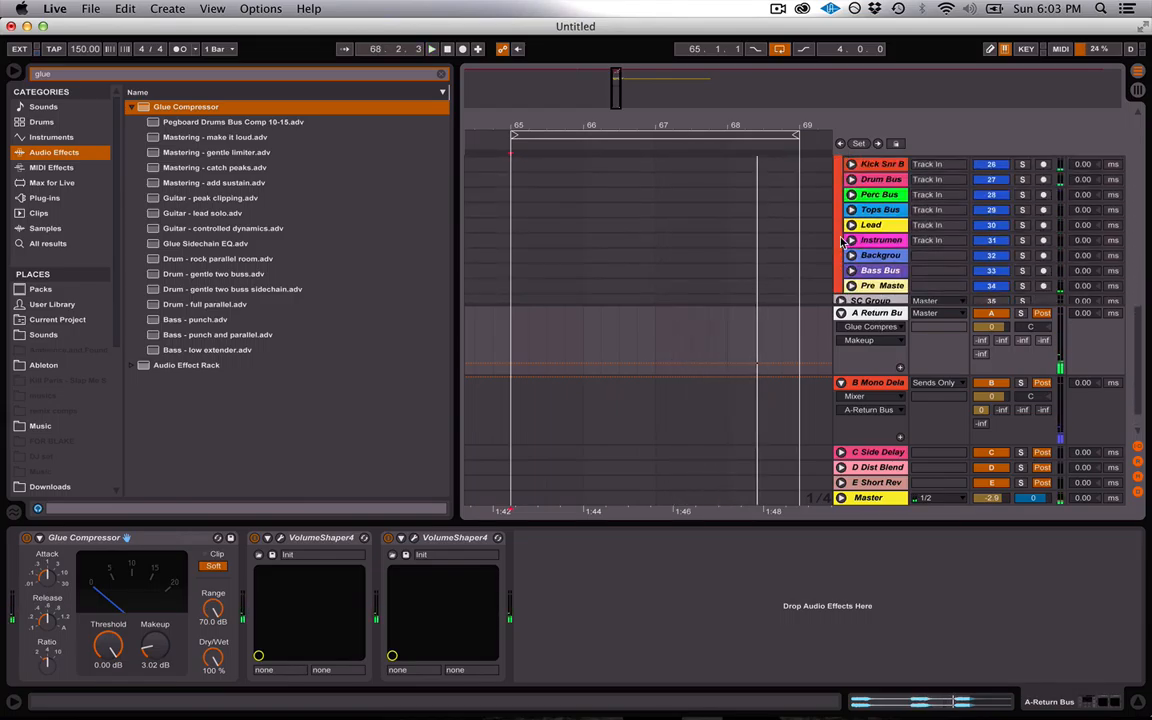
pyautogui.scroll(10, 842, 242)
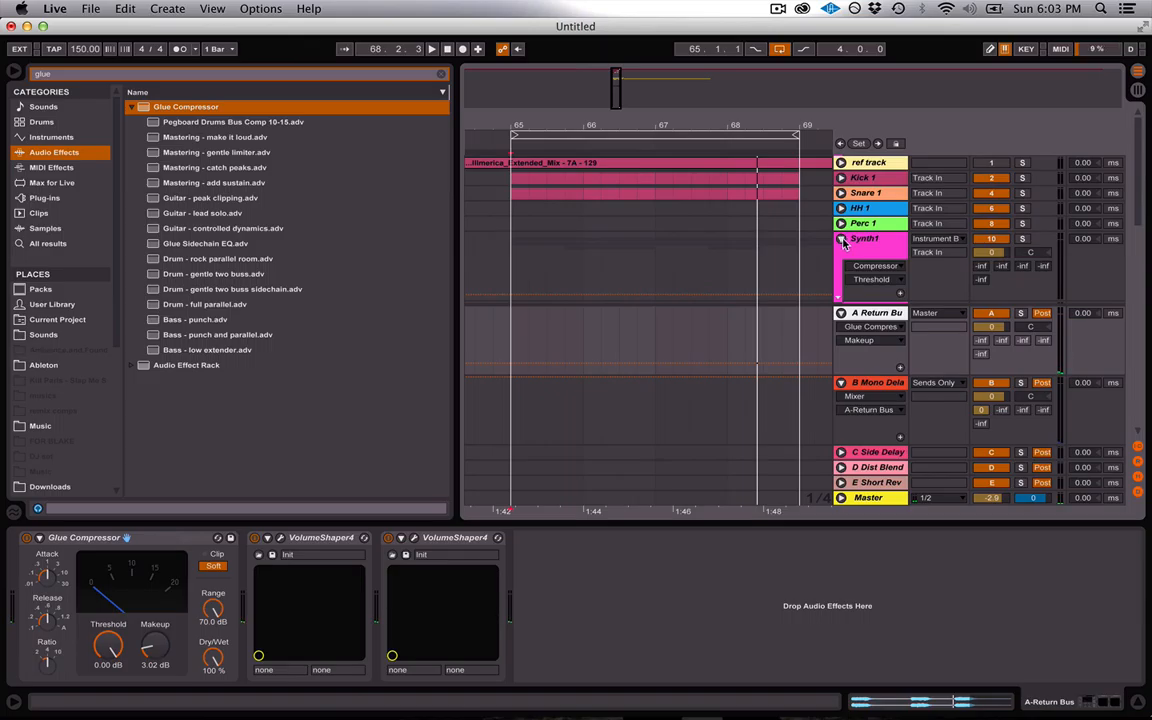
pyautogui.click(841, 241)
pyautogui.scroll(-3, 843, 245)
pyautogui.click(842, 246)
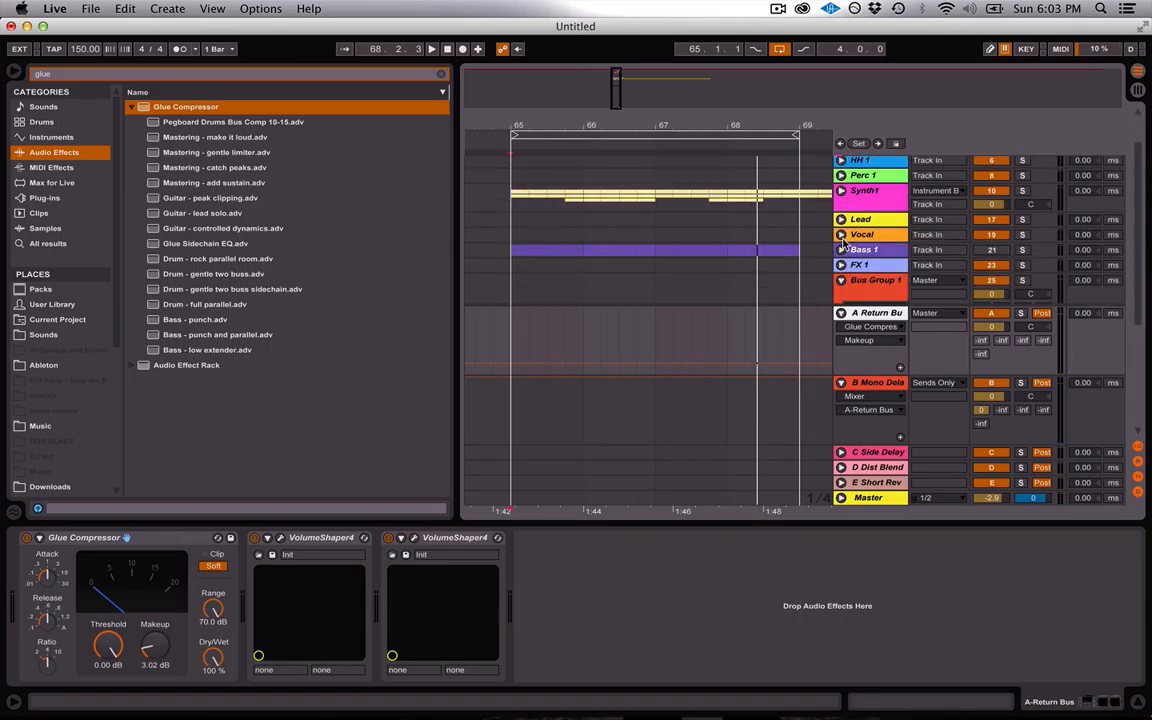
pyautogui.scroll(2, 894, 225)
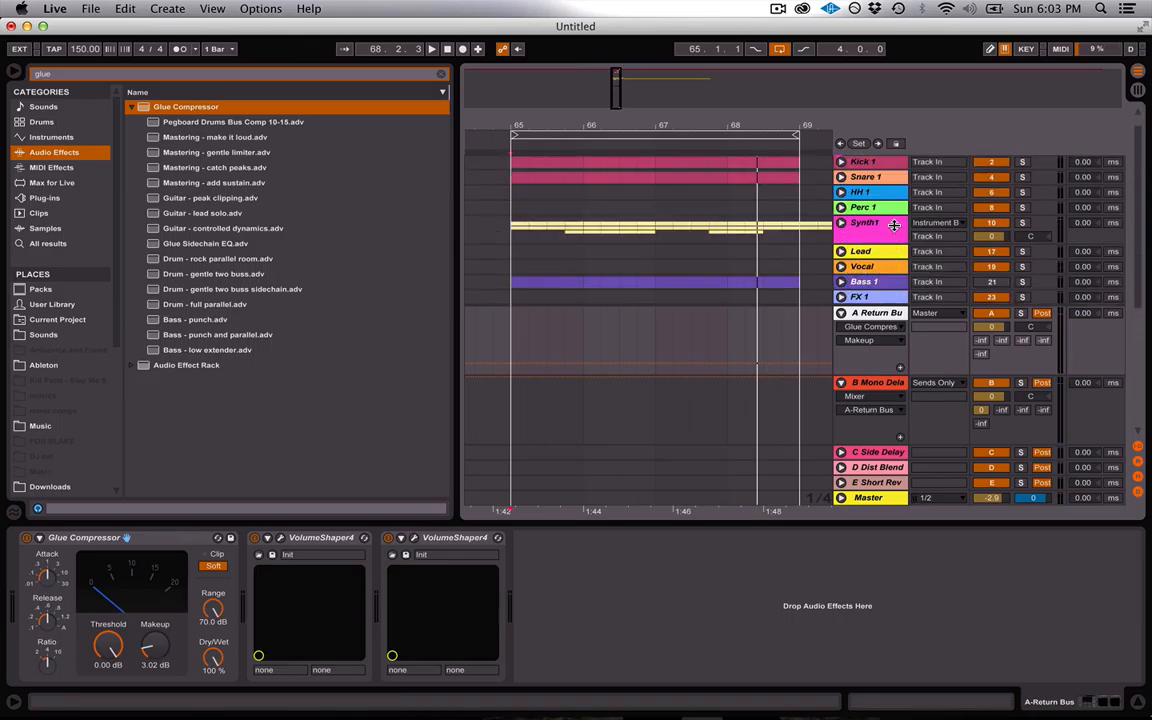
# Set the Synth1 Compressor's sidechain source to Kick Snr Bus 1 and its release to 15.5 ms
pyautogui.click(865, 240)
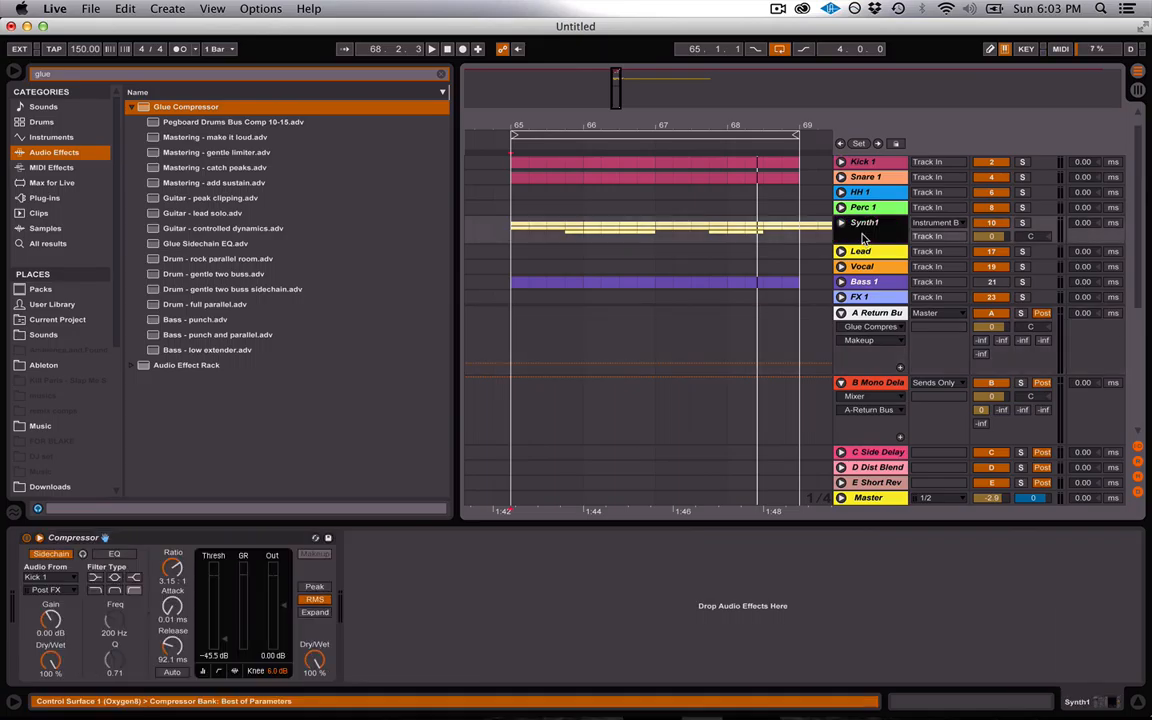
pyautogui.press('space')
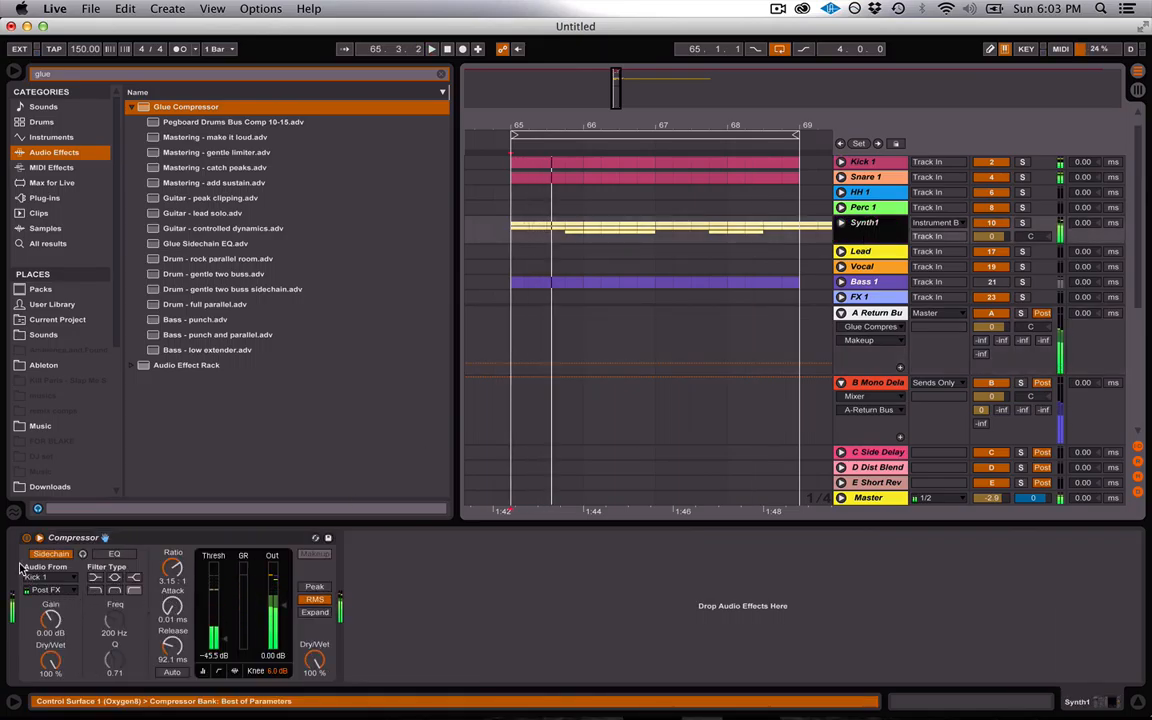
pyautogui.click(38, 577)
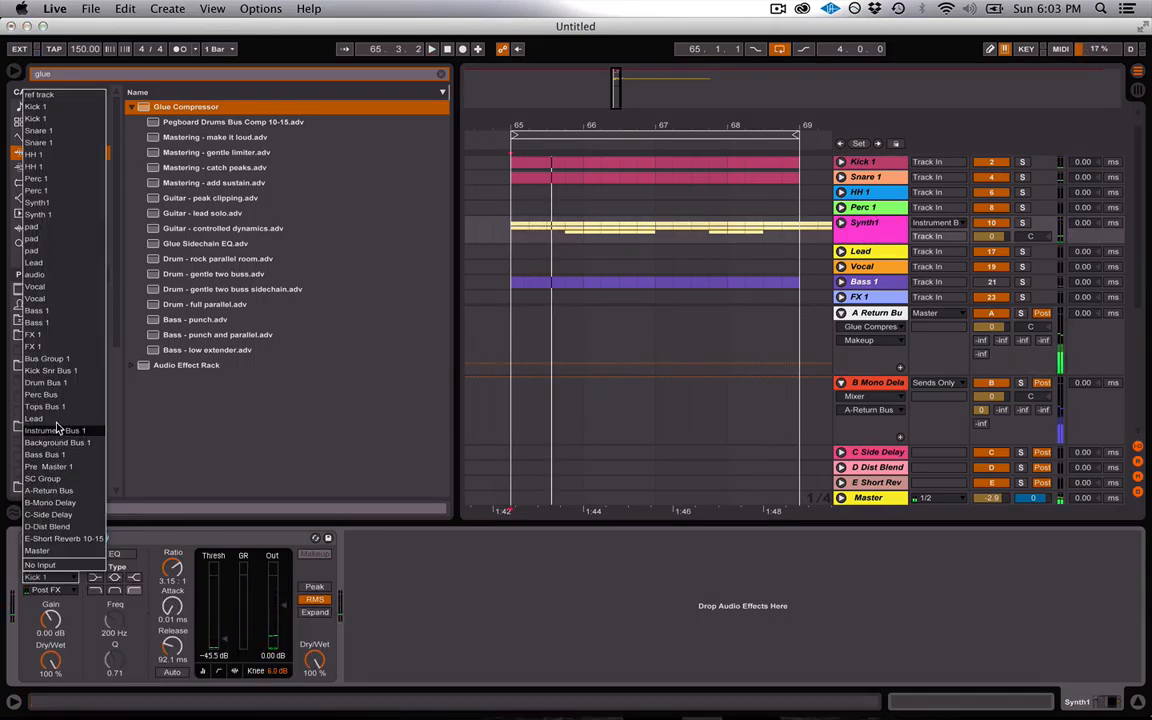
pyautogui.click(51, 371)
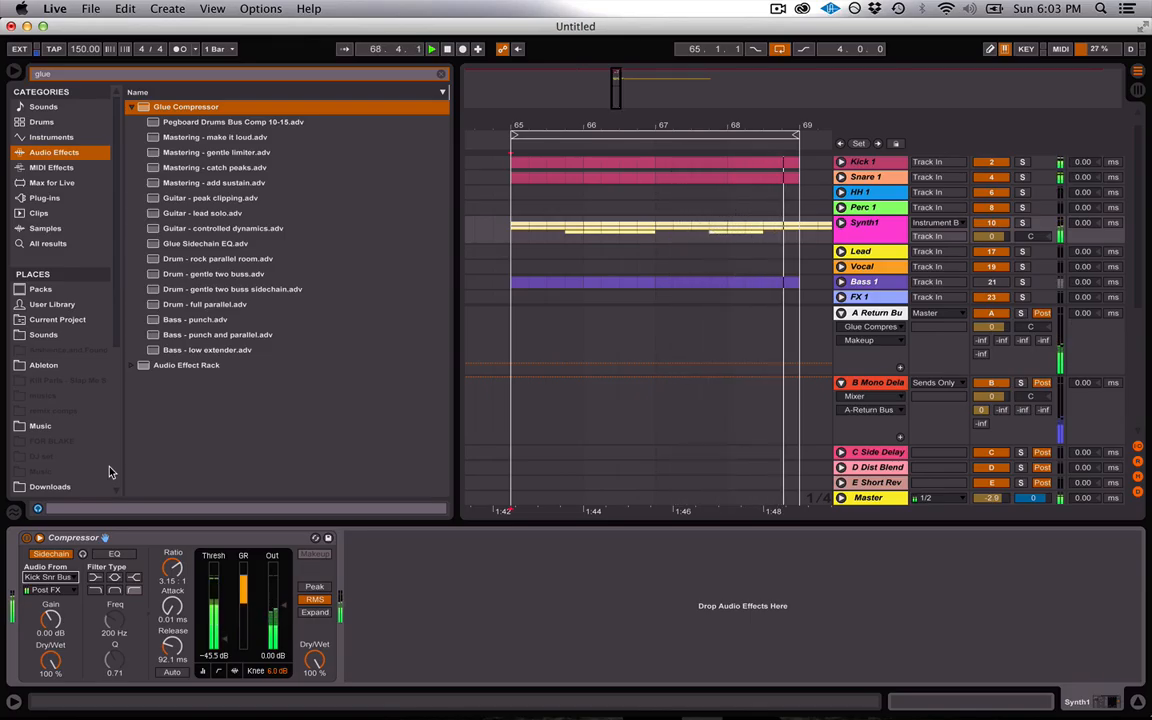
pyautogui.moveTo(172, 647); pyautogui.dragTo(172, 688)
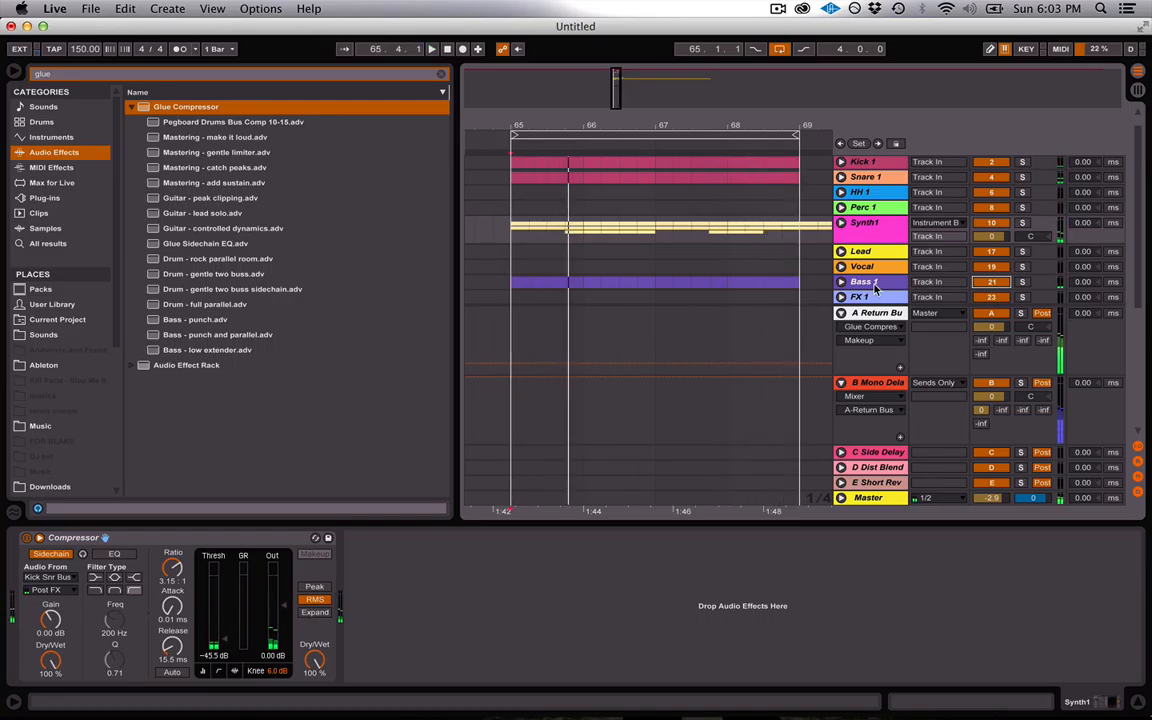
# Activate the Bass 1 group and show the device chain of the Bass Bus in Bus Group 1
pyautogui.scroll(-1, 841, 283)
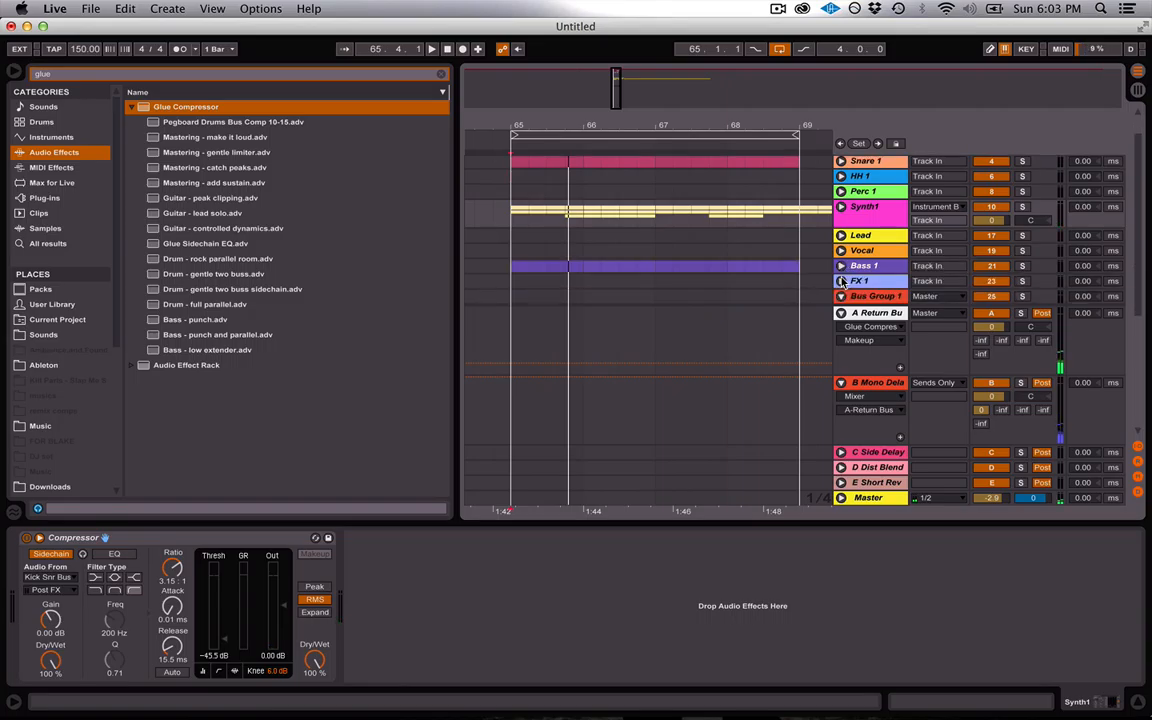
pyautogui.scroll(-5, 841, 283)
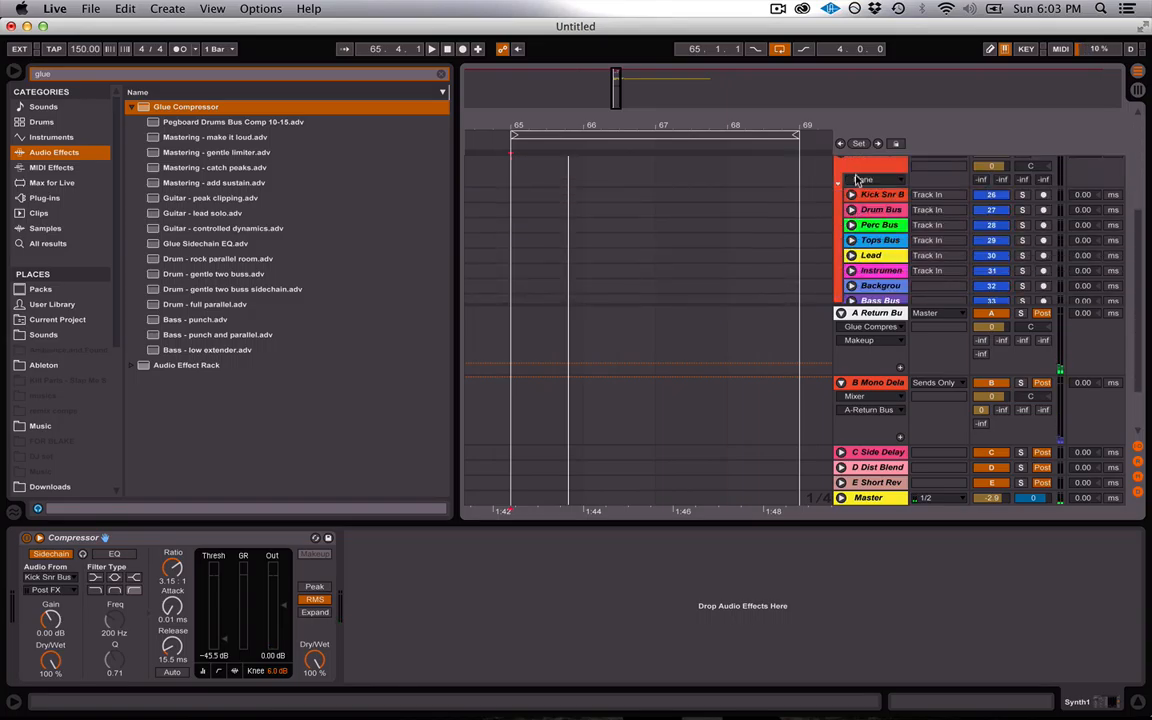
pyautogui.scroll(-4, 860, 220)
pyautogui.click(873, 240)
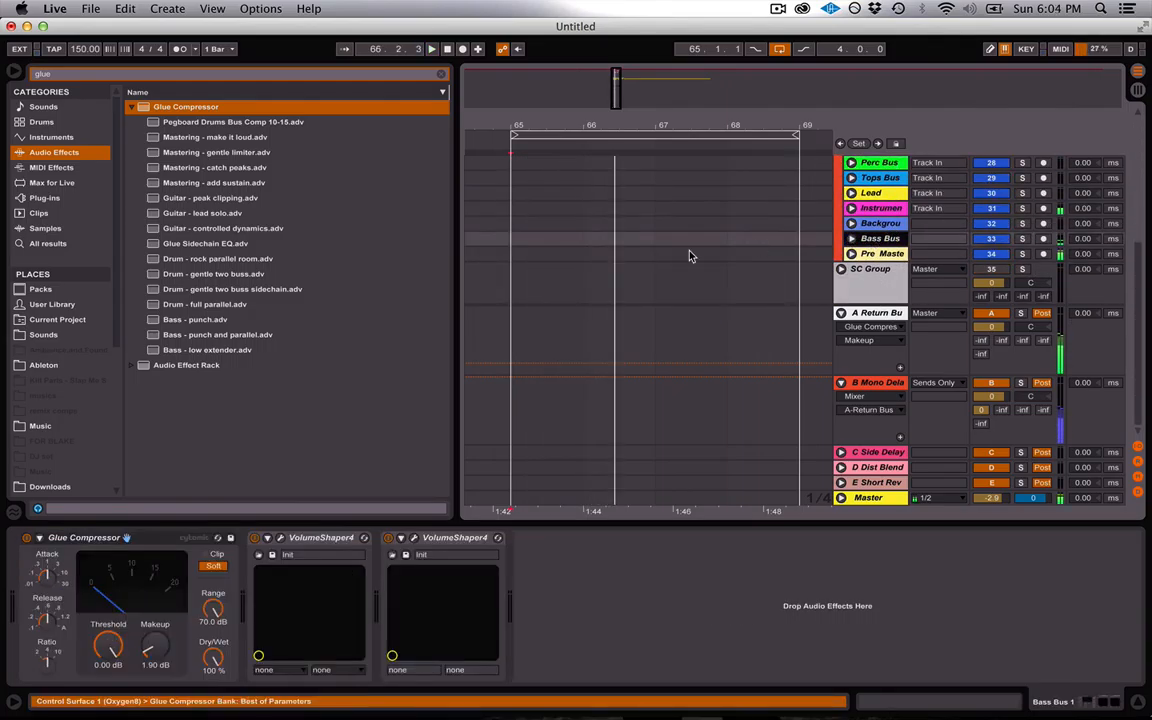
# Activate the SC Group, replay the loop from bar 65, and unfold the group
pyautogui.press('space')
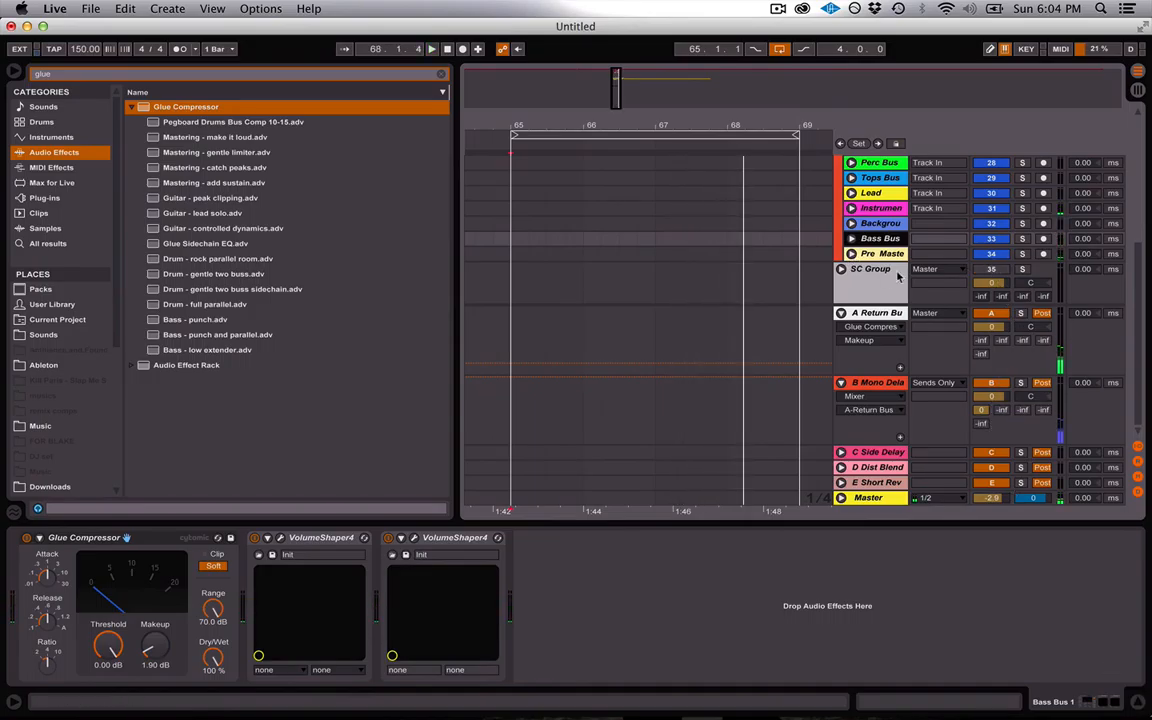
pyautogui.press('space')
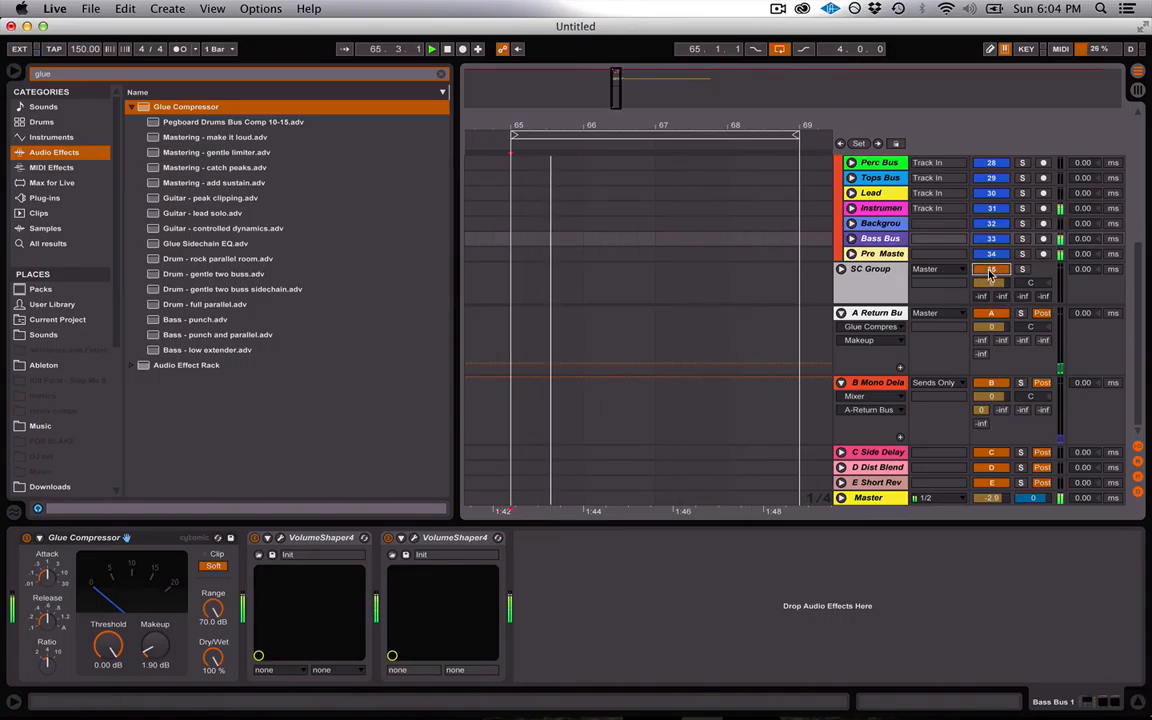
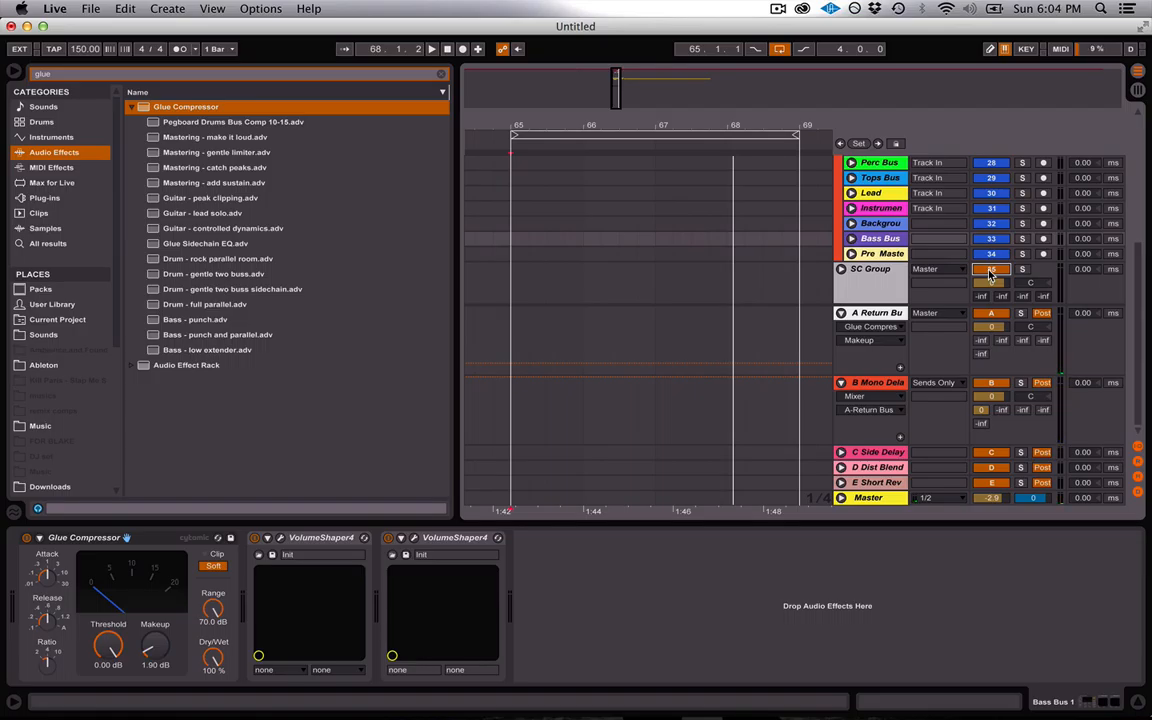
pyautogui.press('space')
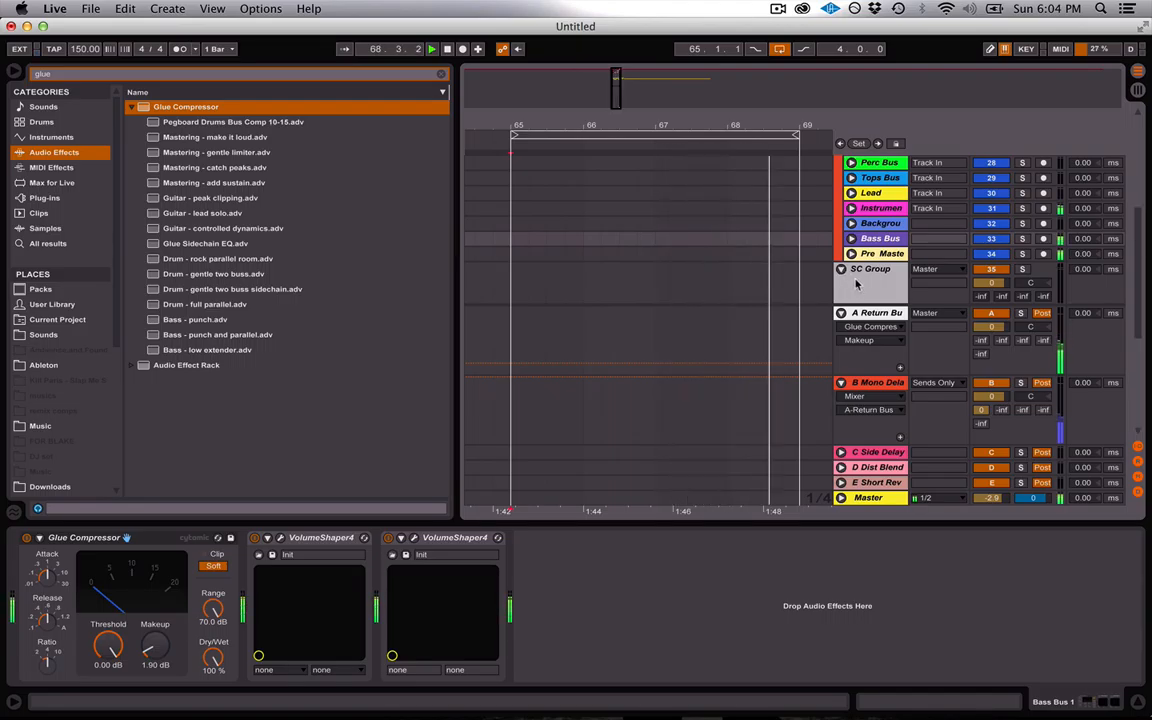
# Play the loop with the SC Group's tracks in view, and hide the device chain view
pyautogui.click(841, 269)
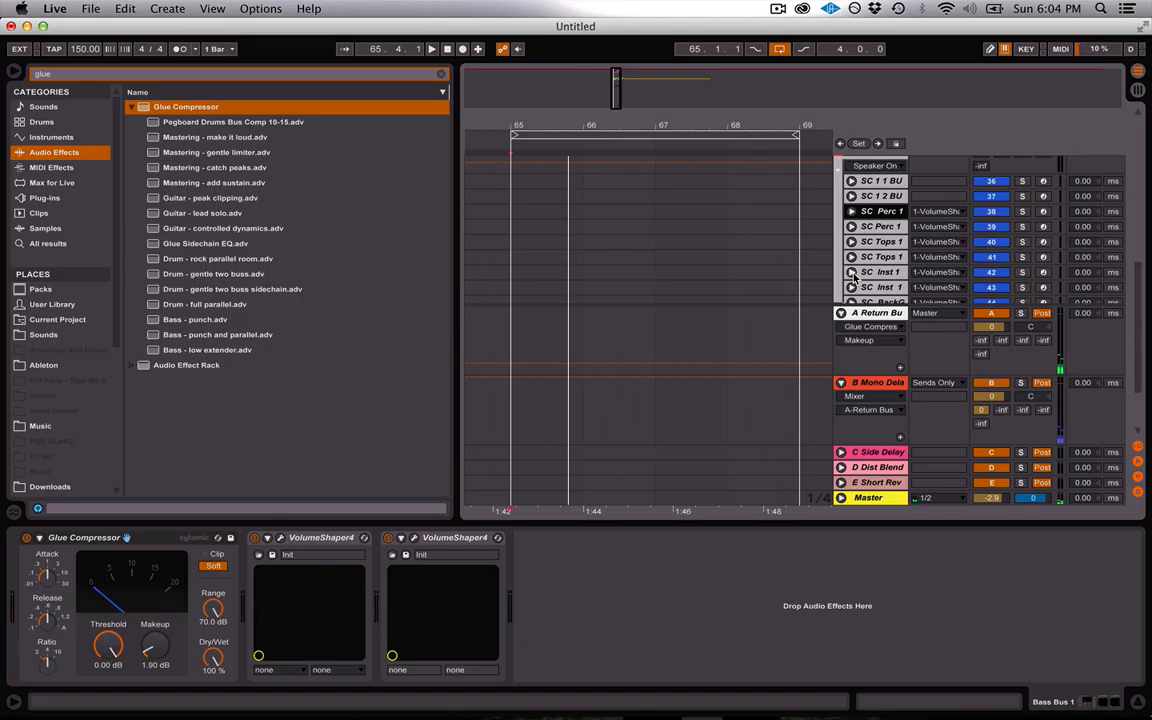
pyautogui.press('space')
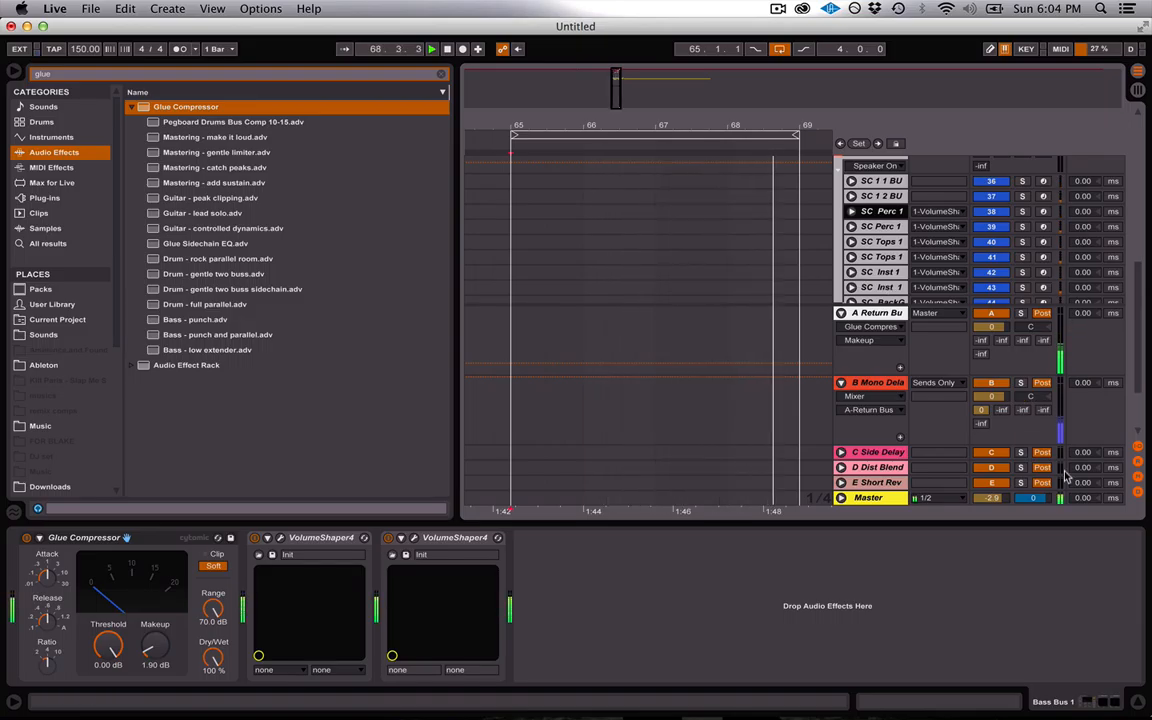
pyautogui.click(1138, 702)
pyautogui.scroll(5, 785, 386)
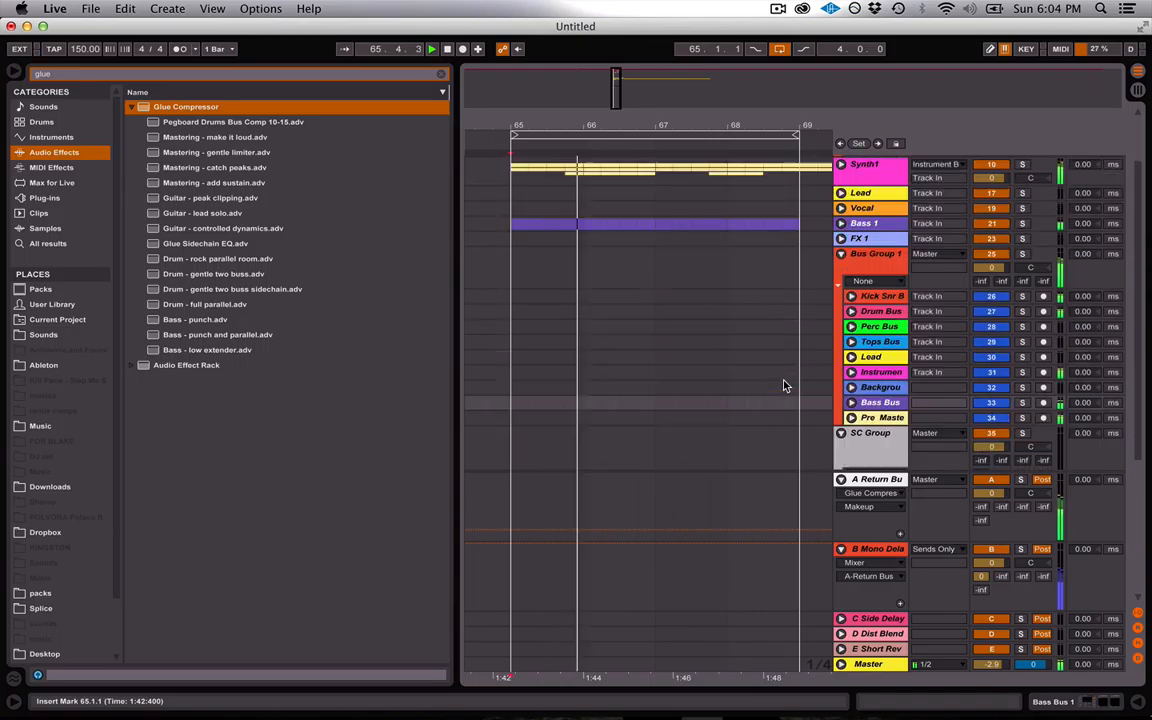
# Fold Bus Group 1, unfold the Lead group, and select its audio track
pyautogui.click(841, 254)
pyautogui.scroll(3, 868, 236)
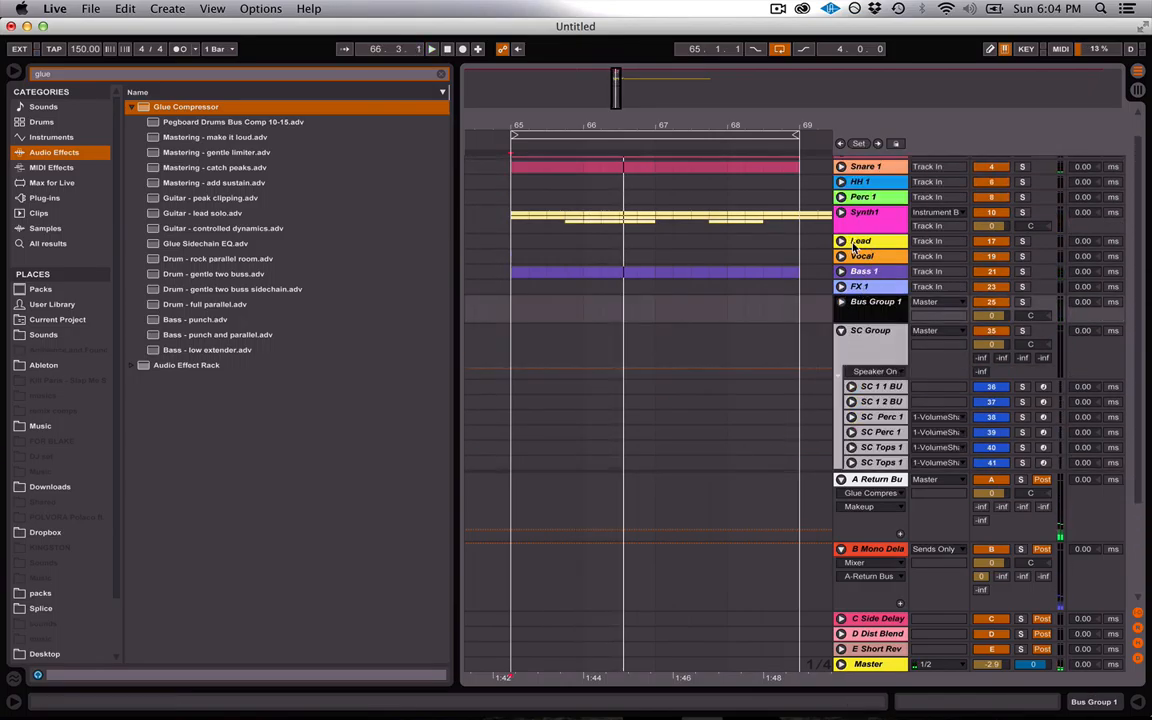
pyautogui.doubleClick(858, 243)
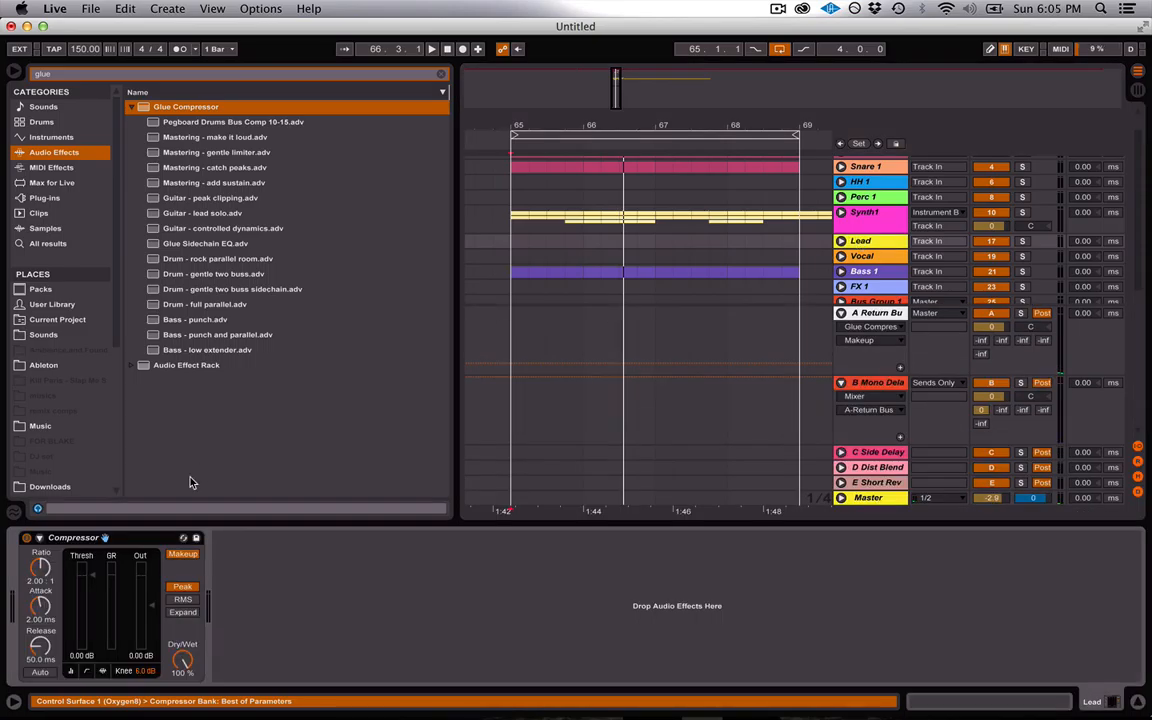
pyautogui.click(841, 241)
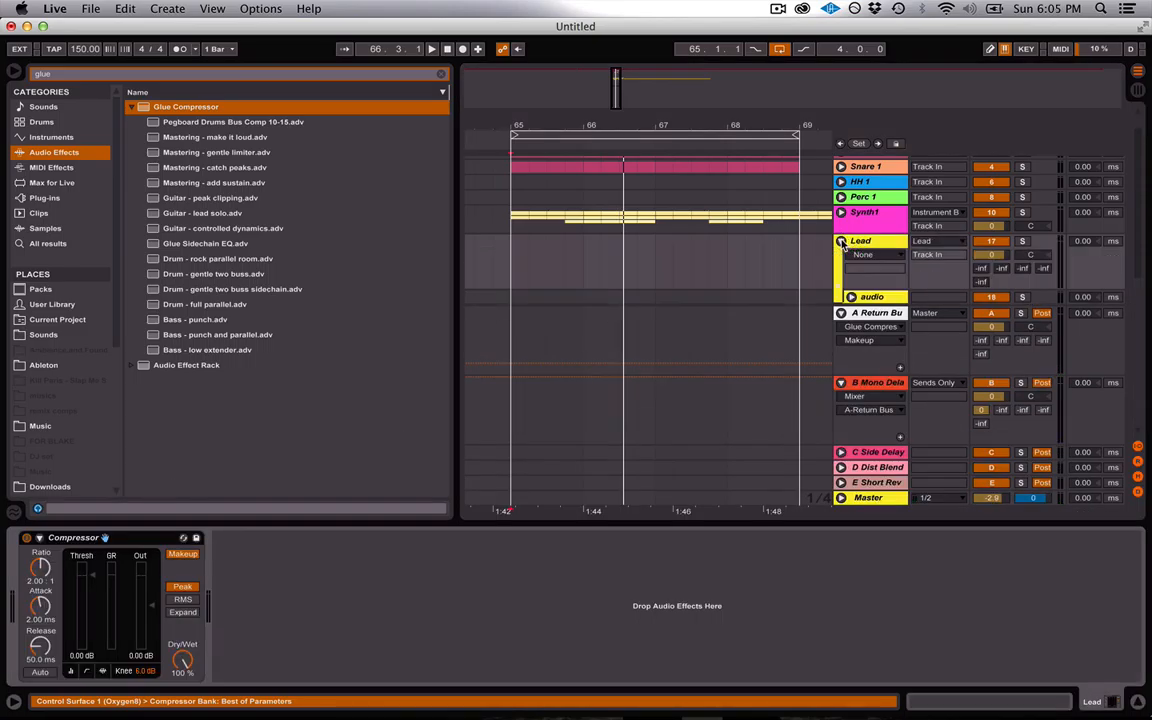
pyautogui.click(872, 297)
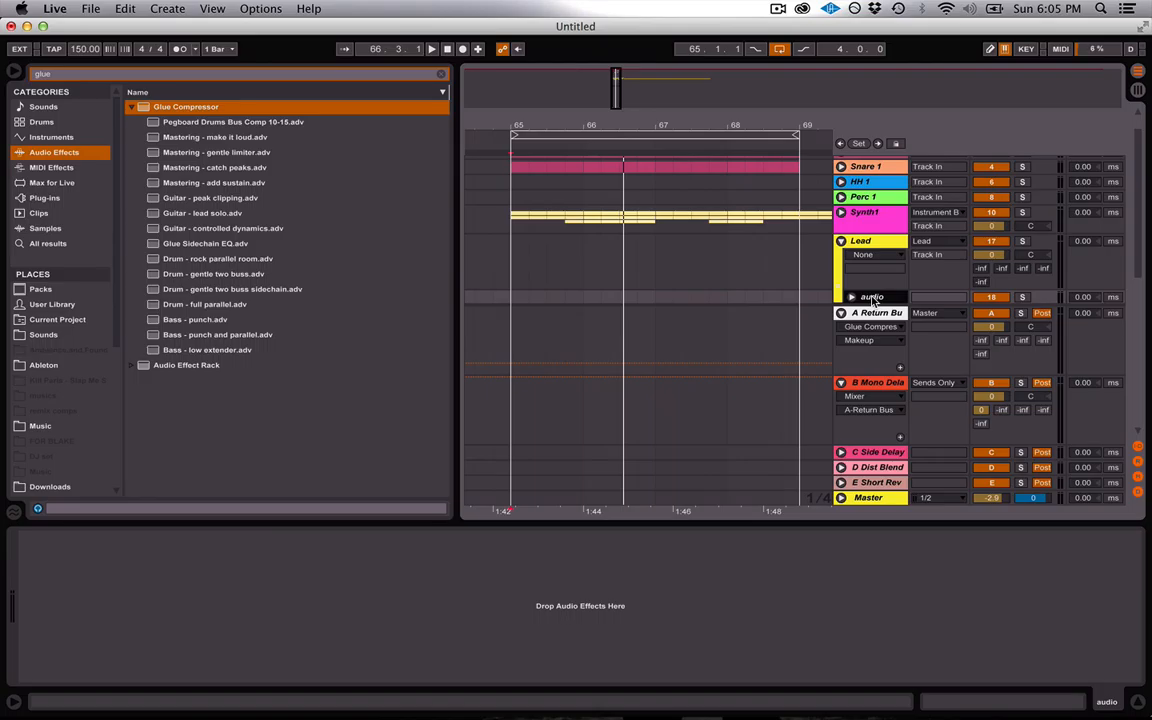
# Clear the browser search in the User Library and expand the Lead folder in place of KICKS
pyautogui.click(42, 304)
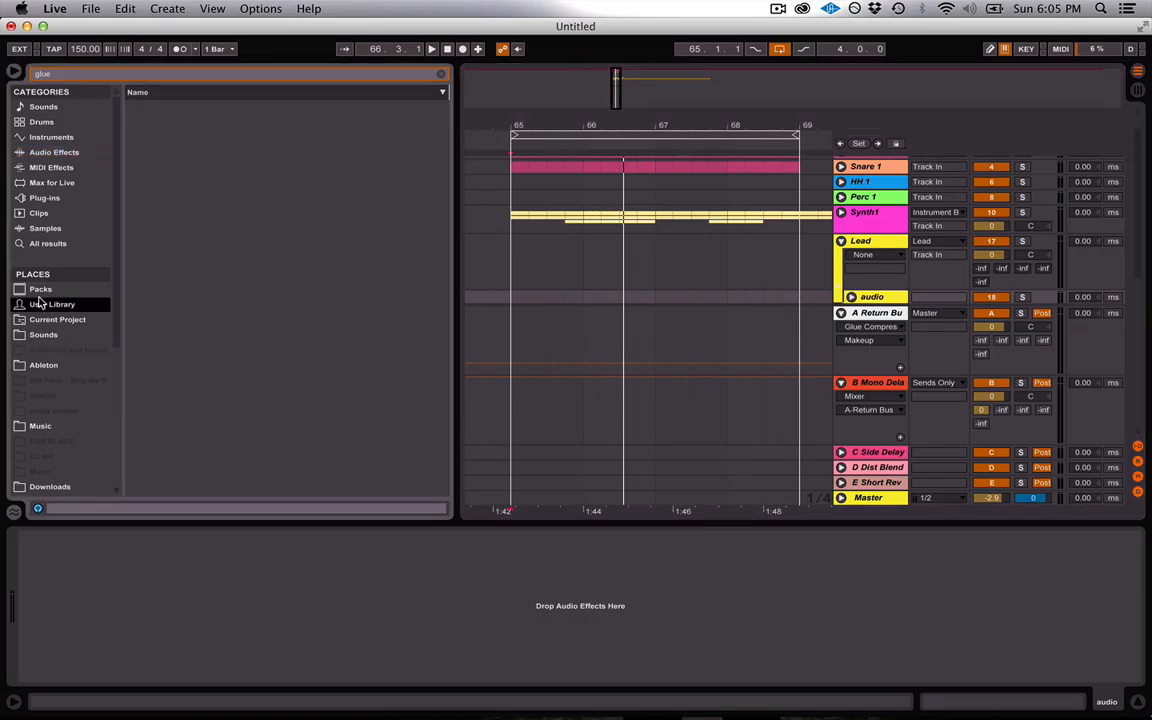
pyautogui.click(70, 75)
pyautogui.press('BackSpace')
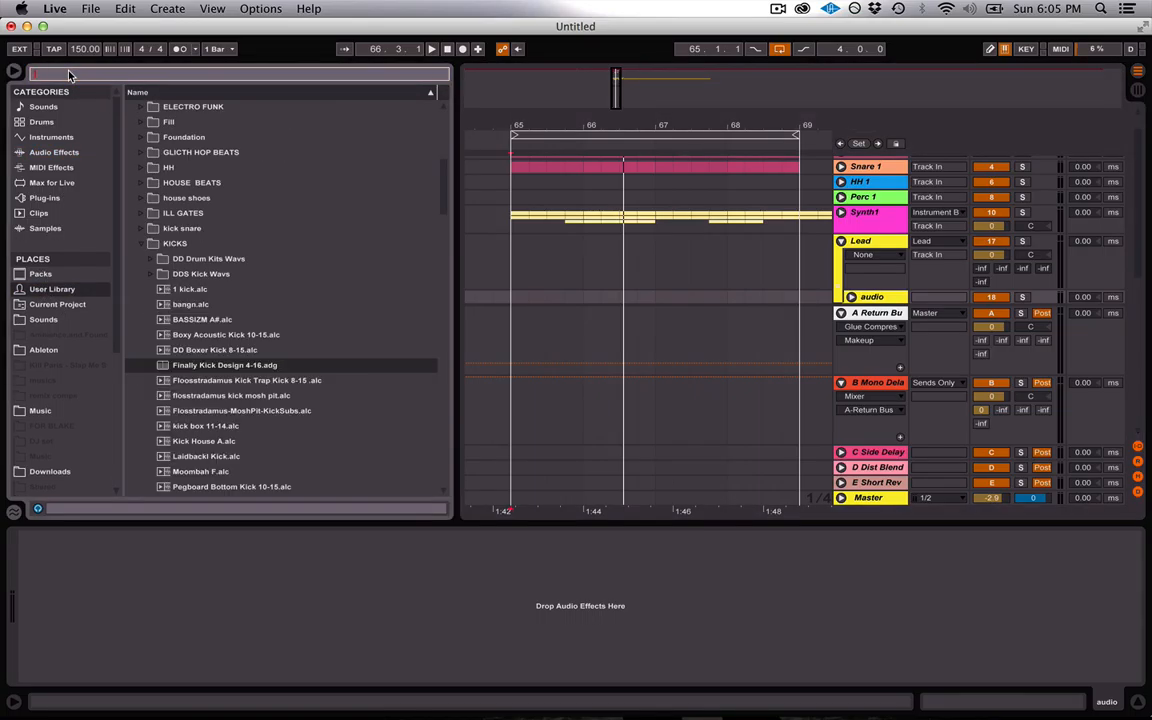
pyautogui.click(140, 243)
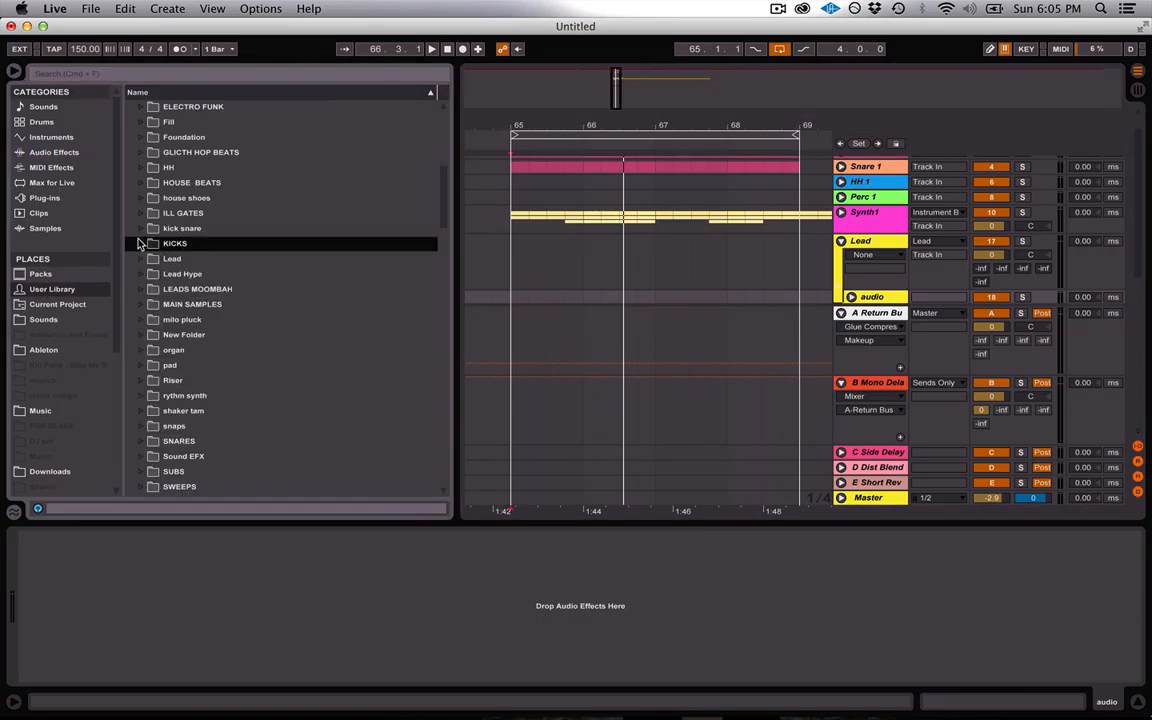
pyautogui.click(146, 259)
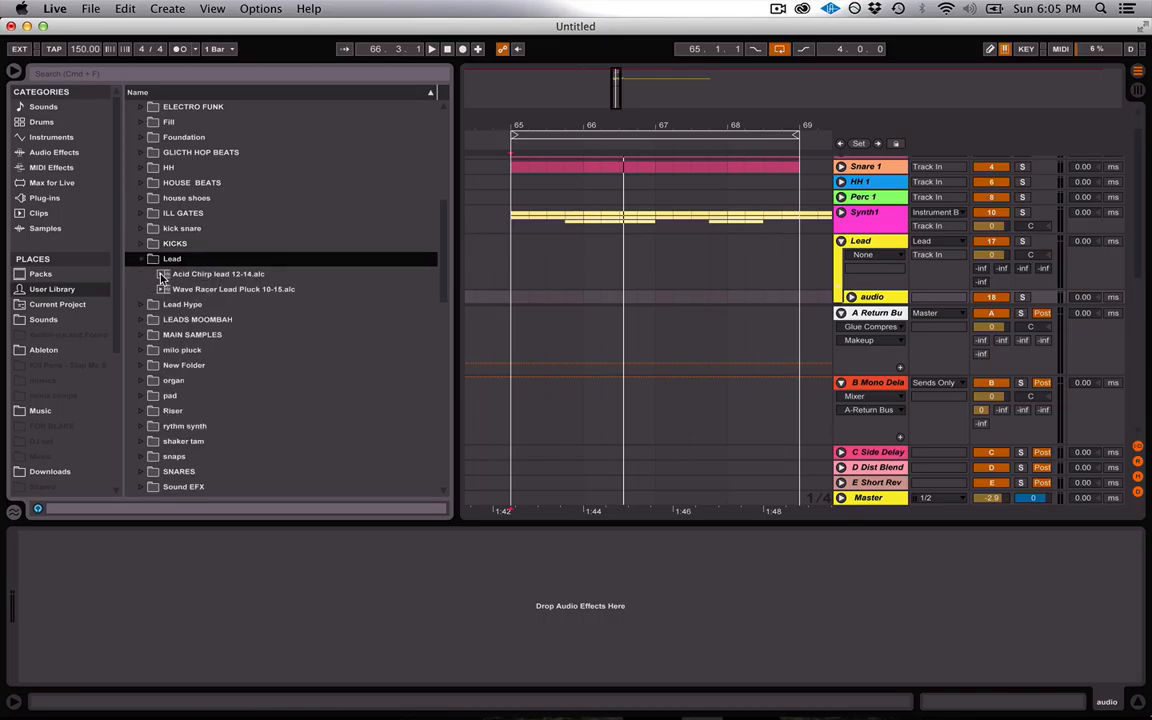
# Preview Acid Chirp lead 12-14.alc and Wave Racer Lead Pluck 10-15.alc from the Lead folder
pyautogui.click(162, 276)
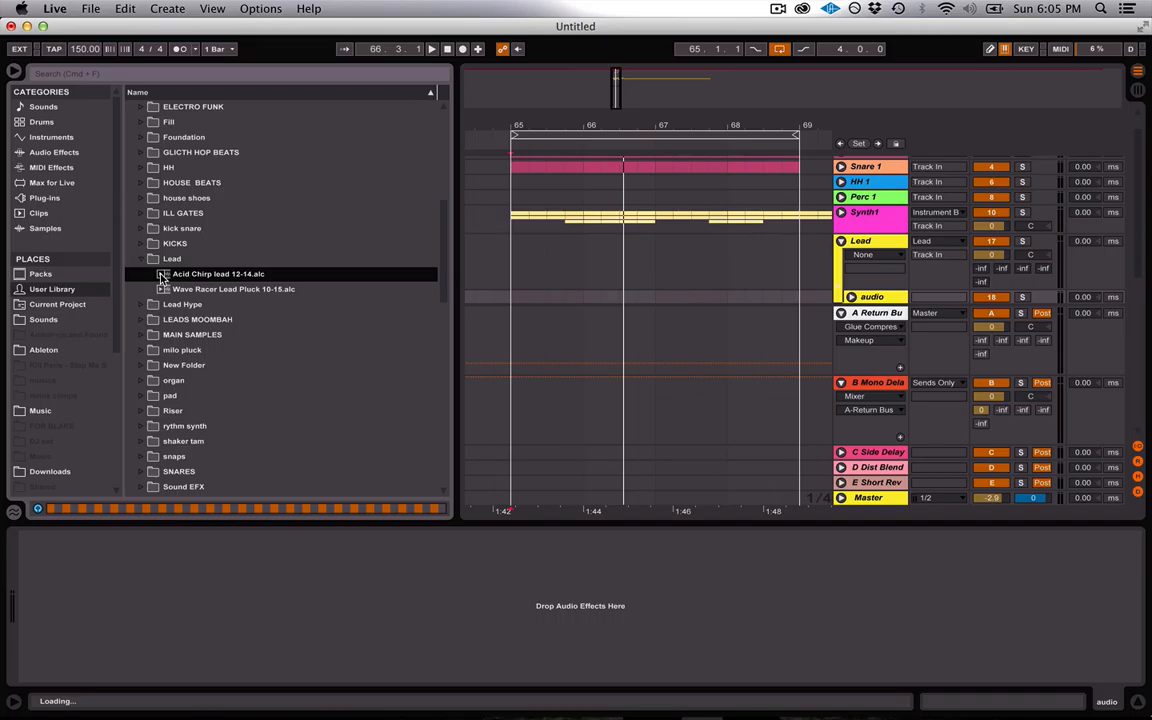
pyautogui.scroll(-1, 874, 275)
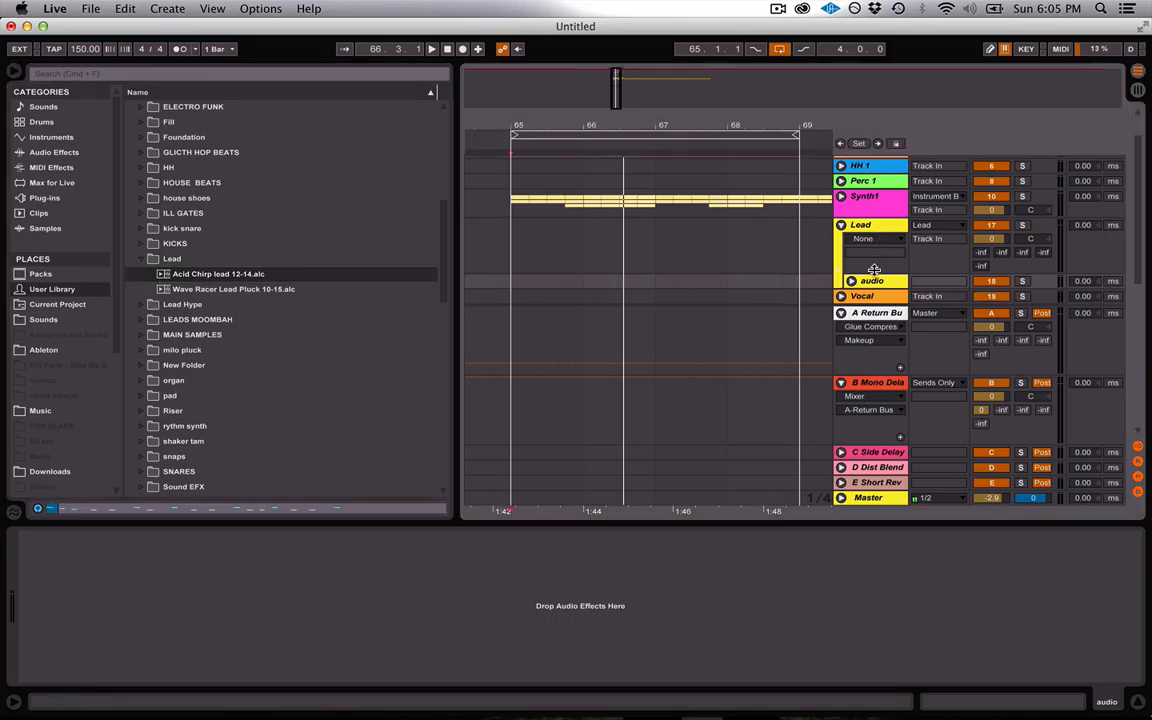
pyautogui.click(213, 291)
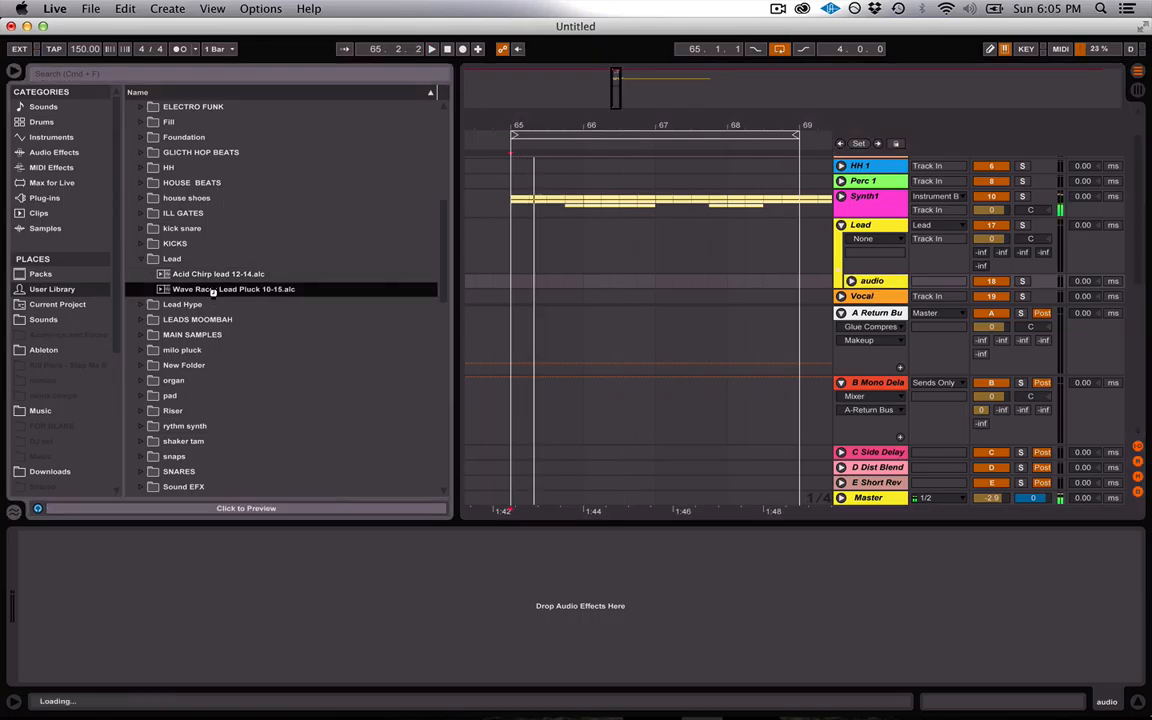
# Load Wave Racer Lead Pluck 10-15.alc onto a new MIDI track in the Lead group, with its clip starting at bar 65
pyautogui.click(882, 280)
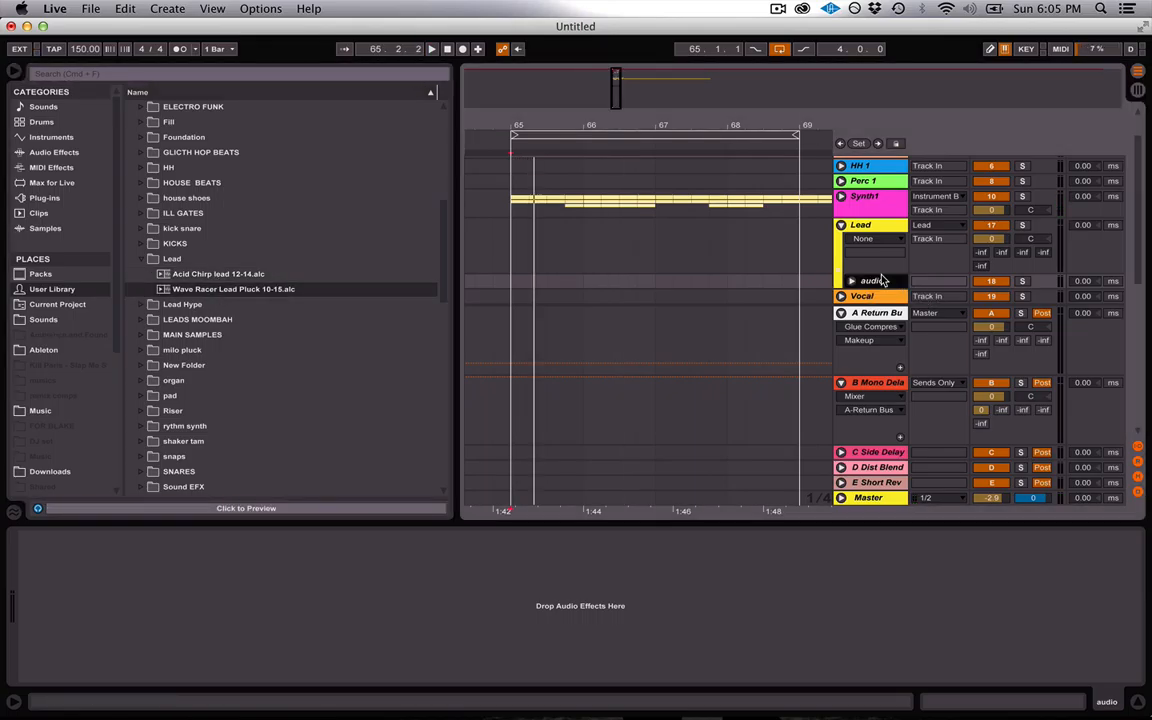
pyautogui.press('shift+super+t')
pyautogui.moveTo(191, 289); pyautogui.dragTo(519, 259)
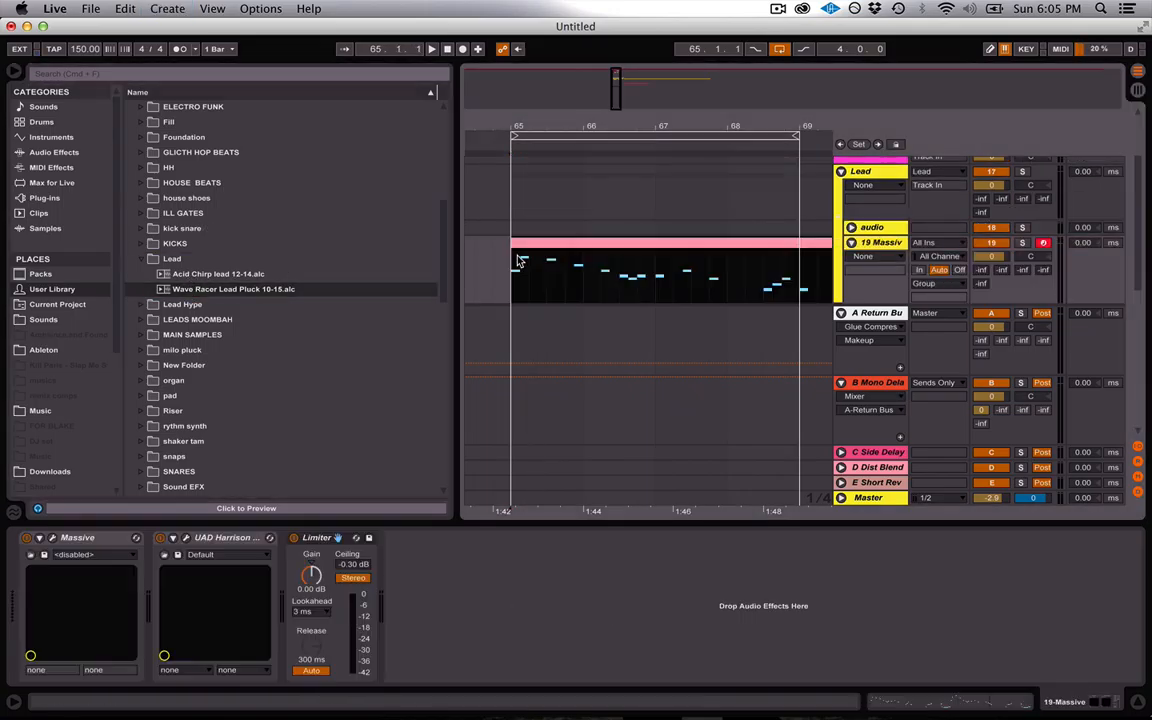
# Audition the lead pluck, remove its clip from the Massive track, and play the loop to try melodies over it
pyautogui.press('space')
pyautogui.click(530, 257)
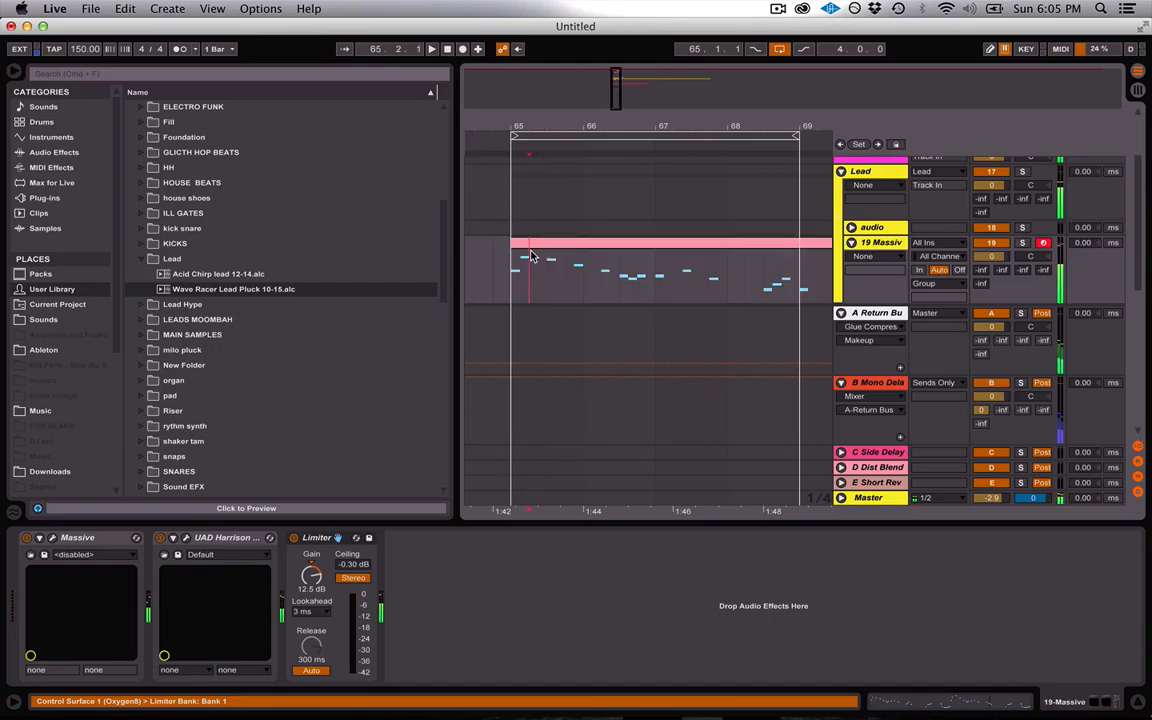
pyautogui.click(530, 252)
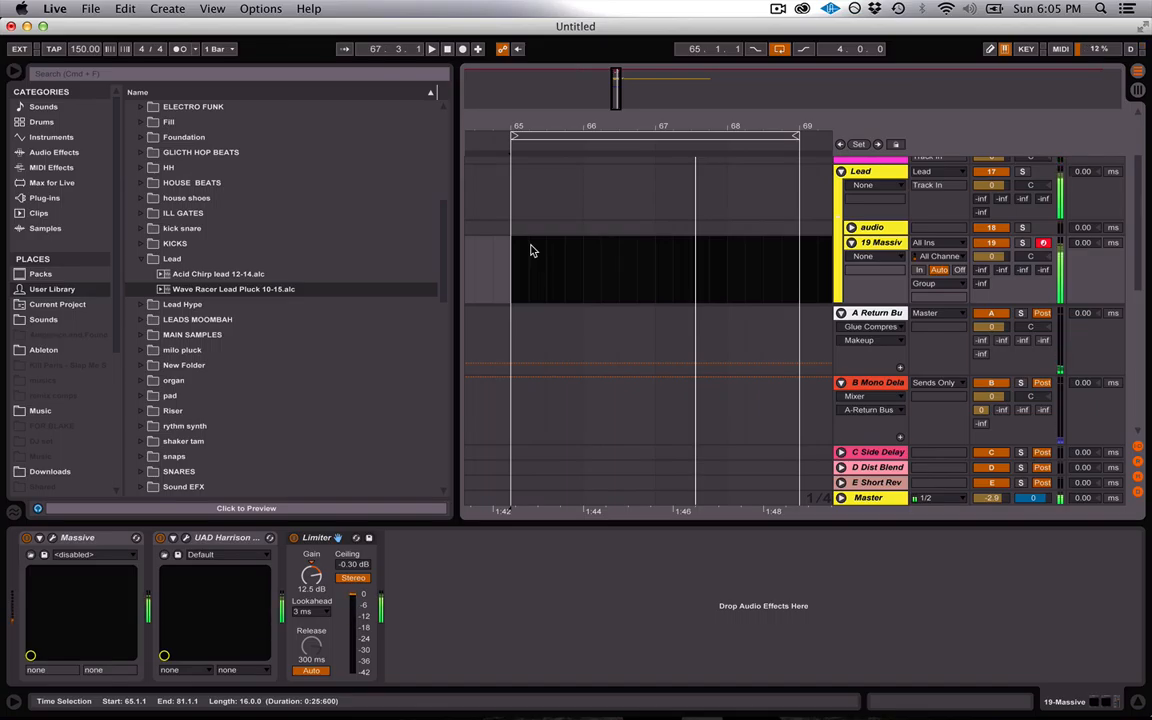
pyautogui.press('space')
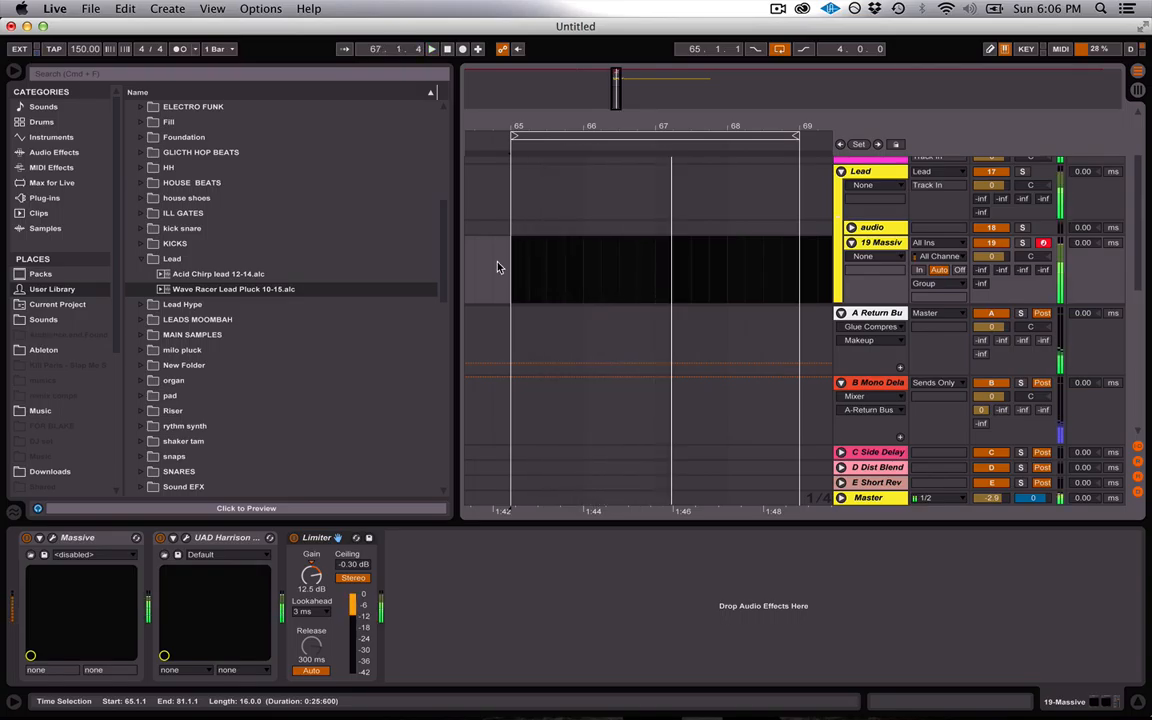
pyautogui.press('space')
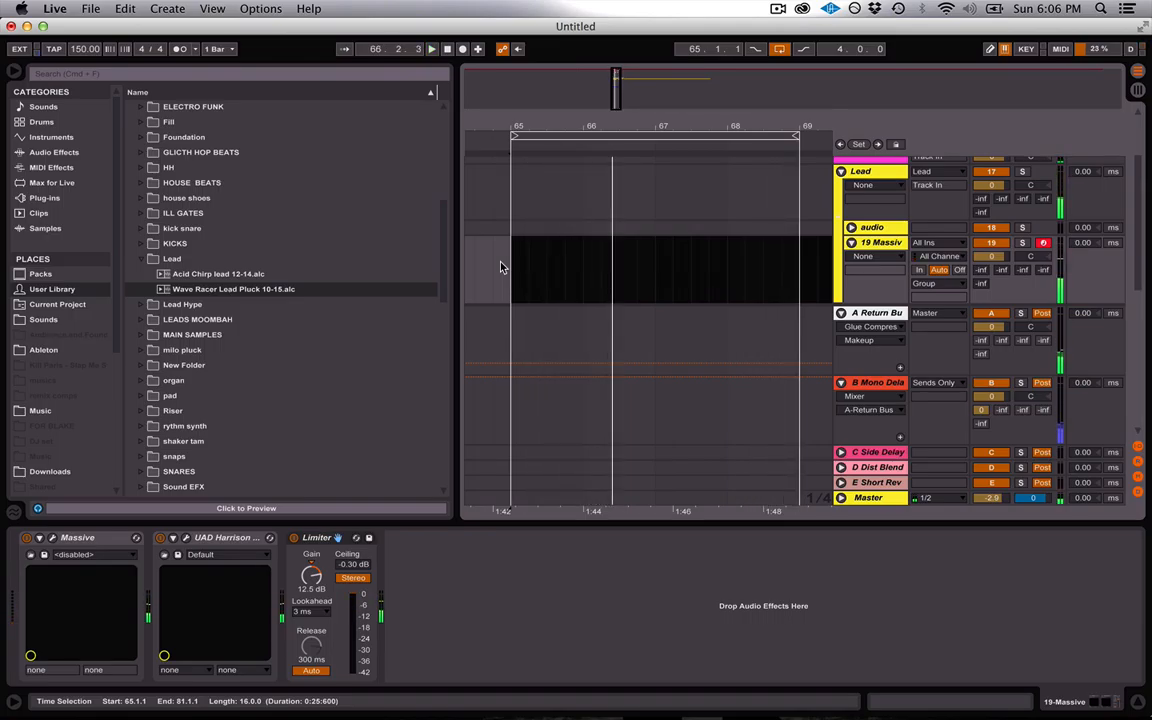
# Insert an empty four-bar MIDI clip on the Massive track from bar 65 to 69 and open it for note editing
pyautogui.moveTo(503, 267); pyautogui.dragTo(787, 291)
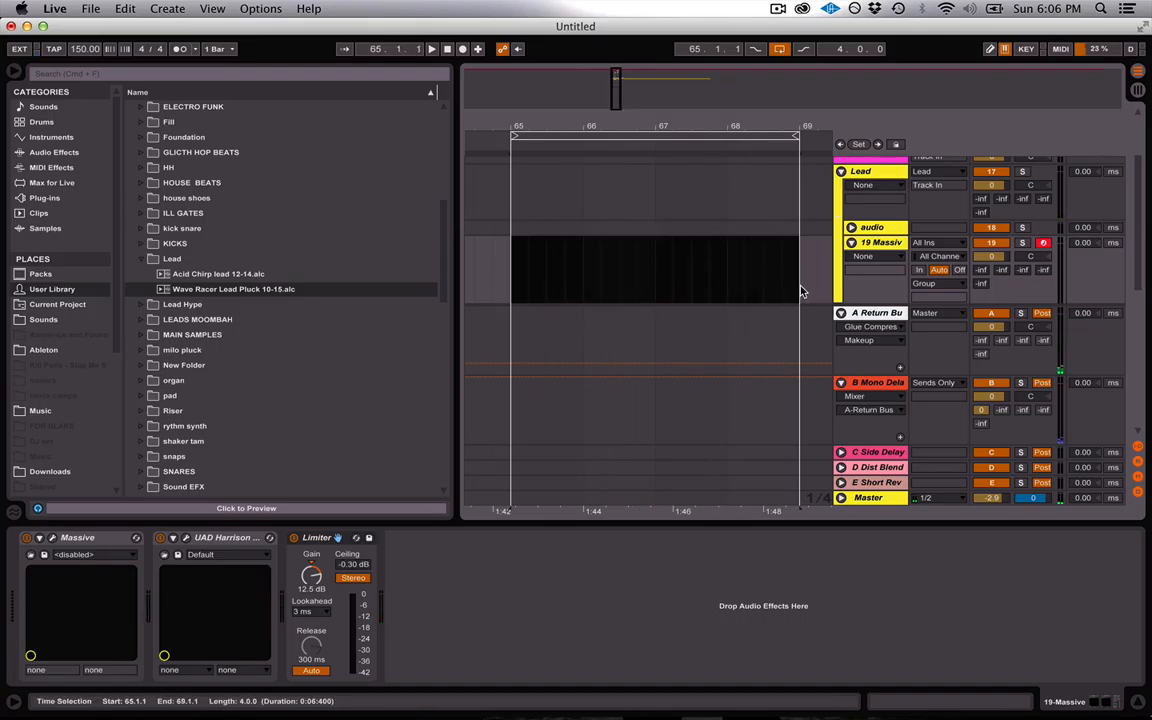
pyautogui.press('super+shift+m')
pyautogui.doubleClick(609, 249)
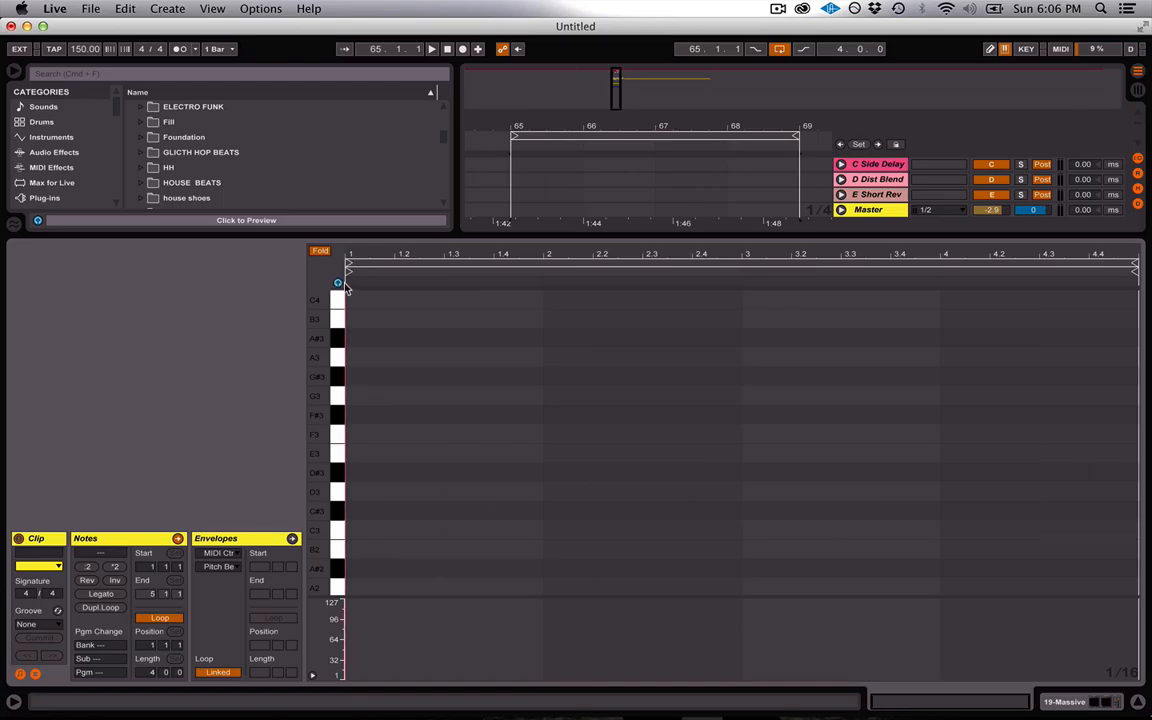
# Add a B4 note three sixteenths long at position 1.2 of the lead clip, and play the loop
pyautogui.click(364, 320)
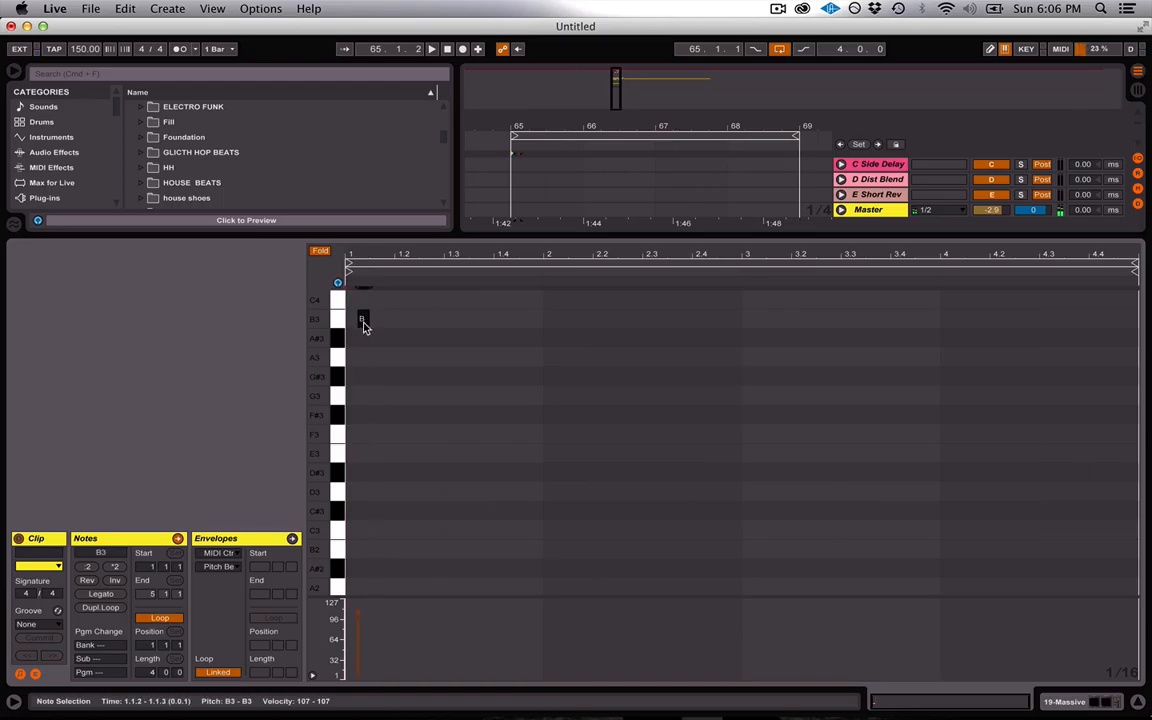
pyautogui.moveTo(365, 321); pyautogui.dragTo(429, 326)
pyautogui.press('space')
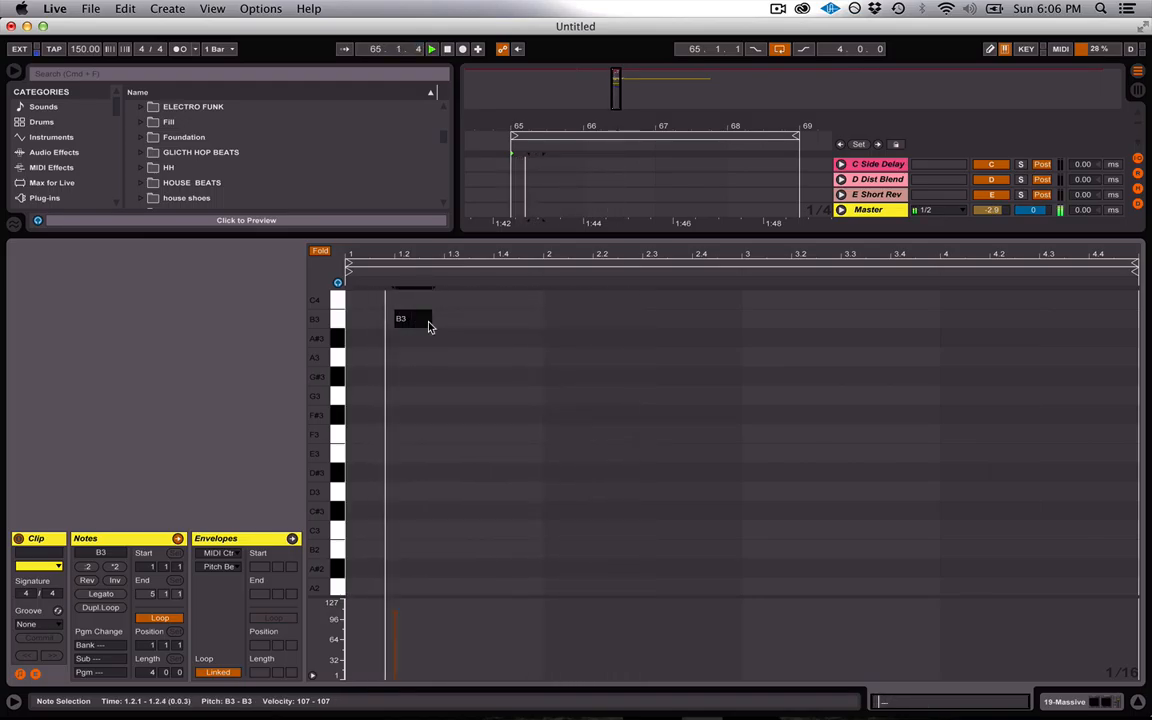
pyautogui.hotkey('shift', 'Up')
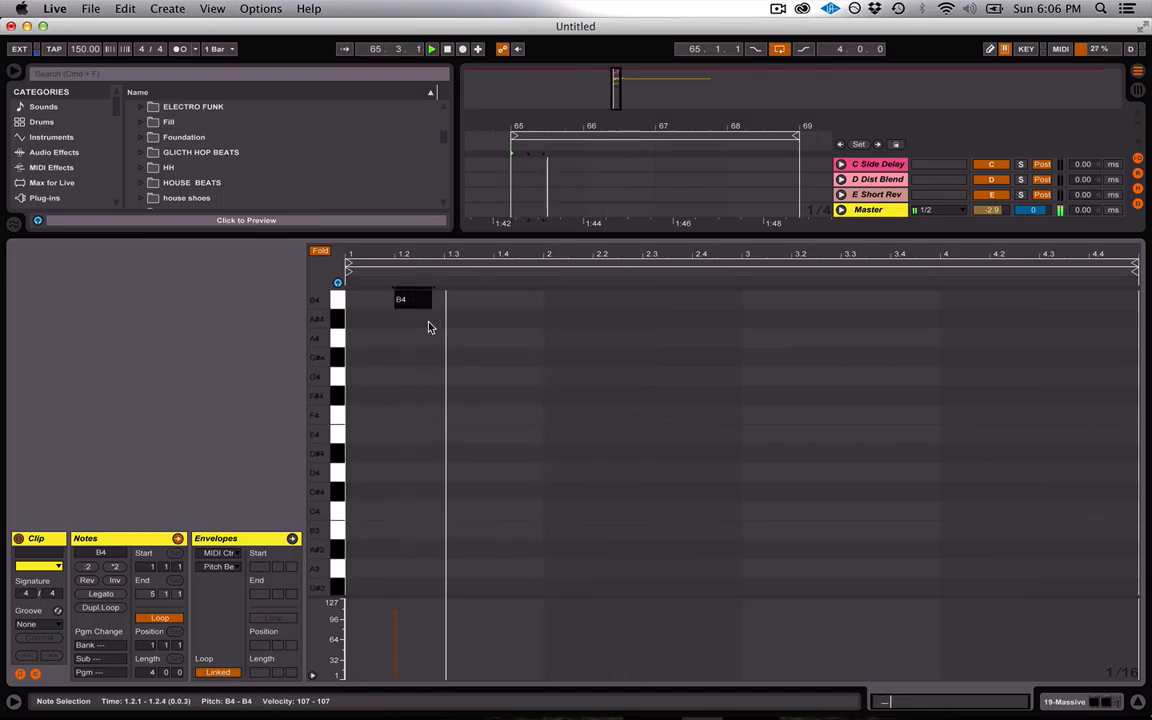
# Add an A4 note three sixteenths long at position 2.3 of the lead clip
pyautogui.click(643, 377)
pyautogui.press('space')
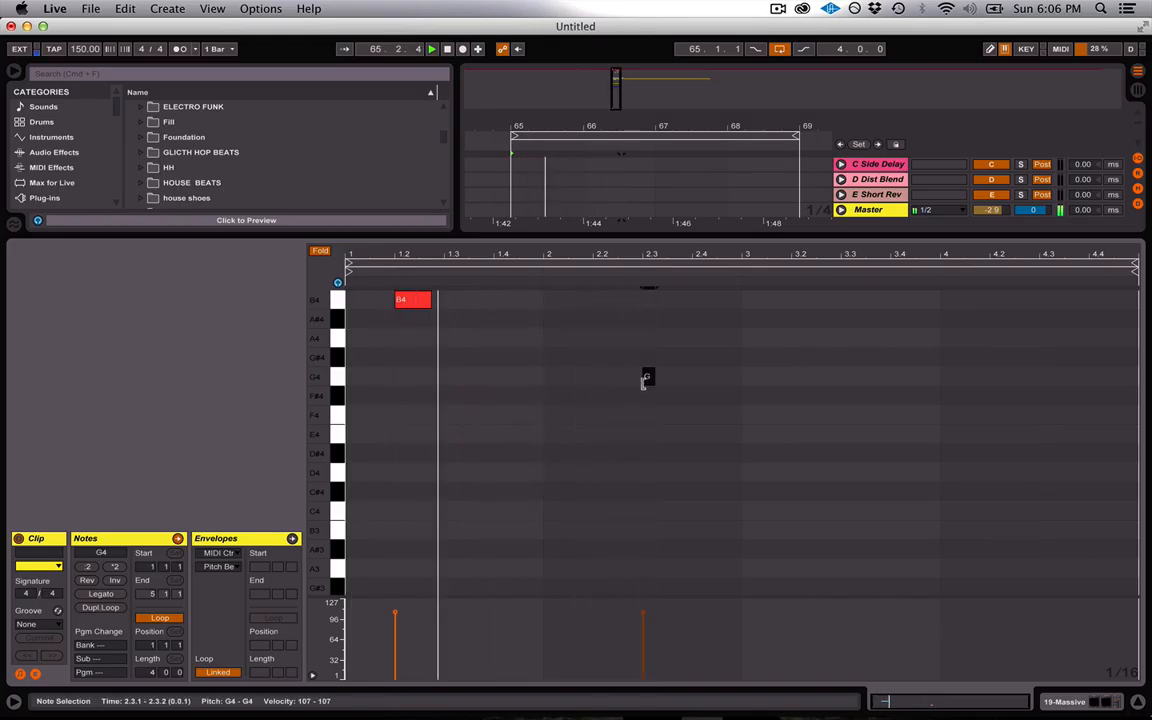
pyautogui.moveTo(650, 378); pyautogui.dragTo(672, 381)
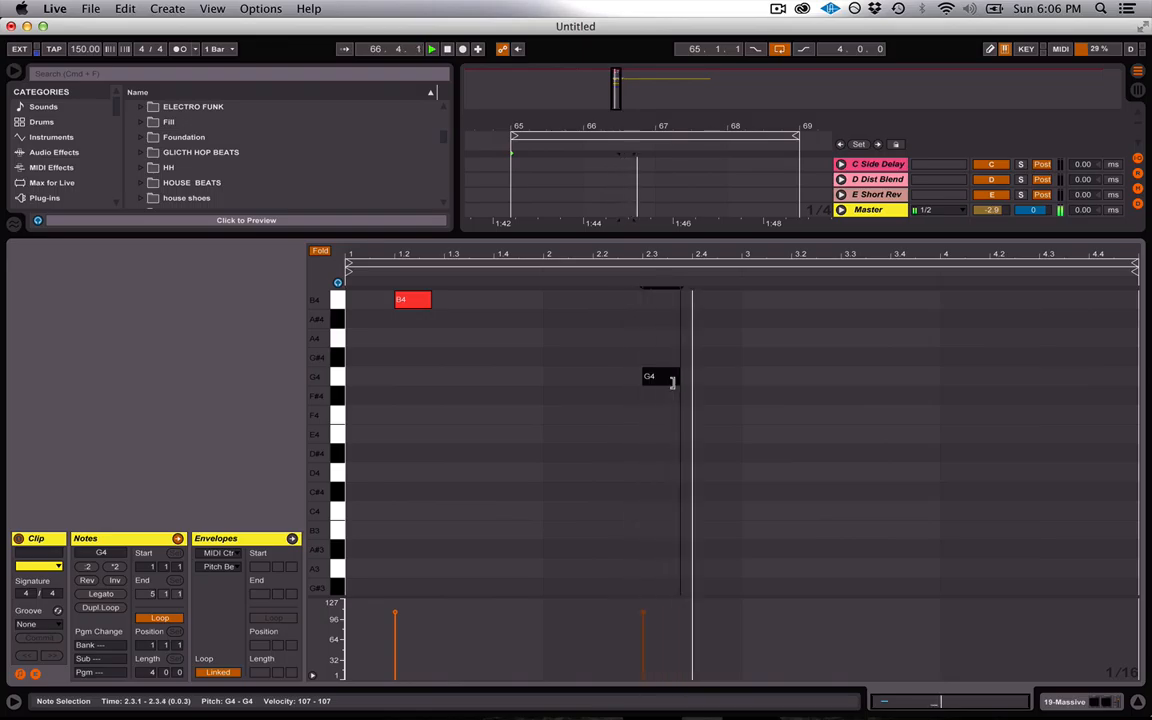
pyautogui.press('Up')
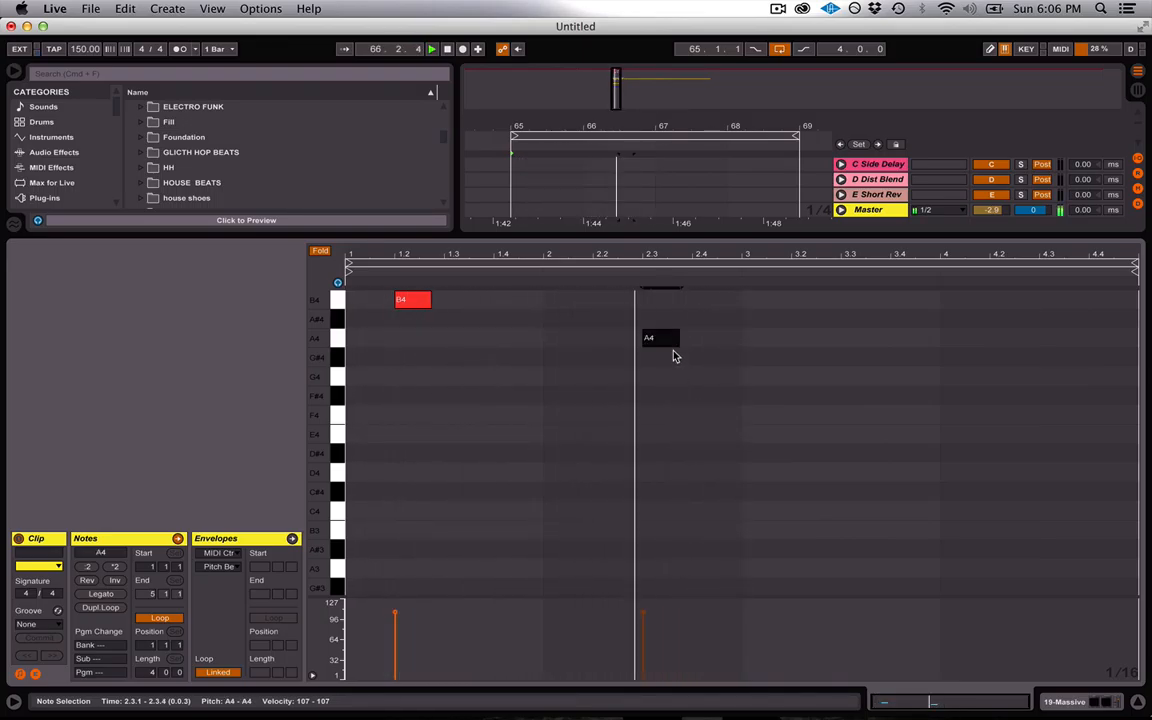
# Add an F#4 note three sixteenths long at position 3.3 of the lead clip
pyautogui.doubleClick(746, 412)
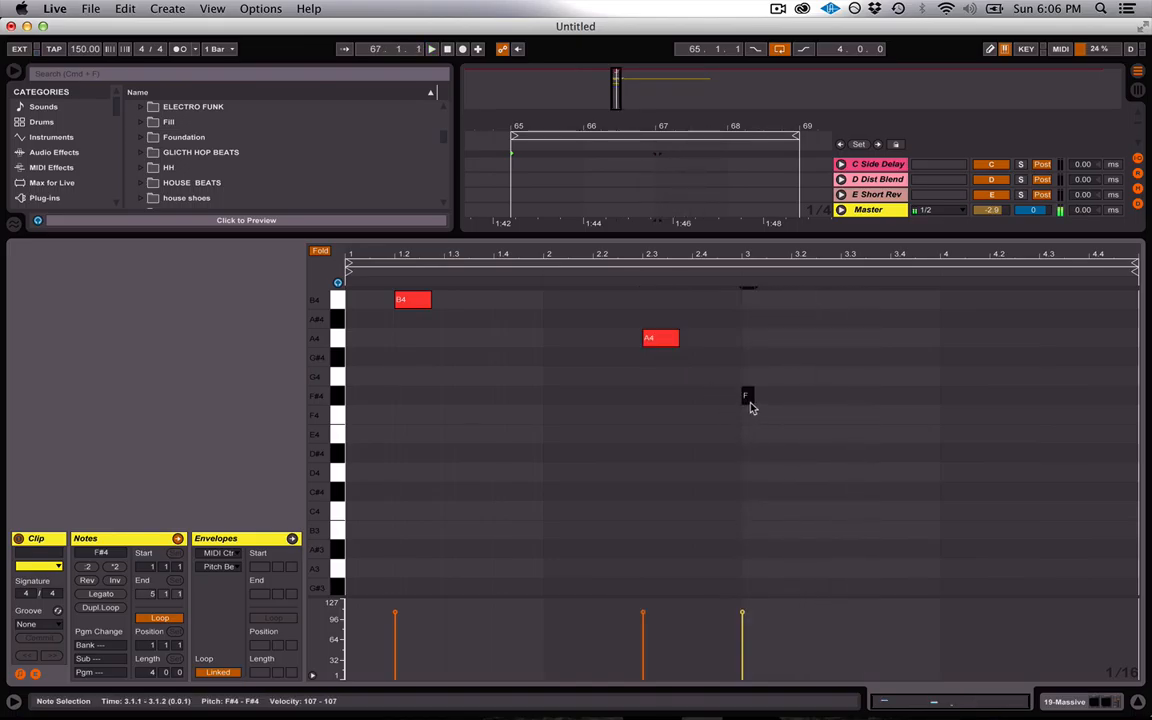
pyautogui.moveTo(751, 401); pyautogui.dragTo(821, 408)
pyautogui.press('space')
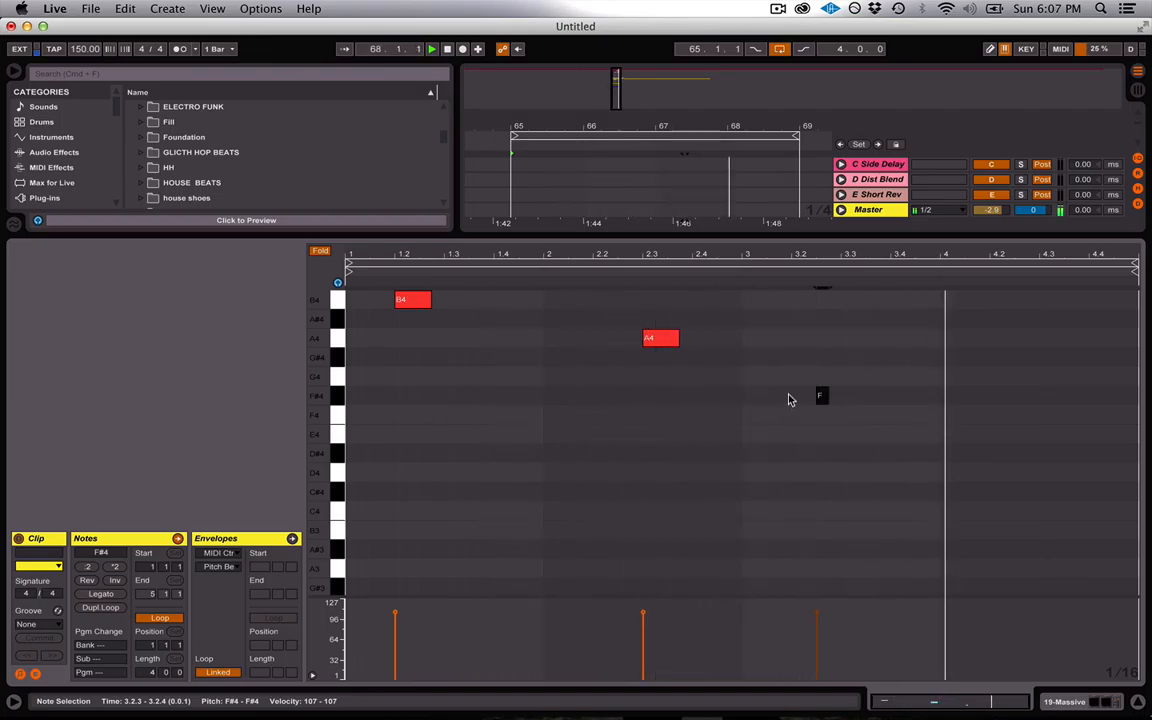
pyautogui.moveTo(820, 398); pyautogui.dragTo(847, 401)
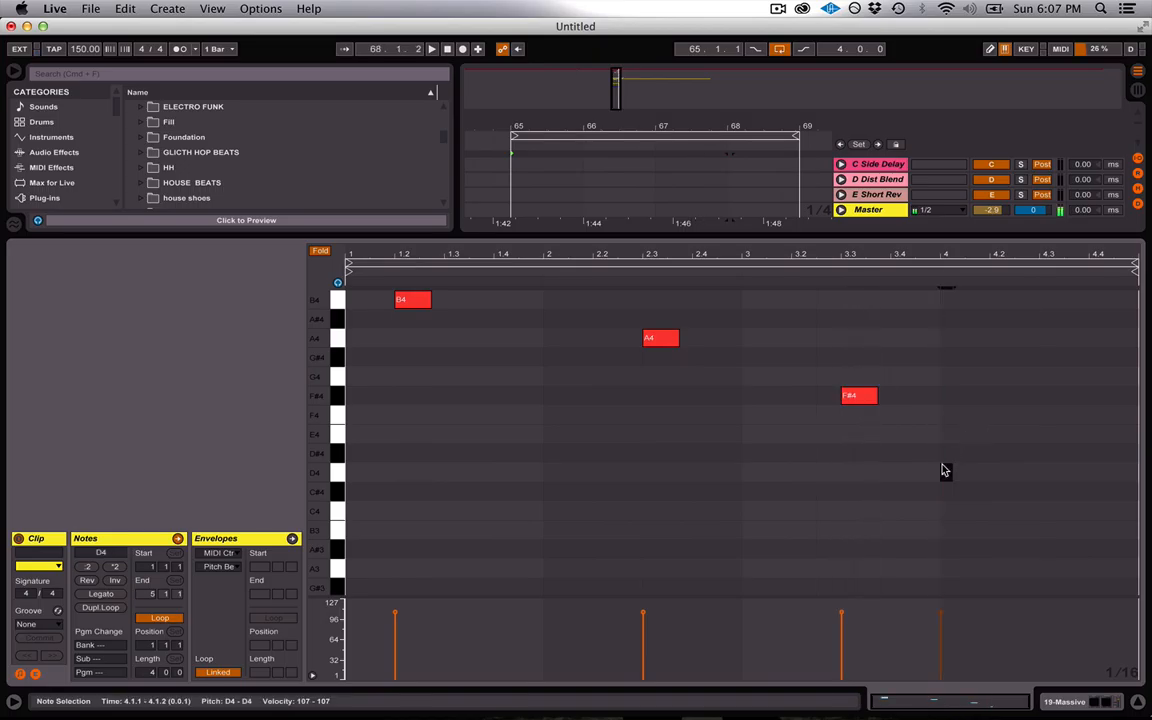
# Add a D4 note about one beat long at bar 4 and an E4 note three sixteenths long at 4.3
pyautogui.moveTo(951, 472); pyautogui.dragTo(989, 472)
pyautogui.click(1041, 437)
pyautogui.press('space')
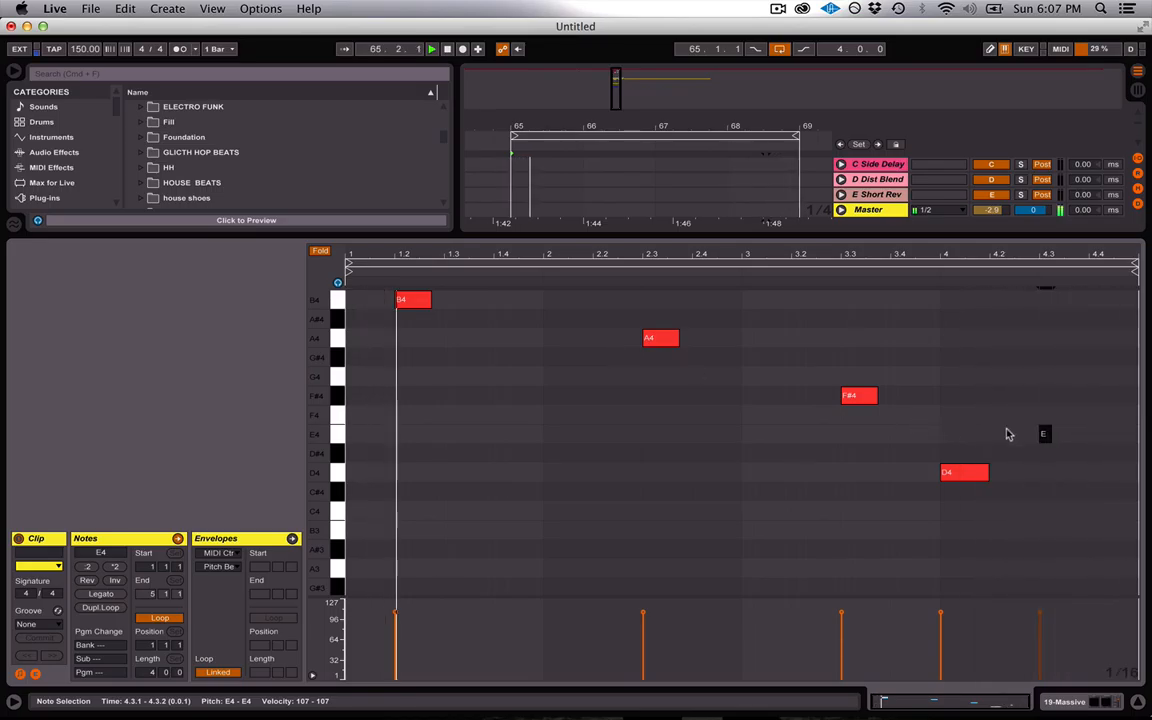
pyautogui.moveTo(1047, 434); pyautogui.dragTo(1072, 434)
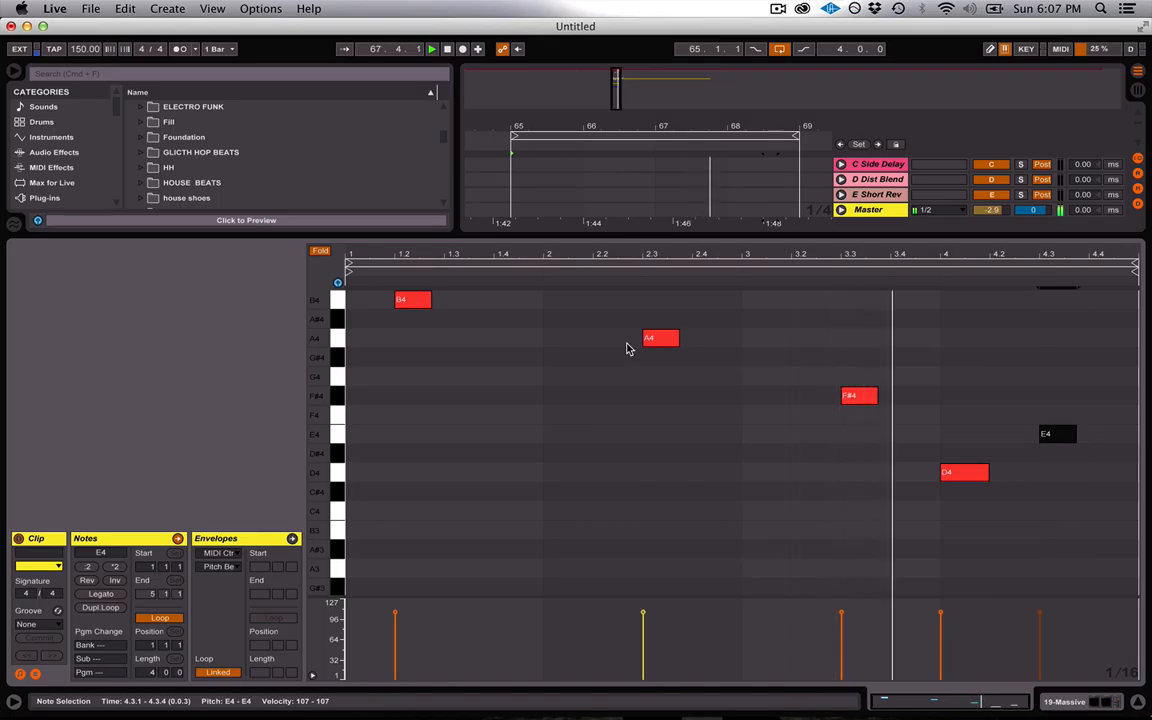
# Shorten the D4 note to two sixteenths and transpose all notes in the clip up one octave
pyautogui.moveTo(986, 473); pyautogui.dragTo(966, 472)
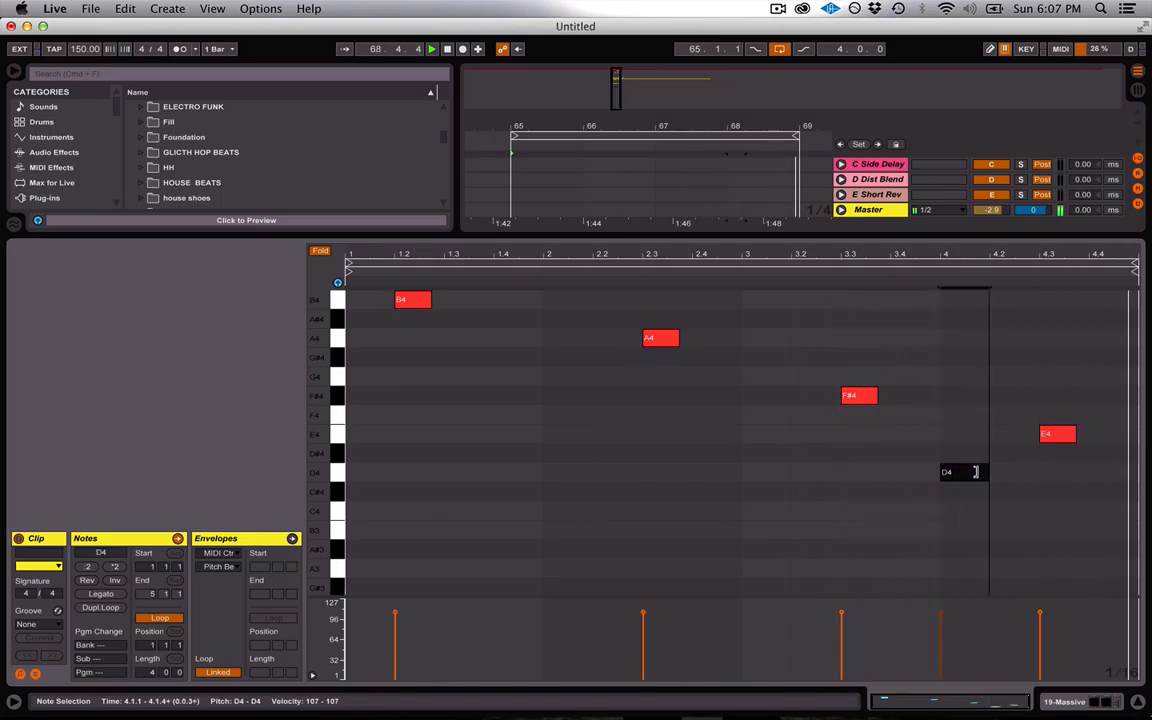
pyautogui.press('super+a')
pyautogui.hotkey('shift', 'Up')
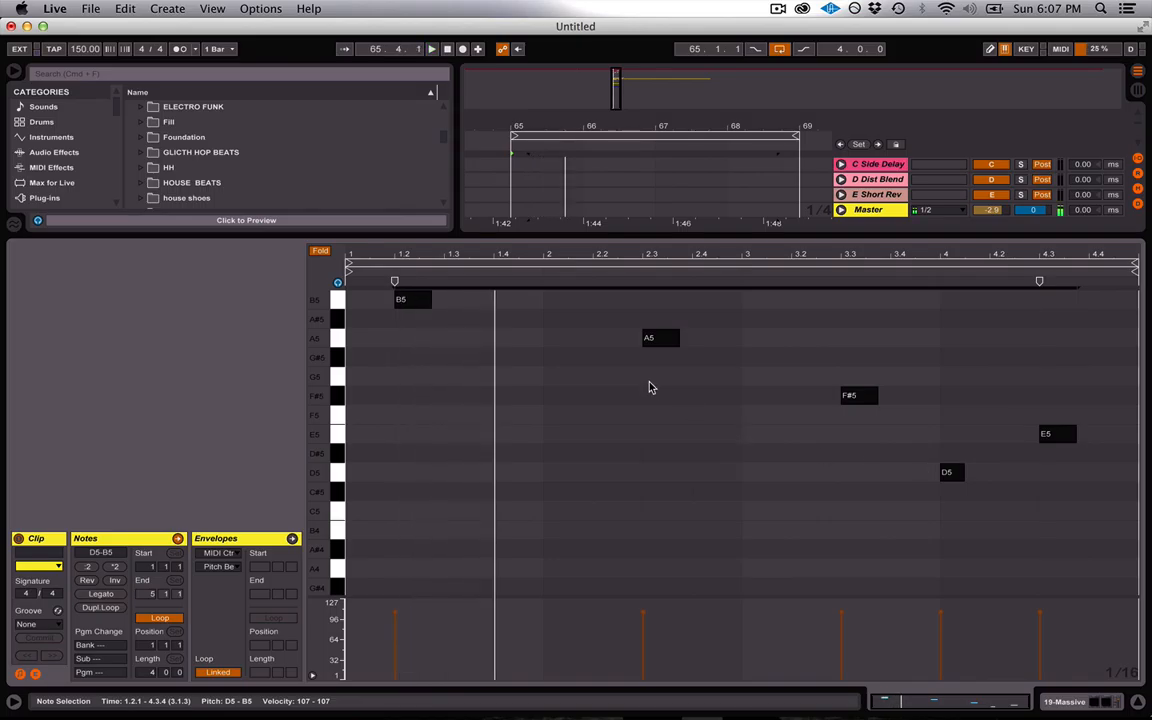
# Transpose all notes in the lead clip down one octave and add a one-sixteenth D5 note at position 1.2.3
pyautogui.hotkey('shift', 'Down')
pyautogui.doubleClick(447, 362)
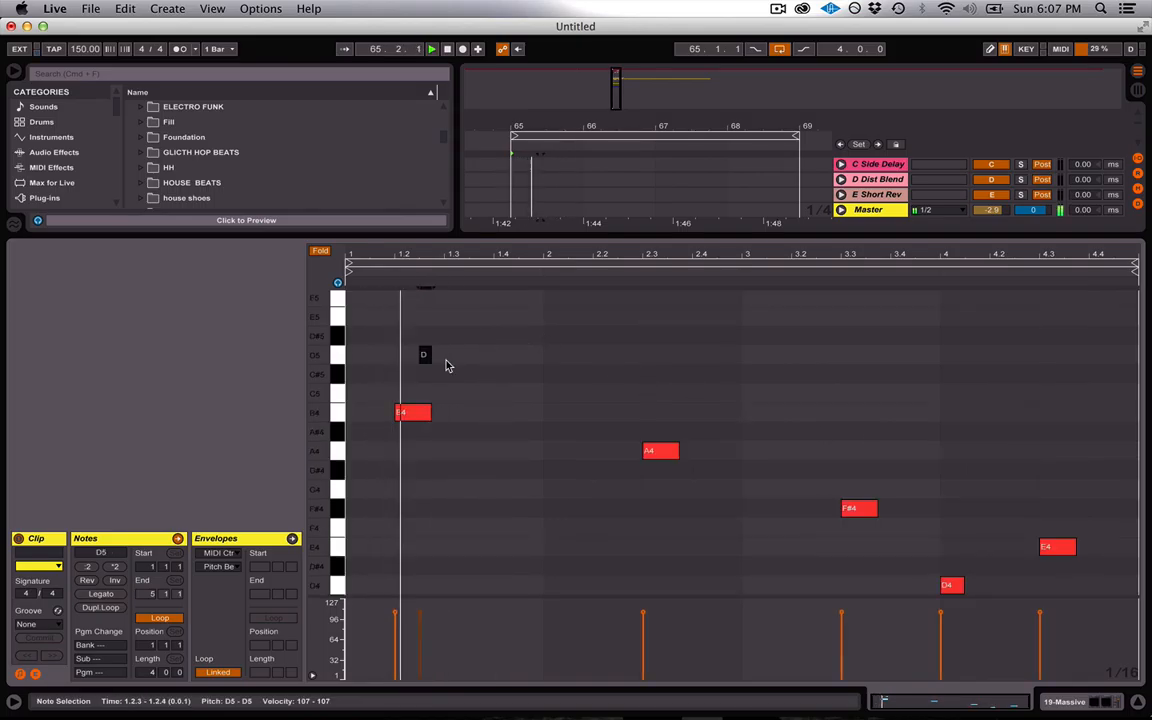
# Lengthen the D4 note at bar 4 to one beat and close the clip editor
pyautogui.click(950, 585)
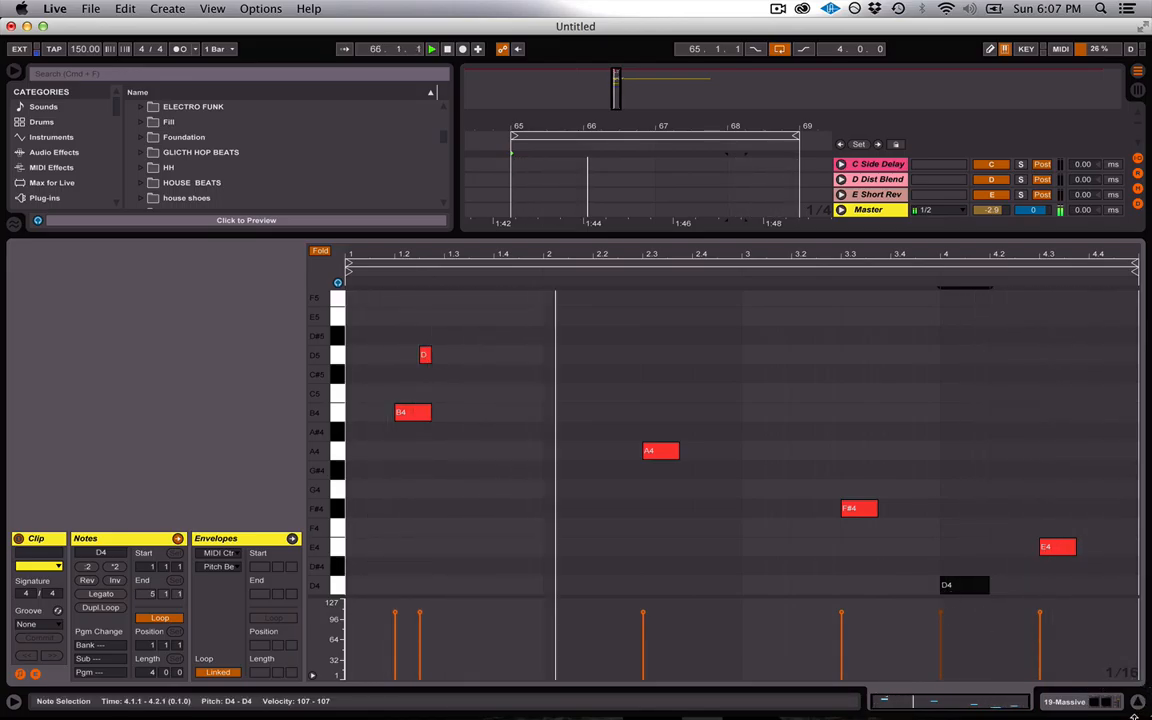
pyautogui.click(1137, 702)
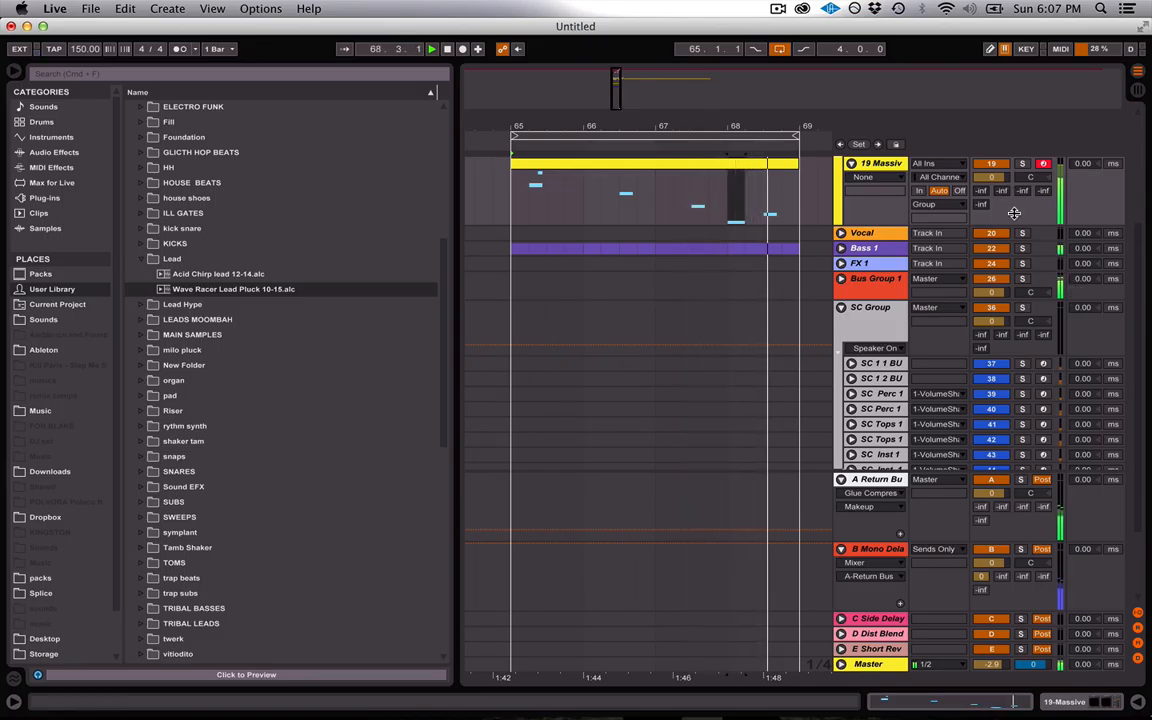
# Collapse the SC Group and expand Bus Group 1 in the arrangement
pyautogui.scroll(-3, 1018, 193)
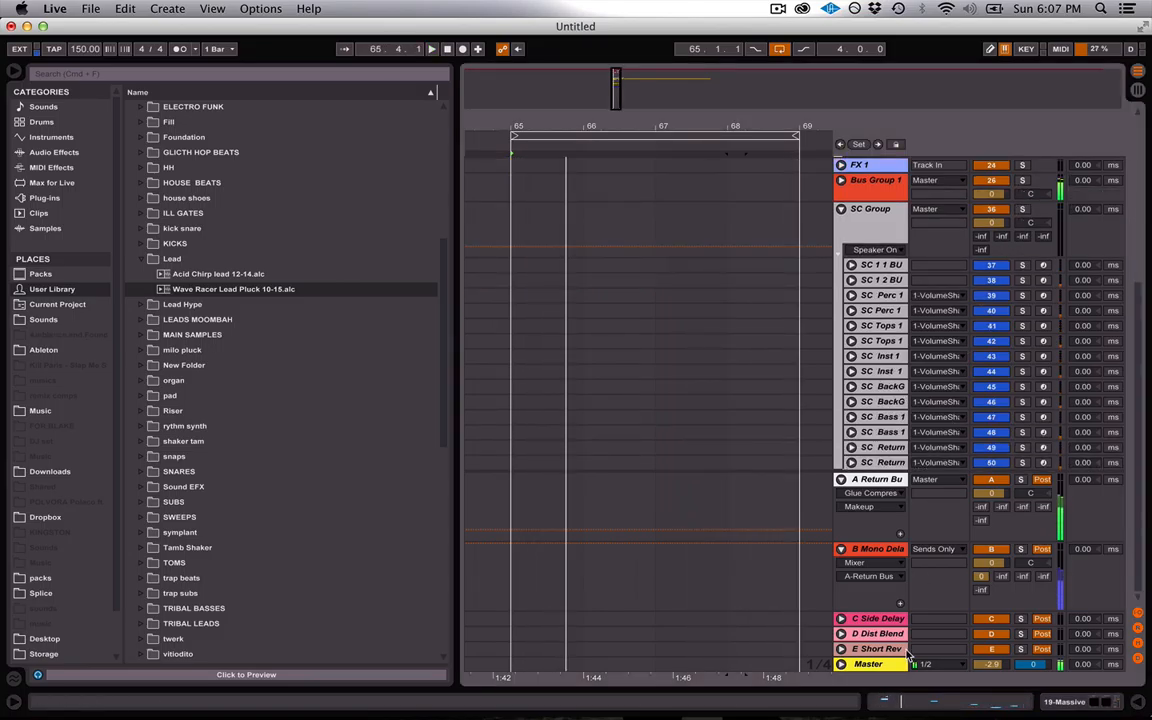
pyautogui.scroll(1, 815, 250)
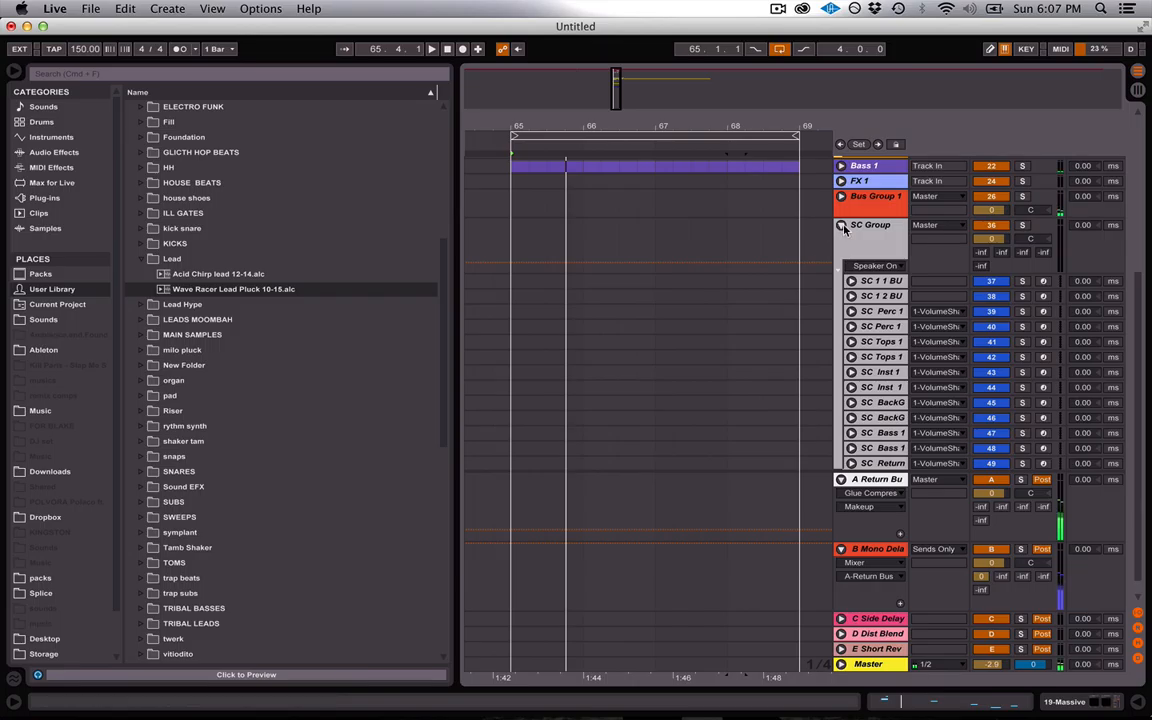
pyautogui.click(841, 226)
pyautogui.click(841, 197)
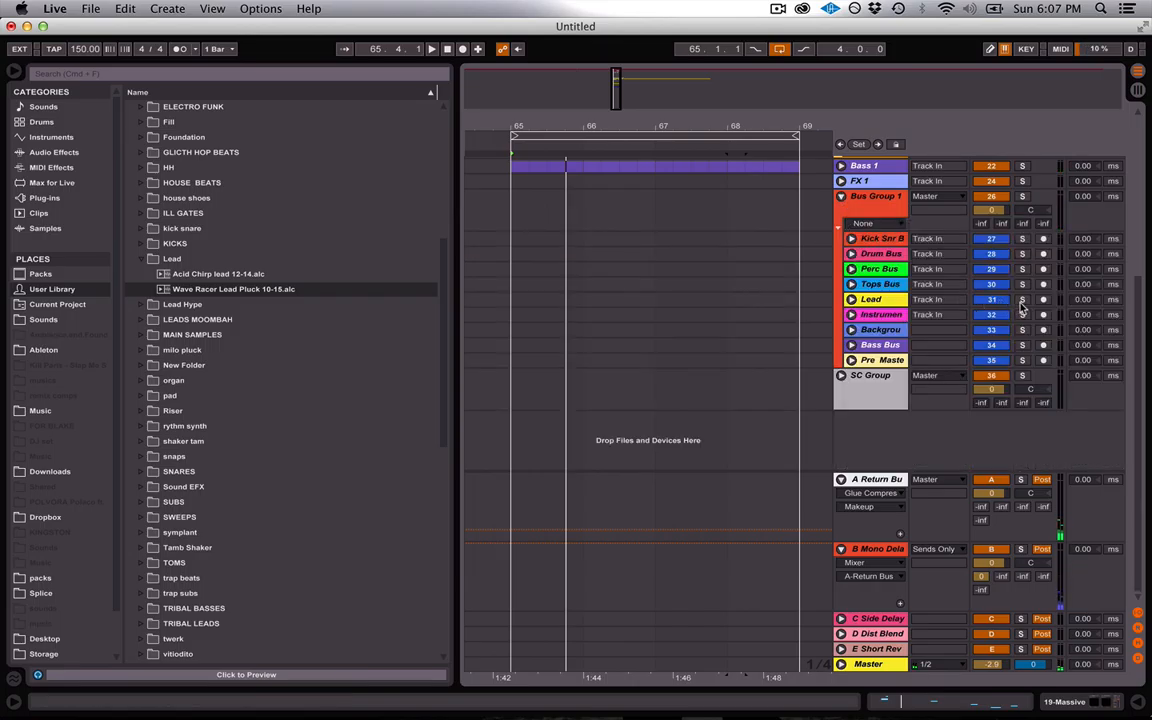
# Listen to the Lead bus in solo while viewing its device chain, and end with the solo off
pyautogui.click(1022, 301)
pyautogui.press('space')
pyautogui.click(851, 301)
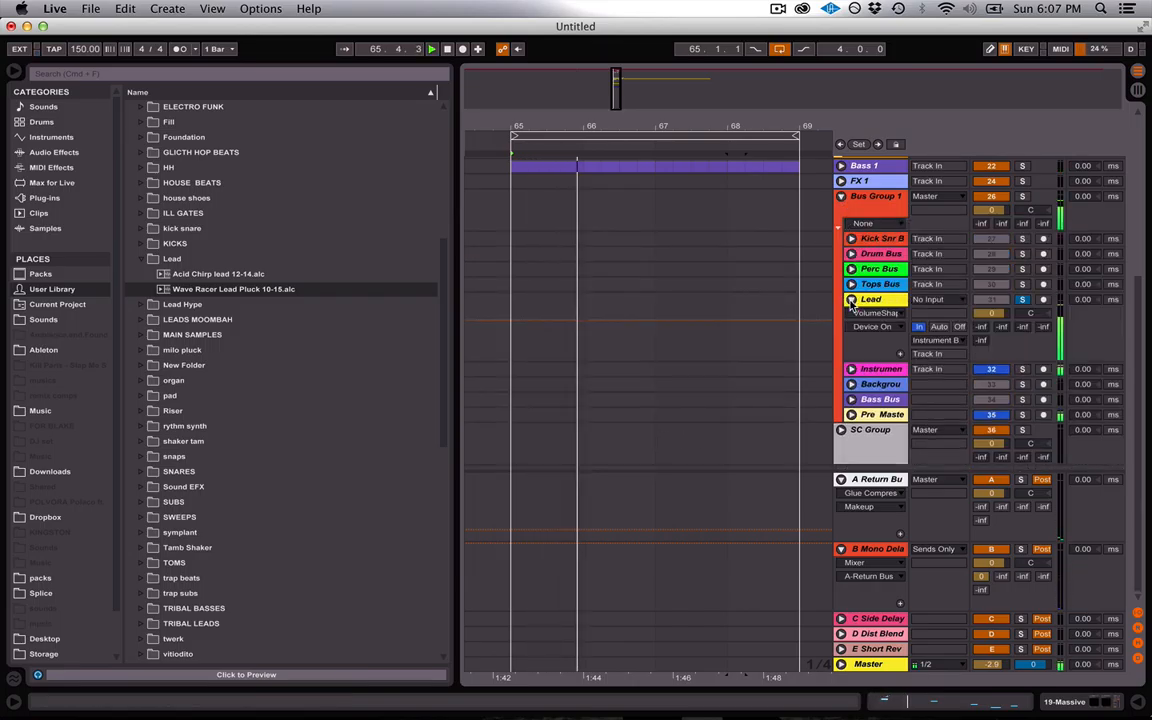
pyautogui.click(851, 301)
pyautogui.doubleClick(874, 301)
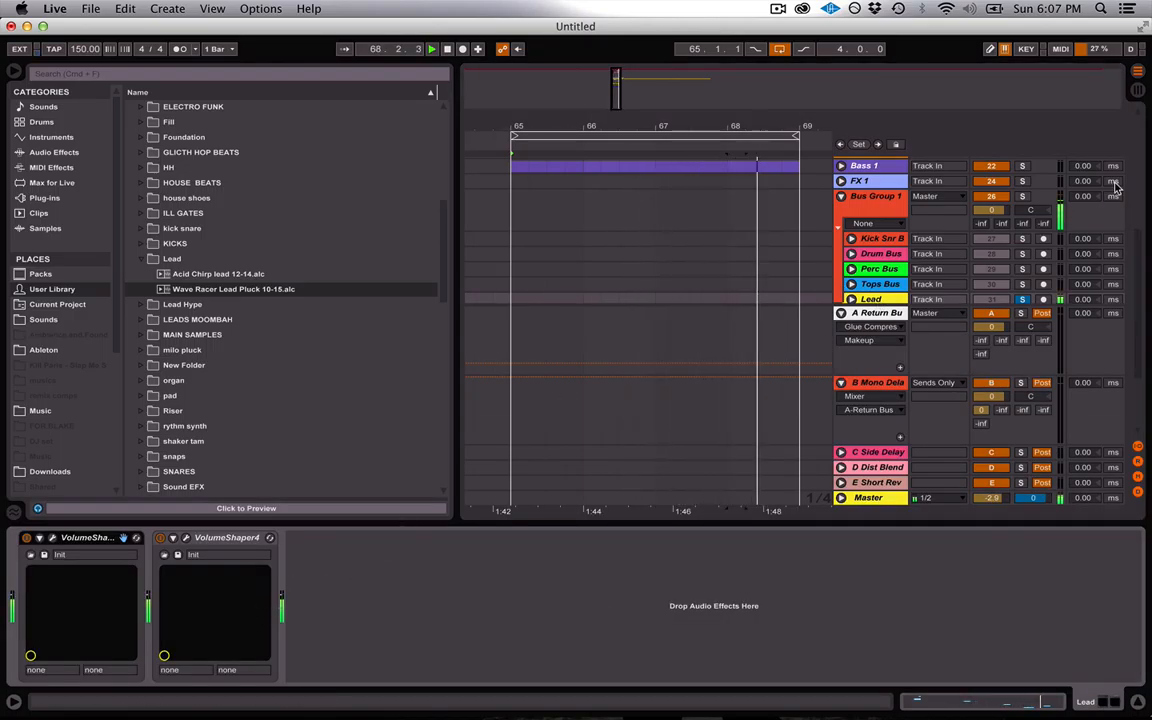
pyautogui.click(1022, 301)
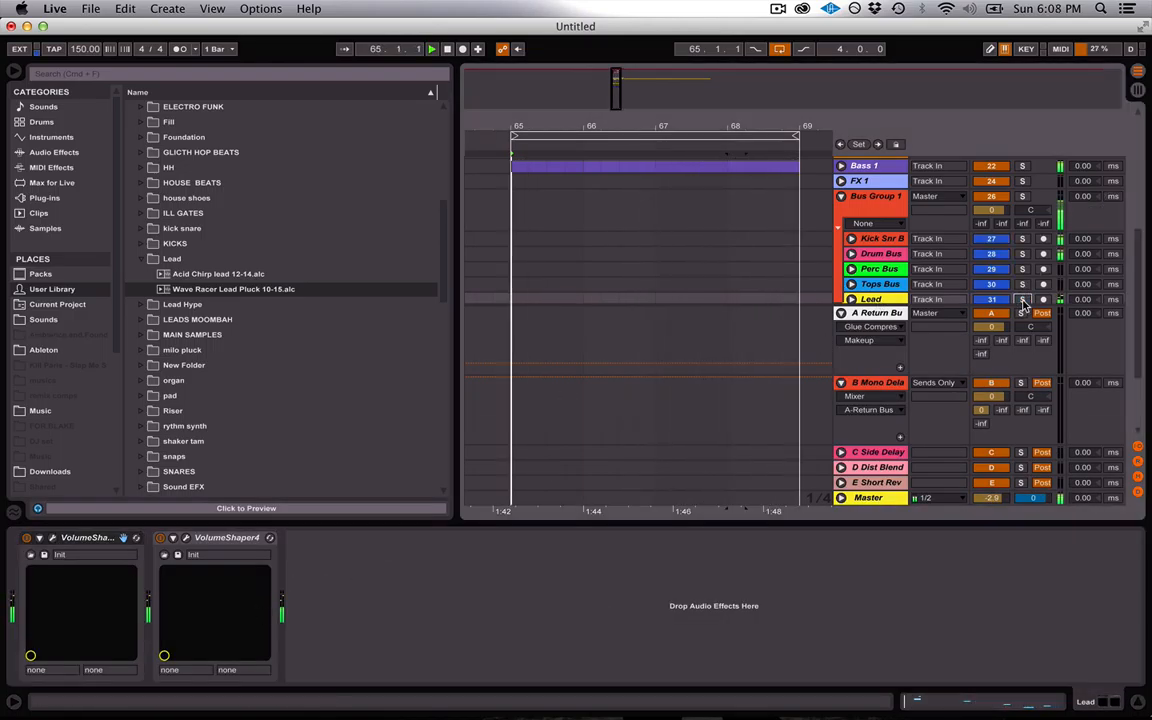
# Reopen the lead clip on the 19 Massive track and add a one-sixteenth E5 note at position 1.4
pyautogui.click(1146, 697)
pyautogui.scroll(5, 700, 330)
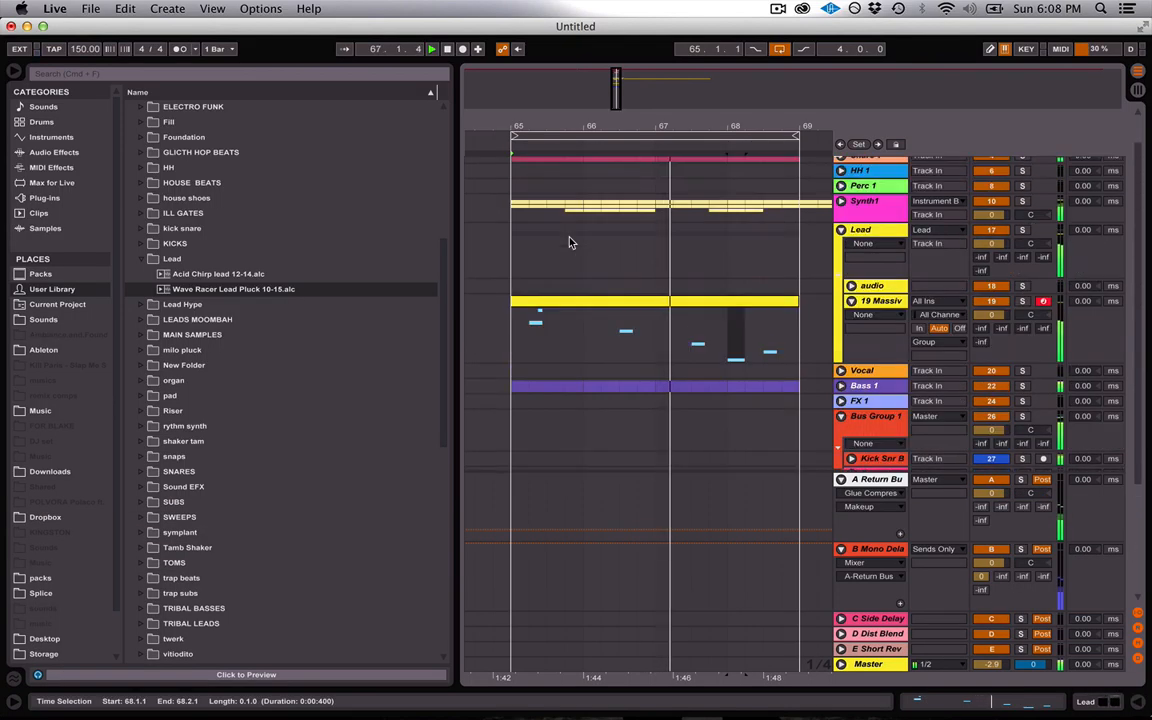
pyautogui.doubleClick(565, 300)
pyautogui.doubleClick(500, 297)
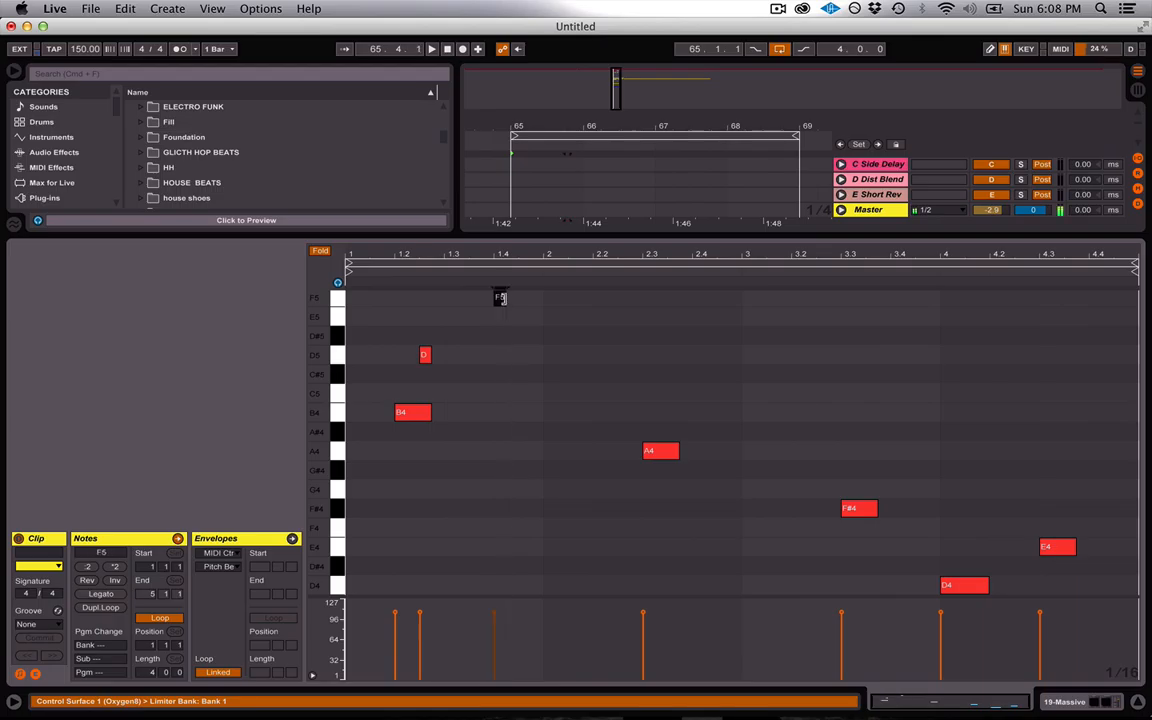
pyautogui.press('space')
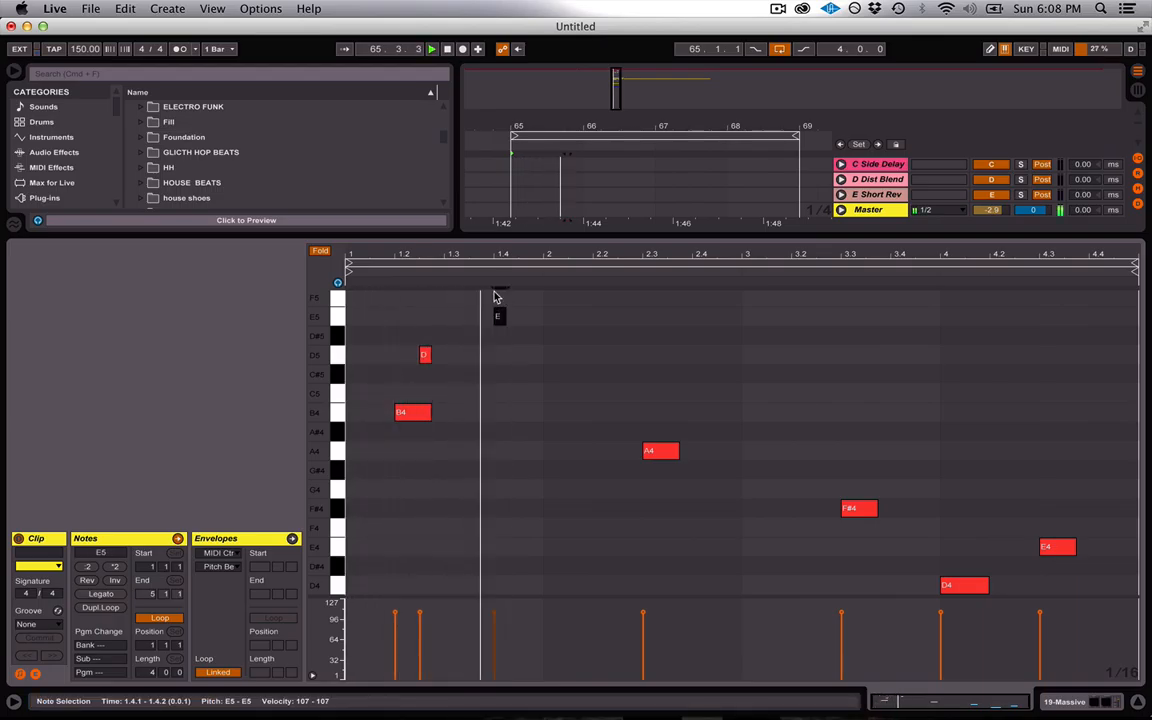
# Add one-sixteenth notes to the lead clip: B4 at position 2.1.3 and F#4 at 2.4
pyautogui.doubleClick(570, 375)
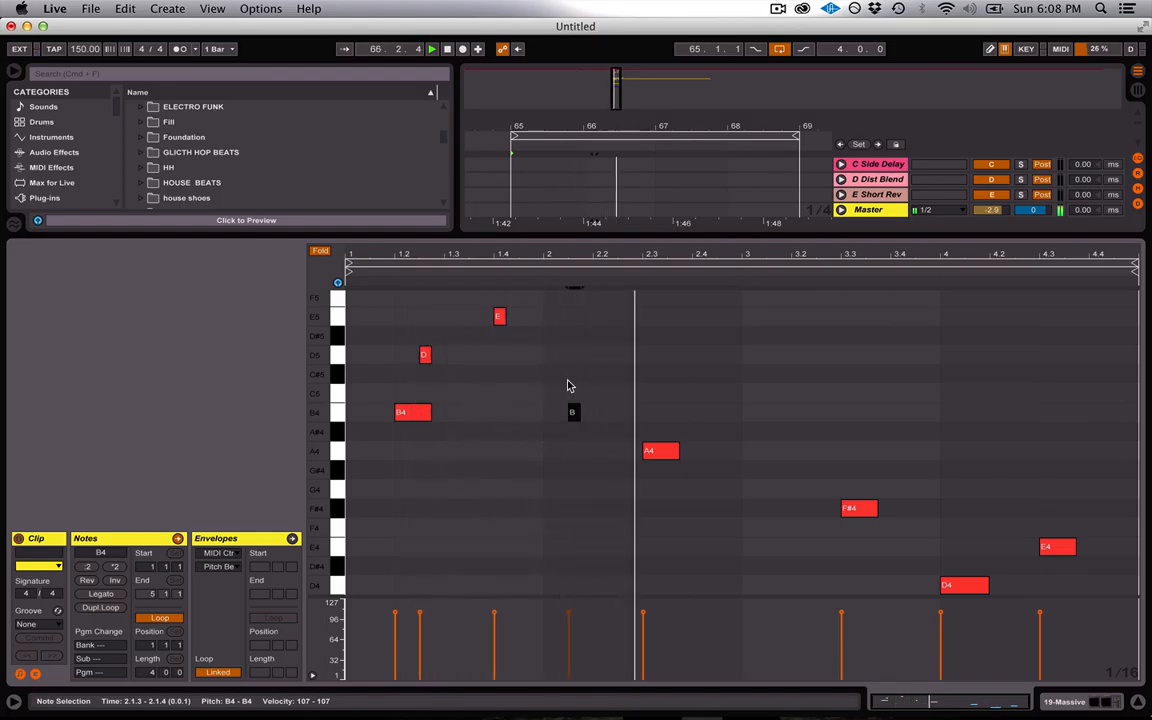
pyautogui.press('space')
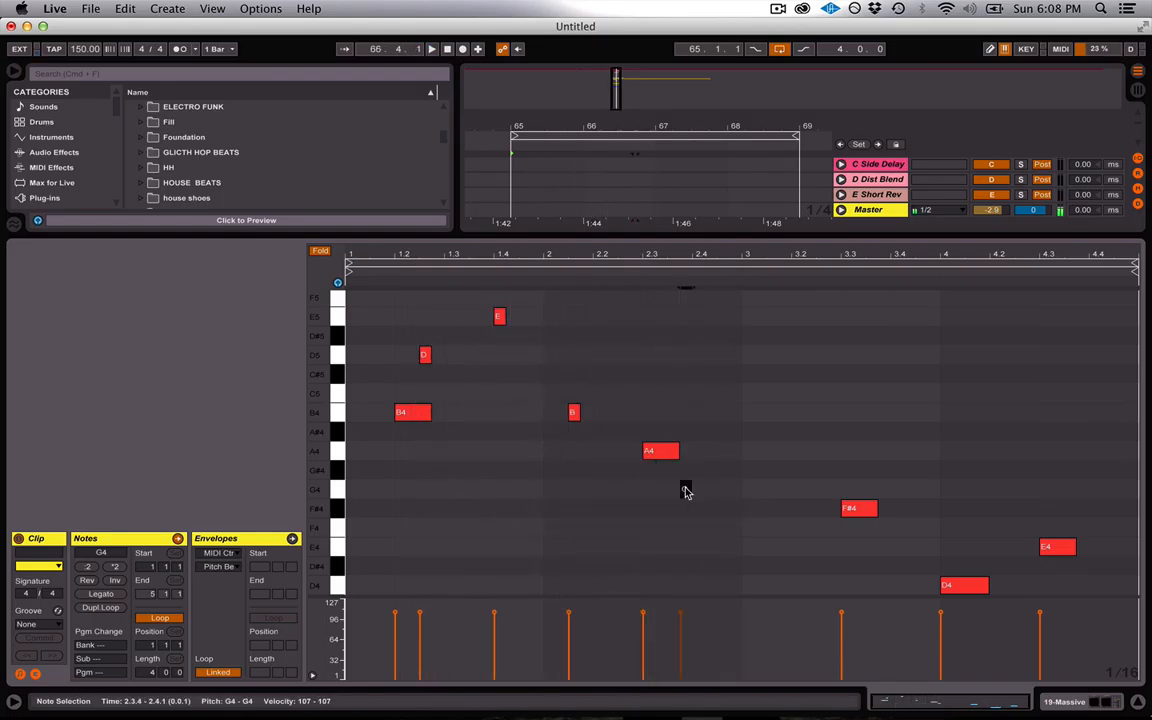
pyautogui.click(685, 506)
pyautogui.press('space')
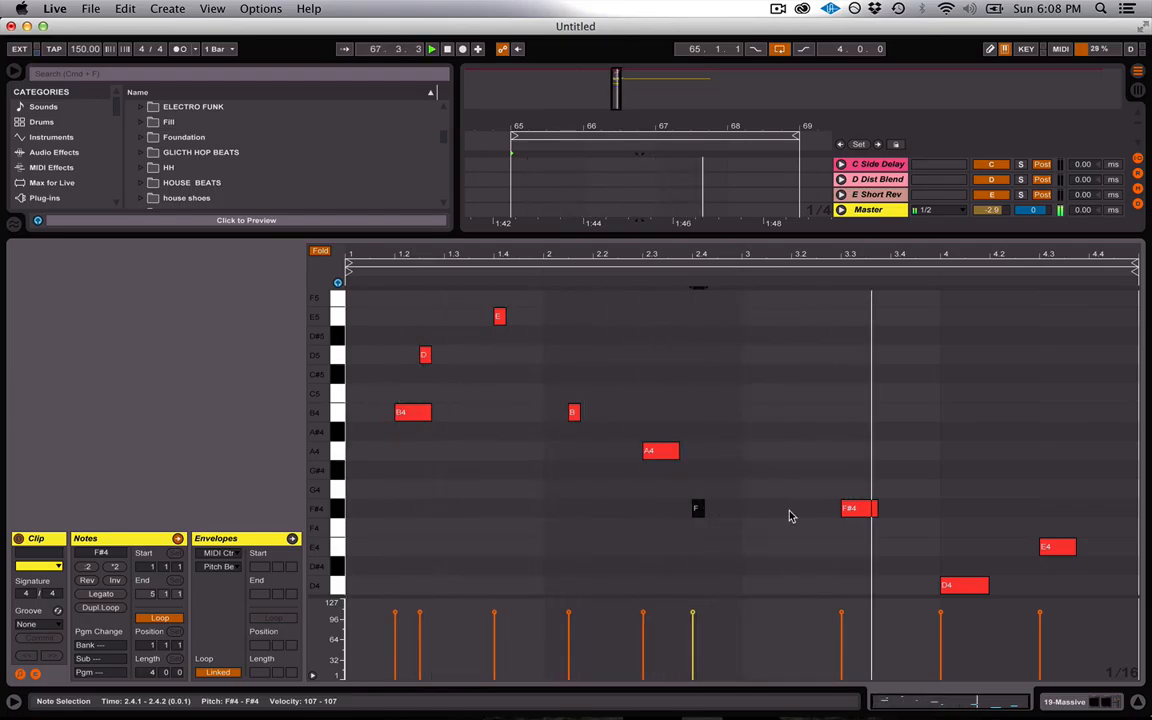
# Add a one-sixteenth A4 note at position 3.3.3 of the lead clip
pyautogui.press('space')
pyautogui.click(870, 490)
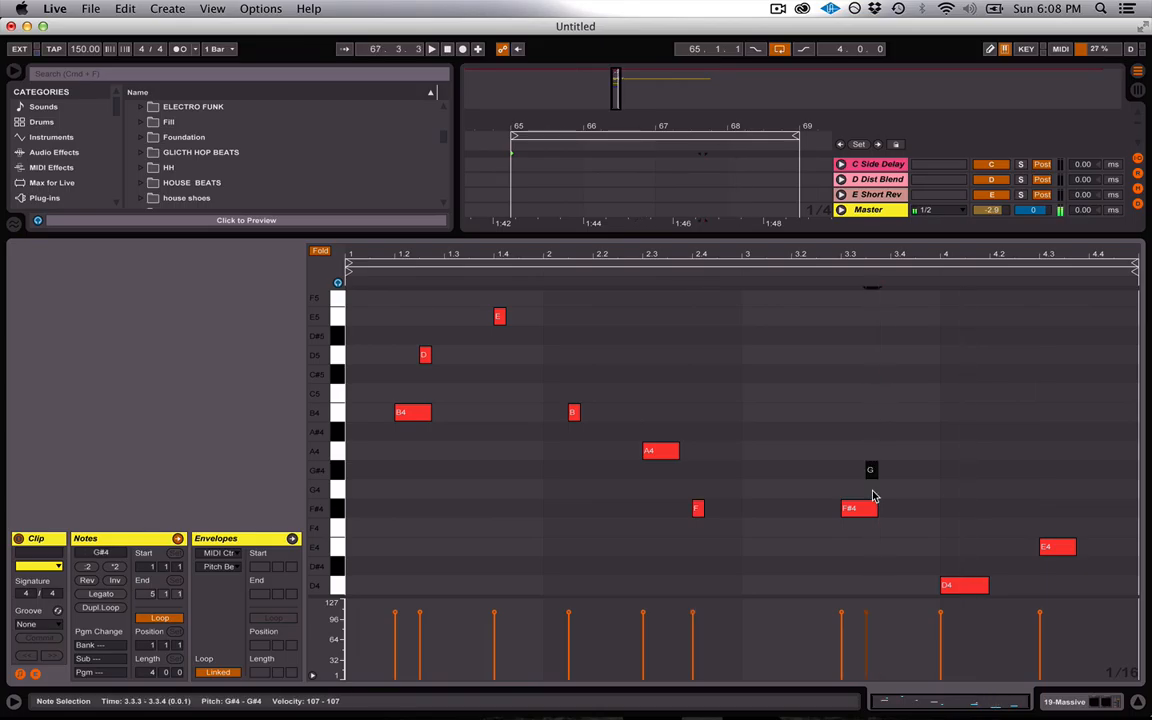
pyautogui.click(869, 513)
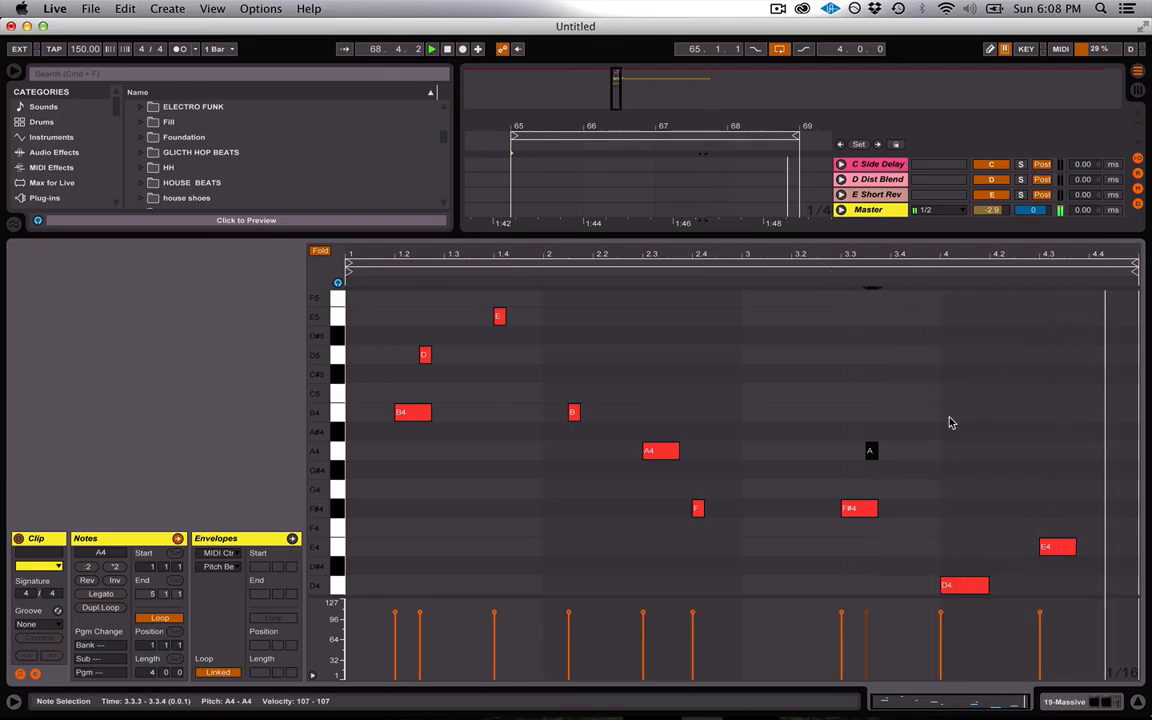
# Add one-sixteenth notes near the lead clip's end: D4 at position 4.3.3 and B3 at 4.4
pyautogui.scroll(-2, 1016, 522)
pyautogui.doubleClick(1067, 548)
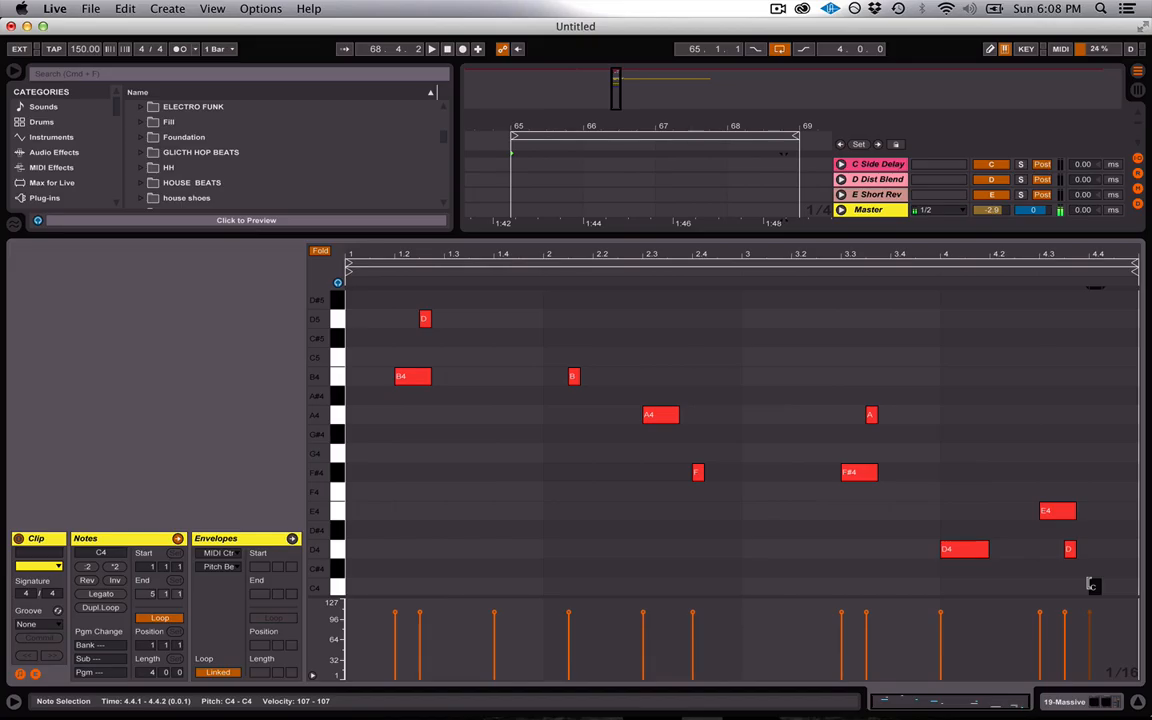
pyautogui.press('Down')
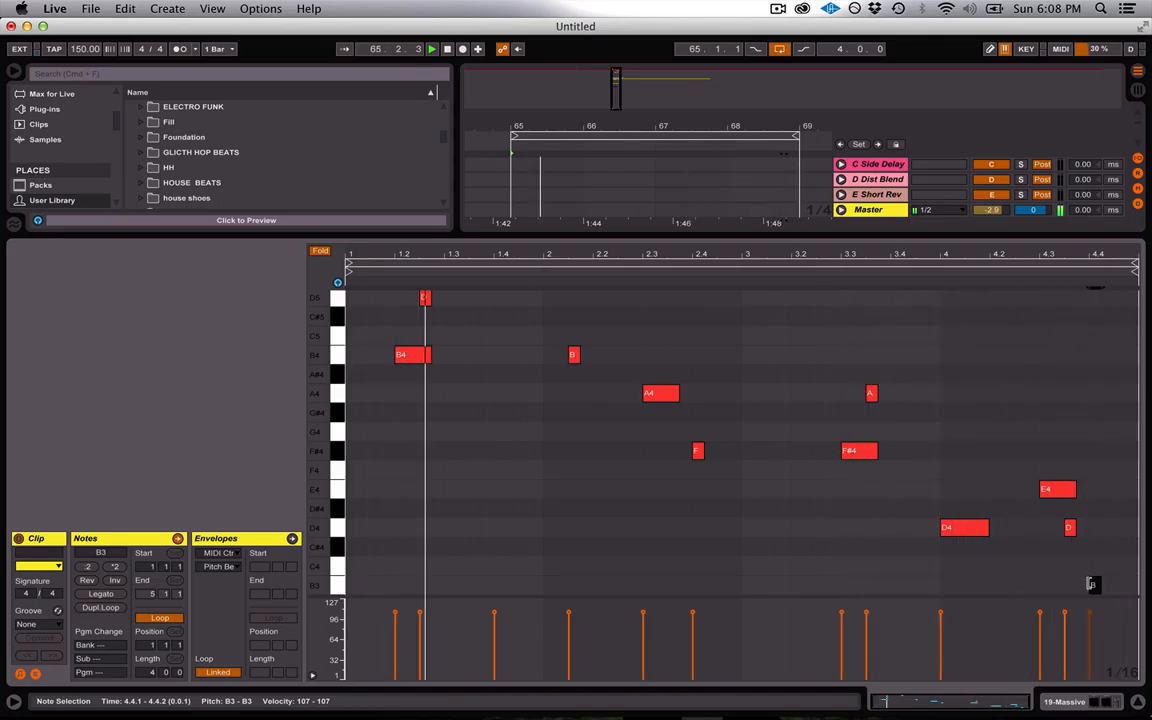
# Close the lead clip editor and play back the looped section with the finished melody
pyautogui.click(1136, 700)
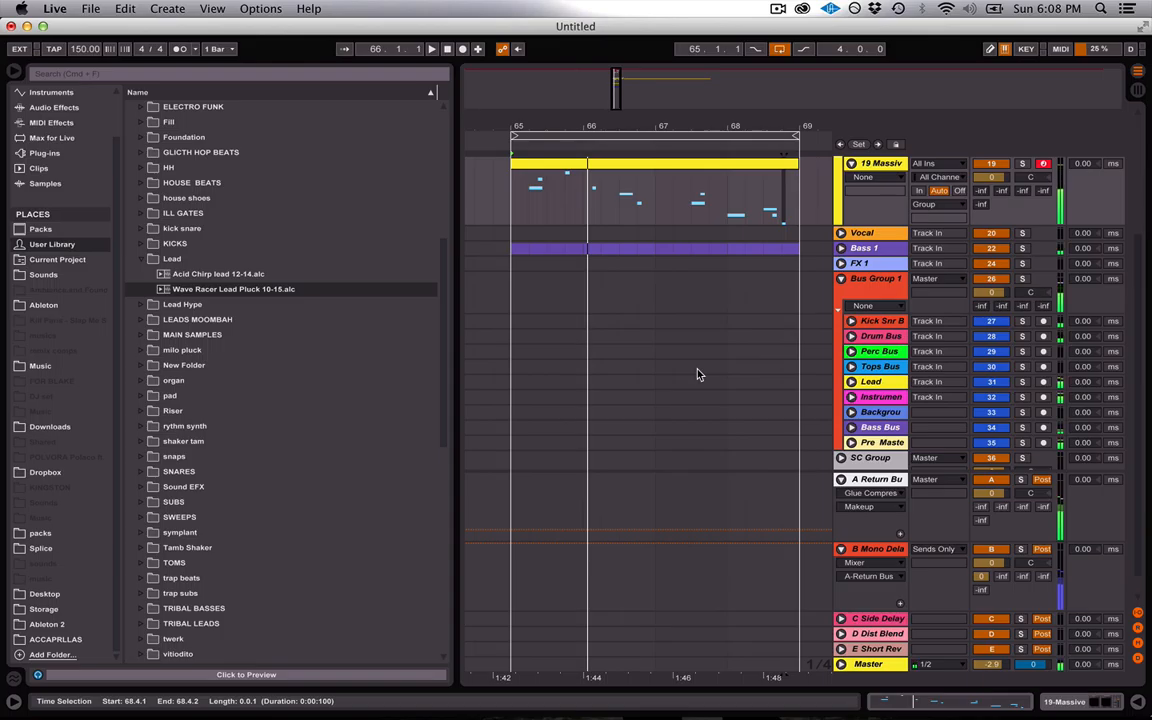
pyautogui.press('space')
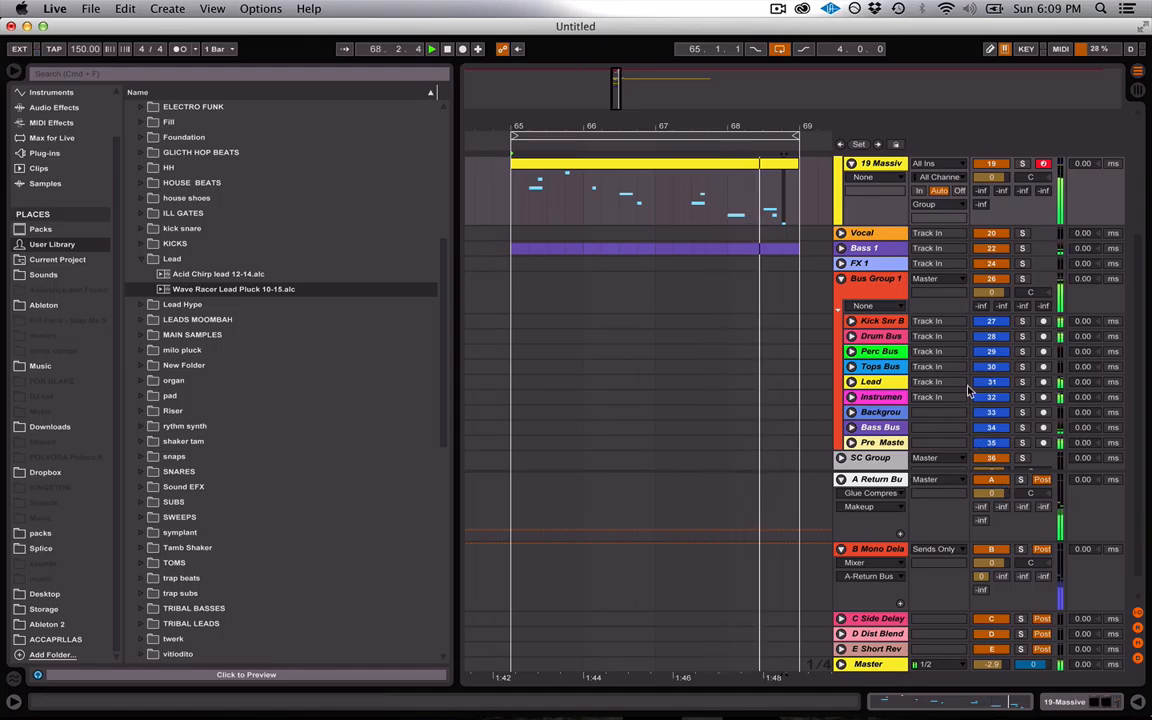
pyautogui.press('space')
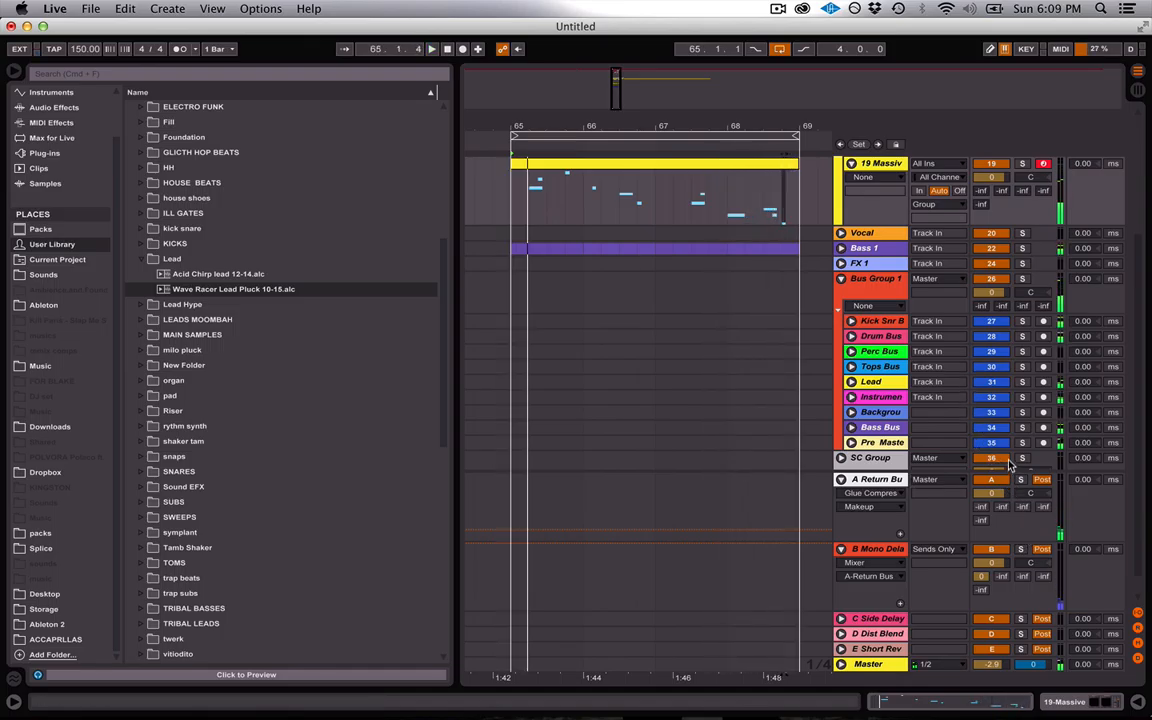
# Show the Synth1 track's devices and compare playback with its sidechain Compressor bypassed and active
pyautogui.click(996, 458)
pyautogui.scroll(3, 1000, 459)
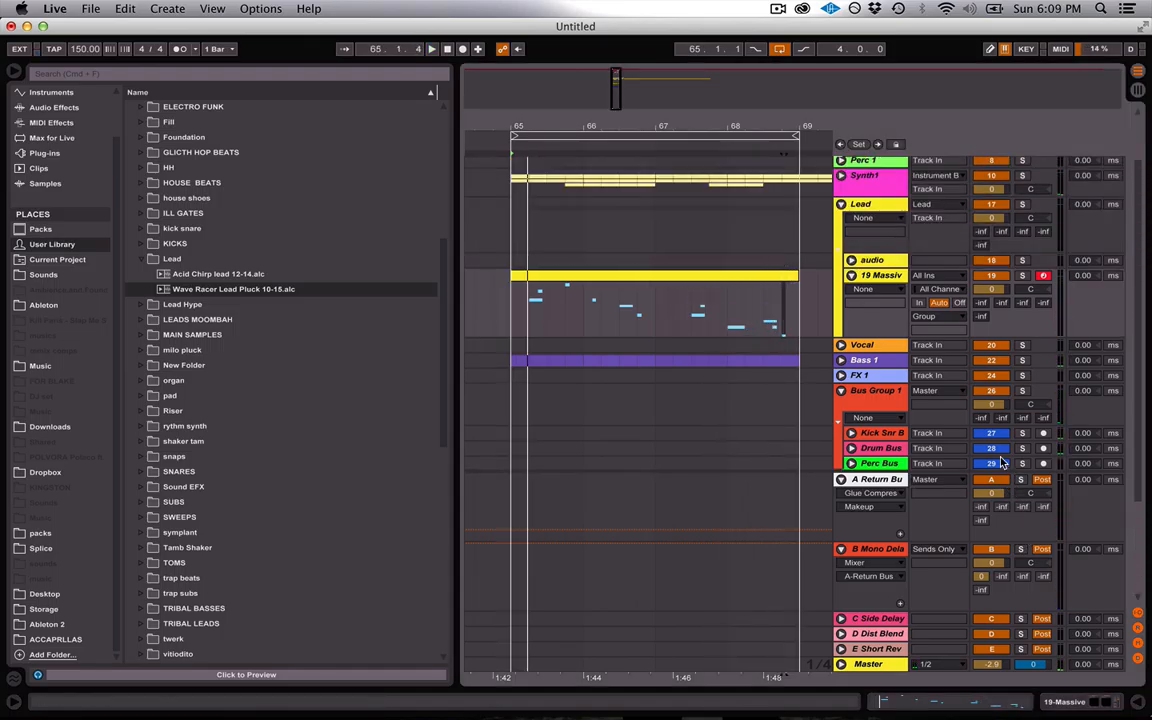
pyautogui.click(865, 178)
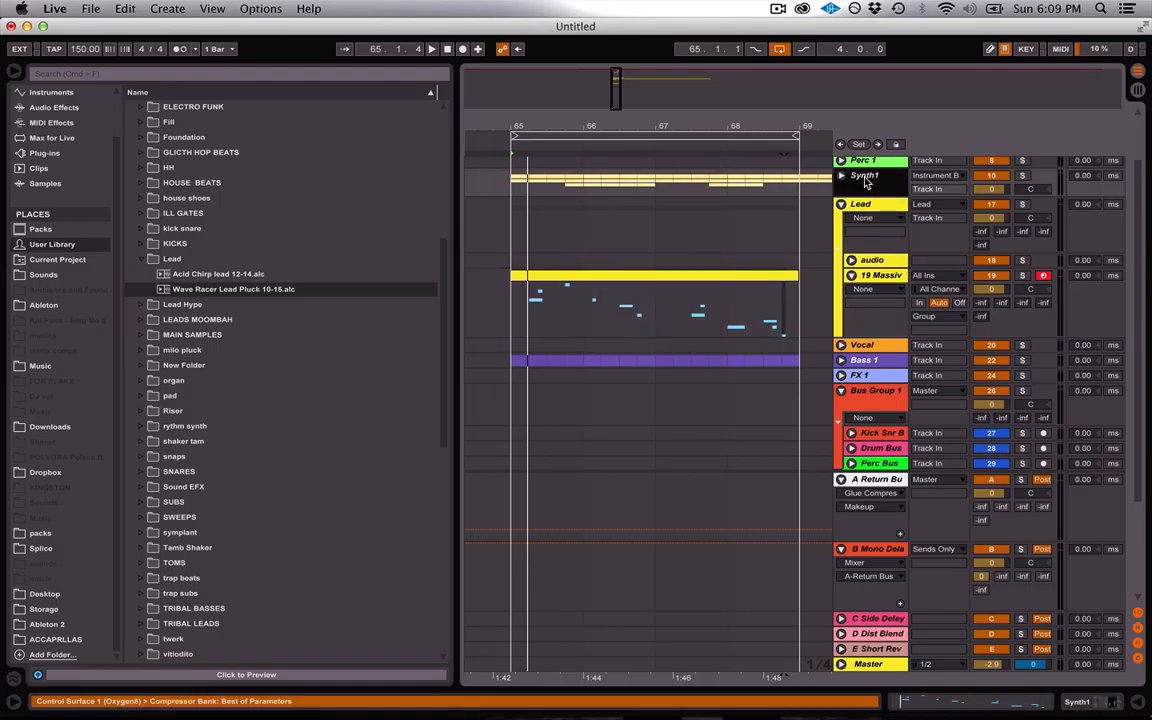
pyautogui.doubleClick(874, 182)
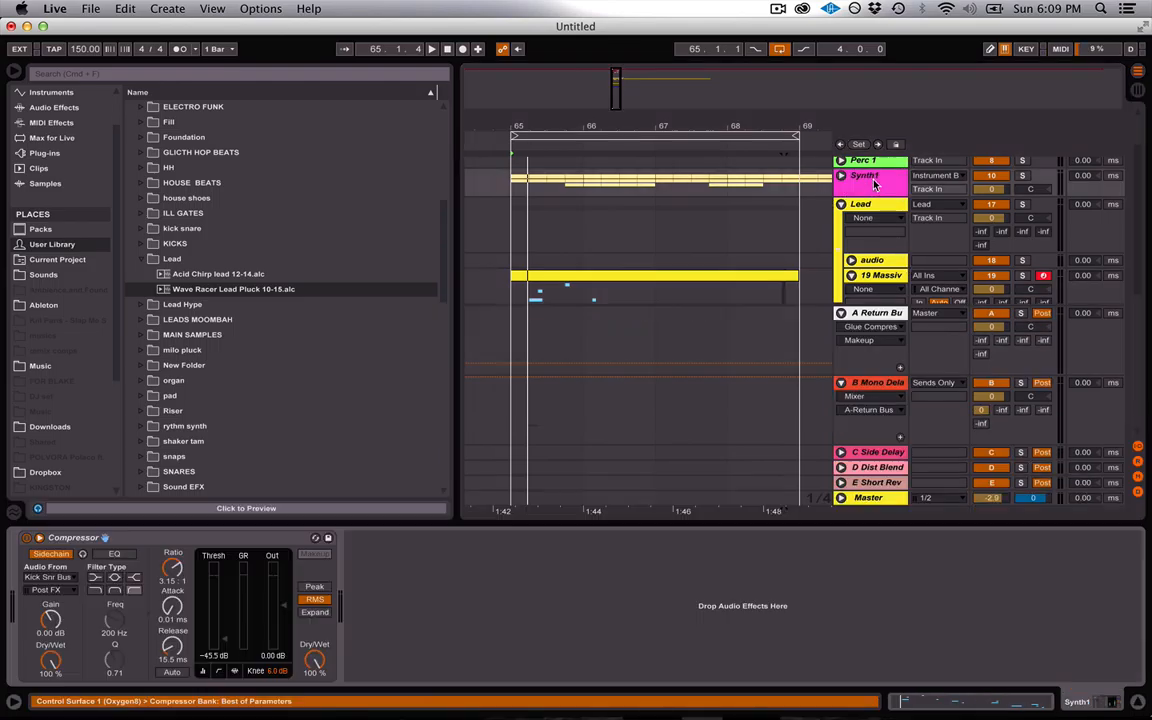
pyautogui.press('space')
pyautogui.click(27, 538)
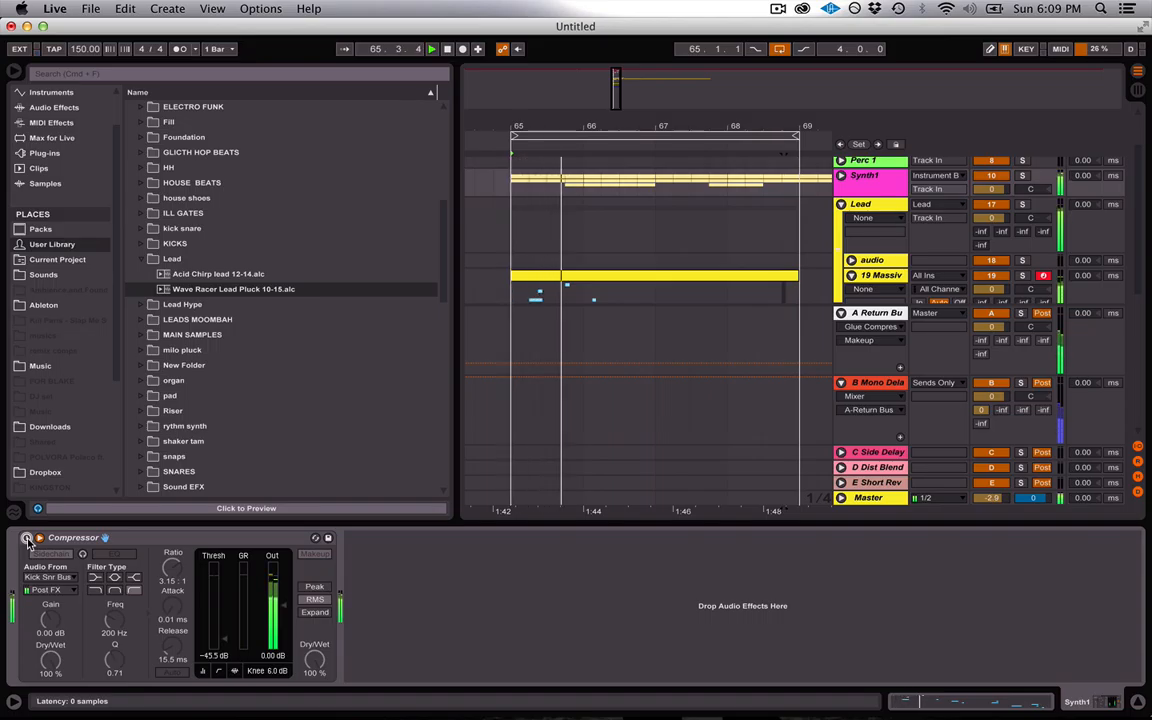
pyautogui.click(27, 538)
pyautogui.scroll(-5, 903, 363)
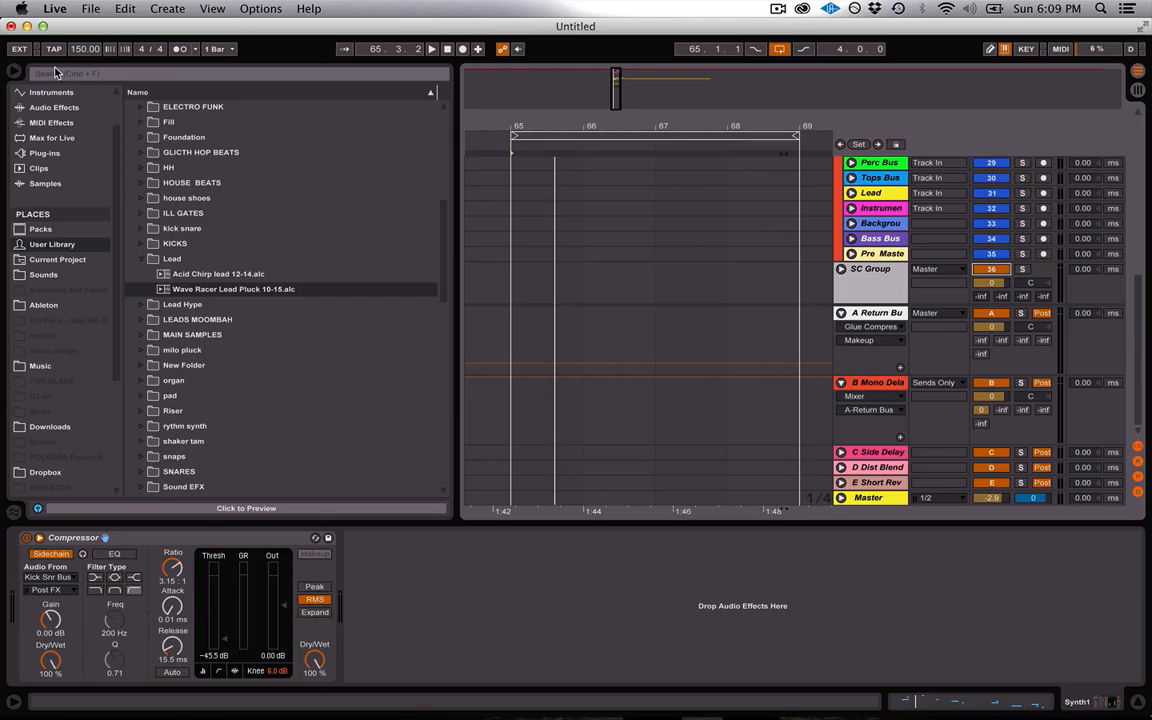
pyautogui.press('space')
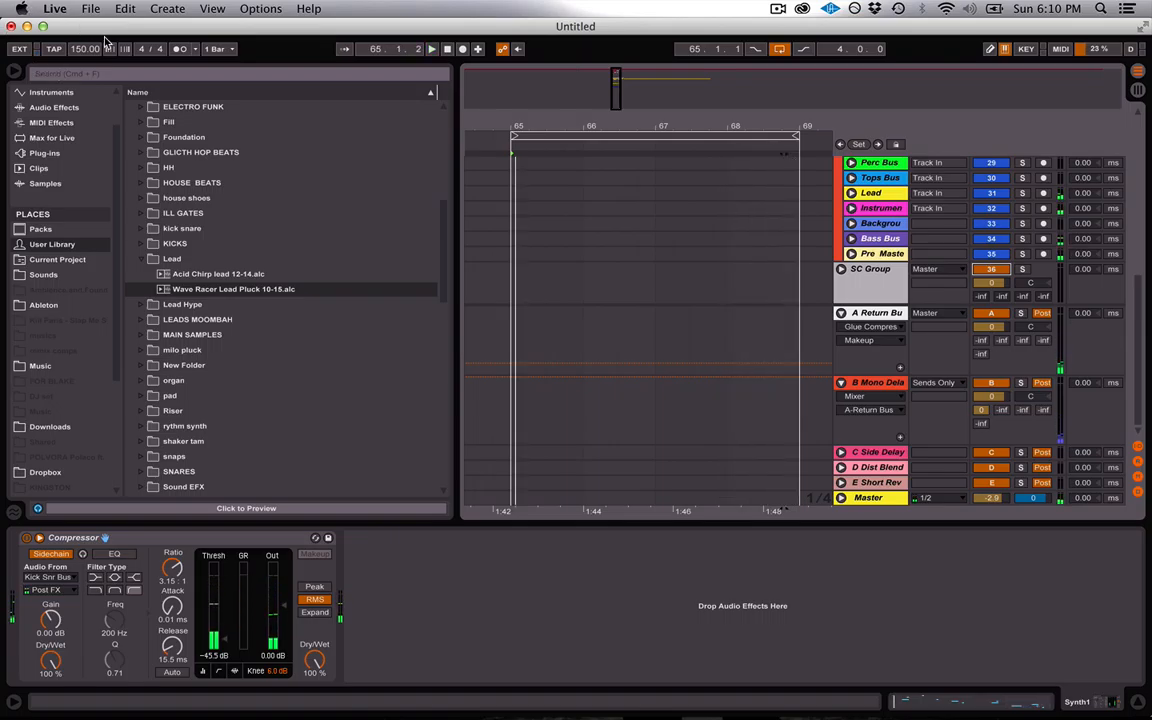
# Switch to Firefox and look through the YouTube channel's uploads and the notification comments about ducking with the LFO tool
pyautogui.moveTo(343, 710)
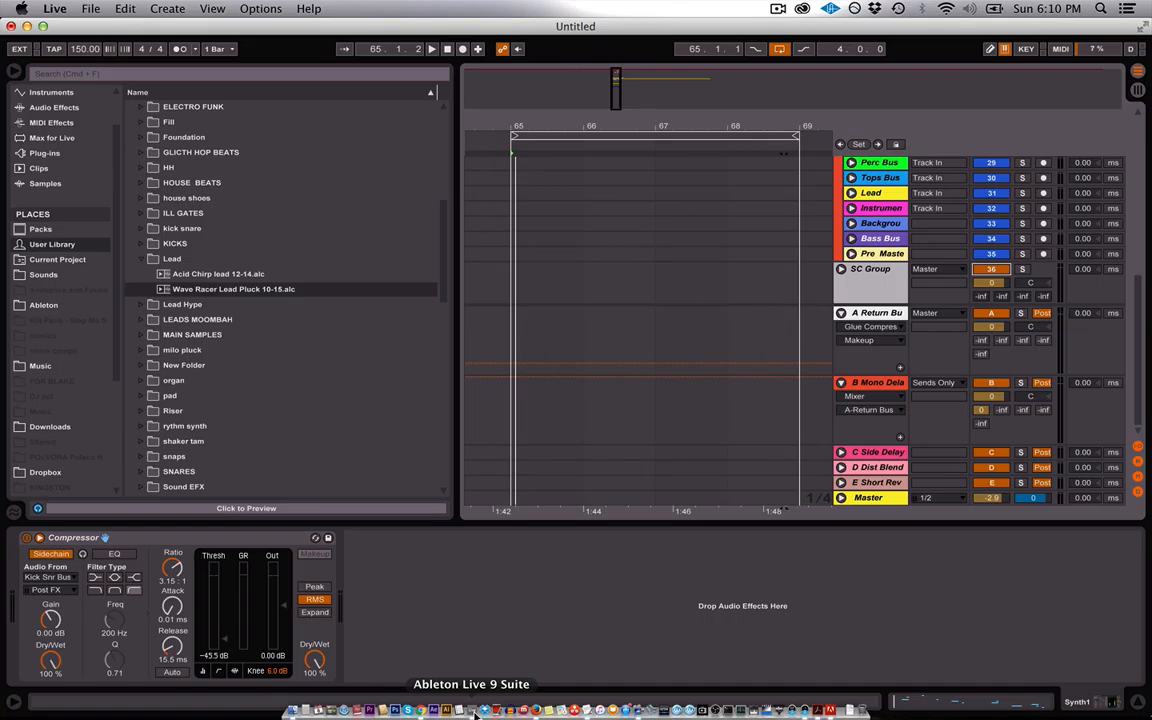
pyautogui.click(536, 710)
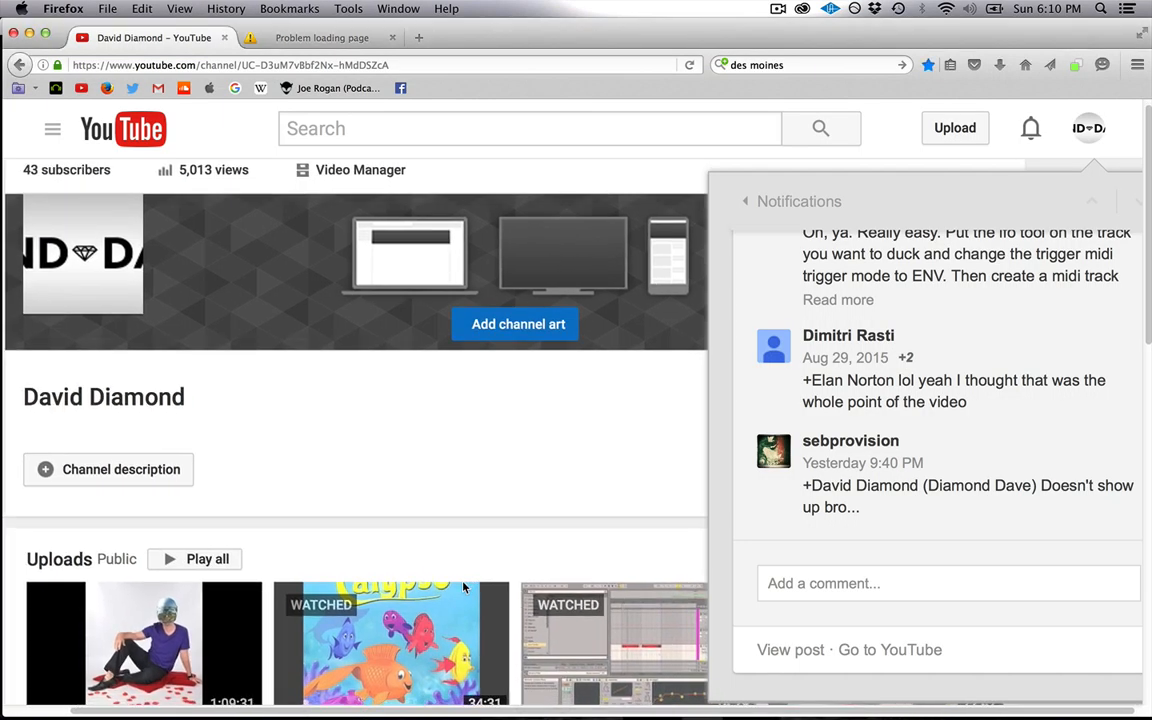
pyautogui.scroll(-5, 627, 442)
pyautogui.scroll(-2, 629, 443)
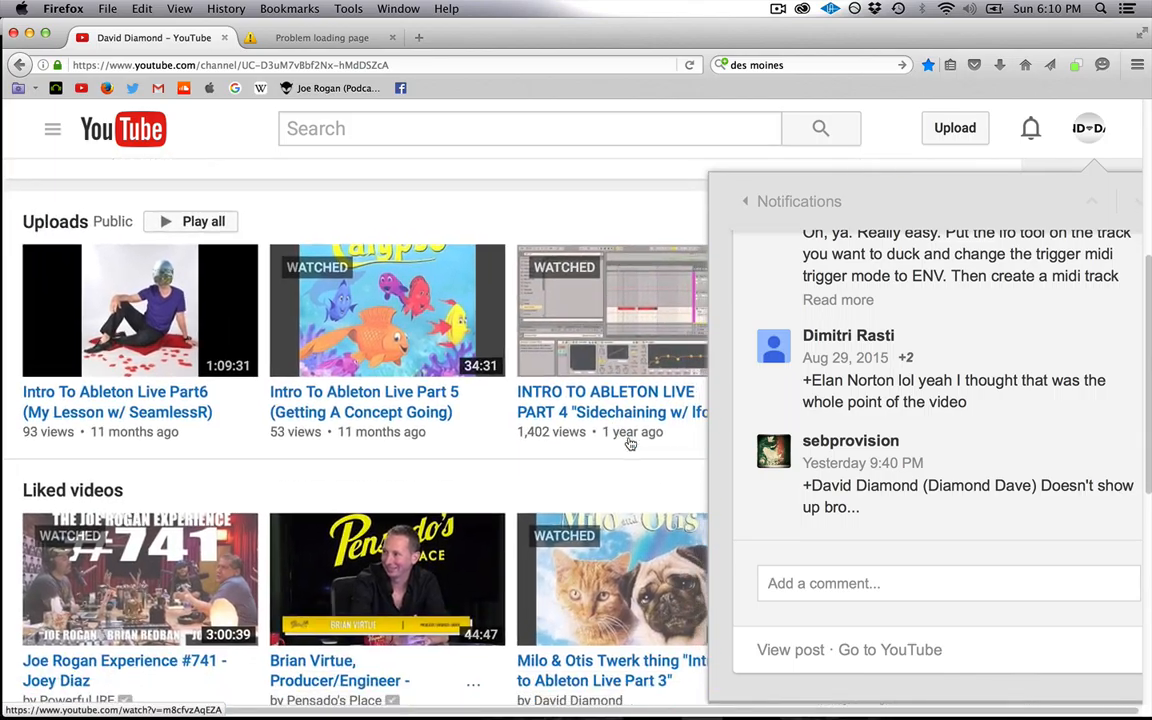
pyautogui.scroll(7, 629, 443)
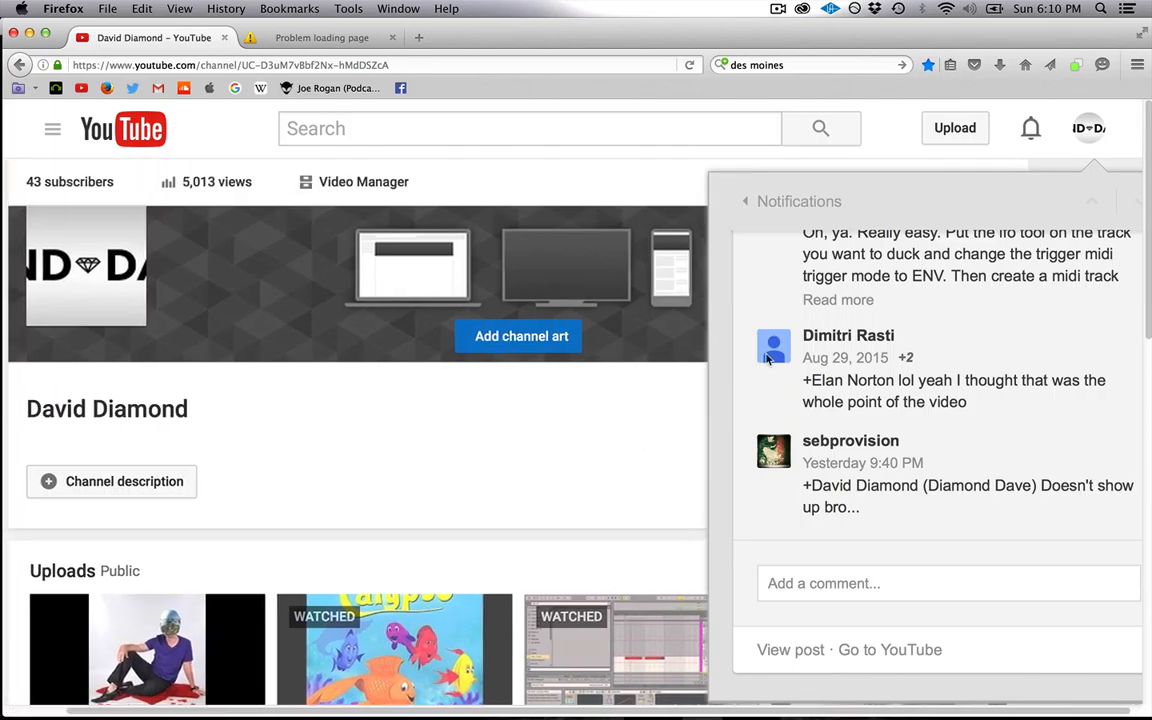
pyautogui.scroll(2, 882, 312)
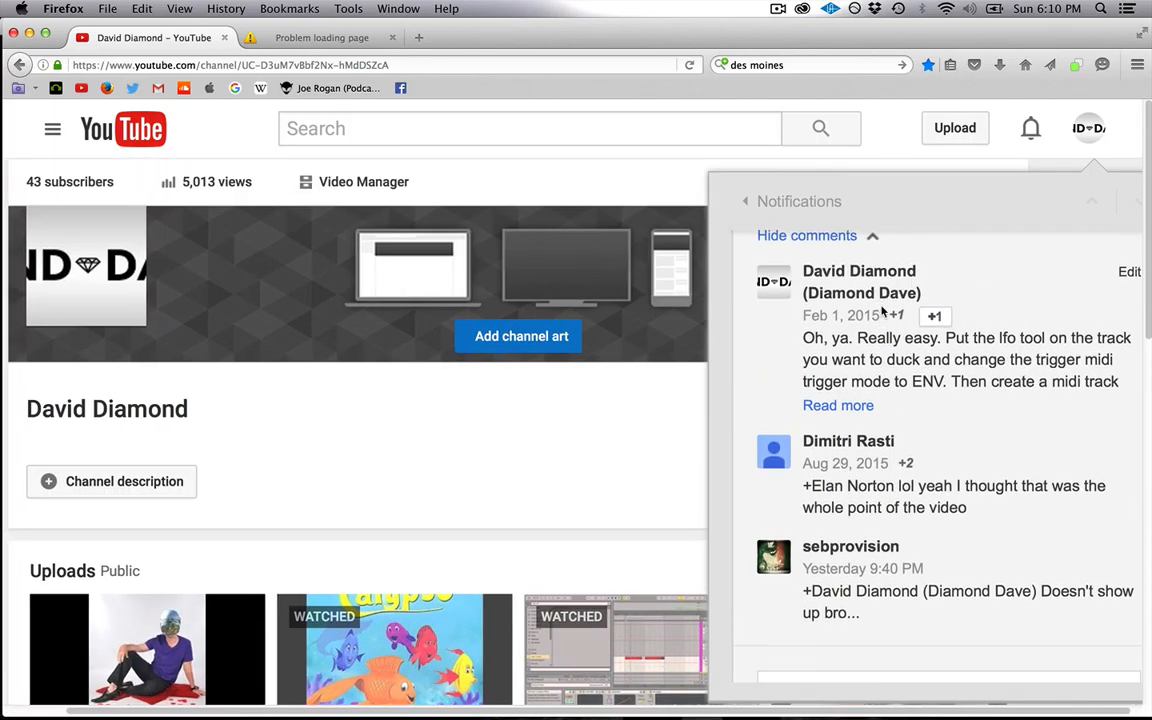